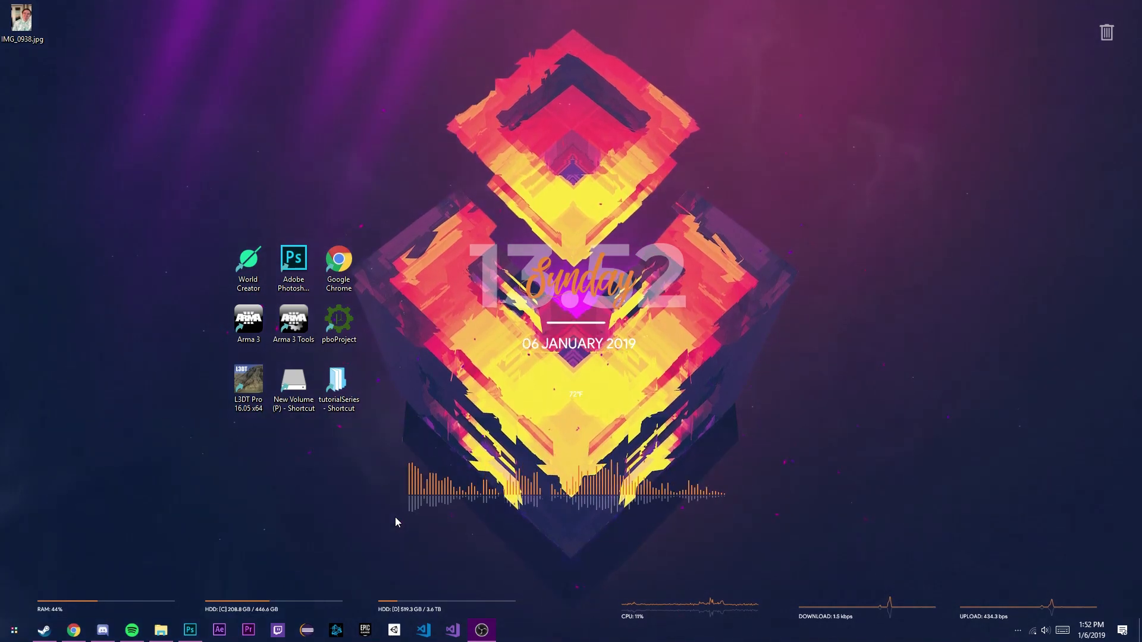
Step: Switch to Chrome and look over the PMC Editing Wiki pages on terrain config.cpp, layers.cfg and layered terrain surfaces, closing the general terrain page
{"action": "left_click", "coordinate": [81, 638]}
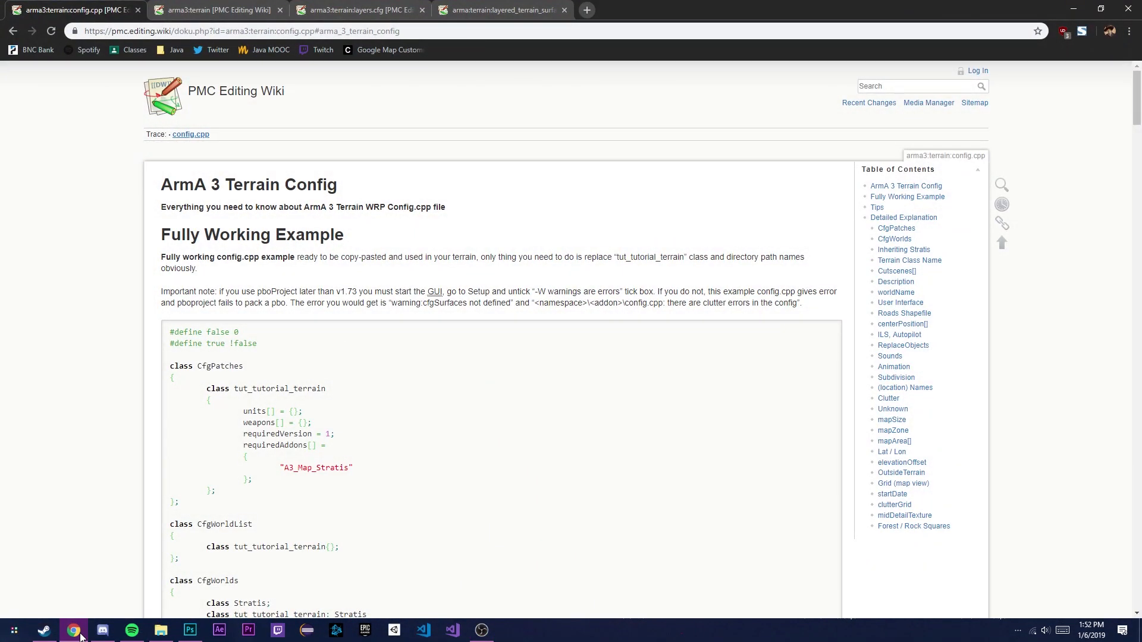
{"action": "left_click", "coordinate": [232, 5]}
{"action": "left_click", "coordinate": [354, 5]}
{"action": "left_click", "coordinate": [493, 6]}
{"action": "left_click", "coordinate": [234, 6]}
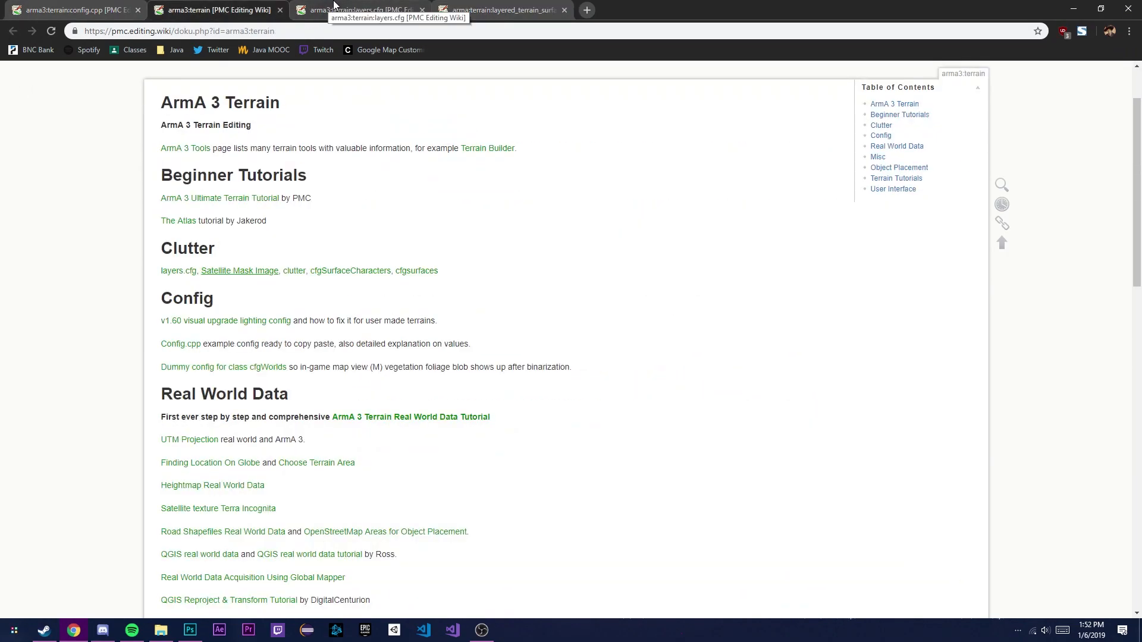
{"action": "left_click", "coordinate": [279, 10]}
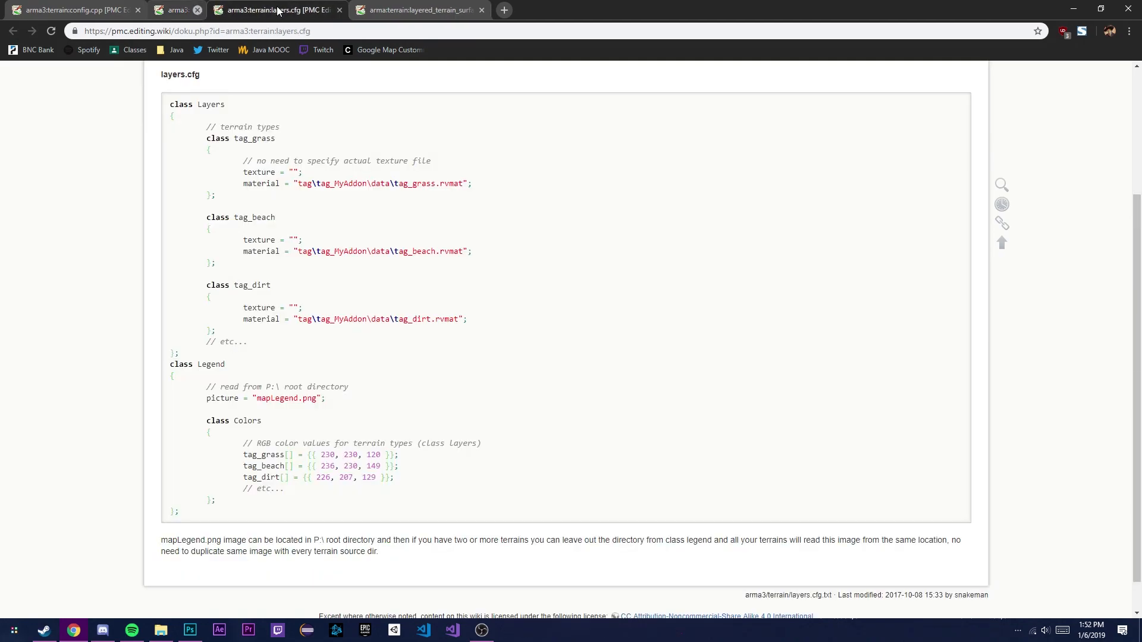
{"action": "left_click", "coordinate": [355, 9]}
{"action": "left_click", "coordinate": [73, 9]}
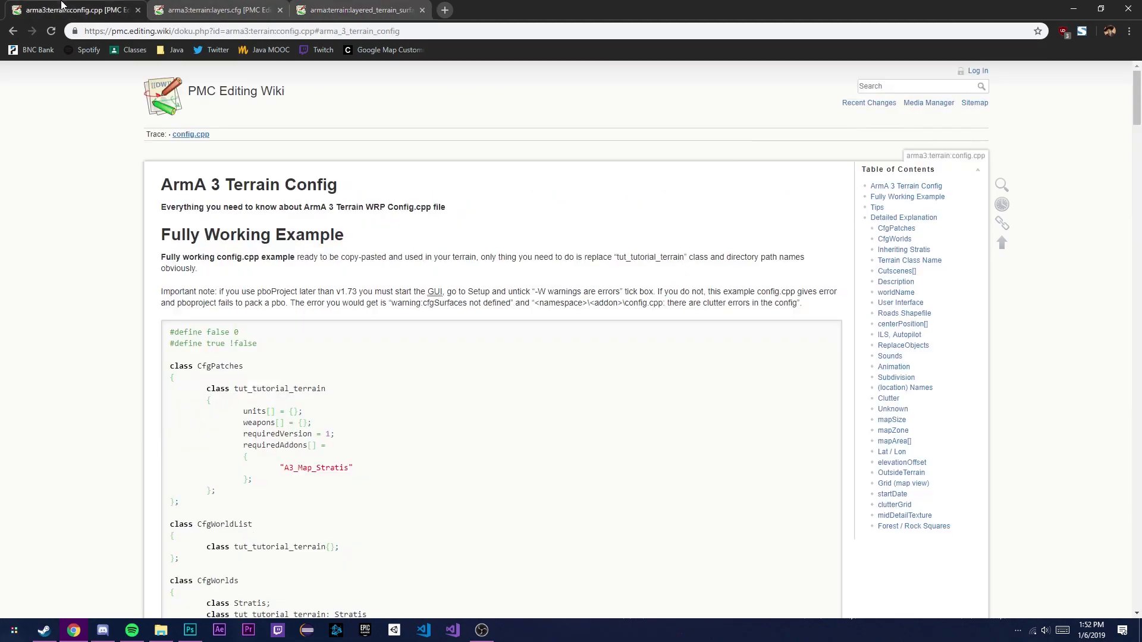
{"action": "left_click", "coordinate": [156, 9]}
{"action": "left_click", "coordinate": [351, 9]}
{"action": "left_click", "coordinate": [37, 7]}
Step: Switch to the Steam library and launch Arma 3 Tools with the Play Arma 3 Tools option
{"action": "left_click", "coordinate": [165, 631]}
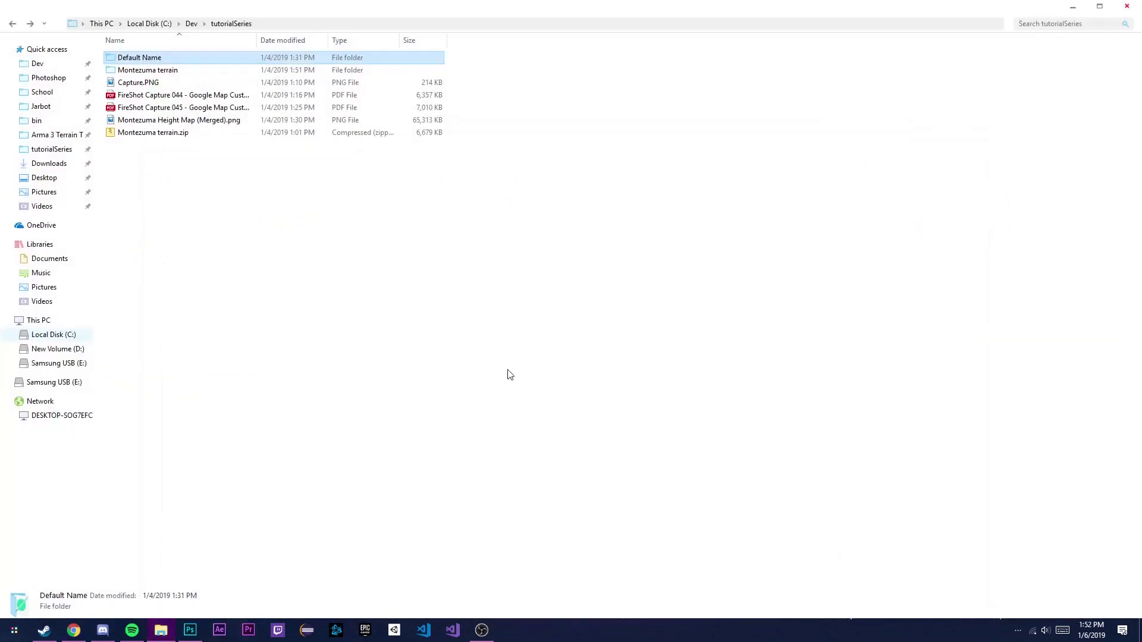
{"action": "left_click", "coordinate": [44, 631]}
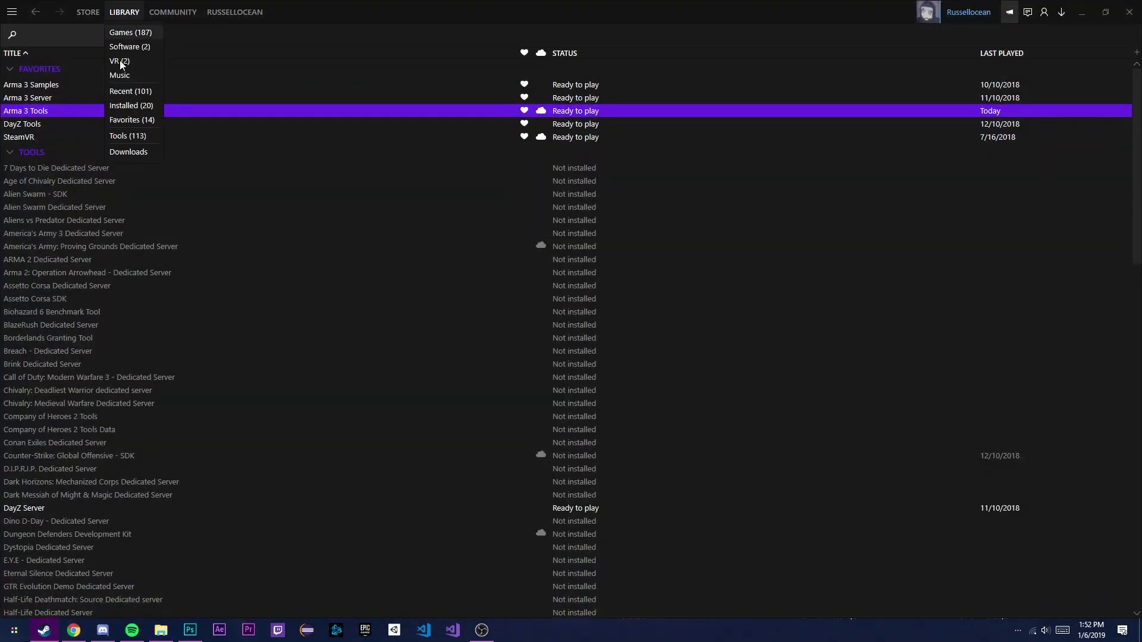
{"action": "double_click", "coordinate": [53, 111]}
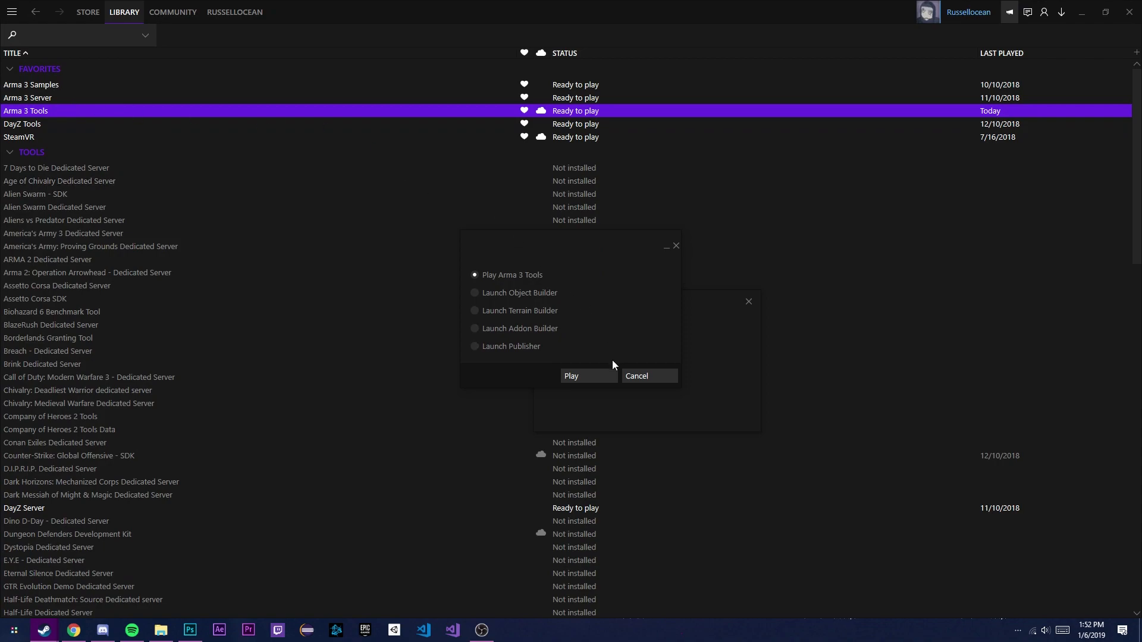
{"action": "left_click", "coordinate": [608, 377]}
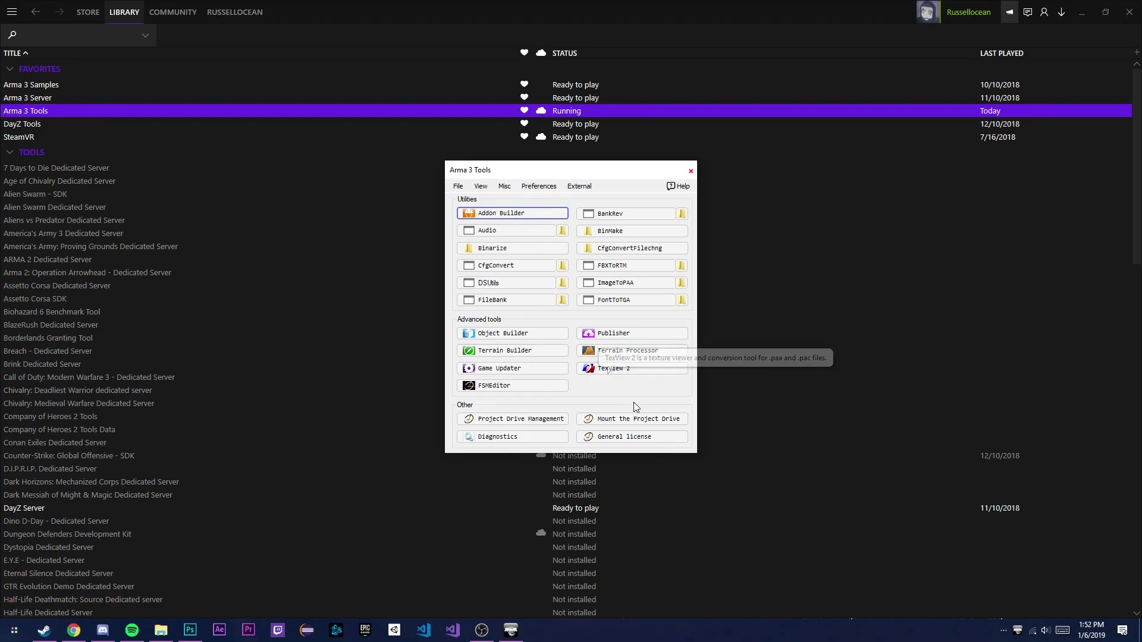
Step: Bring up File Explorer as a smaller window and arrange it side by side with the Arma 3 Tools window
{"action": "left_click", "coordinate": [160, 634]}
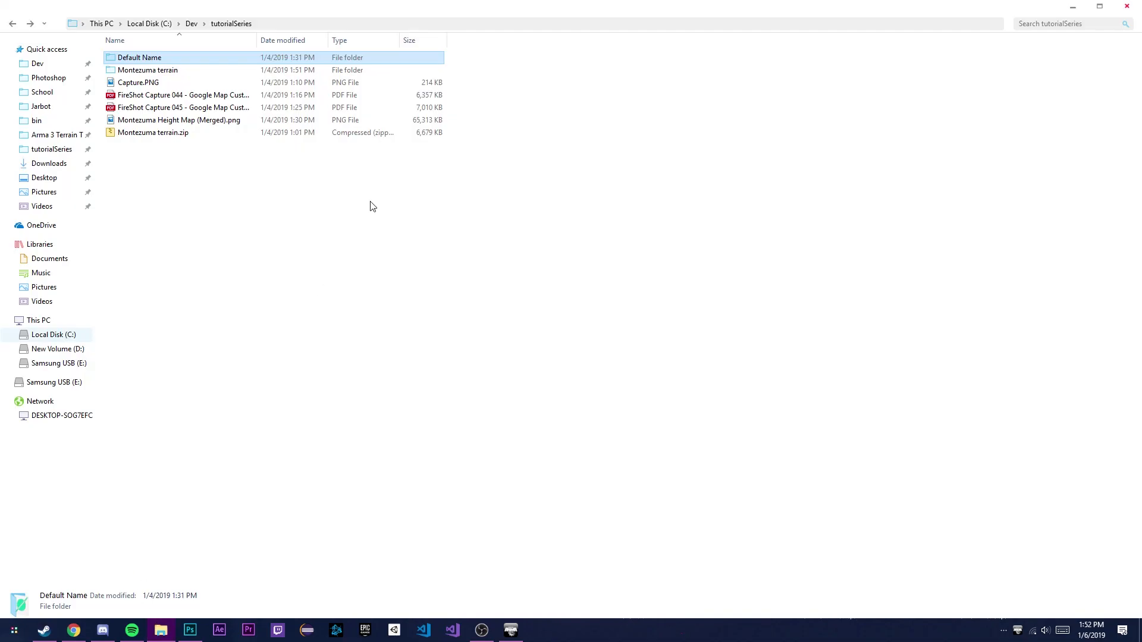
{"action": "left_click_drag", "start_coordinate": [520, 3], "coordinate": [605, 260]}
{"action": "left_click_drag", "start_coordinate": [584, 171], "coordinate": [787, 60]}
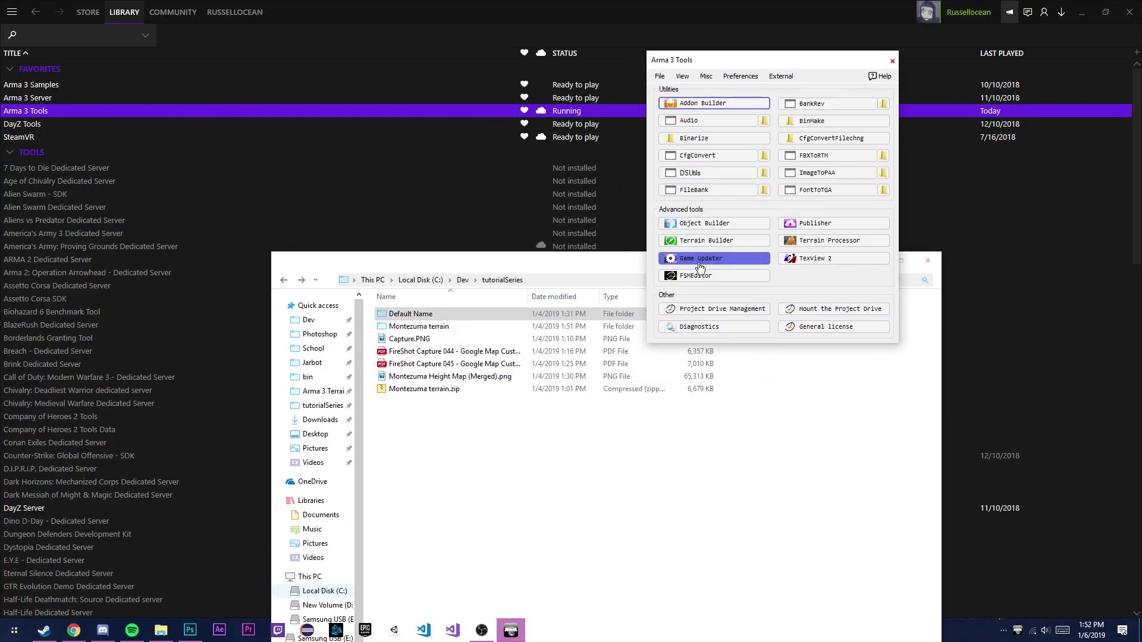
{"action": "left_click_drag", "start_coordinate": [453, 265], "coordinate": [235, 111]}
{"action": "left_click_drag", "start_coordinate": [769, 62], "coordinate": [851, 88]}
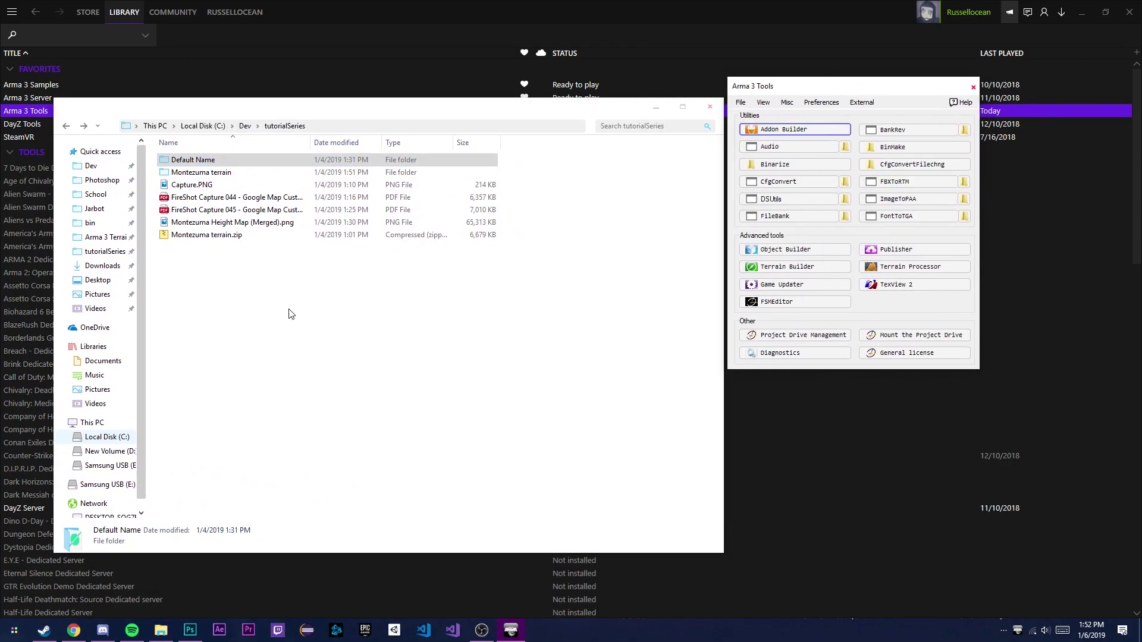
Step: Mount the Arma 3 project drive and browse the contents of New Volume (P:) in File Explorer
{"action": "left_click", "coordinate": [941, 336]}
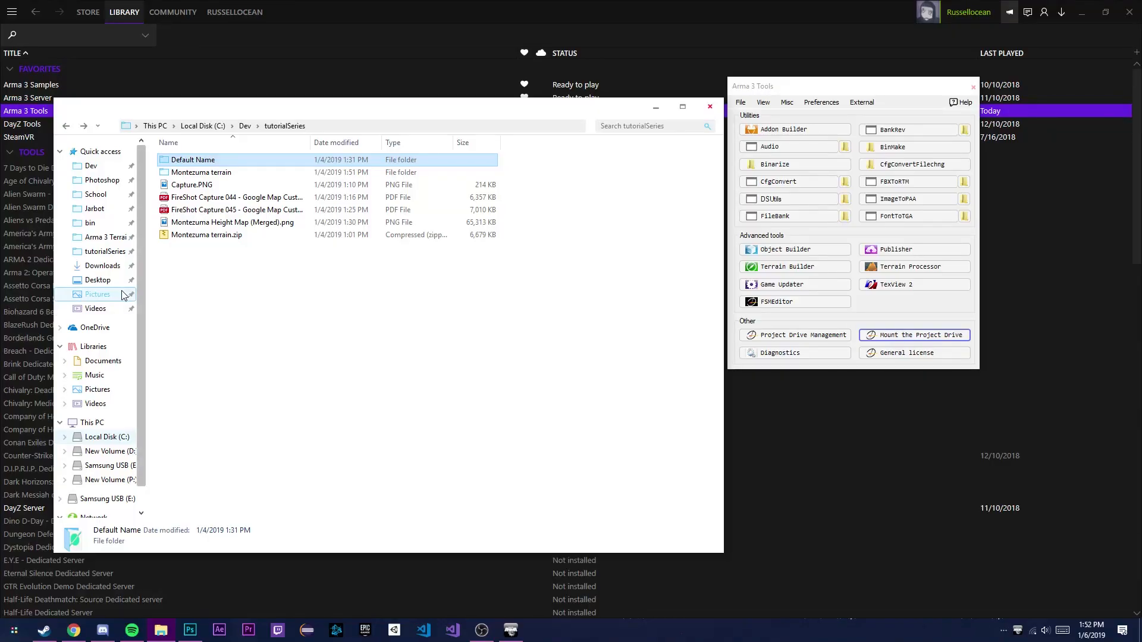
{"action": "scroll", "coordinate": [119, 298], "scroll_direction": "down", "scroll_amount": 1}
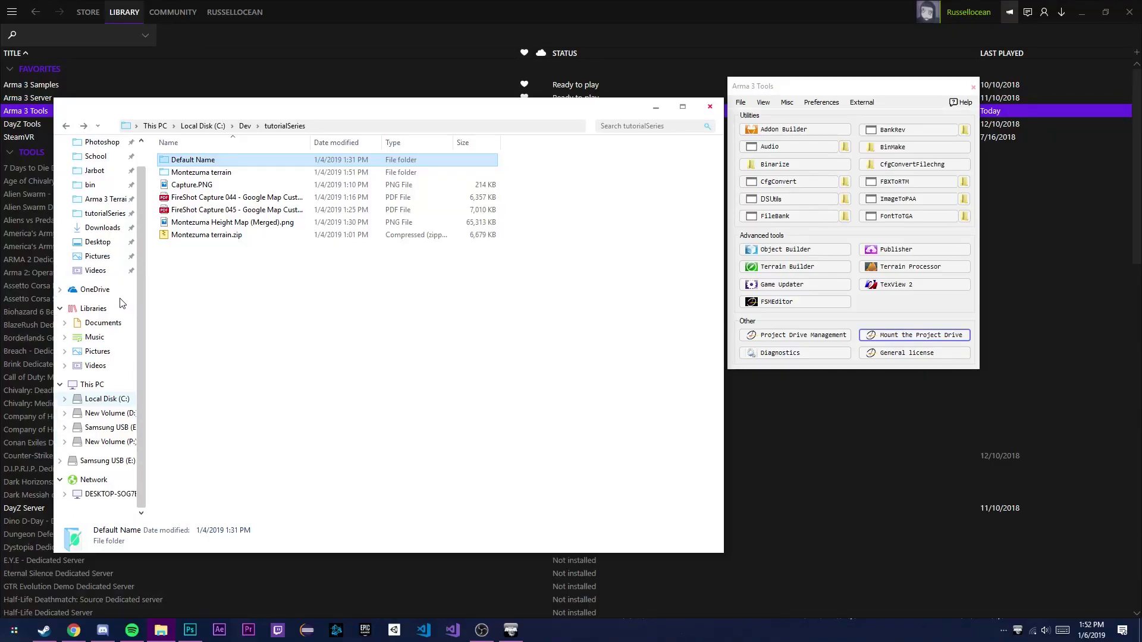
{"action": "left_click", "coordinate": [110, 442]}
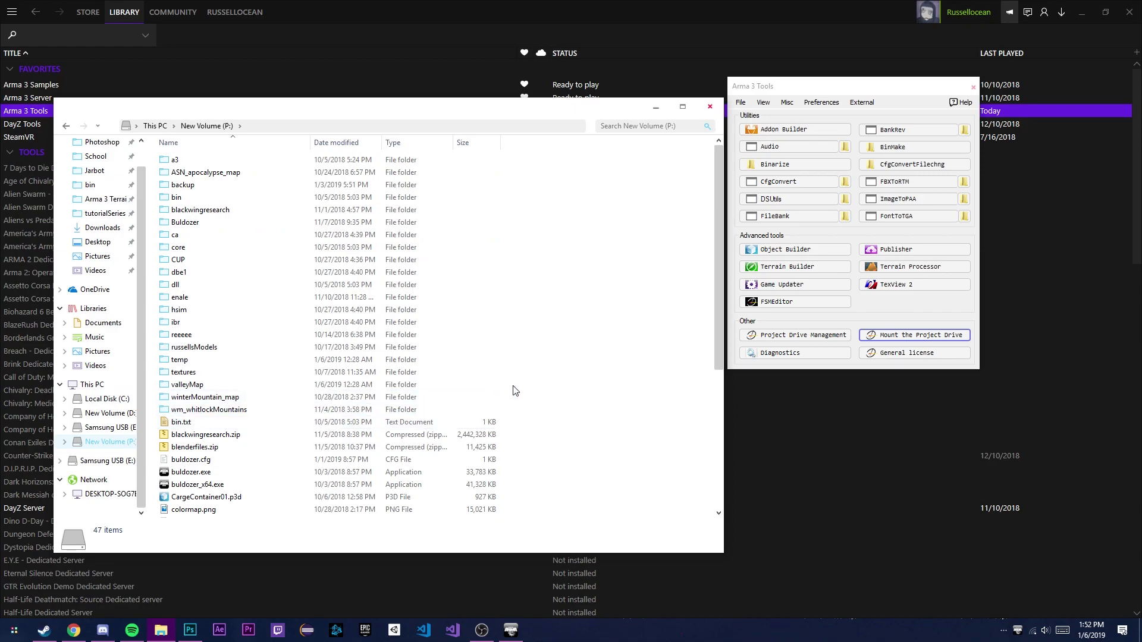
{"action": "scroll", "coordinate": [612, 395], "scroll_direction": "down", "scroll_amount": 6}
{"action": "scroll", "coordinate": [601, 405], "scroll_direction": "up", "scroll_amount": 6}
Step: Create a new folder named tutorialMap in the root of the P: drive
{"action": "right_click", "coordinate": [637, 279]}
{"action": "mouse_move", "coordinate": [687, 464]}
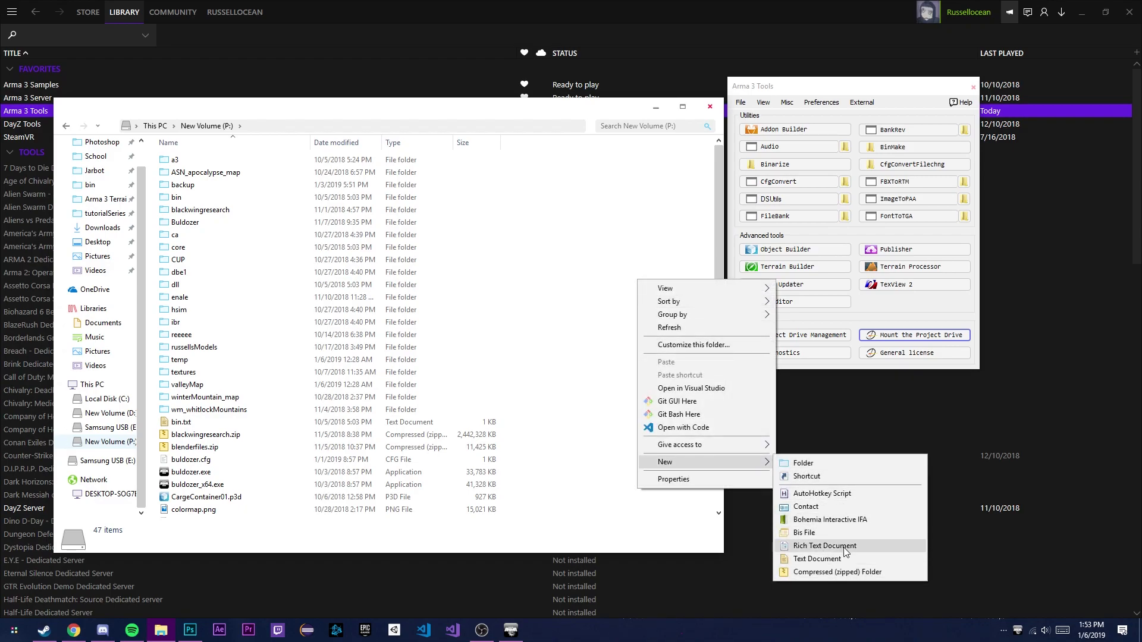
{"action": "left_click", "coordinate": [837, 463]}
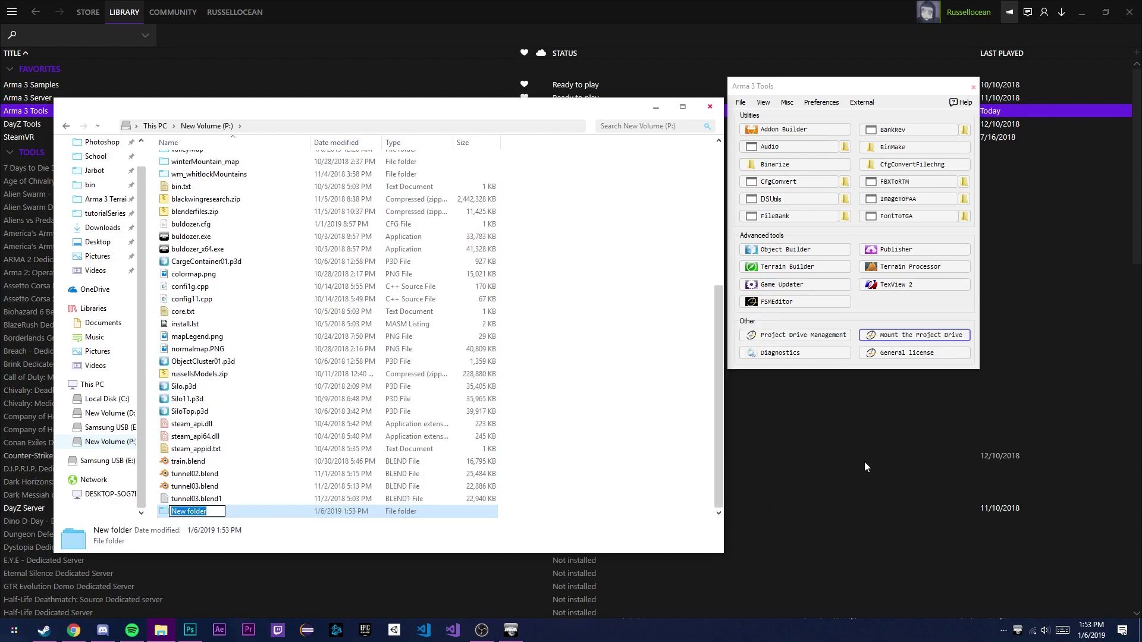
{"action": "type", "text": "tutorialKMap"}
{"action": "key", "text": "Return"}
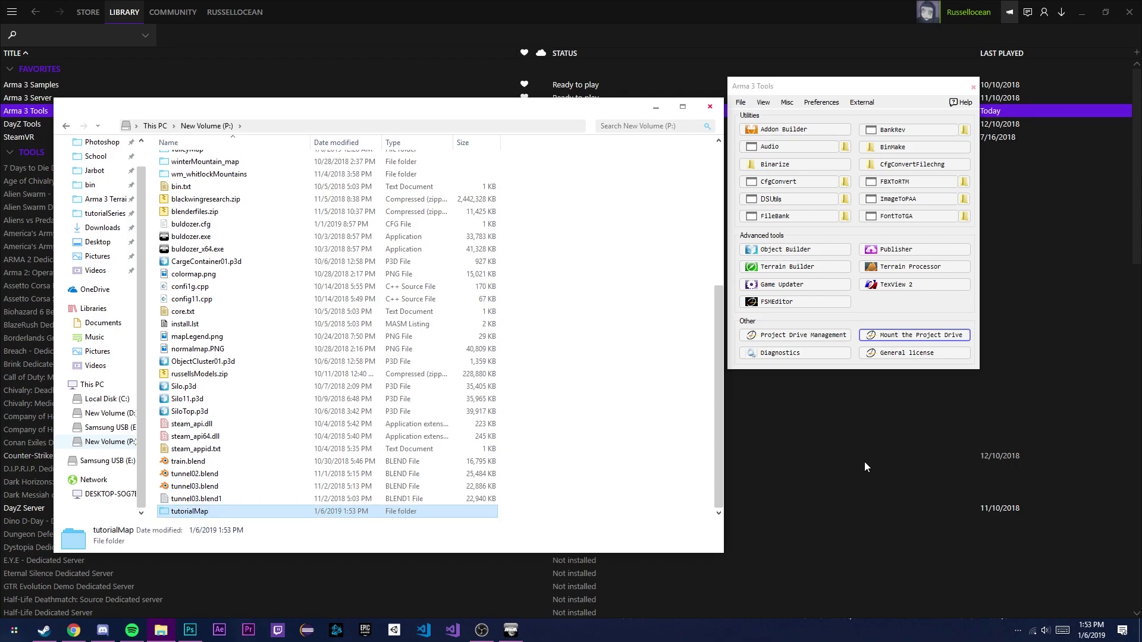
{"action": "key", "text": "Return"}
{"action": "key", "text": "alt+Up"}
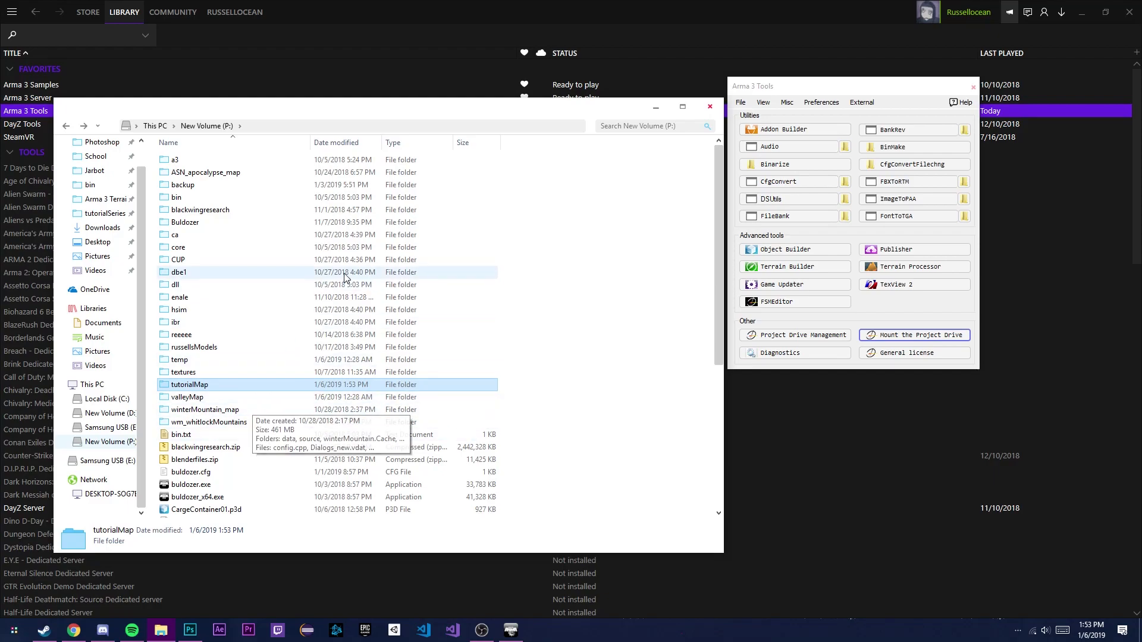
Step: Create a folder named source inside the tutorialMap folder and check its contents
{"action": "left_click_drag", "start_coordinate": [472, 115], "coordinate": [499, 43]}
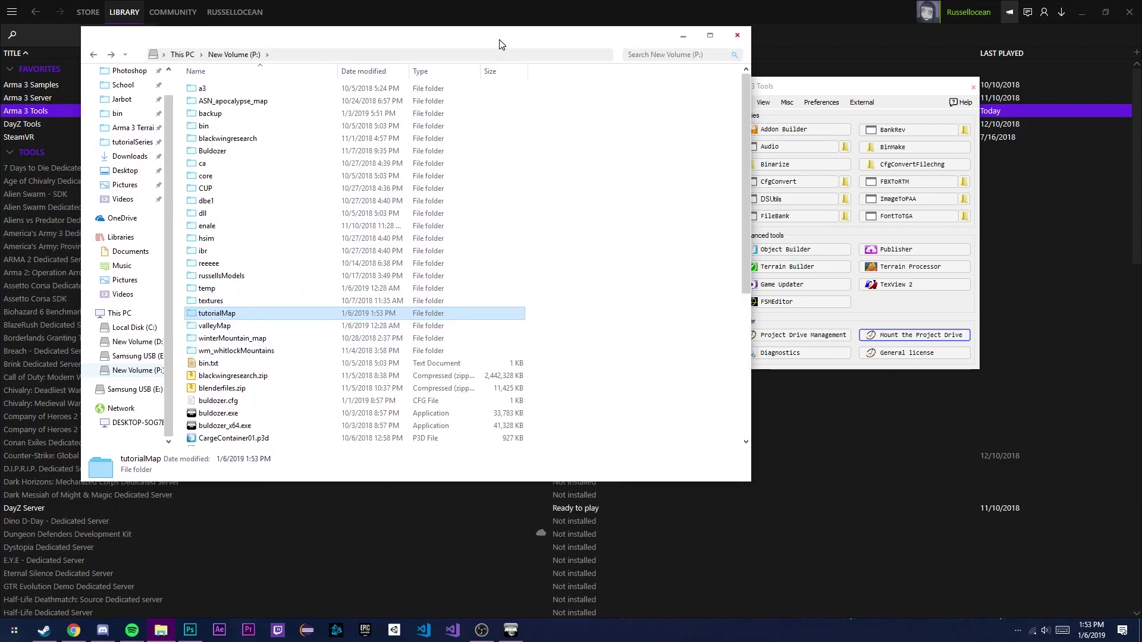
{"action": "double_click", "coordinate": [226, 314]}
{"action": "right_click", "coordinate": [239, 262]}
{"action": "mouse_move", "coordinate": [302, 457]}
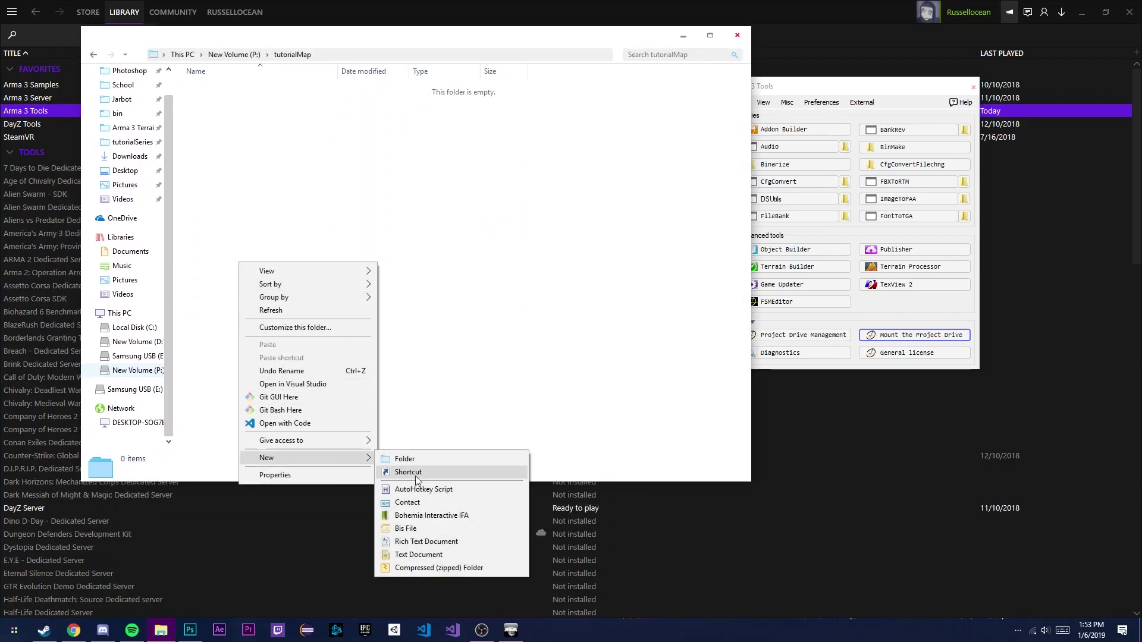
{"action": "left_click", "coordinate": [423, 455]}
{"action": "type", "text": "source"}
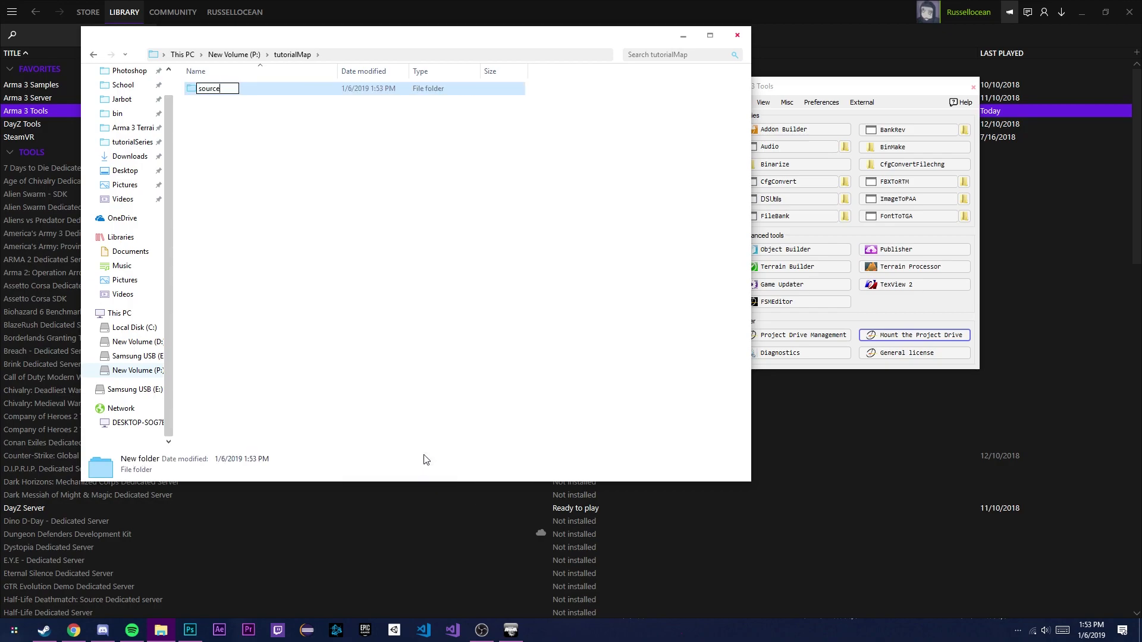
{"action": "key", "text": "Return"}
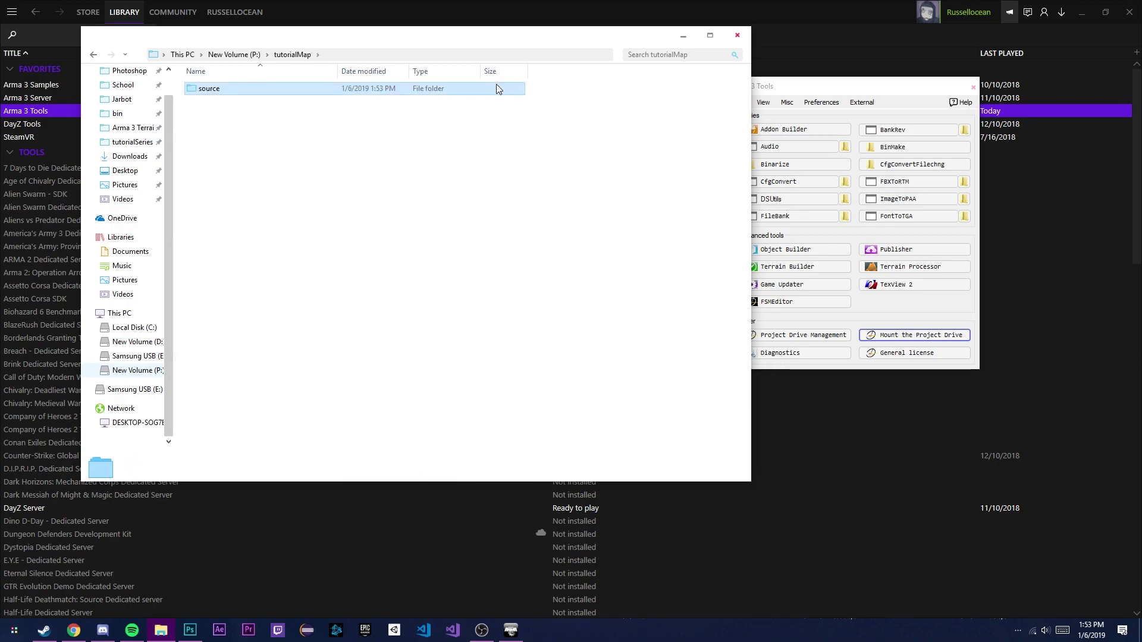
{"action": "double_click", "coordinate": [511, 93]}
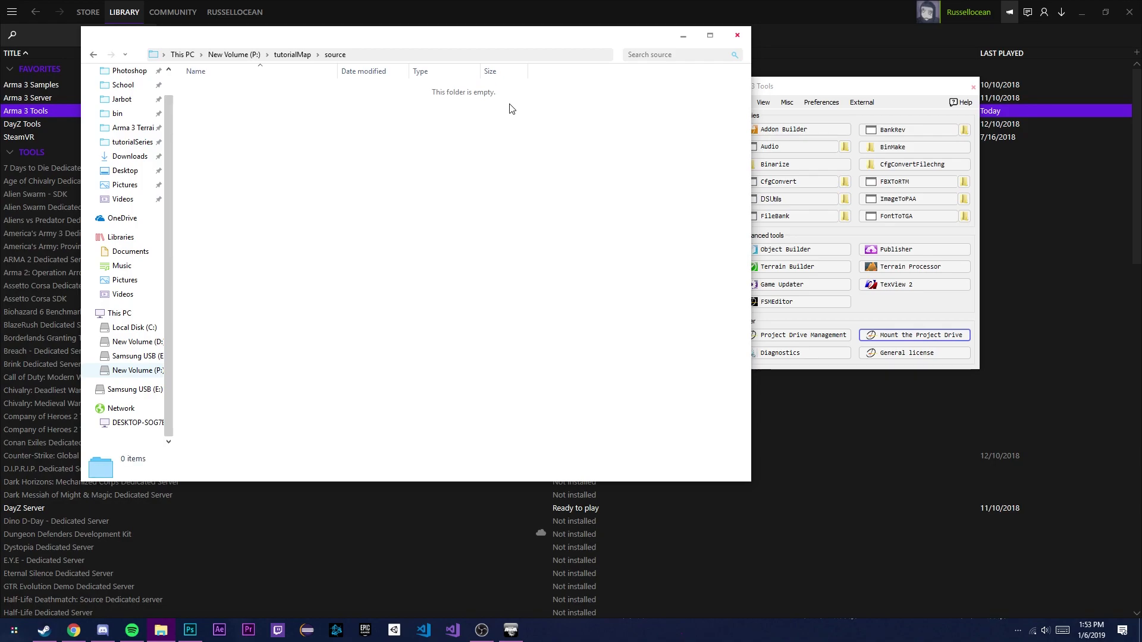
{"action": "key", "text": "alt+Left"}
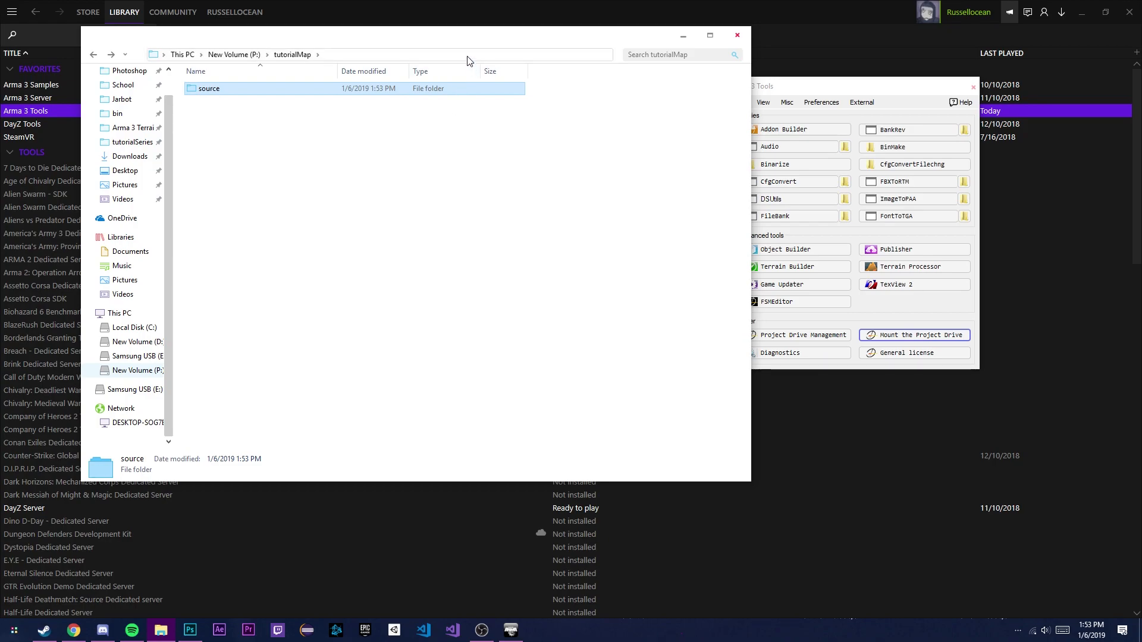
Step: Create a new text document in the tutorialMap folder, next to the source folder
{"action": "left_click_drag", "start_coordinate": [466, 38], "coordinate": [471, 55]}
{"action": "right_click", "coordinate": [270, 257]}
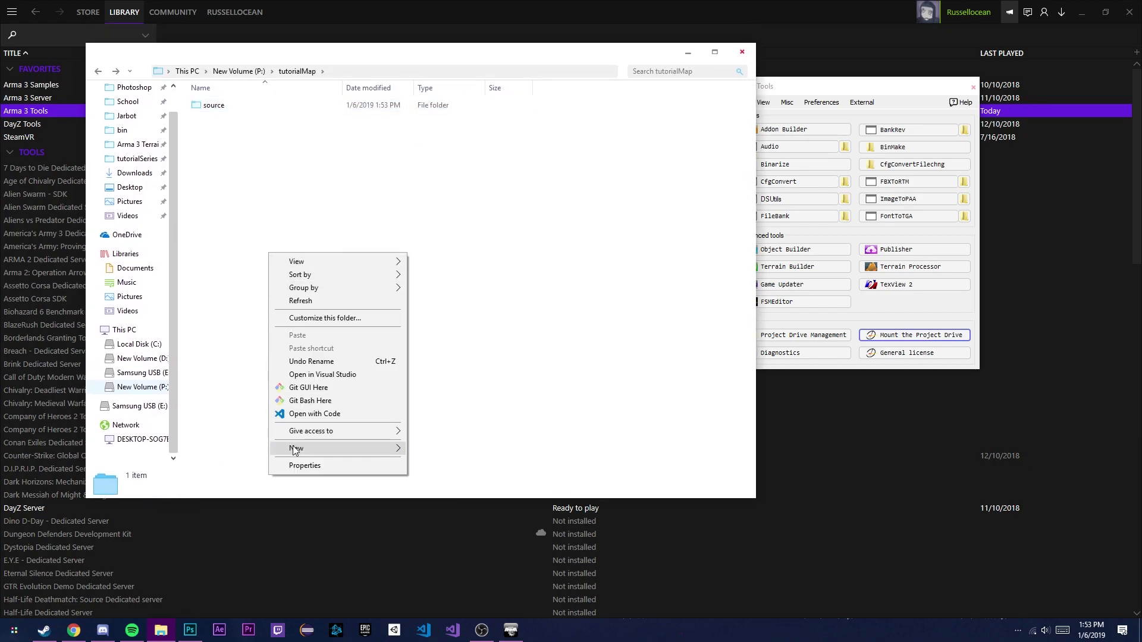
{"action": "mouse_move", "coordinate": [295, 451]}
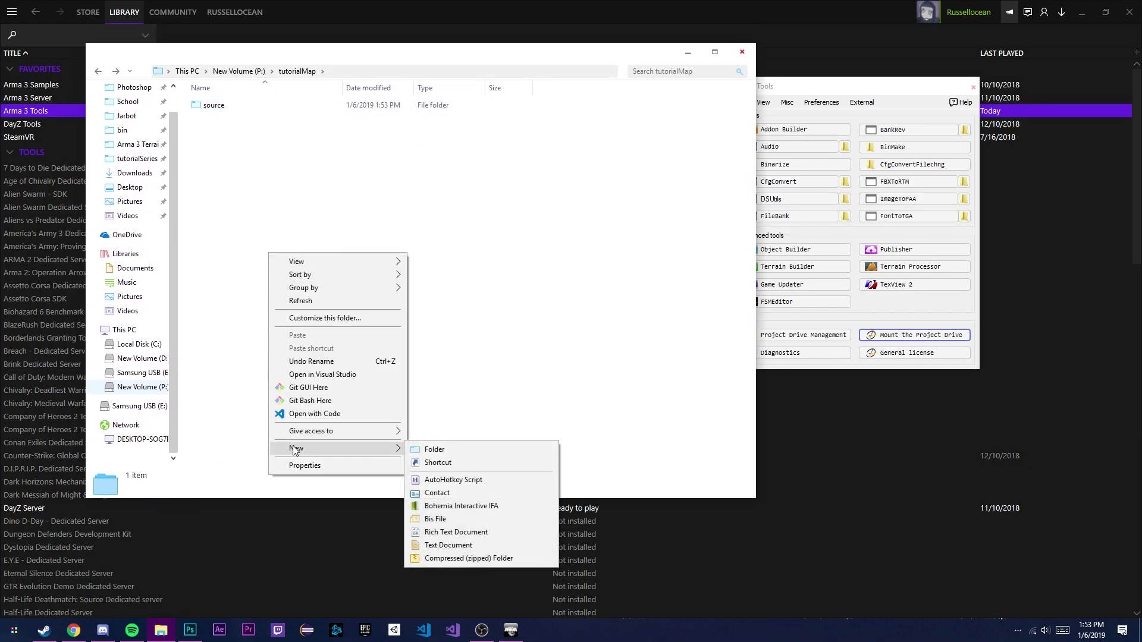
{"action": "left_click", "coordinate": [483, 544]}
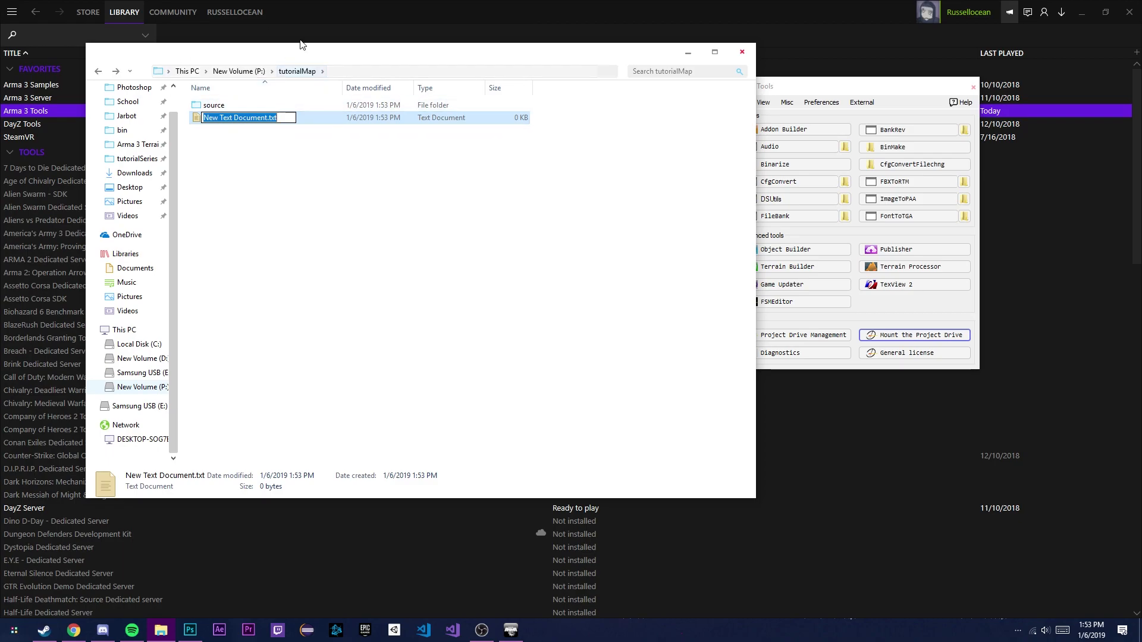
Step: Rename the new text document to config.cpp, replacing its .txt extension and accepting the extension change
{"action": "left_click", "coordinate": [287, 117]}
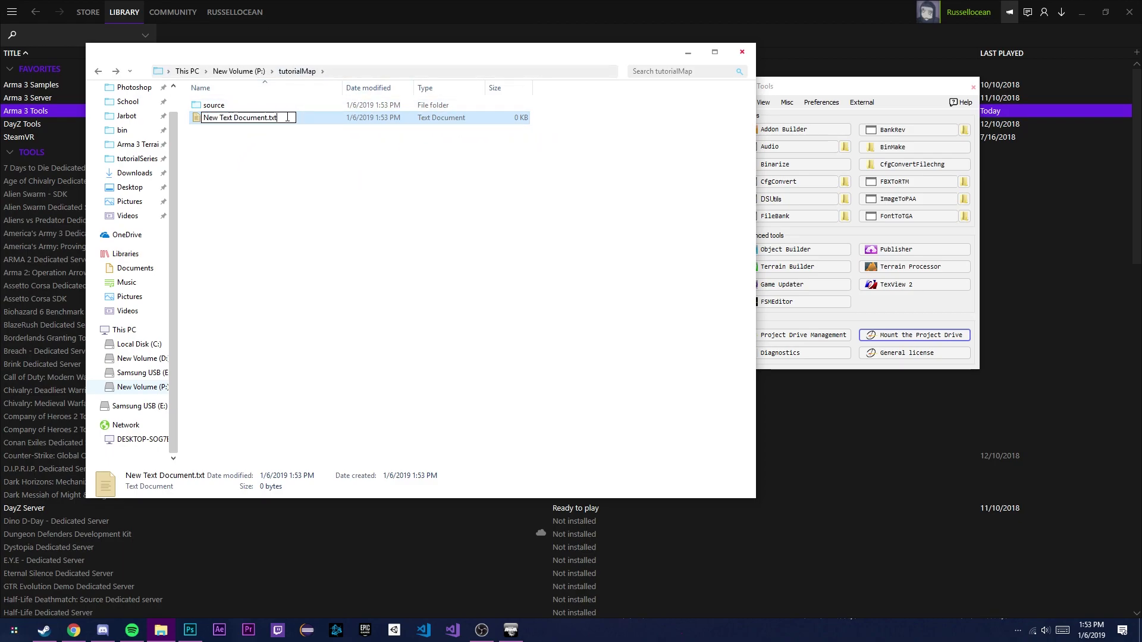
{"action": "left_click", "coordinate": [277, 120]}
{"action": "key", "text": "ctrl+shift+Left"}
{"action": "key", "text": "ctrl+shift+Left"}
{"action": "key", "text": "ctrl+shift+Left"}
{"action": "key", "text": "ctrl+shift+Left"}
{"action": "key", "text": "ctrl+shift+Left"}
{"action": "key", "text": "BackSpace"}
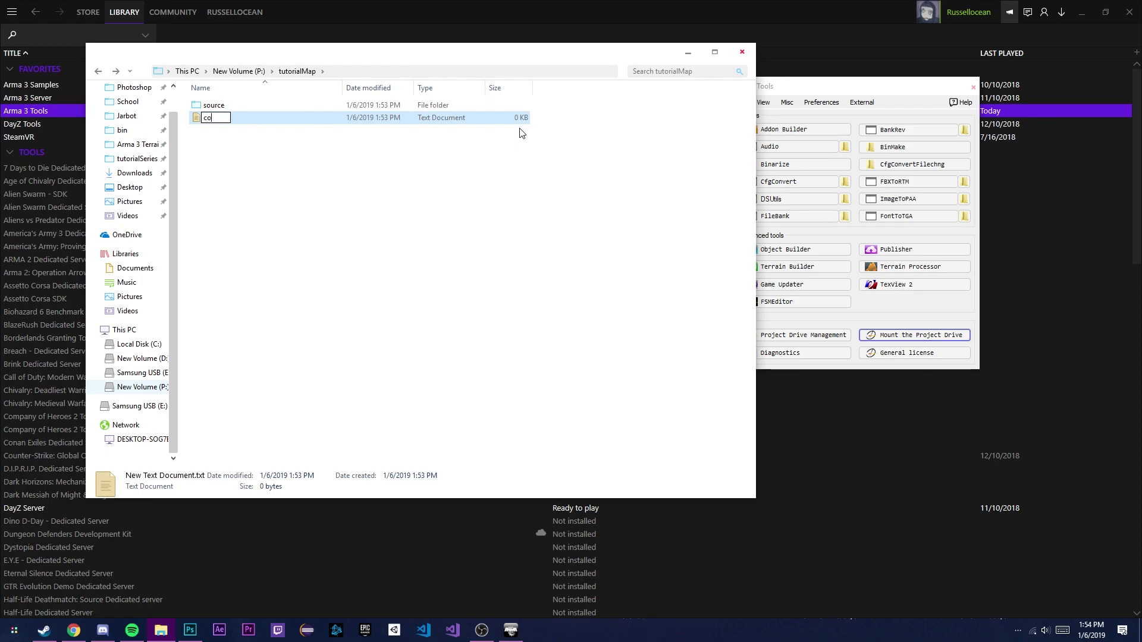
{"action": "type", "text": "config.cpp"}
{"action": "key", "text": "Return"}
{"action": "key", "text": "Return"}
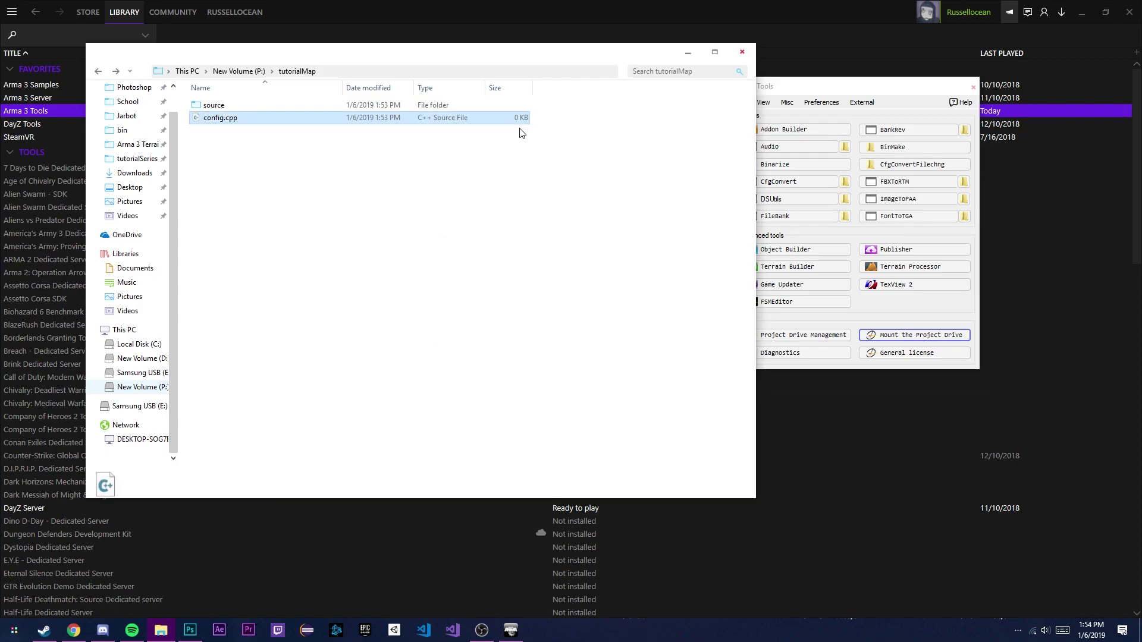
Step: Open config.cpp in Visual Studio Code and close the Steam window
{"action": "double_click", "coordinate": [482, 119]}
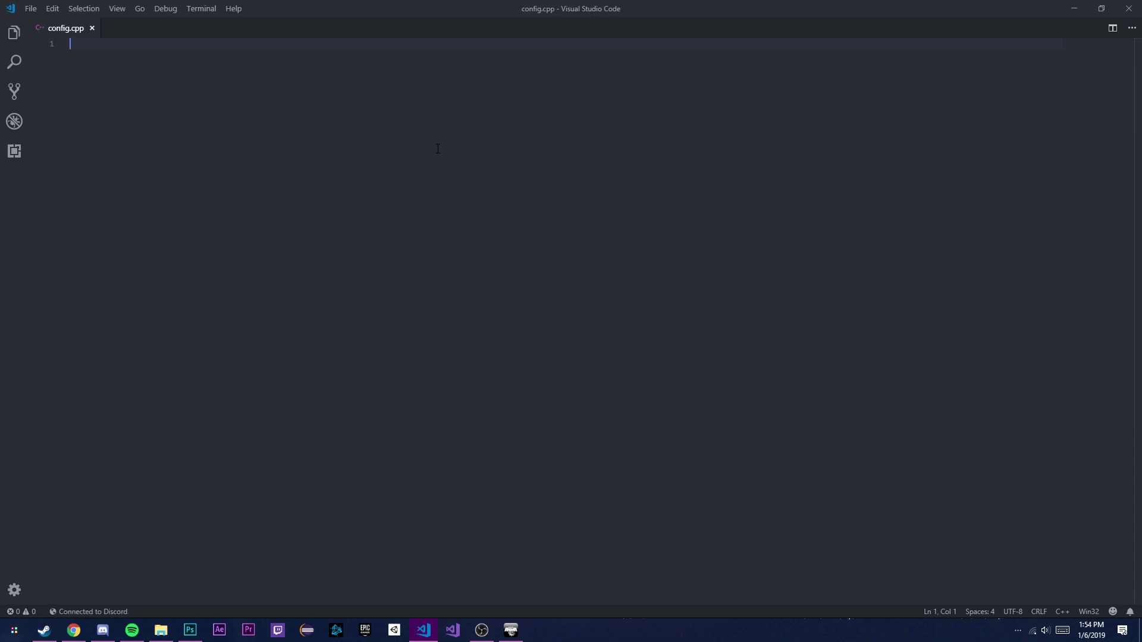
{"action": "left_click", "coordinate": [44, 630]}
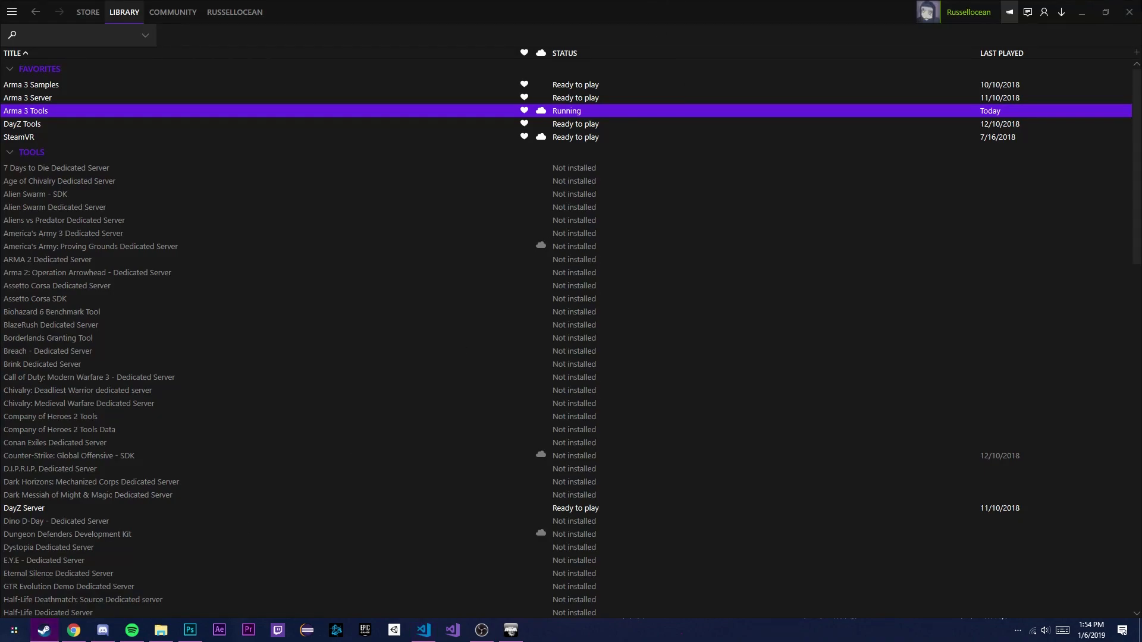
{"action": "left_click", "coordinate": [1130, 10]}
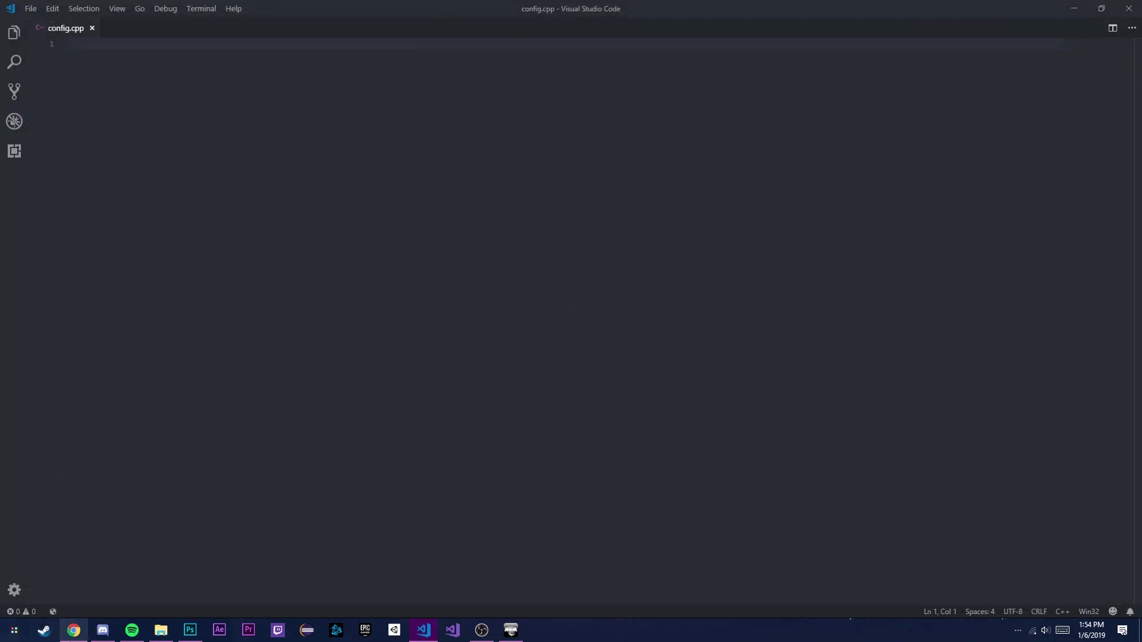
Step: Switch to Chrome and run a Google search for notepad++ in a new tab
{"action": "left_click", "coordinate": [73, 630]}
{"action": "left_click", "coordinate": [446, 9]}
{"action": "type", "text": "n"}
{"action": "key", "text": "BackSpace"}
{"action": "type", "text": "notepad++"}
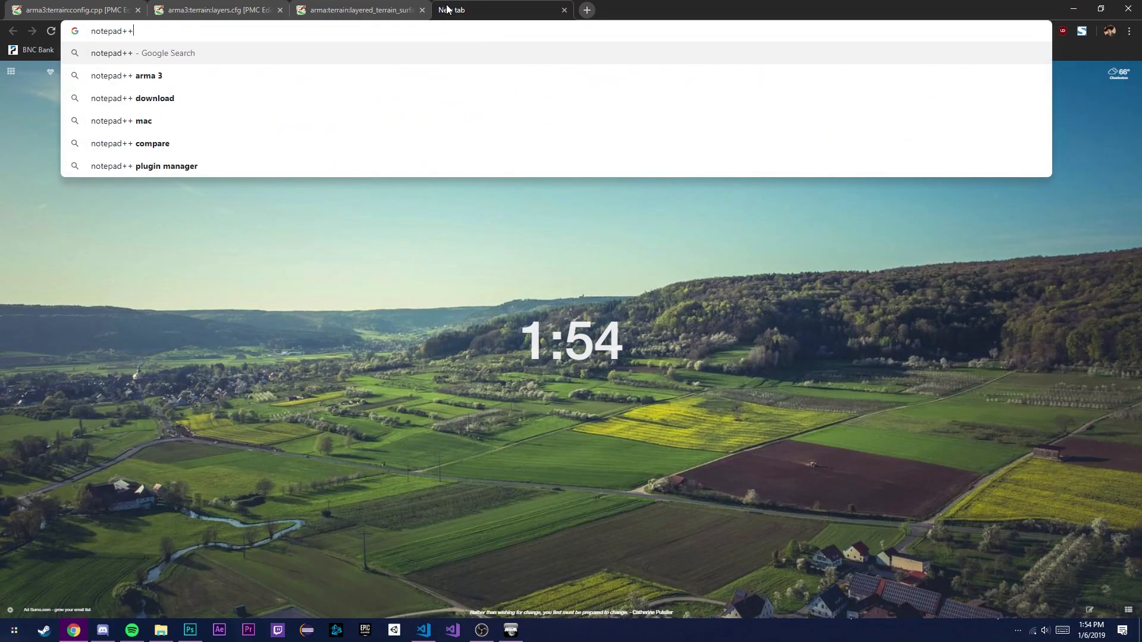
{"action": "key", "text": "Return"}
{"action": "triple_click", "coordinate": [124, 86]}
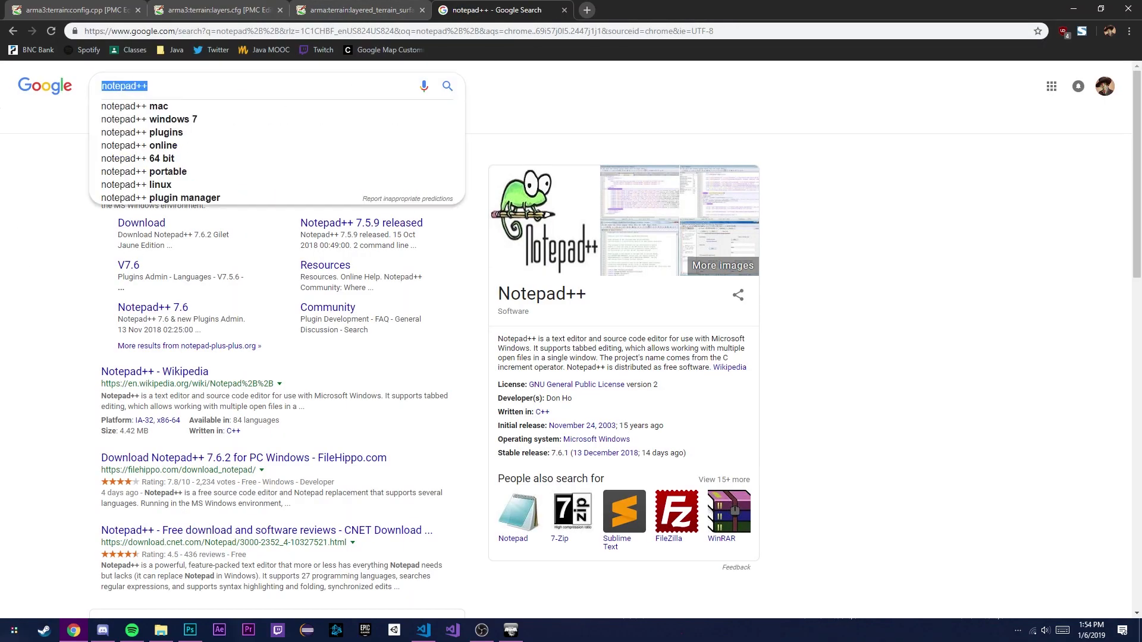
Step: Run a Google search for visual studio code, close the results tab and return to config.cpp in Visual Studio Code
{"action": "type", "text": "visual studiop"}
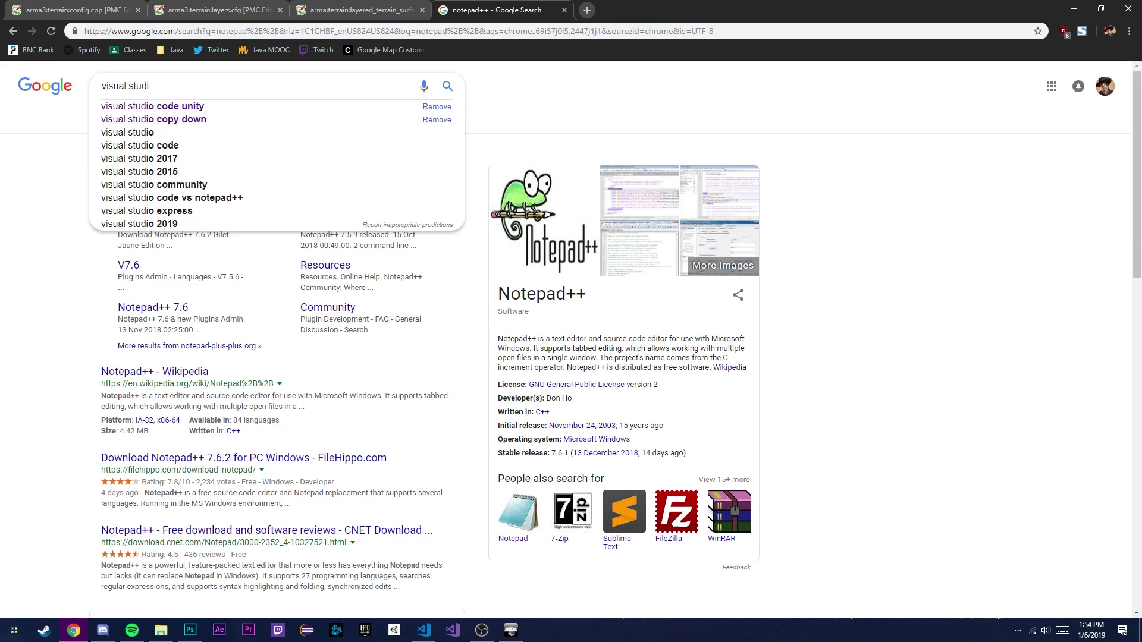
{"action": "key", "text": "BackSpace"}
{"action": "key", "text": "BackSpace"}
{"action": "type", "text": "code"}
{"action": "key", "text": "Return"}
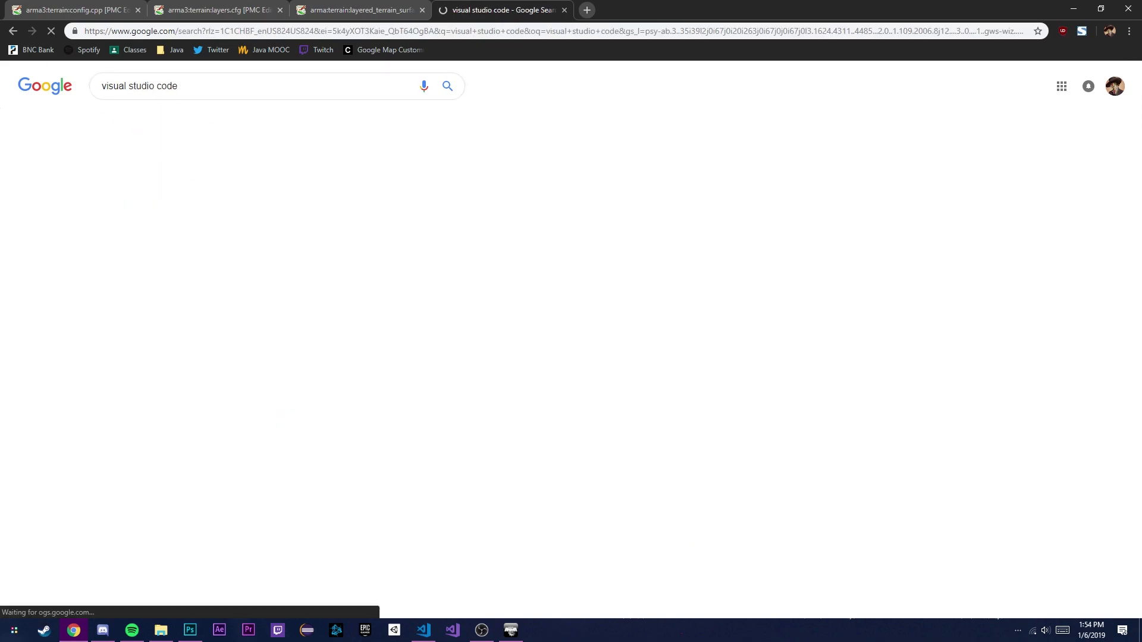
{"action": "left_click", "coordinate": [565, 10]}
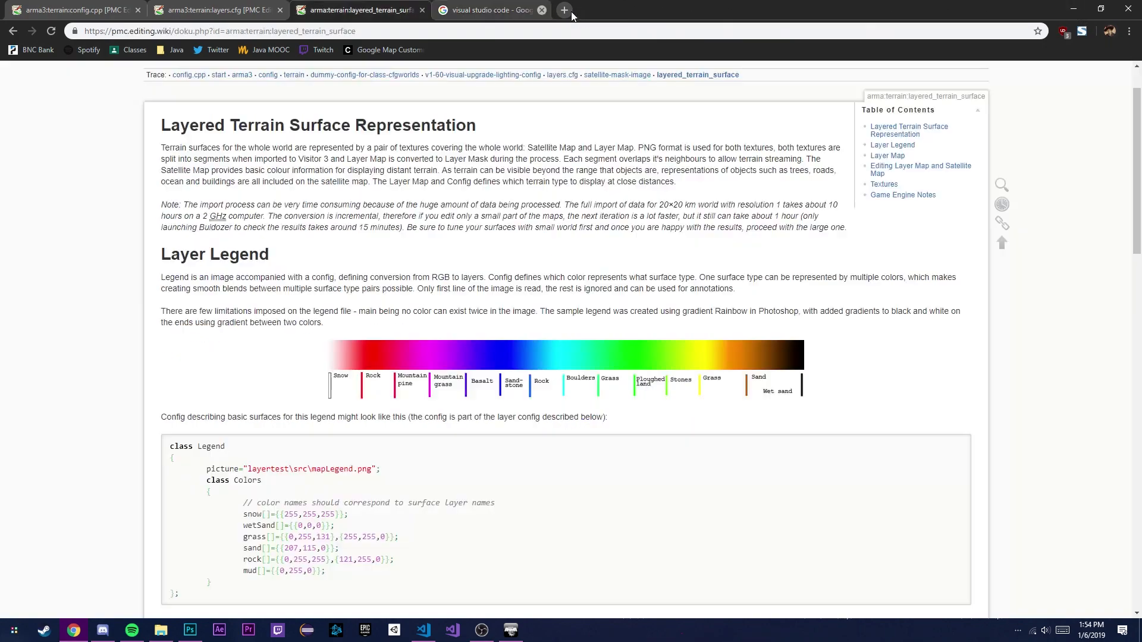
{"action": "left_click", "coordinate": [1074, 9]}
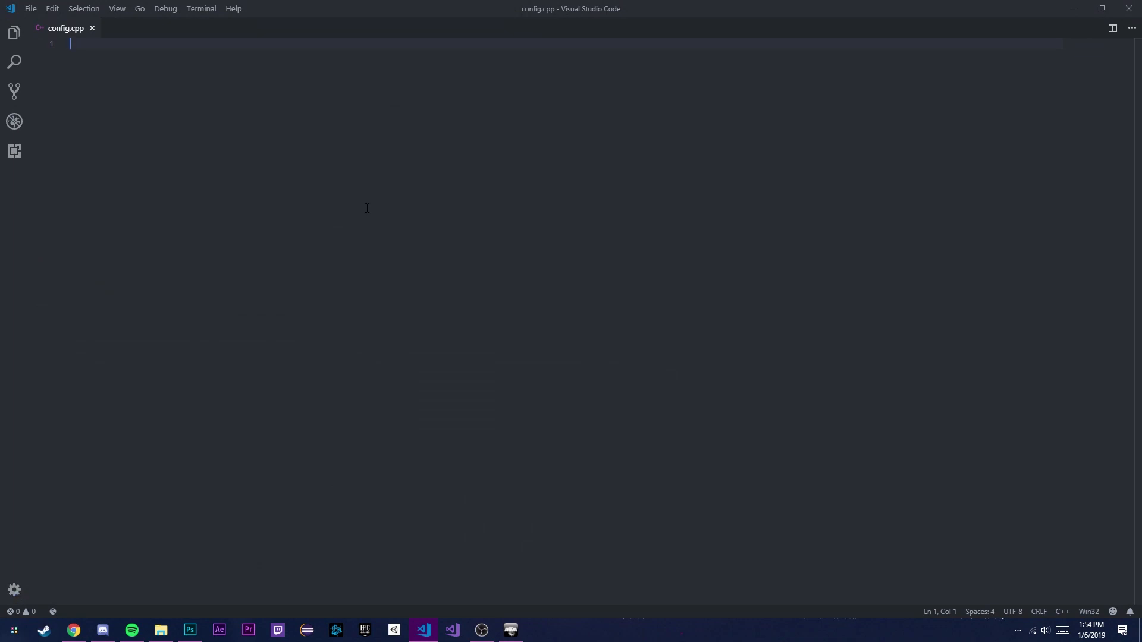
Step: Switch to Chrome and copy the complete Fully Working Example code from the PMC Editing Wiki's config.cpp page
{"action": "left_click", "coordinate": [73, 630]}
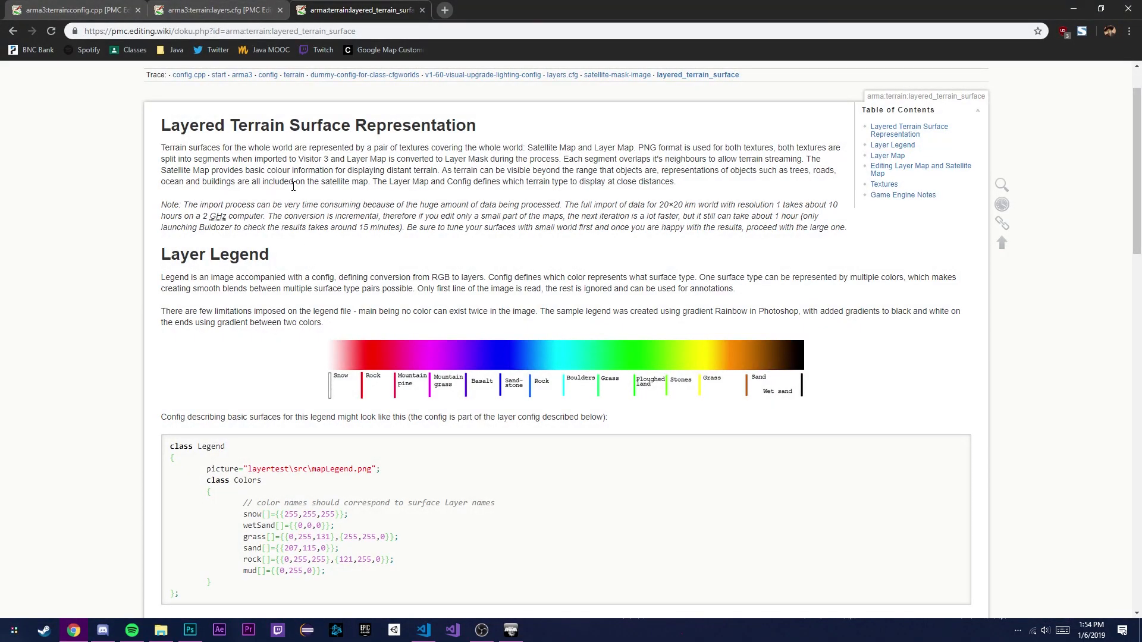
{"action": "left_click", "coordinate": [241, 10]}
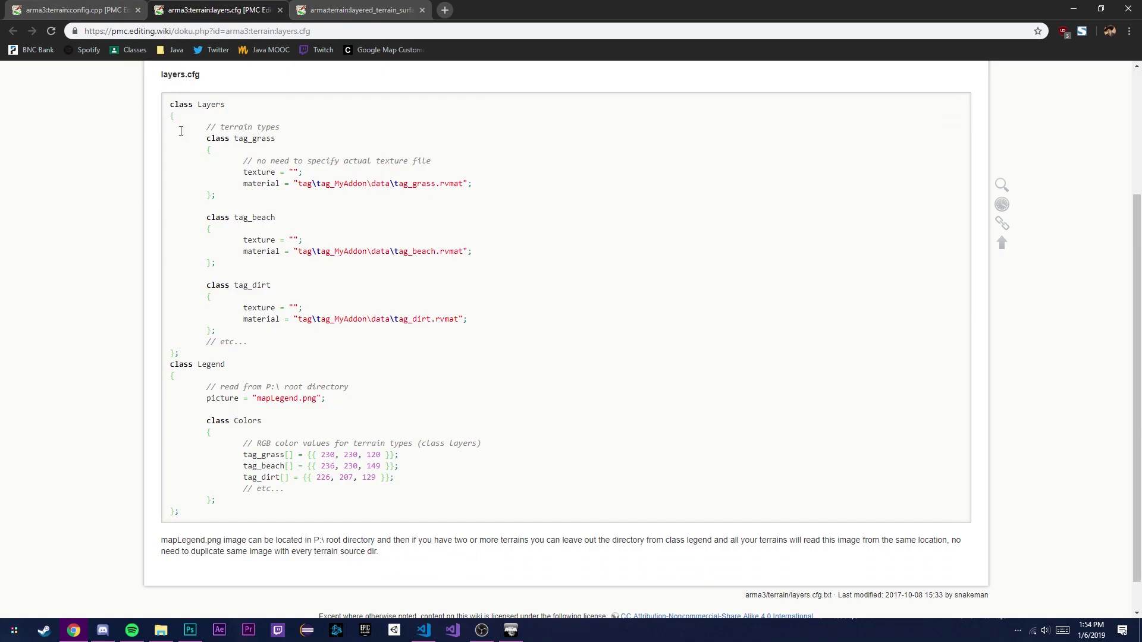
{"action": "left_click", "coordinate": [97, 6]}
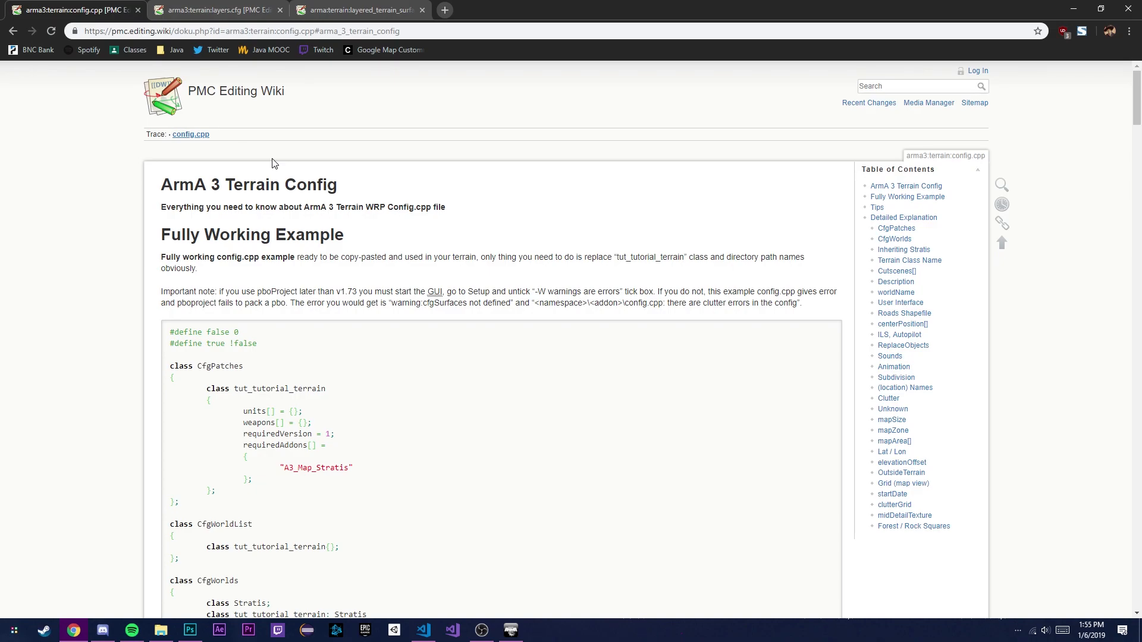
{"action": "scroll", "coordinate": [388, 286], "scroll_direction": "down", "scroll_amount": 6}
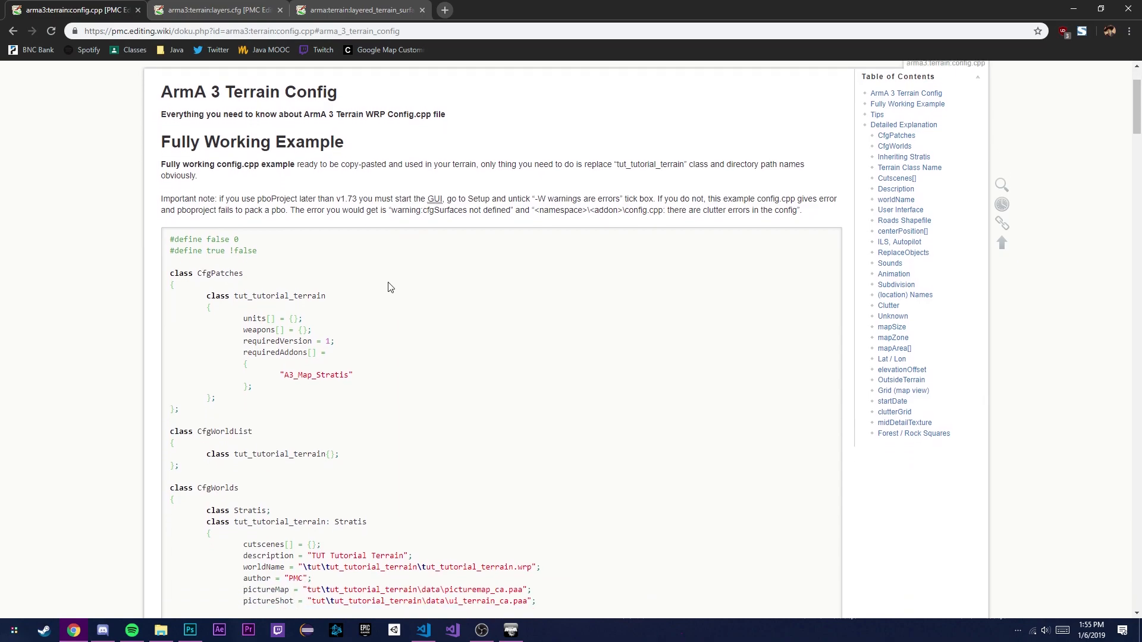
{"action": "scroll", "coordinate": [388, 286], "scroll_direction": "down", "scroll_amount": 6}
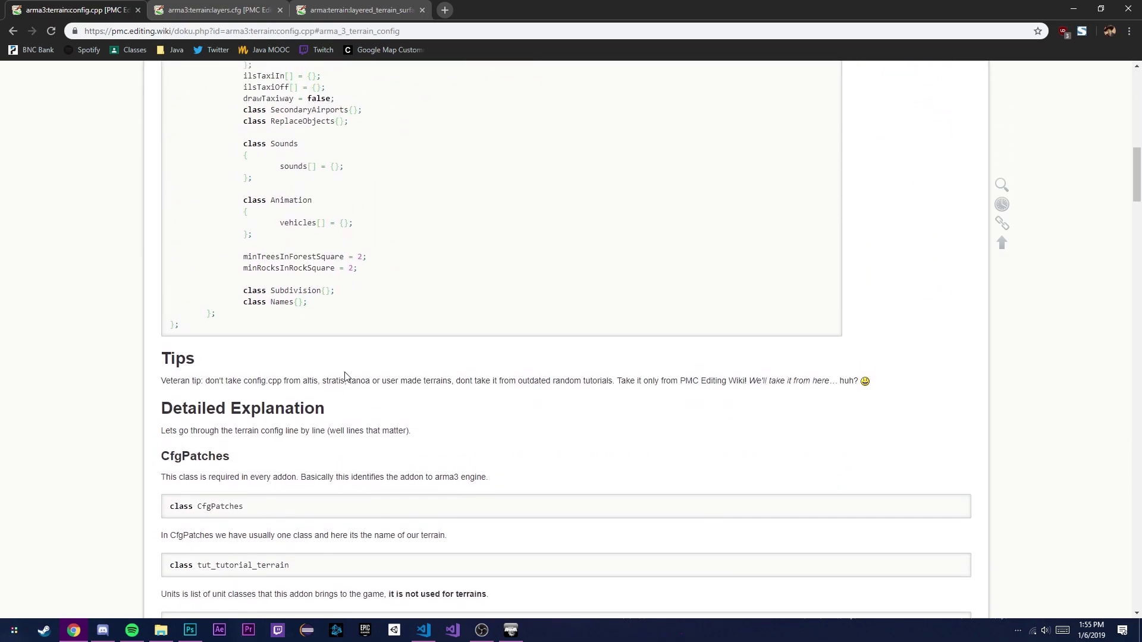
{"action": "left_click_drag", "start_coordinate": [223, 410], "coordinate": [167, 188]}
{"action": "key", "text": "ctrl+c"}
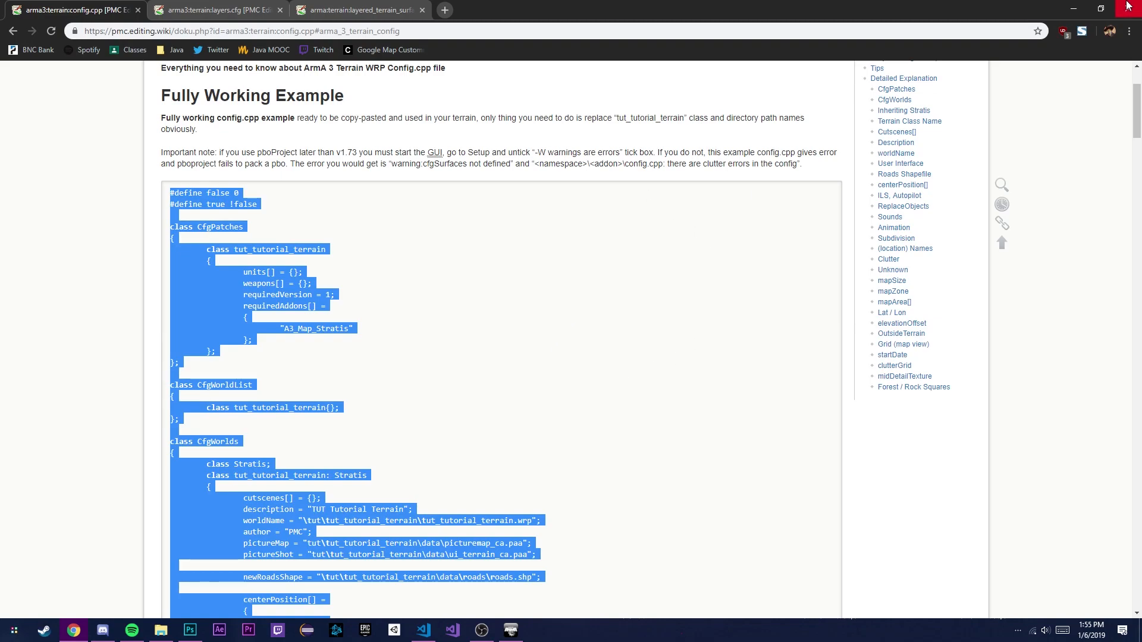
Step: Return to Visual Studio Code, paste the copied terrain config into the empty config.cpp and save the file
{"action": "left_click", "coordinate": [1073, 8]}
{"action": "key", "text": "ctrl+v"}
{"action": "scroll", "coordinate": [192, 174], "scroll_direction": "up", "scroll_amount": 7}
{"action": "key", "text": "ctrl+s"}
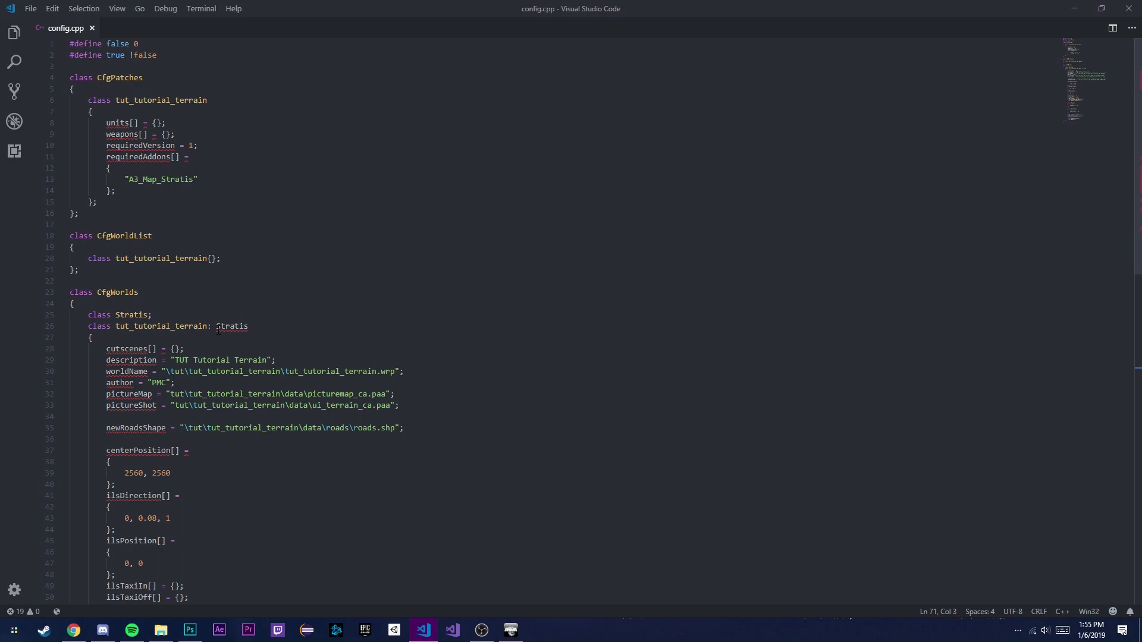
Step: Try replacing the false value of drawTaxiway with 0, and undo the replacement
{"action": "left_click_drag", "start_coordinate": [164, 55], "coordinate": [64, 34]}
{"action": "left_click", "coordinate": [264, 57]}
{"action": "scroll", "coordinate": [172, 362], "scroll_direction": "down", "scroll_amount": 5}
{"action": "scroll", "coordinate": [173, 362], "scroll_direction": "down", "scroll_amount": 4}
{"action": "left_click_drag", "start_coordinate": [106, 282], "coordinate": [196, 281]}
{"action": "left_click", "coordinate": [194, 280]}
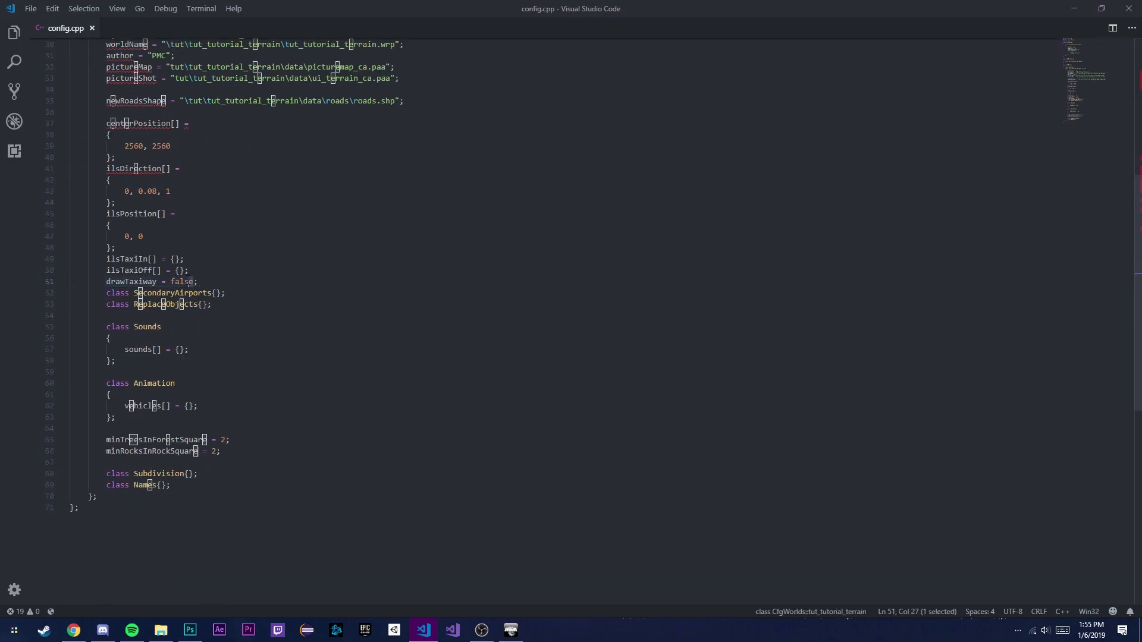
{"action": "double_click", "coordinate": [182, 282]}
{"action": "type", "text": "0"}
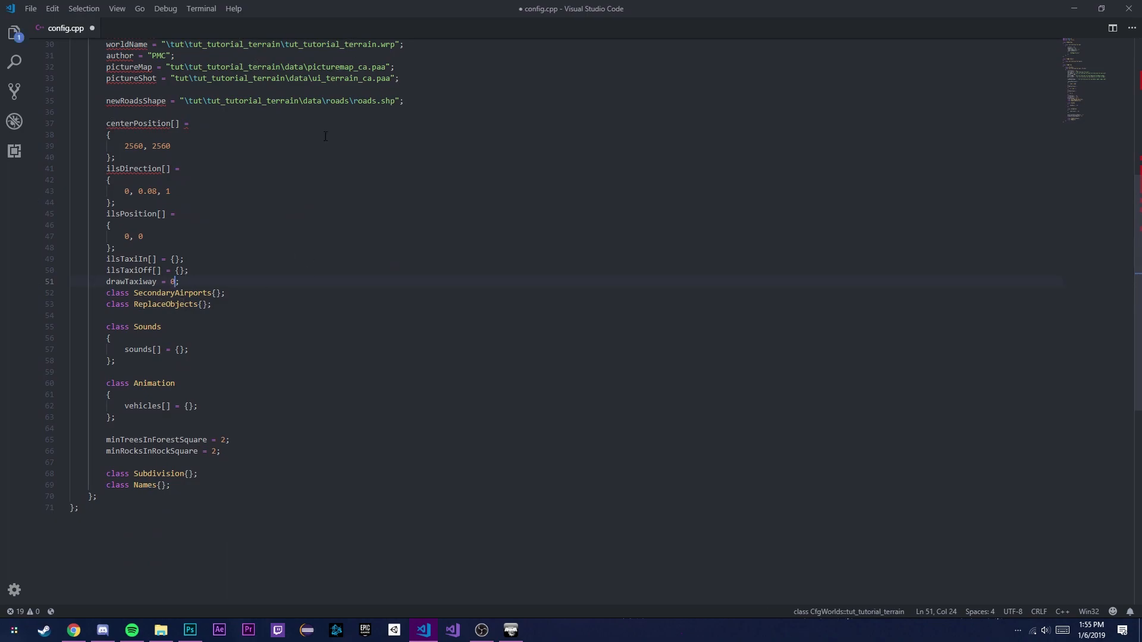
{"action": "key", "text": "ctrl+z"}
Step: Examine the two #define lines for false and true at the start of config.cpp
{"action": "scroll", "coordinate": [244, 310], "scroll_direction": "up", "scroll_amount": 9}
{"action": "left_click", "coordinate": [125, 44]}
{"action": "key", "text": "Right"}
{"action": "key", "text": "Right"}
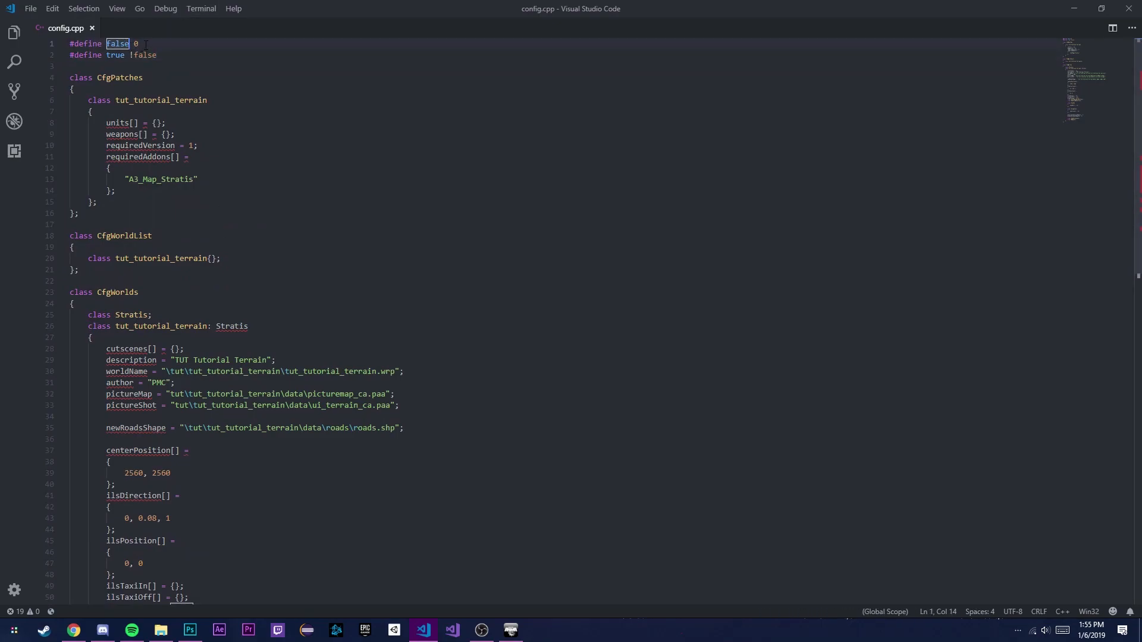
{"action": "left_click", "coordinate": [148, 64]}
{"action": "left_click_drag", "start_coordinate": [158, 57], "coordinate": [134, 45]}
{"action": "left_click", "coordinate": [129, 57]}
{"action": "left_click", "coordinate": [152, 64]}
{"action": "left_click", "coordinate": [111, 55]}
{"action": "left_click", "coordinate": [139, 46]}
{"action": "scroll", "coordinate": [213, 155], "scroll_direction": "down", "scroll_amount": 5}
{"action": "scroll", "coordinate": [213, 155], "scroll_direction": "up", "scroll_amount": 5}
{"action": "scroll", "coordinate": [168, 392], "scroll_direction": "down", "scroll_amount": 9}
Step: Try numeric values 1 and 0 for drawTaxiway instead of the false keyword, and undo the edits
{"action": "left_click", "coordinate": [191, 352]}
{"action": "double_click", "coordinate": [181, 311]}
{"action": "type", "text": "1"}
{"action": "key", "text": "BackSpace"}
{"action": "type", "text": "0"}
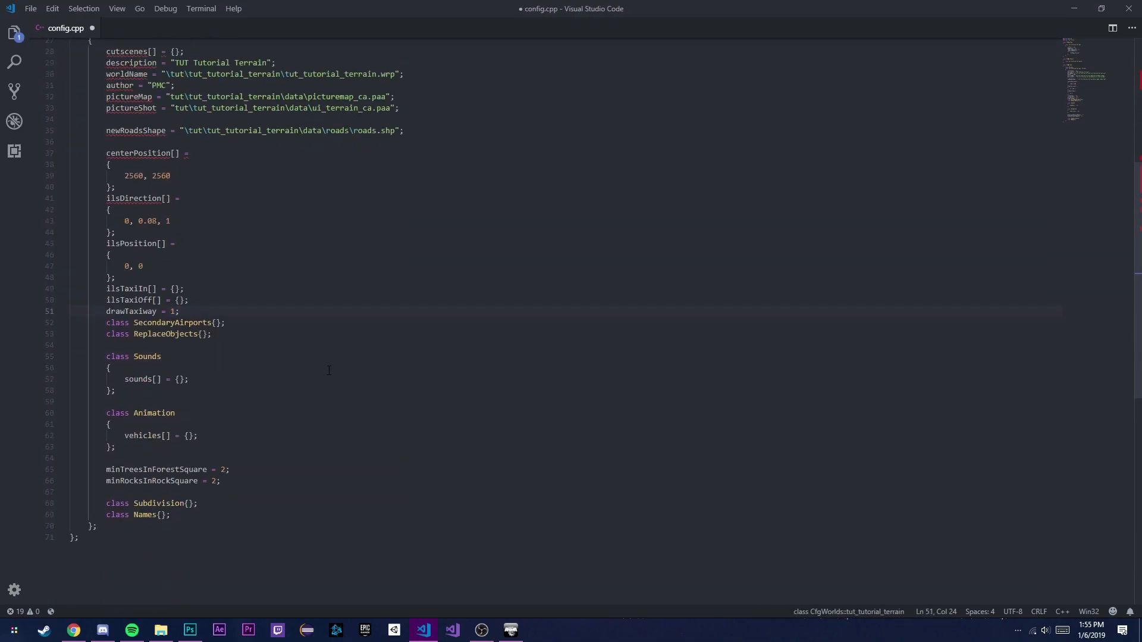
{"action": "key", "text": "ctrl+z"}
{"action": "key", "text": "ctrl+z"}
{"action": "key", "text": "ctrl+z"}
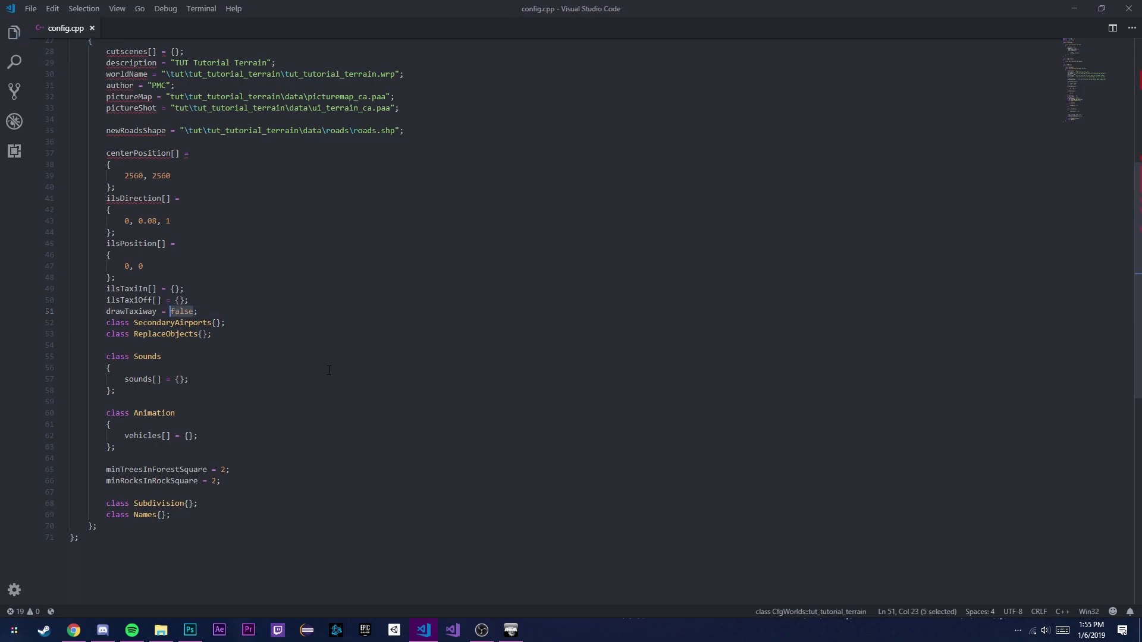
Step: Fold the CfgWorldList and CfgWorlds class bodies in config.cpp
{"action": "scroll", "coordinate": [253, 311], "scroll_direction": "up", "scroll_amount": 9}
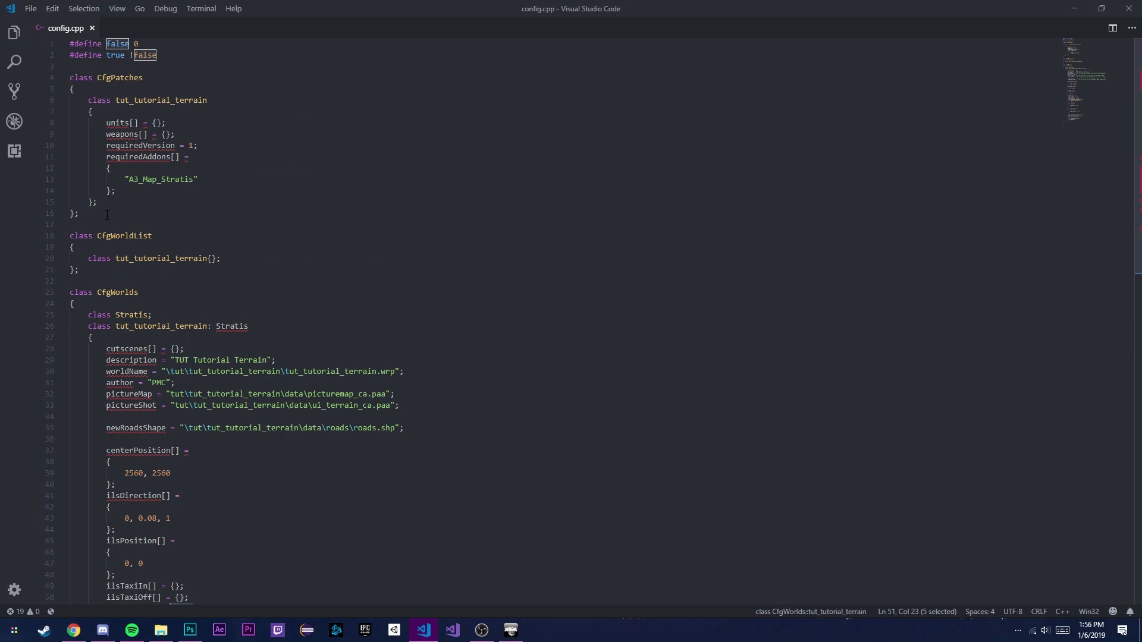
{"action": "left_click", "coordinate": [63, 247]}
{"action": "left_click", "coordinate": [63, 293]}
Step: Move the code editor aside, browse the P: drive's root folders in File Explorer, and bring config.cpp back to full screen
{"action": "left_click_drag", "start_coordinate": [271, 11], "coordinate": [0, 149]}
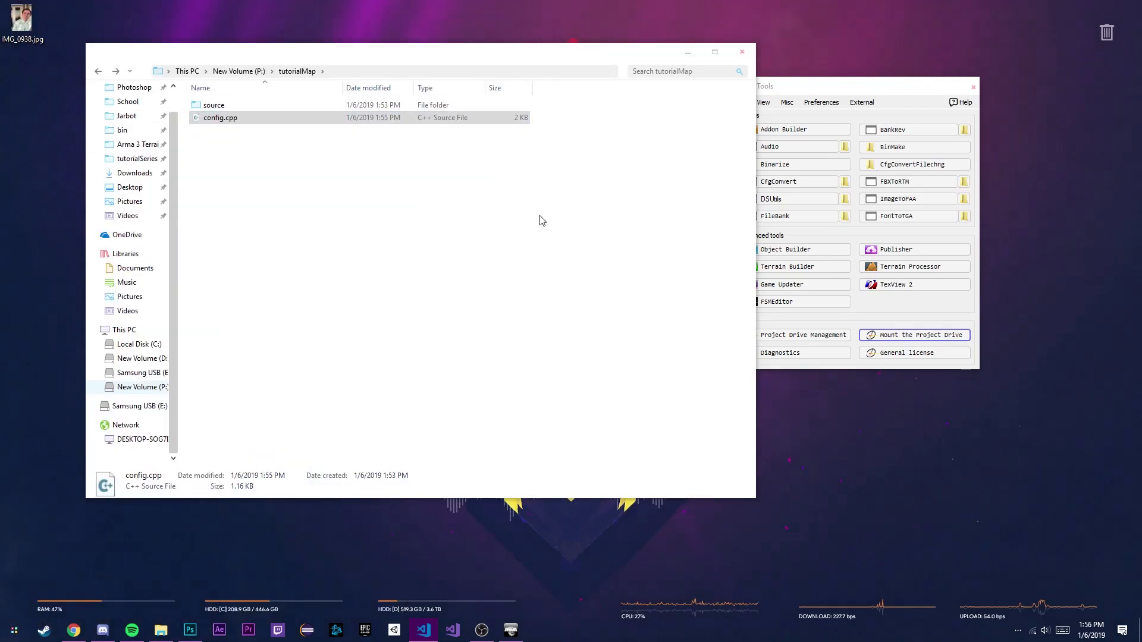
{"action": "left_click", "coordinate": [239, 71]}
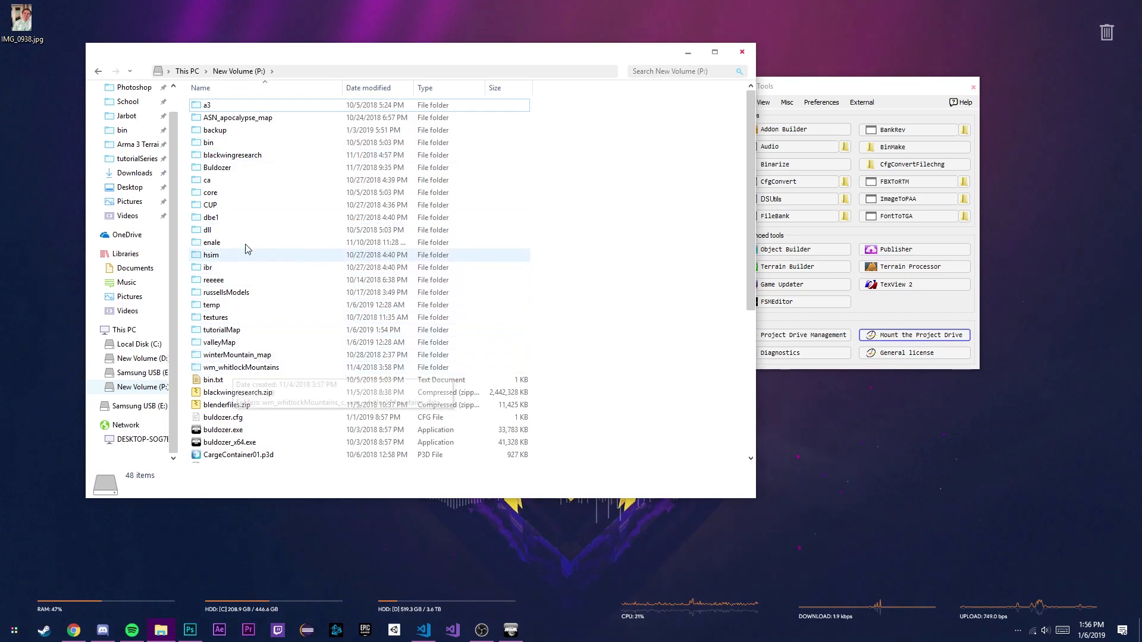
{"action": "double_click", "coordinate": [238, 229]}
{"action": "key", "text": "alt+Left"}
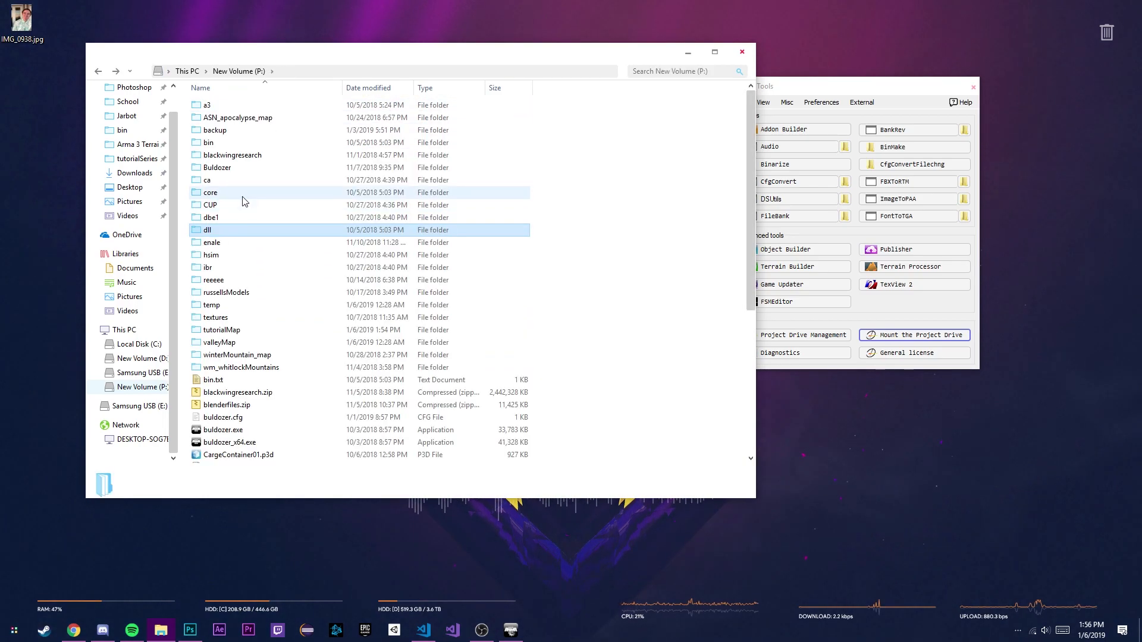
{"action": "left_click_drag", "start_coordinate": [0, 172], "coordinate": [524, 5]}
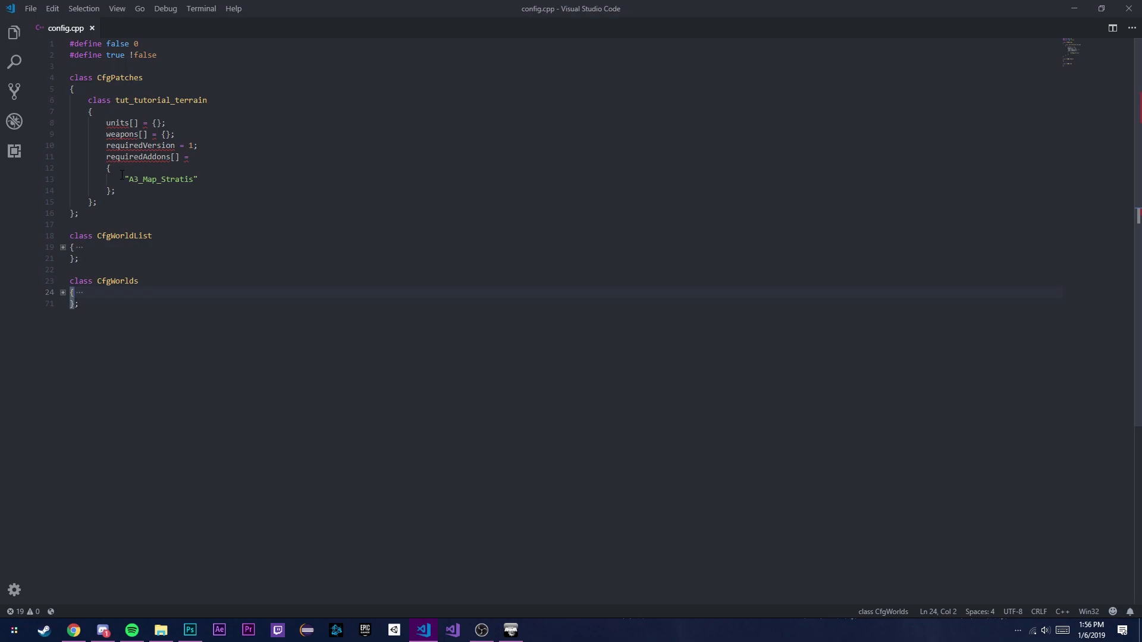
Step: Examine the whole CfgPatches class block in config.cpp
{"action": "left_click_drag", "start_coordinate": [132, 218], "coordinate": [32, 80]}
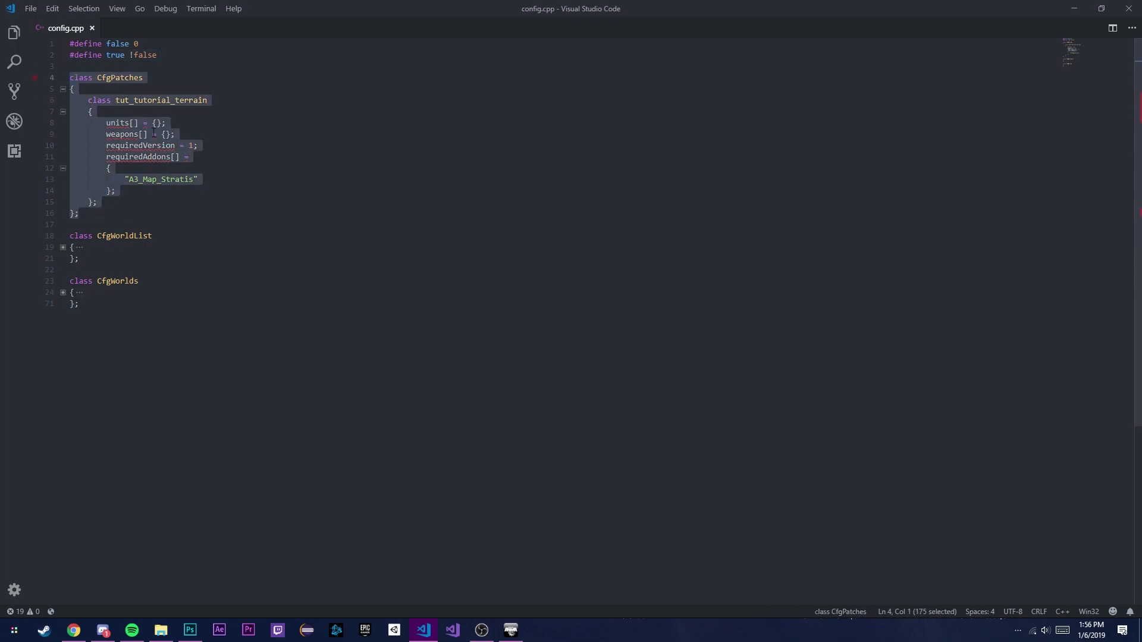
{"action": "left_click", "coordinate": [131, 211]}
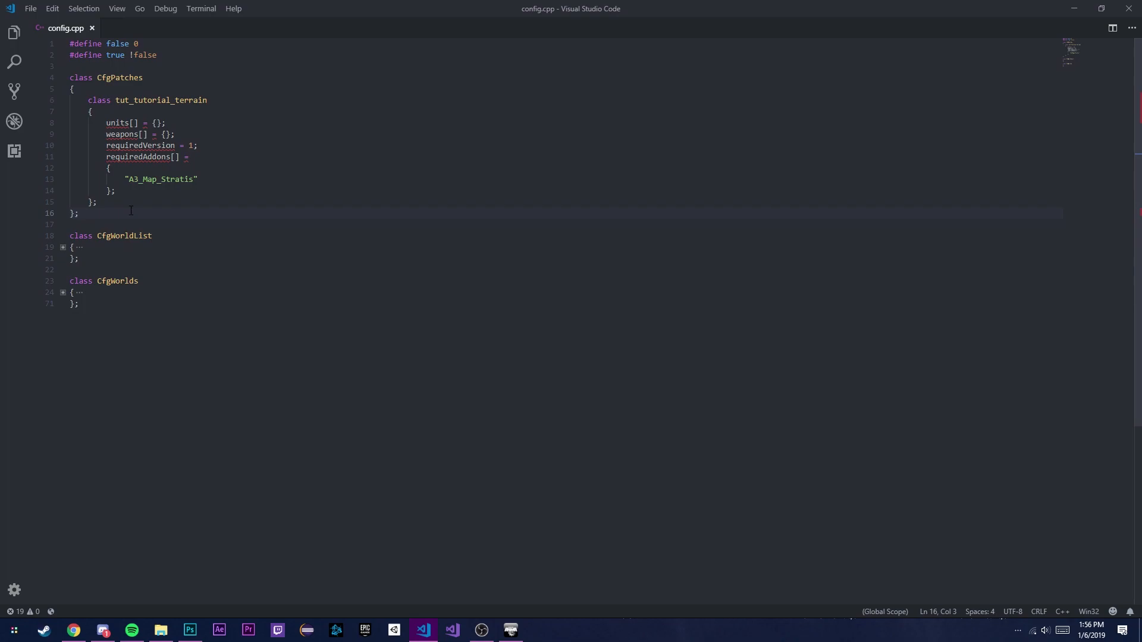
{"action": "left_click_drag", "start_coordinate": [141, 208], "coordinate": [69, 76]}
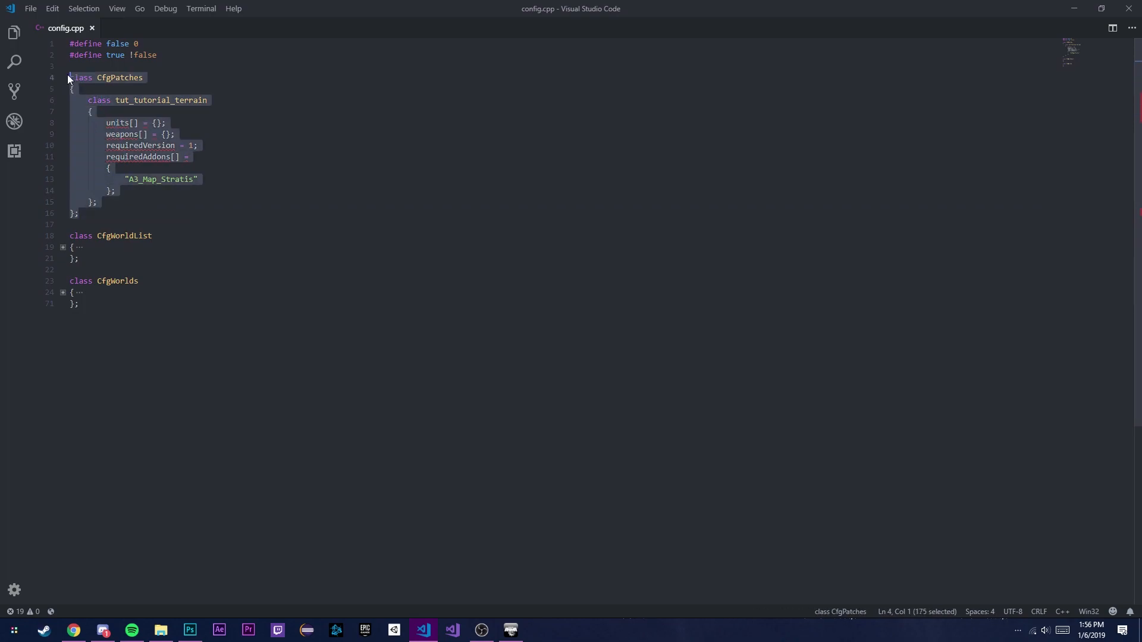
{"action": "left_click", "coordinate": [143, 212]}
{"action": "left_click_drag", "start_coordinate": [219, 236], "coordinate": [67, 67]}
{"action": "left_click", "coordinate": [133, 191]}
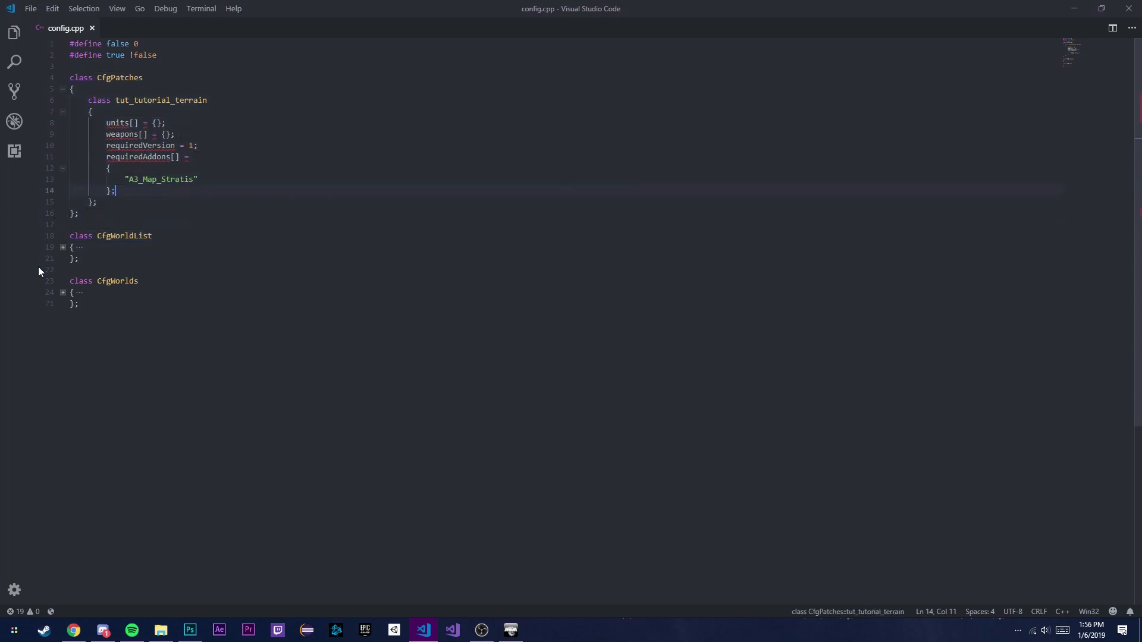
Step: Unfold the CfgWorldList and CfgWorlds classes and examine the Stratis declaration and the terrain class inheriting from it
{"action": "left_click", "coordinate": [63, 247]}
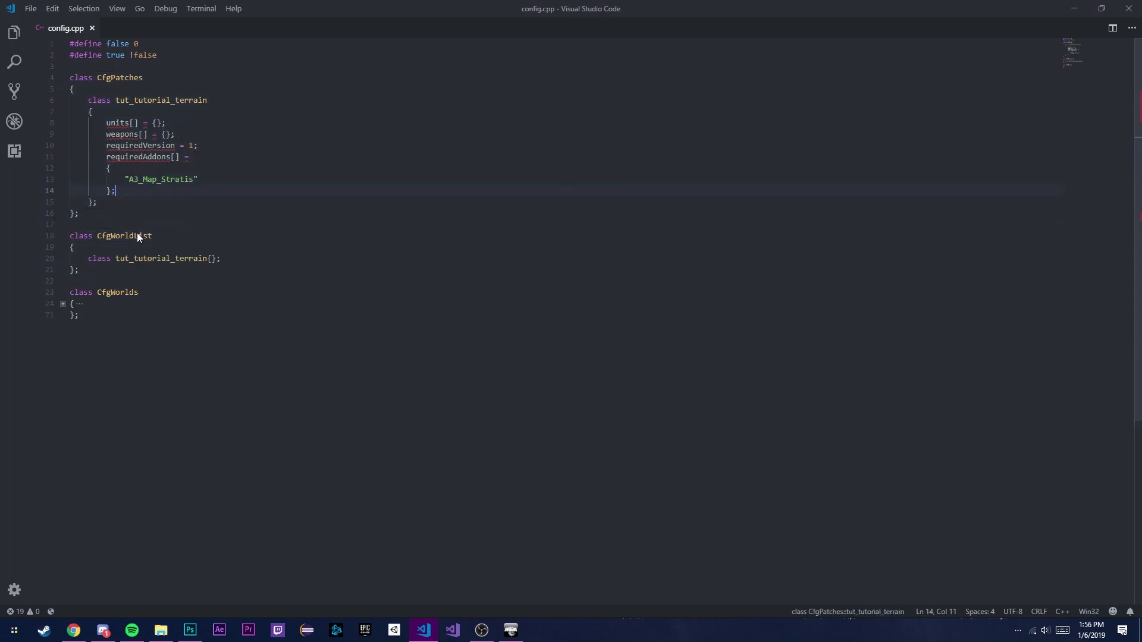
{"action": "left_click_drag", "start_coordinate": [97, 236], "coordinate": [152, 243]}
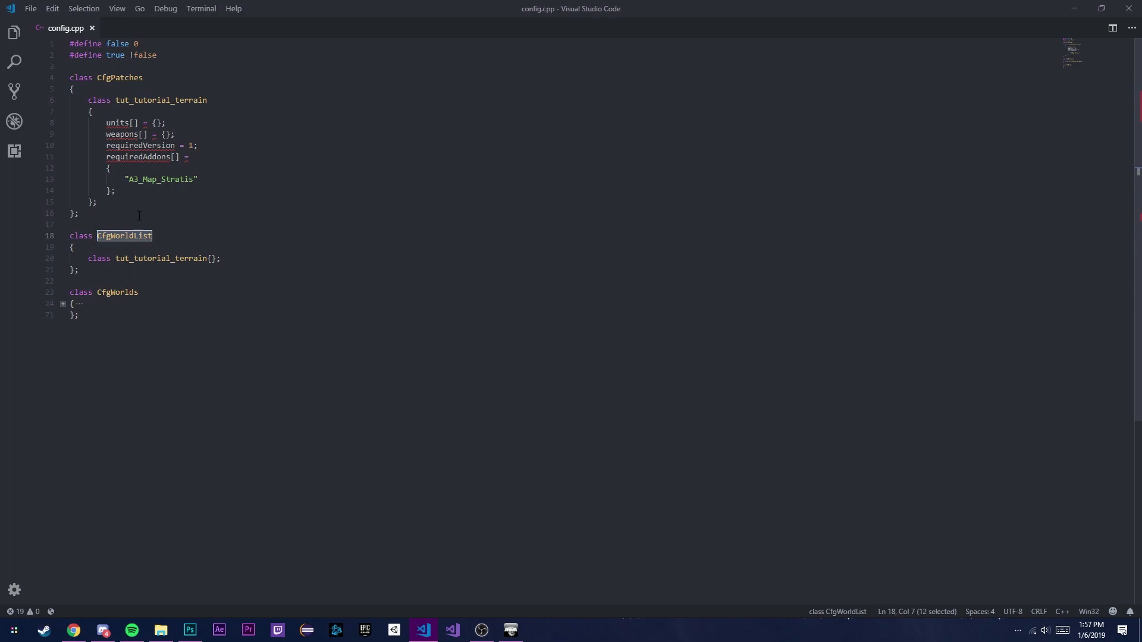
{"action": "left_click", "coordinate": [63, 303]}
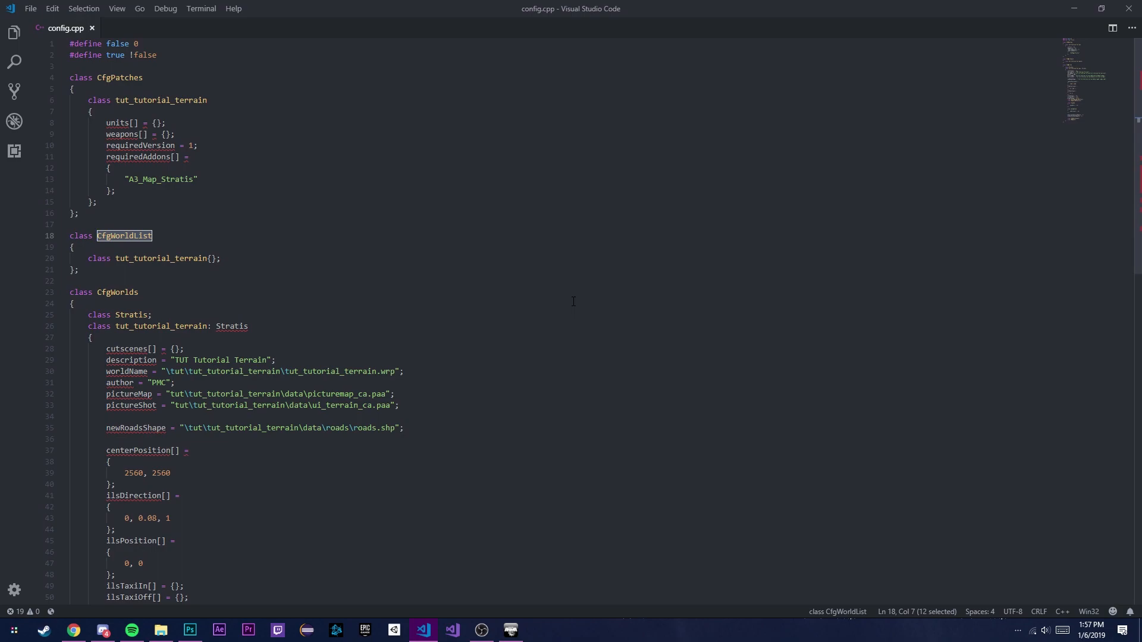
{"action": "left_click_drag", "start_coordinate": [154, 315], "coordinate": [88, 315]}
{"action": "mouse_move", "coordinate": [220, 330]}
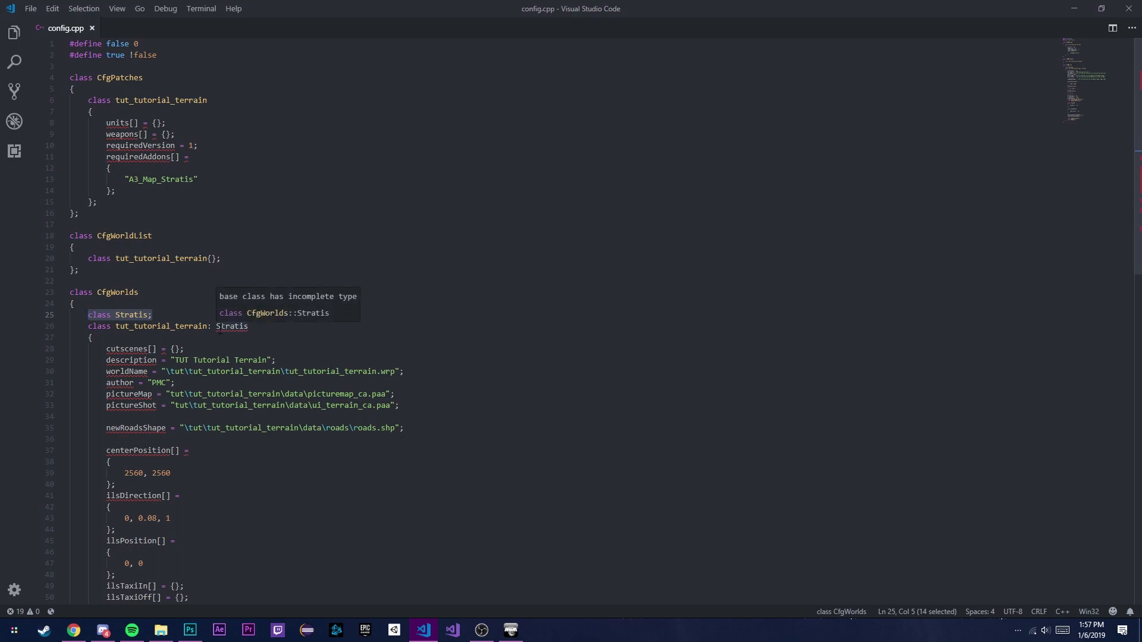
{"action": "left_click", "coordinate": [146, 327]}
Step: Try deleting the Stratis base class and the tut_tutorial_terrain name in CfgWorldList, and undo all of these edits
{"action": "left_click_drag", "start_coordinate": [249, 326], "coordinate": [215, 324]}
{"action": "key", "text": "BackSpace"}
{"action": "double_click", "coordinate": [170, 259]}
{"action": "key", "text": "Tab"}
{"action": "key", "text": "Tab"}
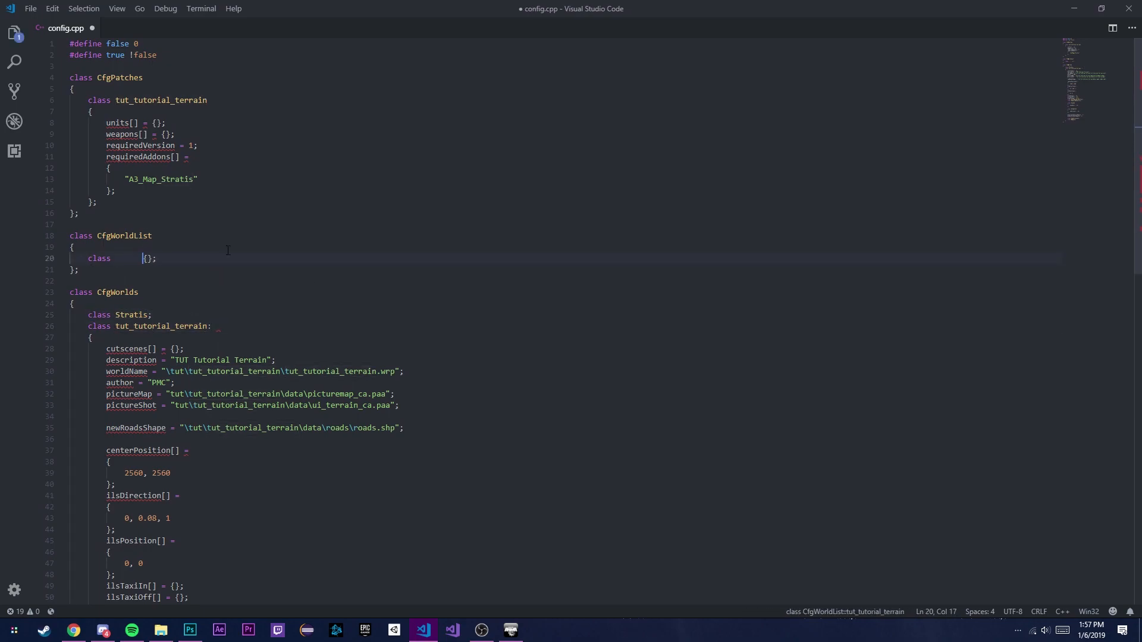
{"action": "key", "text": "BackSpace"}
{"action": "key", "text": "BackSpace"}
{"action": "key", "text": "BackSpace"}
{"action": "key", "text": "BackSpace"}
{"action": "key", "text": "BackSpace"}
{"action": "key", "text": "BackSpace"}
{"action": "key", "text": "BackSpace"}
{"action": "key", "text": "BackSpace"}
{"action": "key", "text": "BackSpace"}
{"action": "key", "text": "ctrl+z"}
{"action": "key", "text": "ctrl+z"}
{"action": "key", "text": "ctrl+z"}
{"action": "key", "text": "ctrl+z"}
{"action": "key", "text": "ctrl+z"}
{"action": "key", "text": "ctrl+z"}
{"action": "key", "text": "ctrl+z"}
{"action": "key", "text": "ctrl+z"}
{"action": "key", "text": "ctrl+z"}
{"action": "key", "text": "ctrl+z"}
{"action": "key", "text": "ctrl+z"}
{"action": "key", "text": "ctrl+z"}
{"action": "key", "text": "ctrl+z"}
{"action": "key", "text": "ctrl+z"}
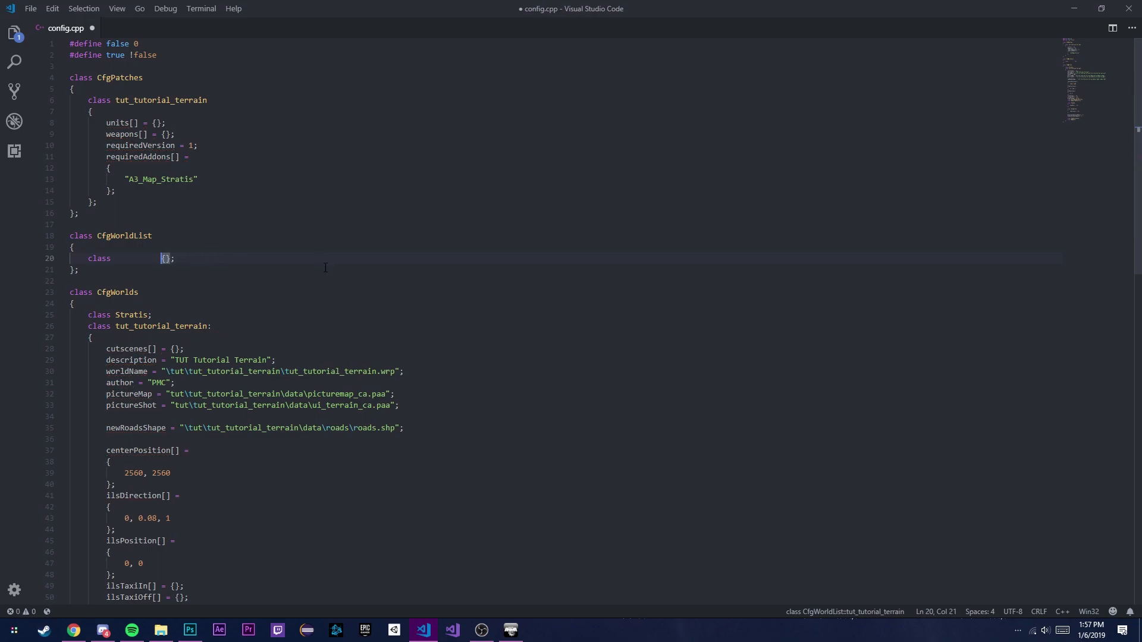
{"action": "key", "text": "ctrl+z"}
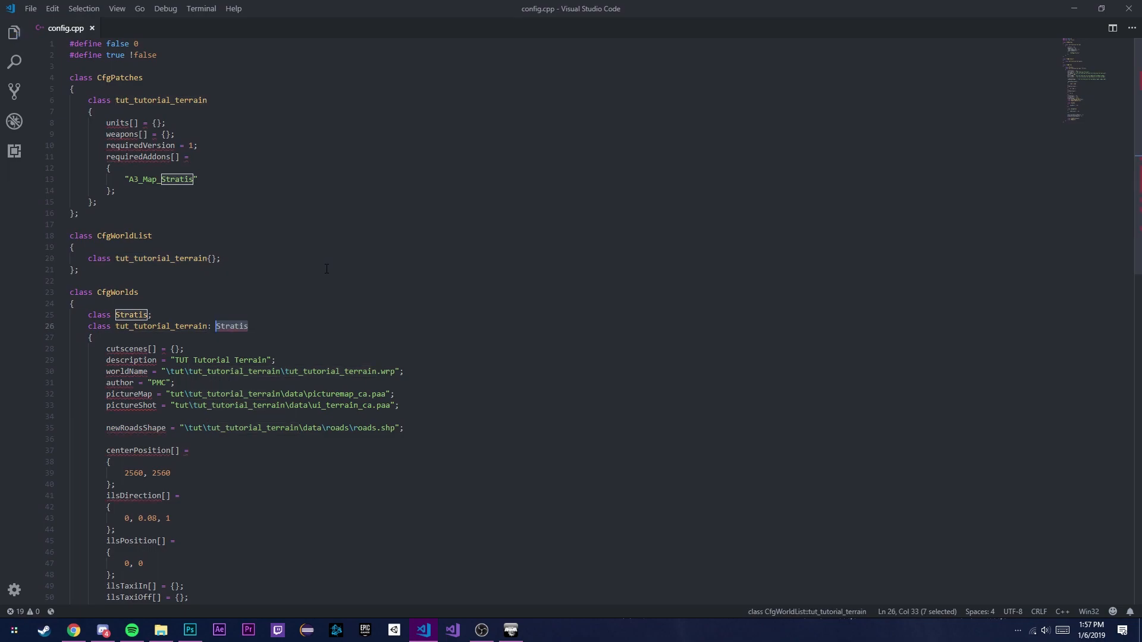
Step: Review the terrain class's inheritance line and its cutscenes and description entries in CfgWorlds
{"action": "left_click", "coordinate": [262, 320]}
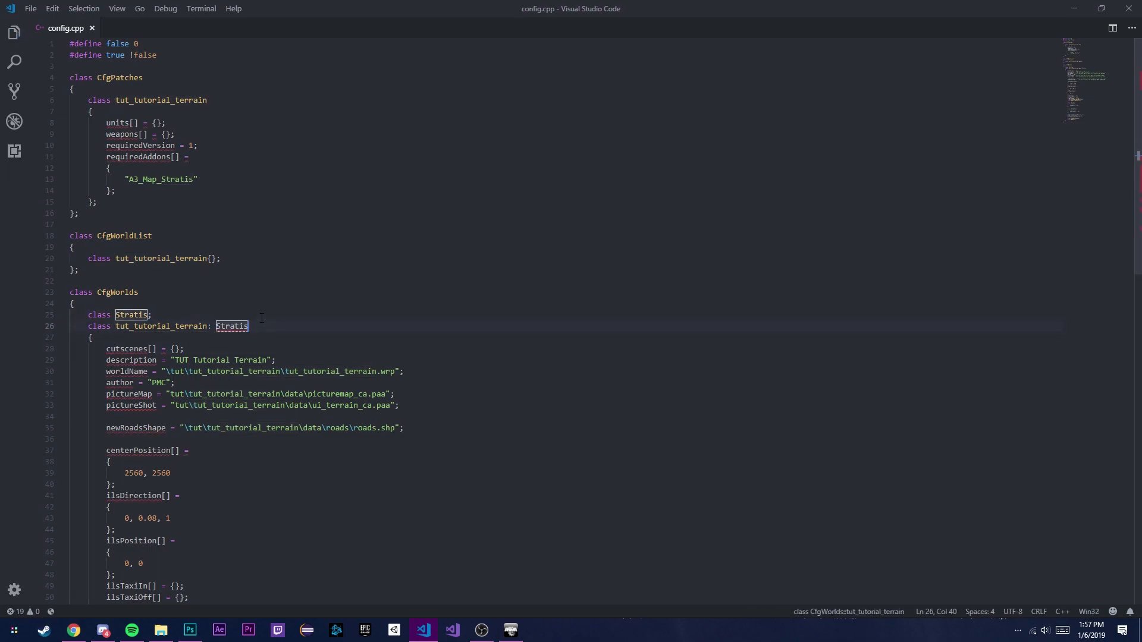
{"action": "scroll", "coordinate": [262, 319], "scroll_direction": "down", "scroll_amount": 4}
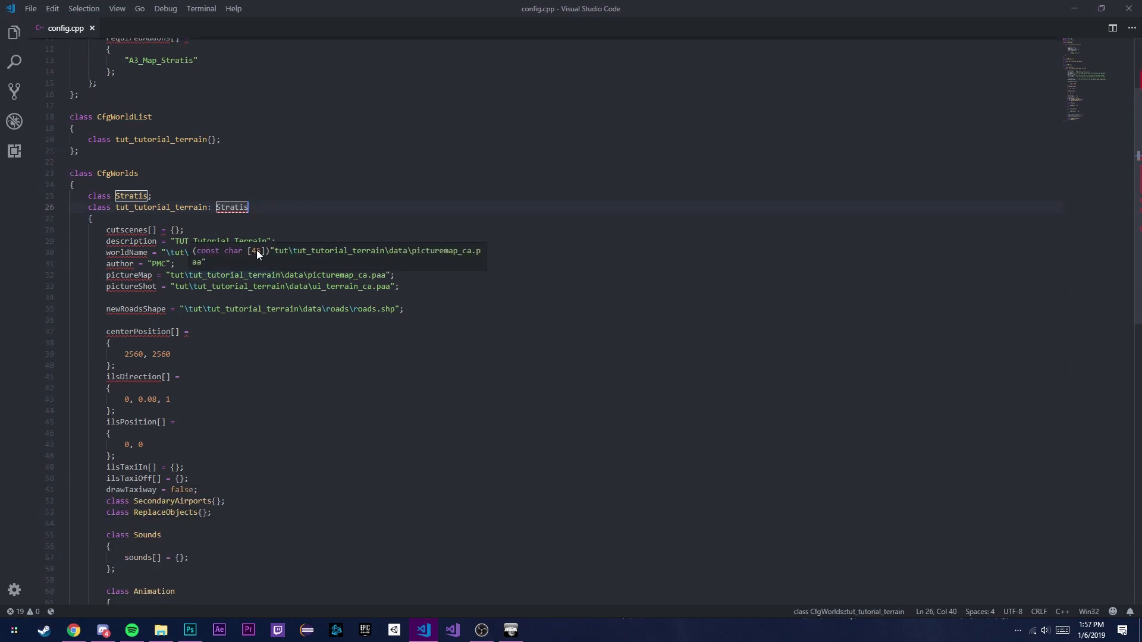
{"action": "left_click", "coordinate": [194, 226]}
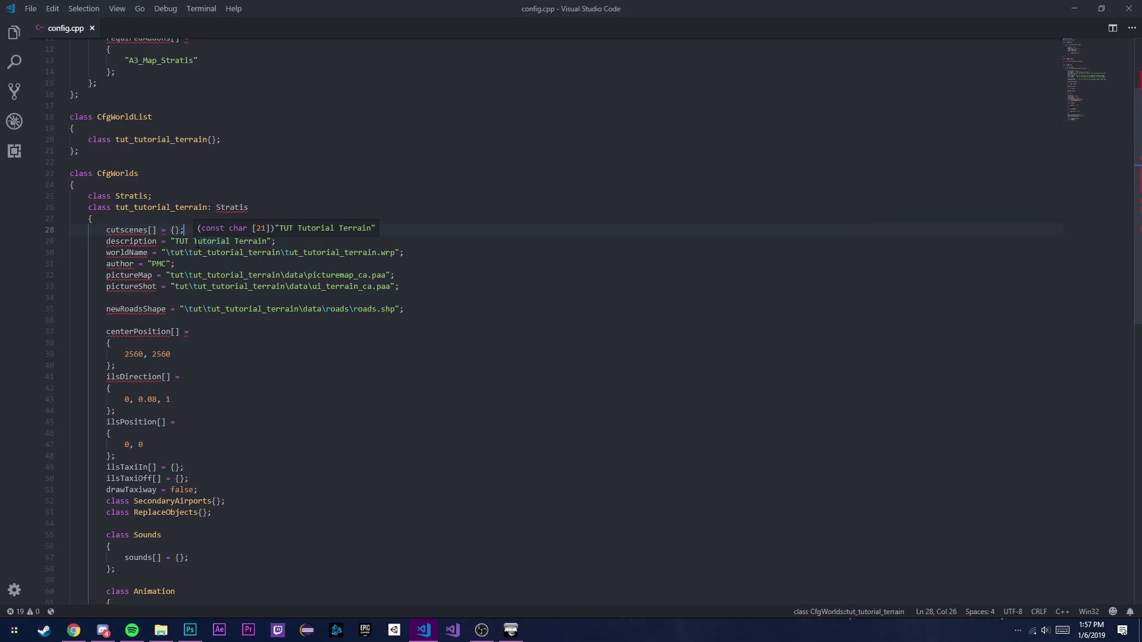
Step: Look through the remaining entries of the terrain class in CfgWorlds, down to its Subdivision and Names classes
{"action": "scroll", "coordinate": [210, 159], "scroll_direction": "down", "scroll_amount": 6}
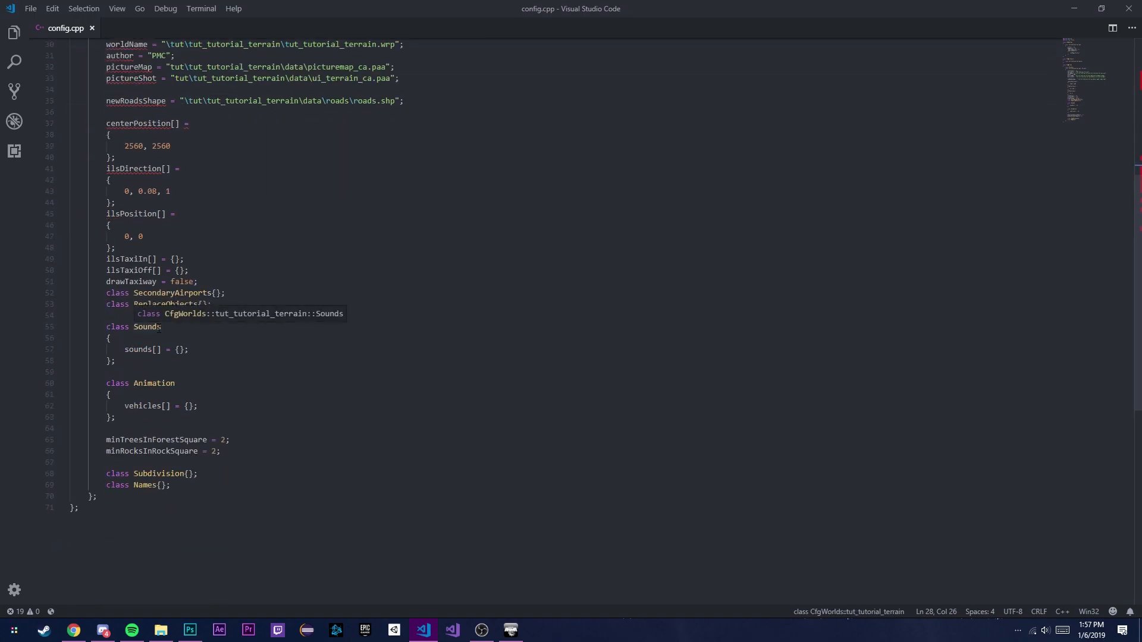
{"action": "scroll", "coordinate": [205, 211], "scroll_direction": "up", "scroll_amount": 6}
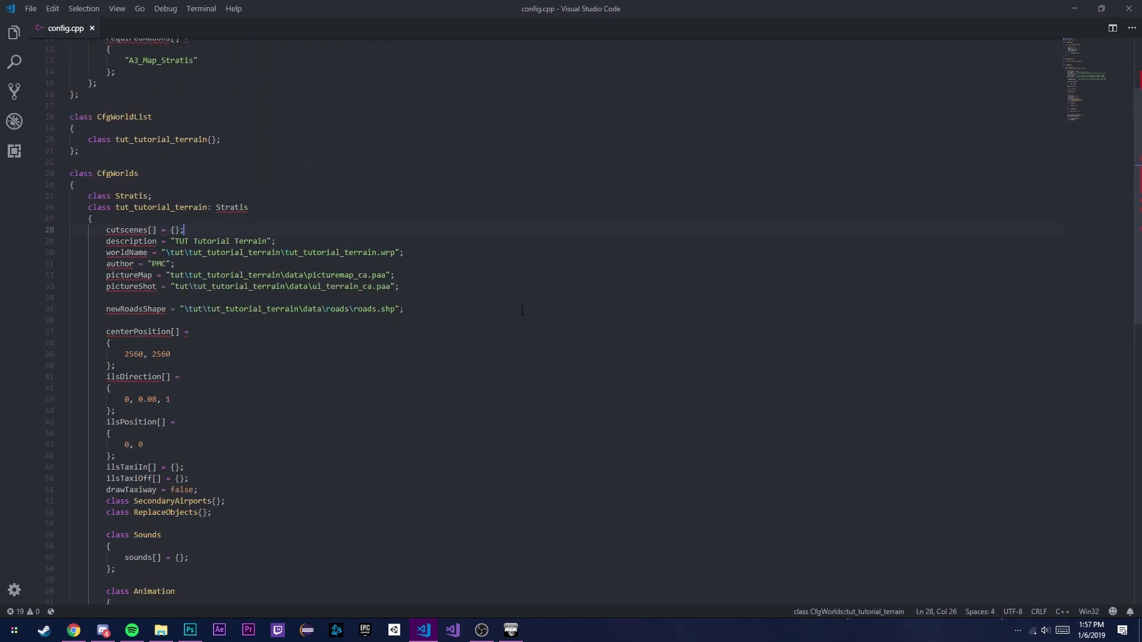
{"action": "scroll", "coordinate": [240, 255], "scroll_direction": "up", "scroll_amount": 2}
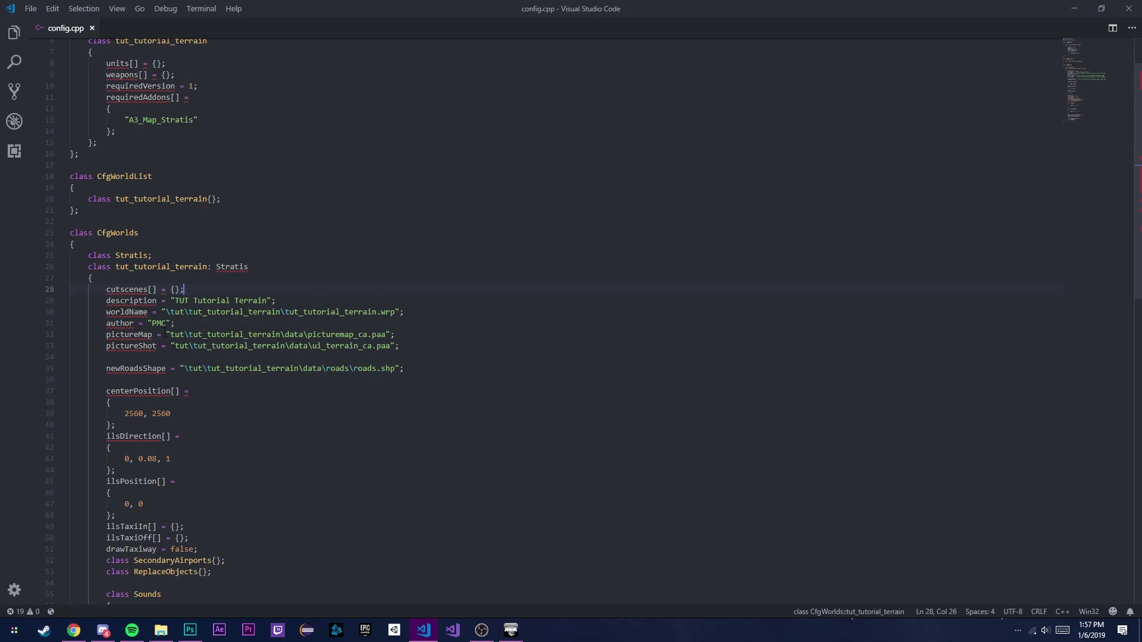
{"action": "scroll", "coordinate": [152, 412], "scroll_direction": "down", "scroll_amount": 5}
{"action": "scroll", "coordinate": [136, 270], "scroll_direction": "down", "scroll_amount": 3}
{"action": "scroll", "coordinate": [254, 111], "scroll_direction": "up", "scroll_amount": 10}
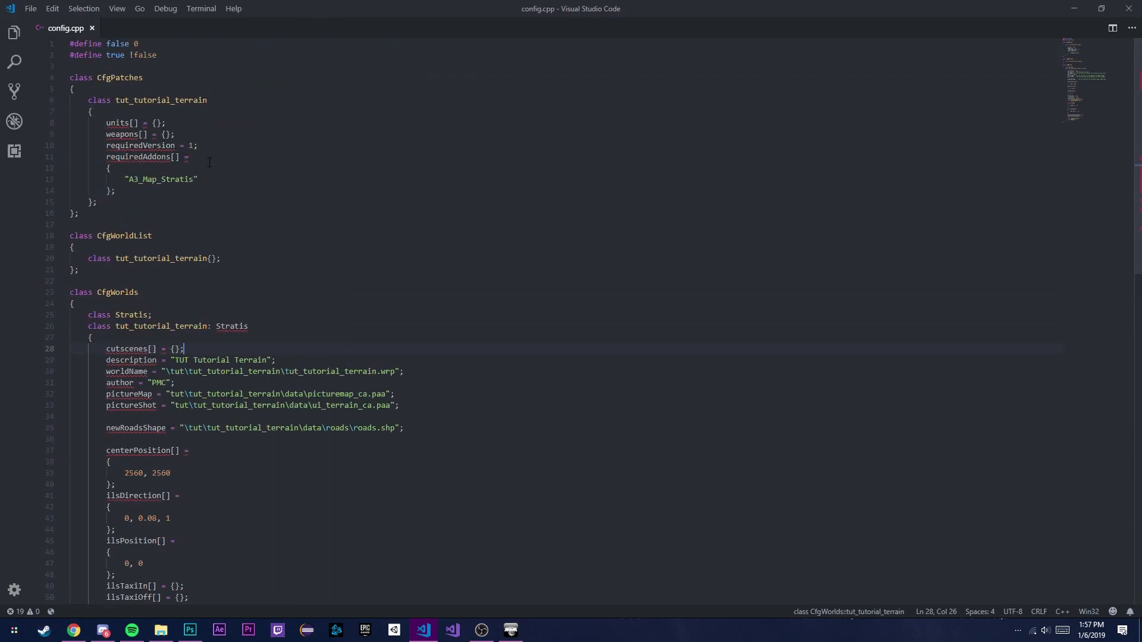
Step: Replace every occurrence of tut_tutorial_terrain in config.cpp with rus_tutorialMap
{"action": "left_click_drag", "start_coordinate": [208, 100], "coordinate": [111, 100]}
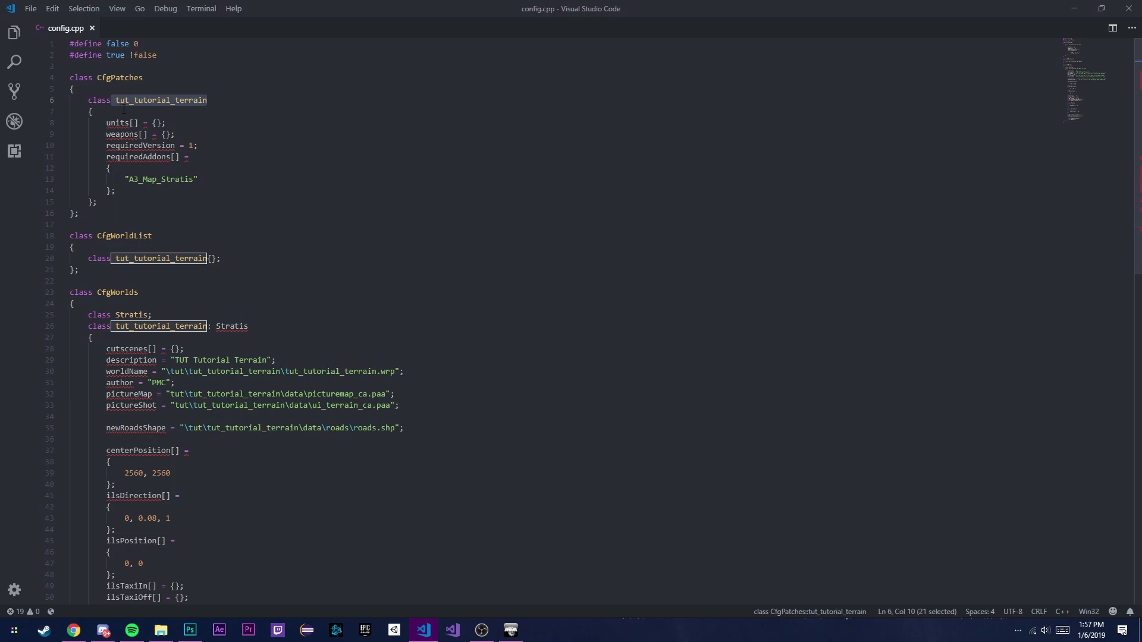
{"action": "left_click_drag", "start_coordinate": [208, 100], "coordinate": [116, 100]}
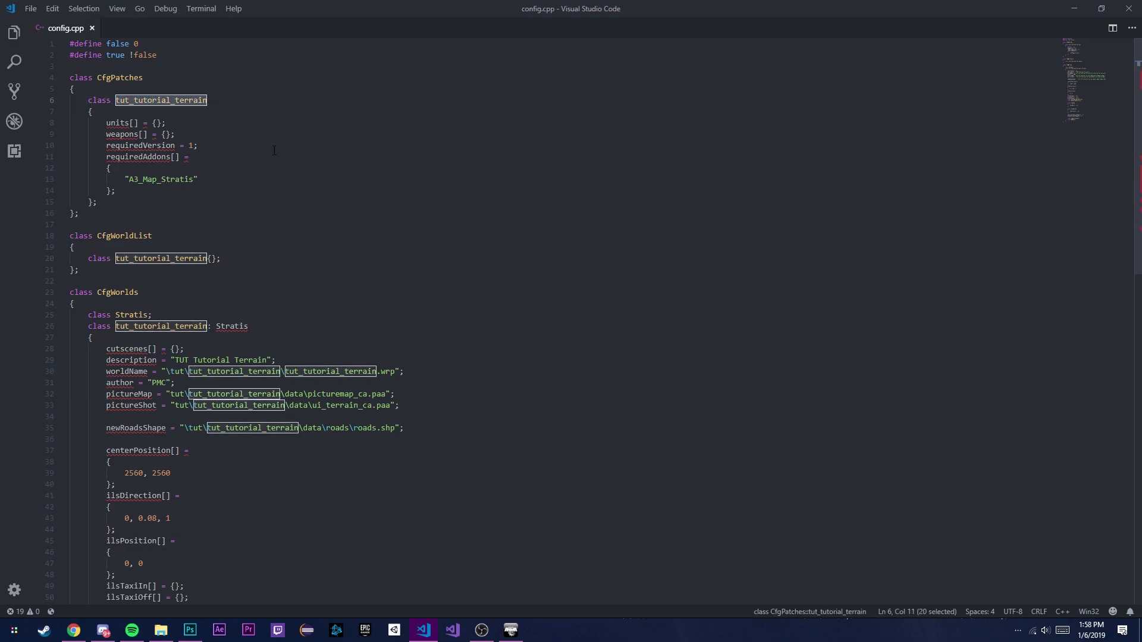
{"action": "key", "text": "ctrl+f"}
{"action": "left_click", "coordinate": [811, 48]}
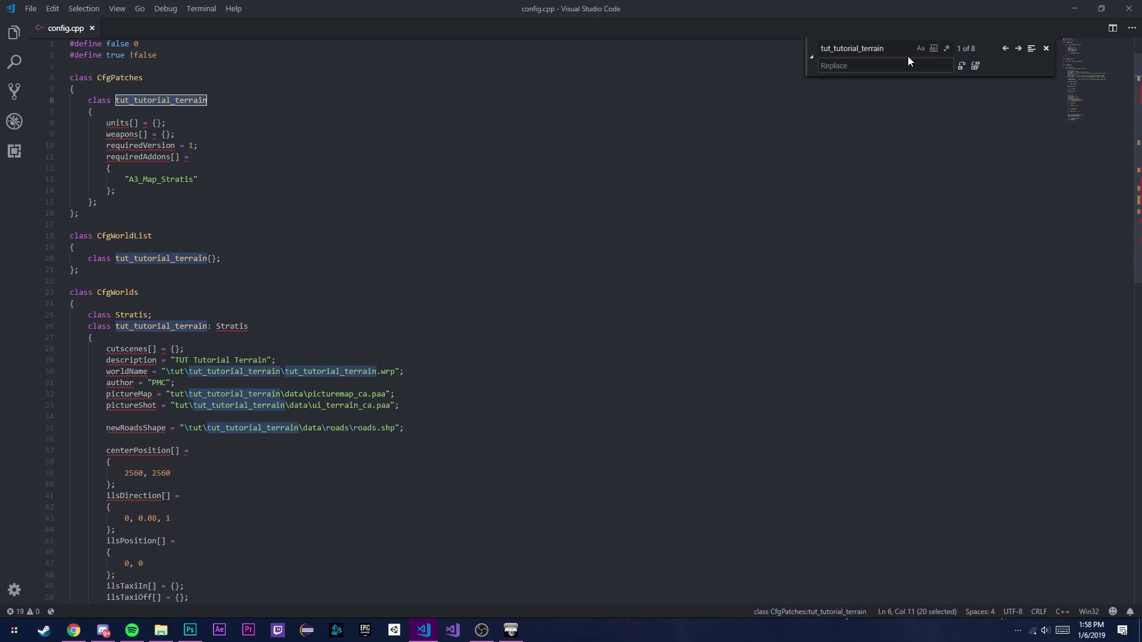
{"action": "type", "text": "rus"}
{"action": "type", "text": "tutp"}
{"action": "key", "text": "BackSpace"}
{"action": "type", "text": "orialMap"}
{"action": "left_click", "coordinate": [975, 66]}
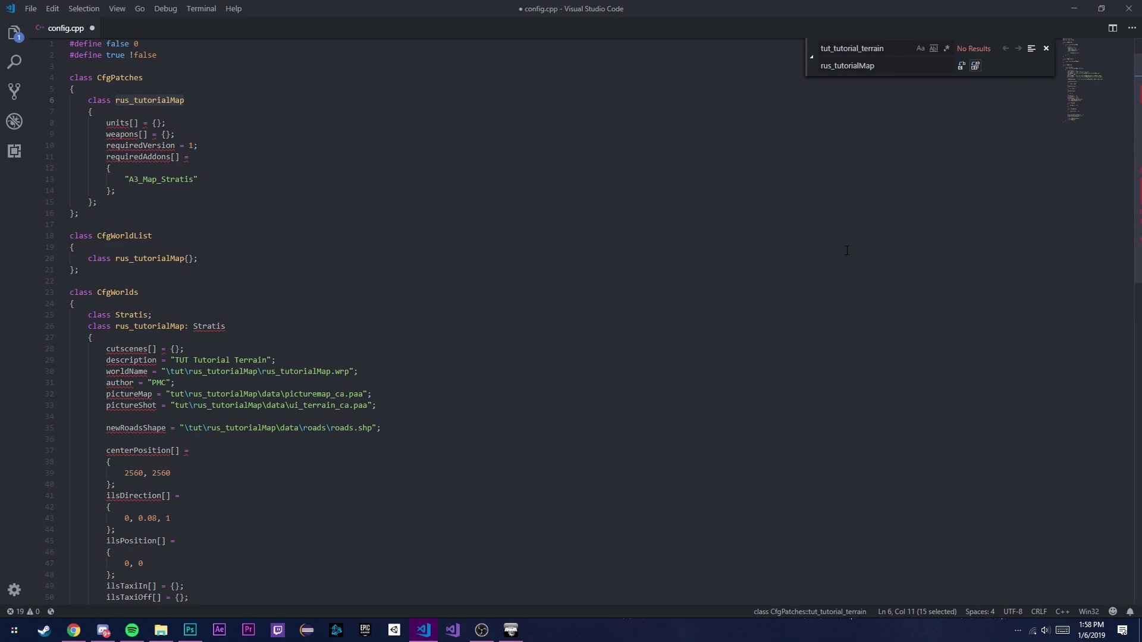
{"action": "left_click", "coordinate": [1047, 48]}
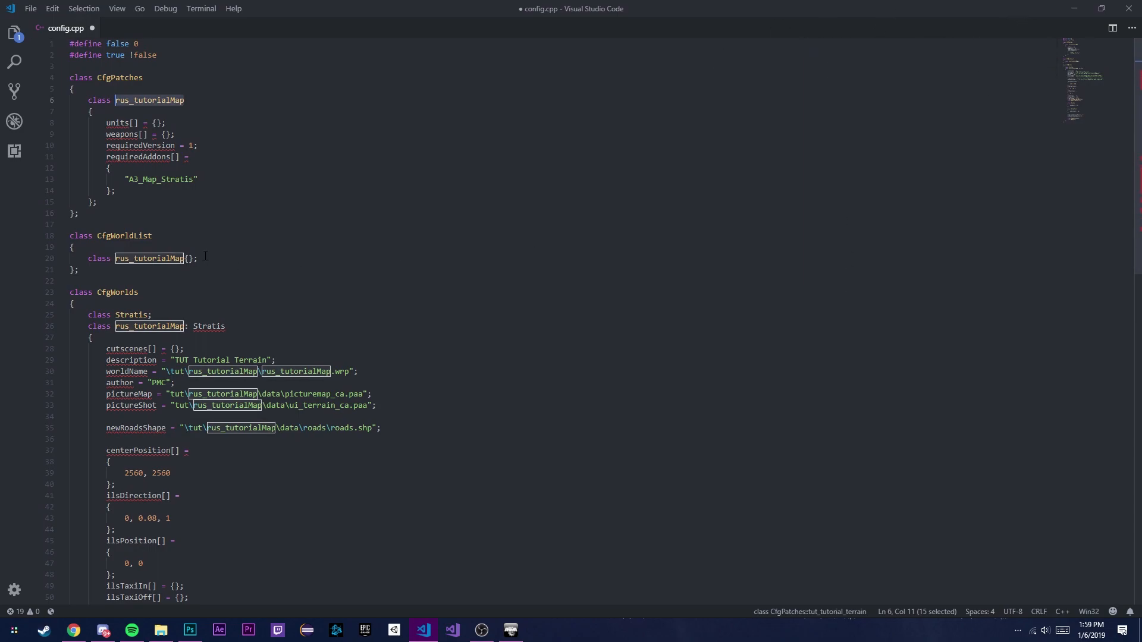
Step: Set the terrain class's description to the creator's first name in possessive form followed by "Tutorial Map"
{"action": "left_click_drag", "start_coordinate": [106, 123], "coordinate": [122, 179]}
{"action": "left_click", "coordinate": [199, 179]}
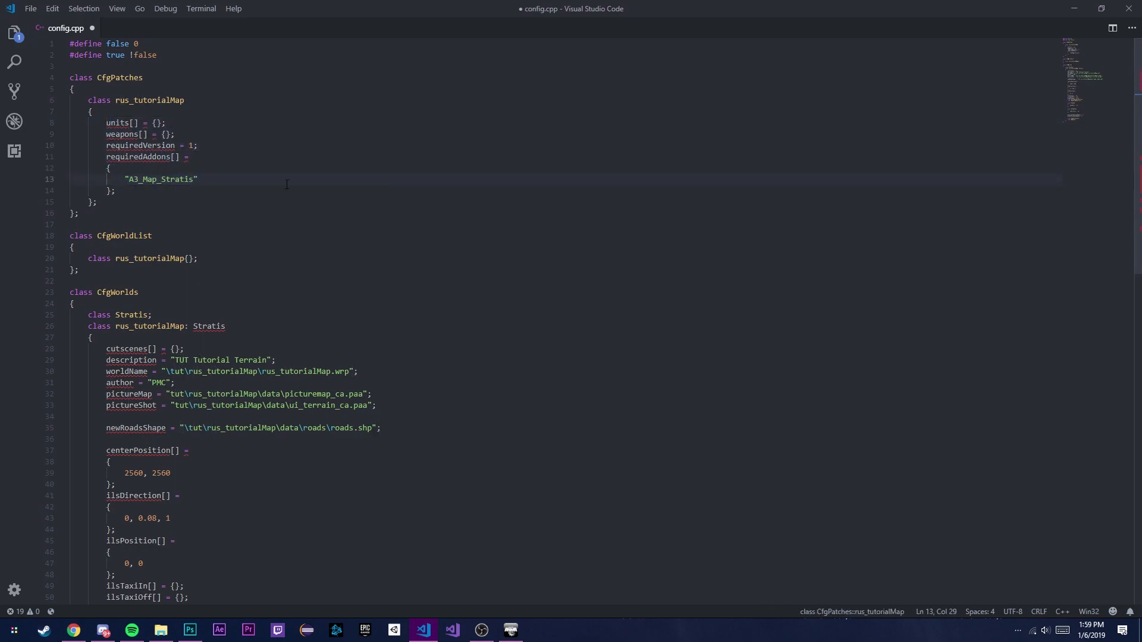
{"action": "scroll", "coordinate": [287, 231], "scroll_direction": "down", "scroll_amount": 3}
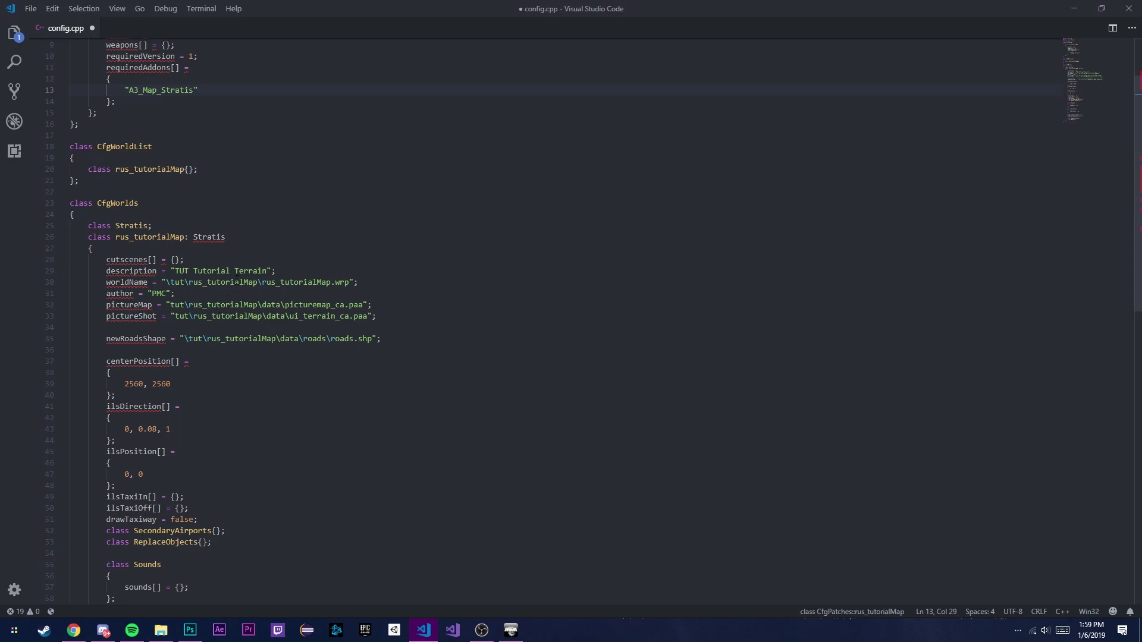
{"action": "left_click_drag", "start_coordinate": [267, 271], "coordinate": [173, 271]}
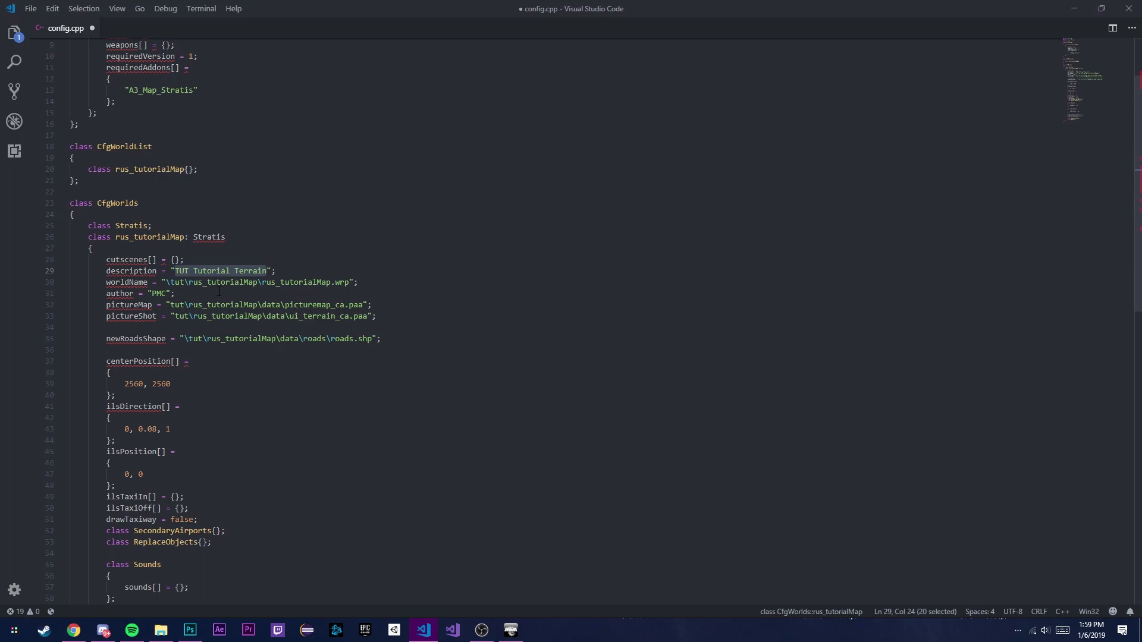
{"action": "type", "text": "Russells TUt"}
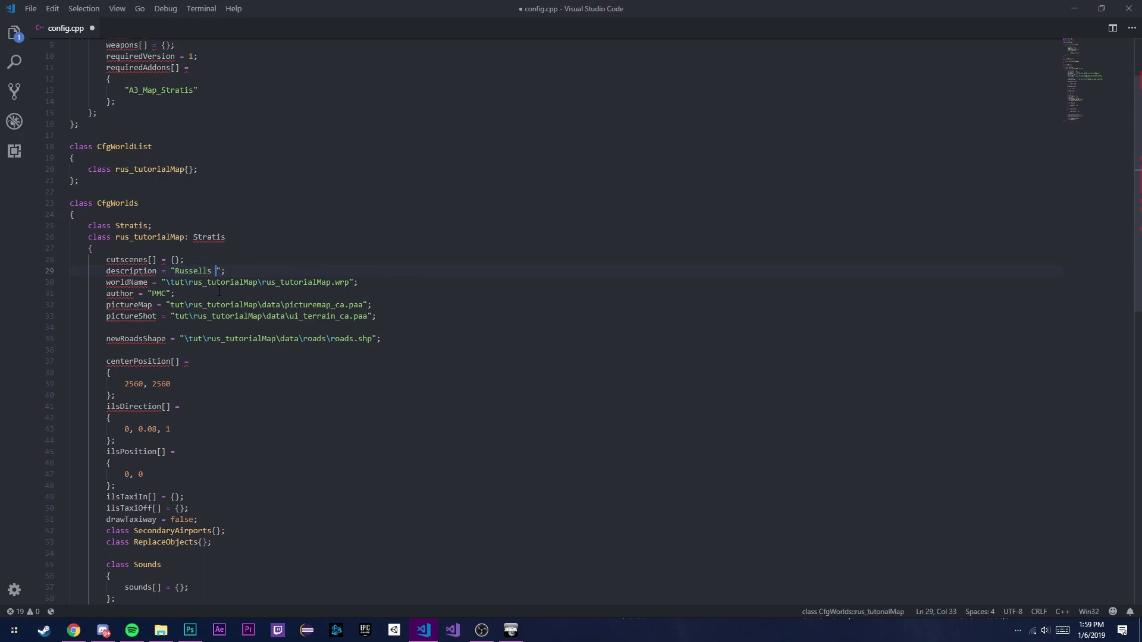
{"action": "key", "text": "BackSpace"}
{"action": "key", "text": "BackSpace"}
{"action": "type", "text": "utorial Map"}
{"action": "scroll", "coordinate": [343, 247], "scroll_direction": "down", "scroll_amount": 2}
{"action": "left_click", "coordinate": [180, 233]}
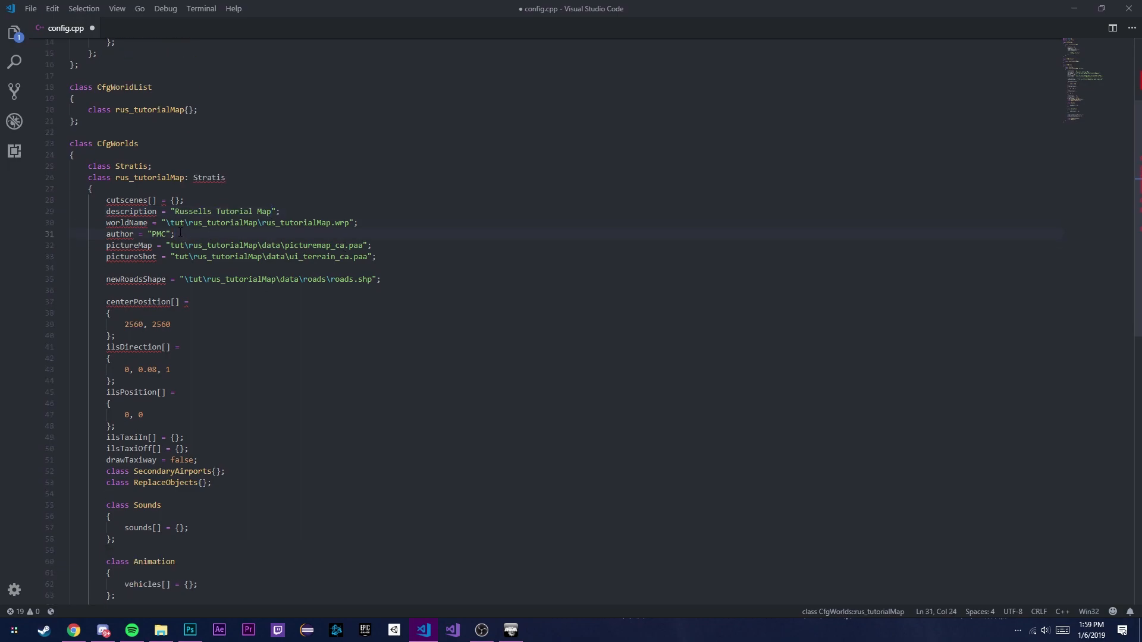
Step: Open the tutorialMap folder on drive P: in File Explorer and compare its location with the paths in config.cpp
{"action": "left_click_drag", "start_coordinate": [432, 19], "coordinate": [0, 119]}
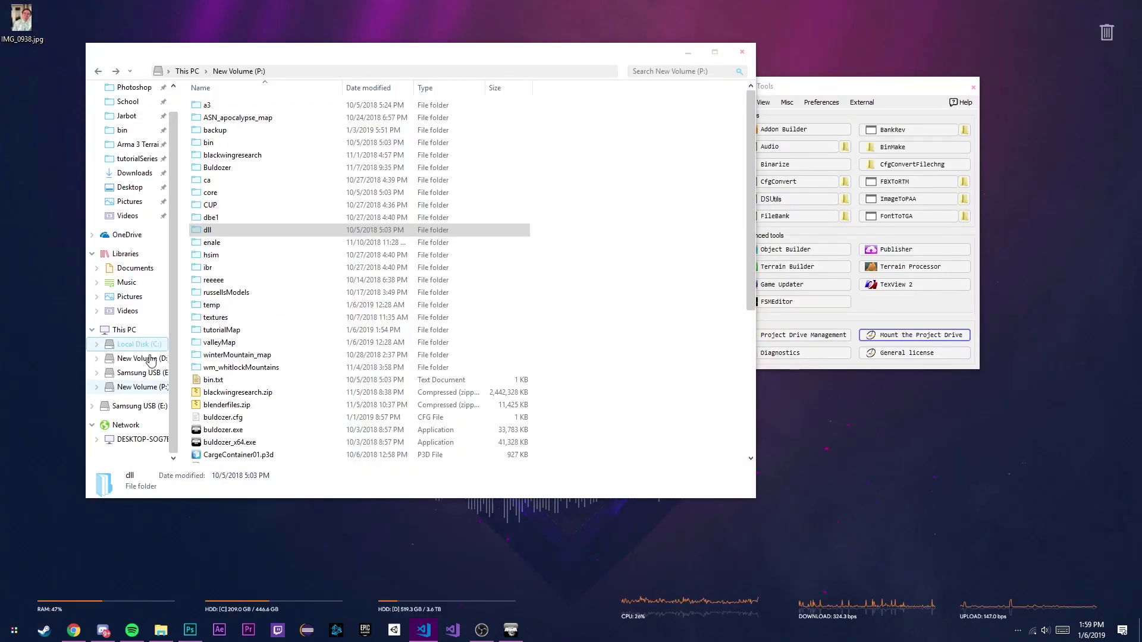
{"action": "double_click", "coordinate": [249, 333]}
{"action": "left_click_drag", "start_coordinate": [430, 312], "coordinate": [285, 45]}
{"action": "left_click", "coordinate": [239, 71]}
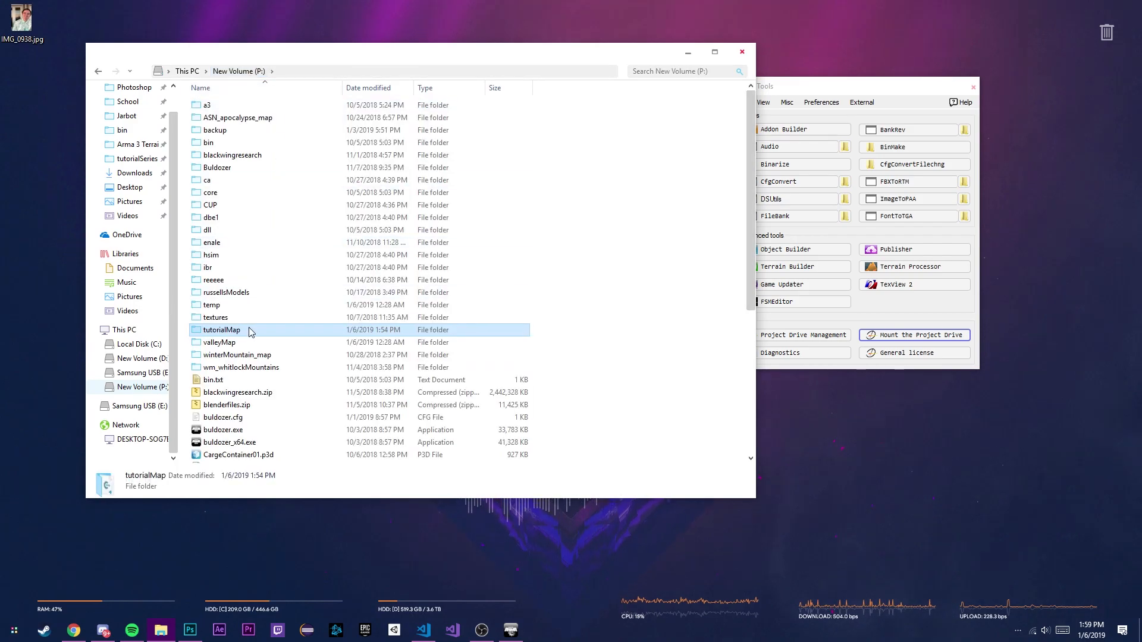
{"action": "double_click", "coordinate": [242, 331]}
{"action": "left_click_drag", "start_coordinate": [444, 315], "coordinate": [256, 71]}
{"action": "left_click_drag", "start_coordinate": [0, 148], "coordinate": [494, 66]}
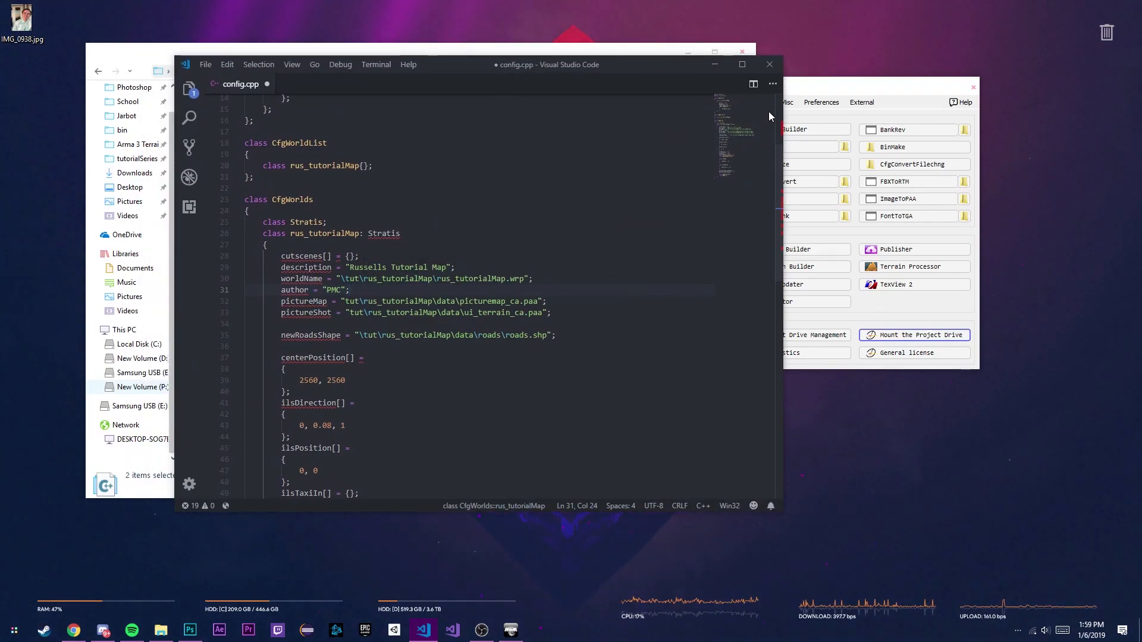
{"action": "left_click_drag", "start_coordinate": [577, 62], "coordinate": [956, 123]}
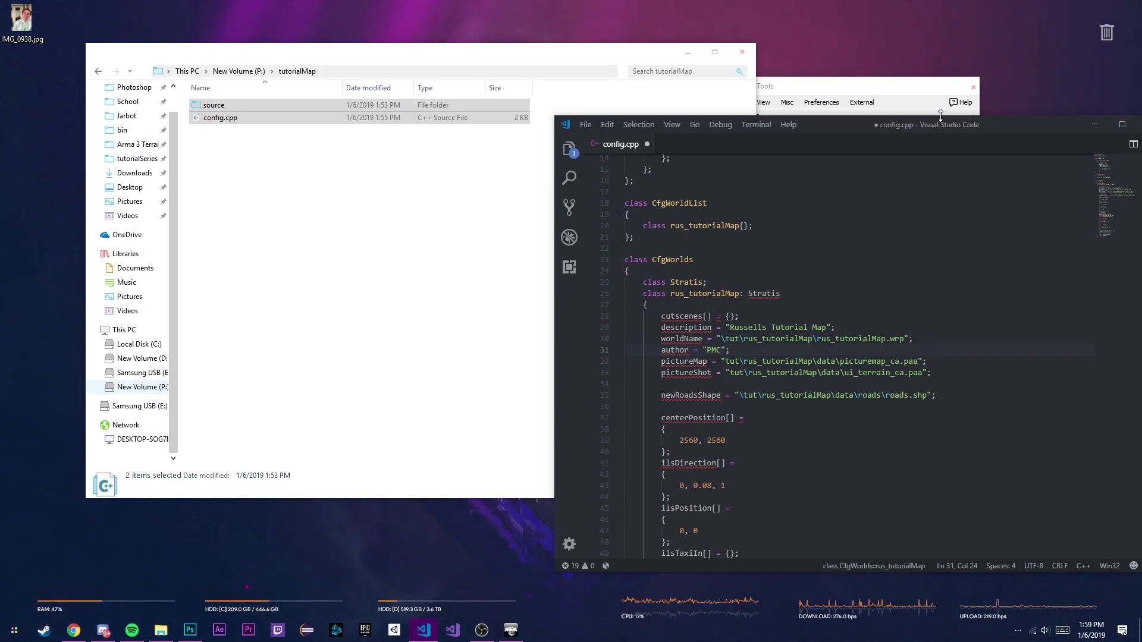
{"action": "double_click", "coordinate": [923, 124]}
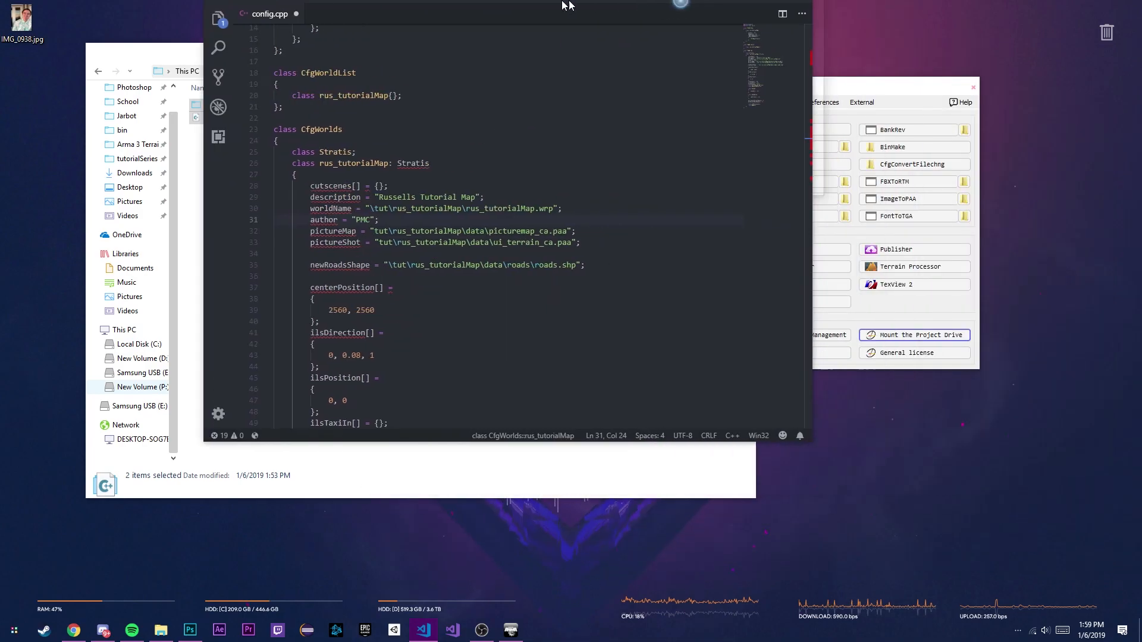
Step: Remove the leading tut folder from the worldName, pictureMap, pictureShot and newRoadsShape paths so each starts with rus_tutorialMap
{"action": "left_click_drag", "start_coordinate": [184, 223], "coordinate": [166, 223]}
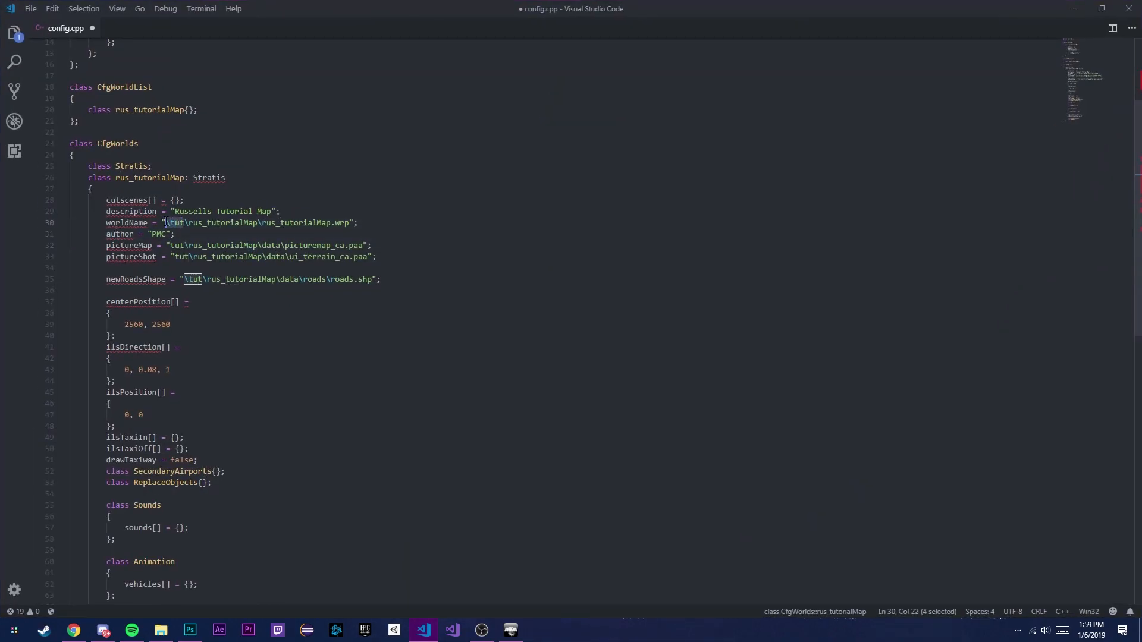
{"action": "key", "text": "BackSpace"}
{"action": "left_click", "coordinate": [184, 246]}
{"action": "left_click", "coordinate": [170, 223]}
{"action": "key", "text": "BackSpace"}
{"action": "left_click", "coordinate": [189, 246]}
{"action": "left_click_drag", "start_coordinate": [189, 246], "coordinate": [183, 279]}
{"action": "key", "text": "BackSpace"}
{"action": "key", "text": "BackSpace"}
{"action": "key", "text": "BackSpace"}
{"action": "left_click_drag", "start_coordinate": [110, 280], "coordinate": [167, 279]}
{"action": "left_click", "coordinate": [184, 280]}
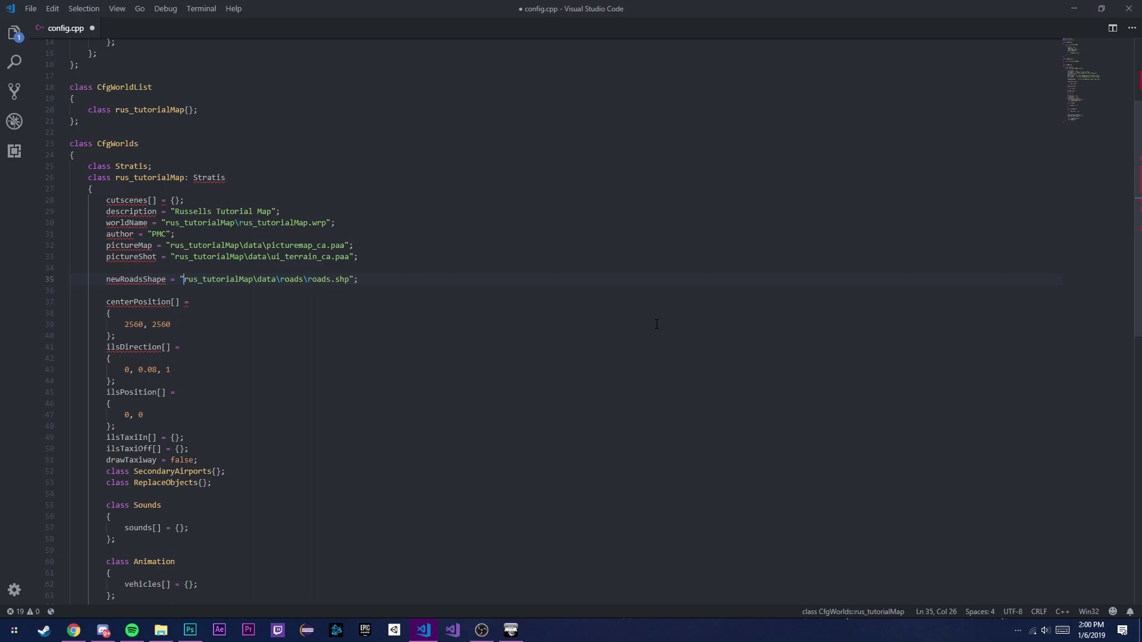
Step: Clear the newRoadsShape path, leaving an empty string between the quotes
{"action": "left_click_drag", "start_coordinate": [372, 282], "coordinate": [89, 280]}
{"action": "left_click", "coordinate": [106, 280]}
{"action": "left_click_drag", "start_coordinate": [354, 279], "coordinate": [185, 279]}
{"action": "key", "text": "BackSpace"}
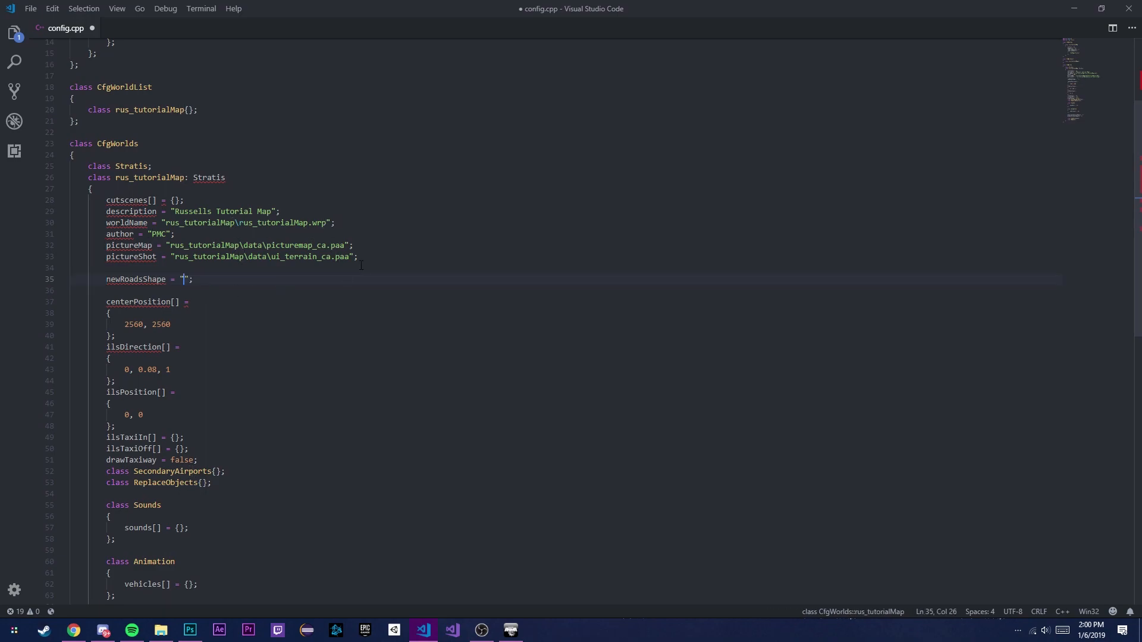
{"action": "left_click_drag", "start_coordinate": [234, 282], "coordinate": [19, 281]}
{"action": "left_click", "coordinate": [269, 289]}
{"action": "left_click", "coordinate": [259, 281]}
Step: Clear the pictureMap and pictureShot paths in the terrain class, leaving both as empty strings
{"action": "double_click", "coordinate": [131, 166]}
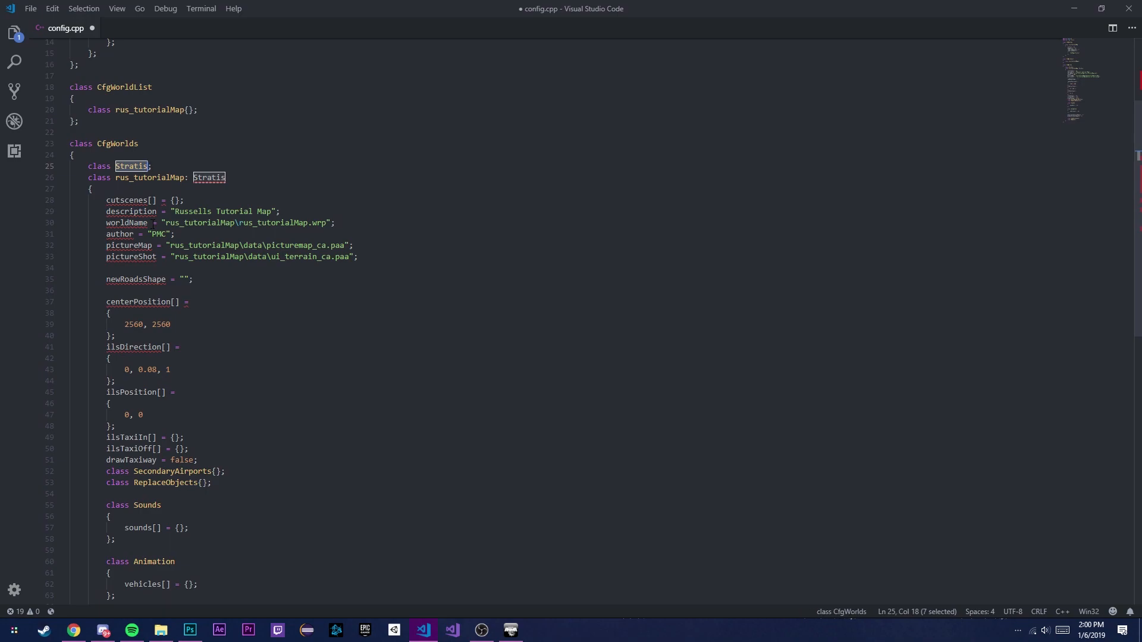
{"action": "left_click", "coordinate": [349, 236]}
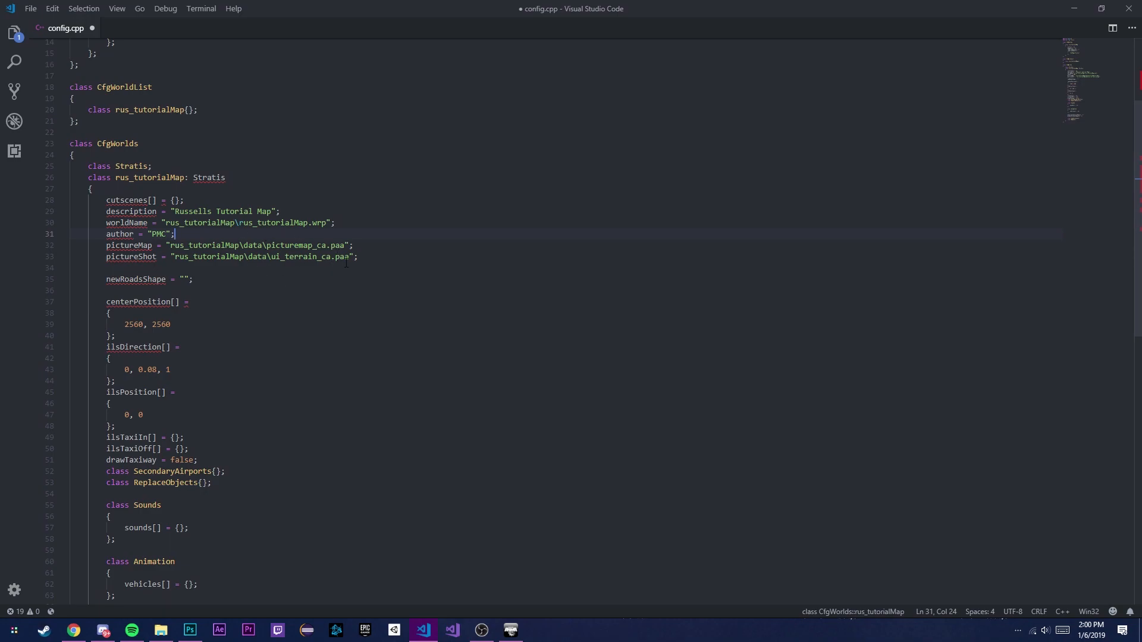
{"action": "left_click_drag", "start_coordinate": [344, 245], "coordinate": [171, 246]}
{"action": "key", "text": "BackSpace"}
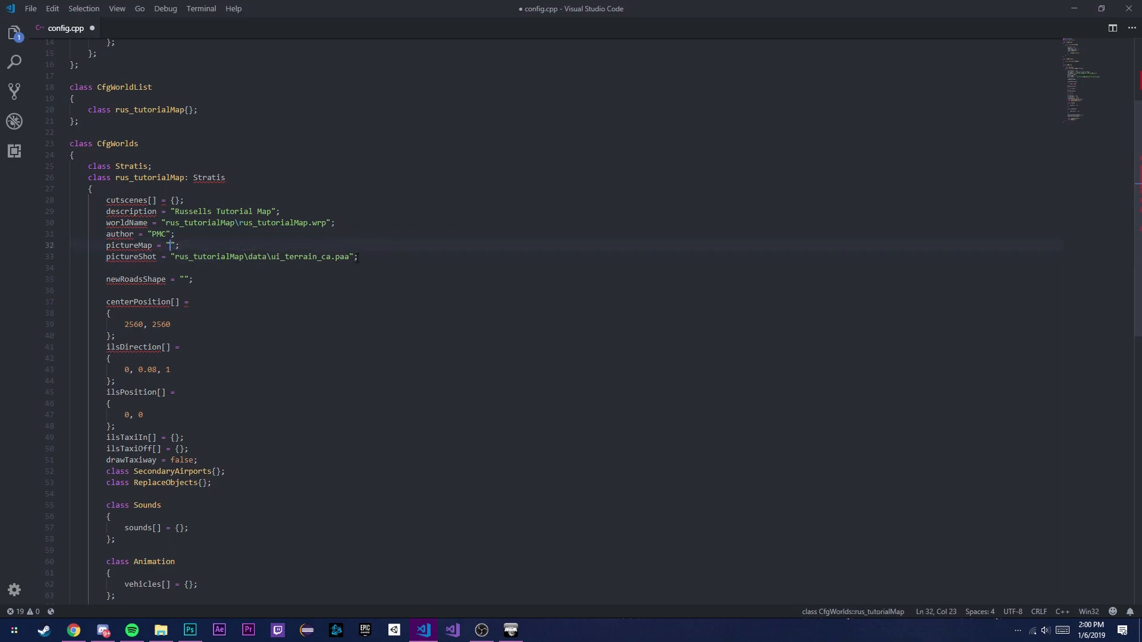
{"action": "left_click", "coordinate": [348, 257]}
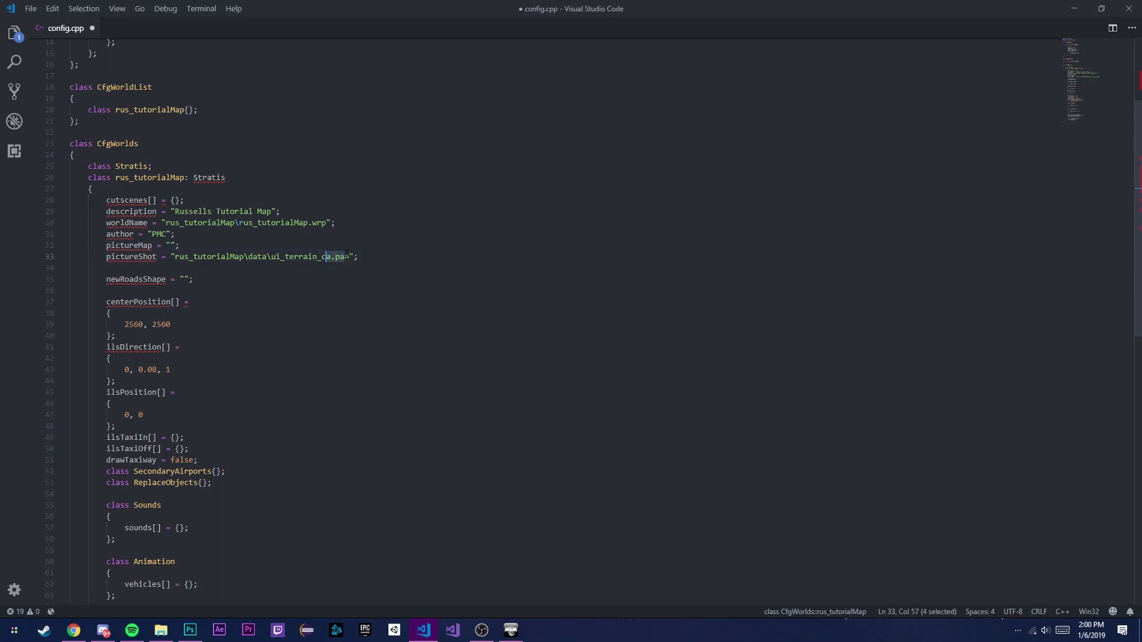
{"action": "key", "text": "Right"}
{"action": "left_click", "coordinate": [174, 256], "text": "shift"}
{"action": "key", "text": "BackSpace"}
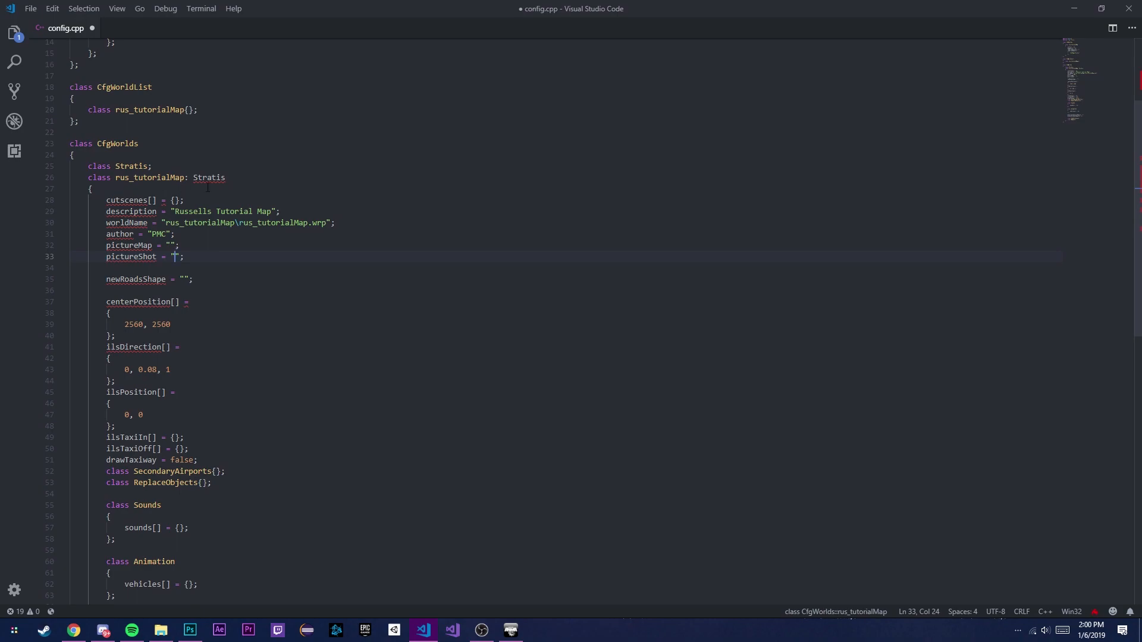
Step: Replace PMC in the terrain class's author entry with the creator's full name
{"action": "mouse_move", "coordinate": [213, 174]}
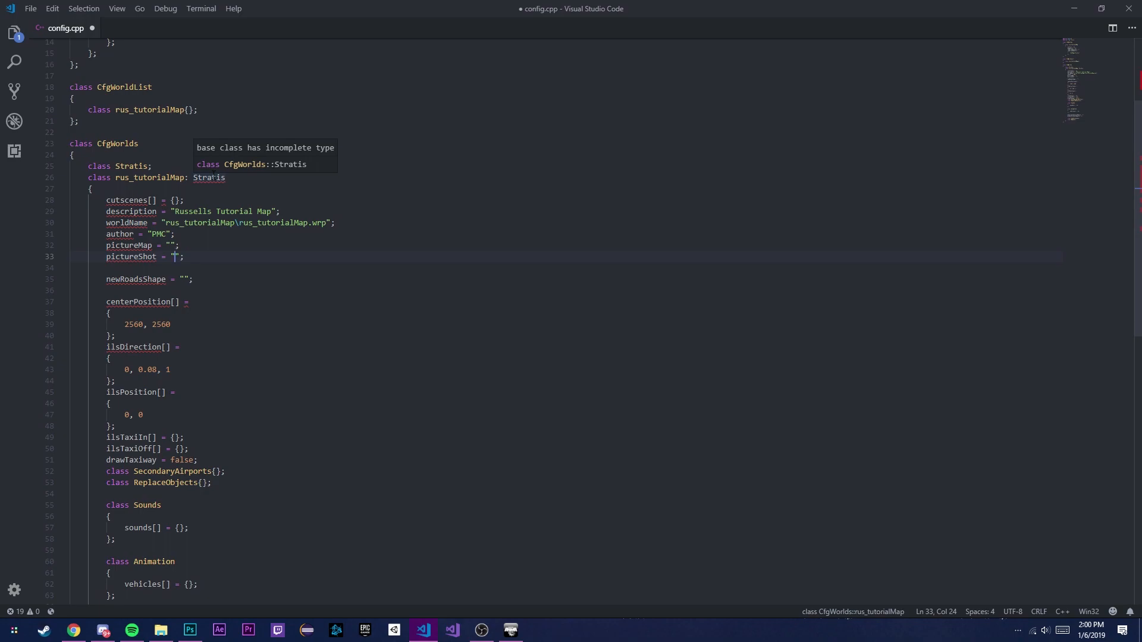
{"action": "left_click_drag", "start_coordinate": [166, 234], "coordinate": [153, 233]}
{"action": "type", "text": "Russell"}
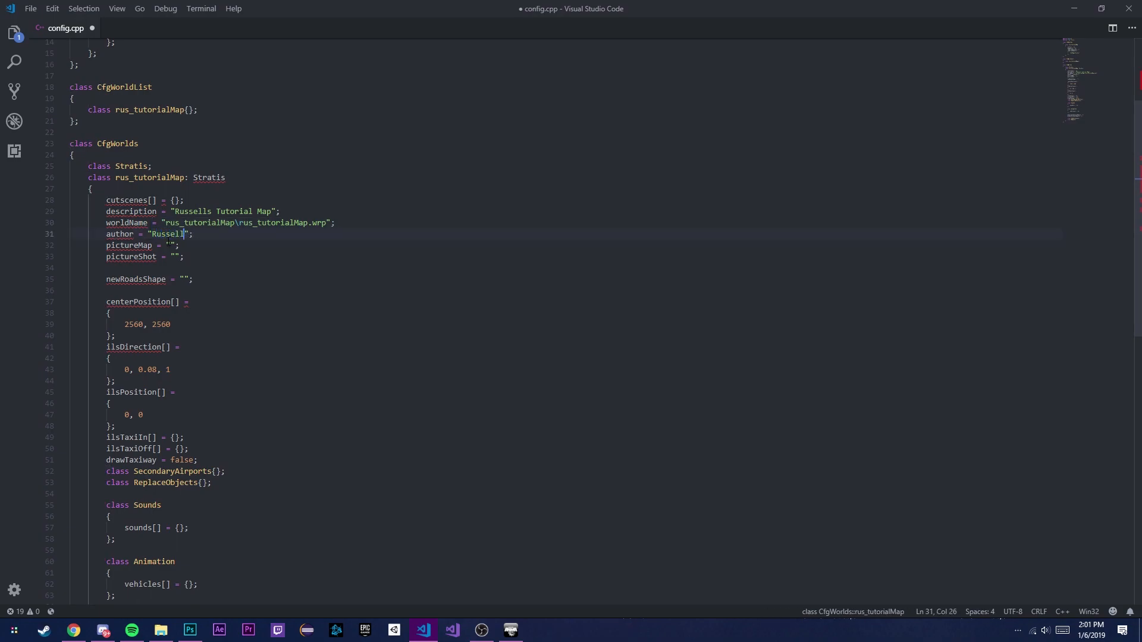
{"action": "type", "text": " Welch"}
Step: Set both centerPosition coordinates to 4096 and save config.cpp
{"action": "scroll", "coordinate": [270, 348], "scroll_direction": "down", "scroll_amount": 1}
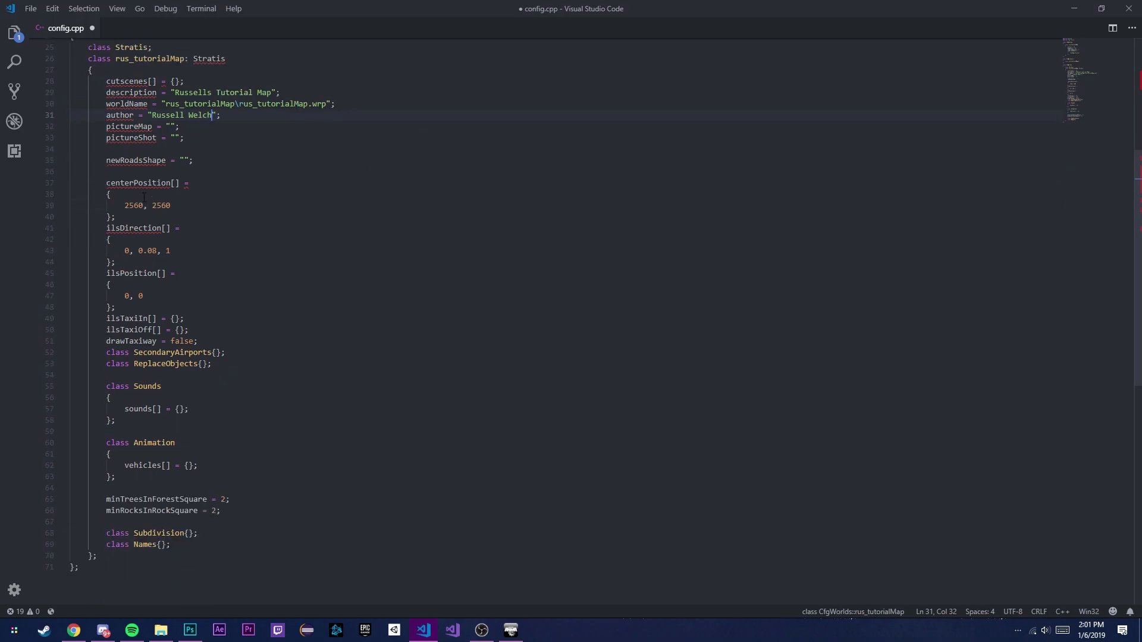
{"action": "double_click", "coordinate": [126, 206]}
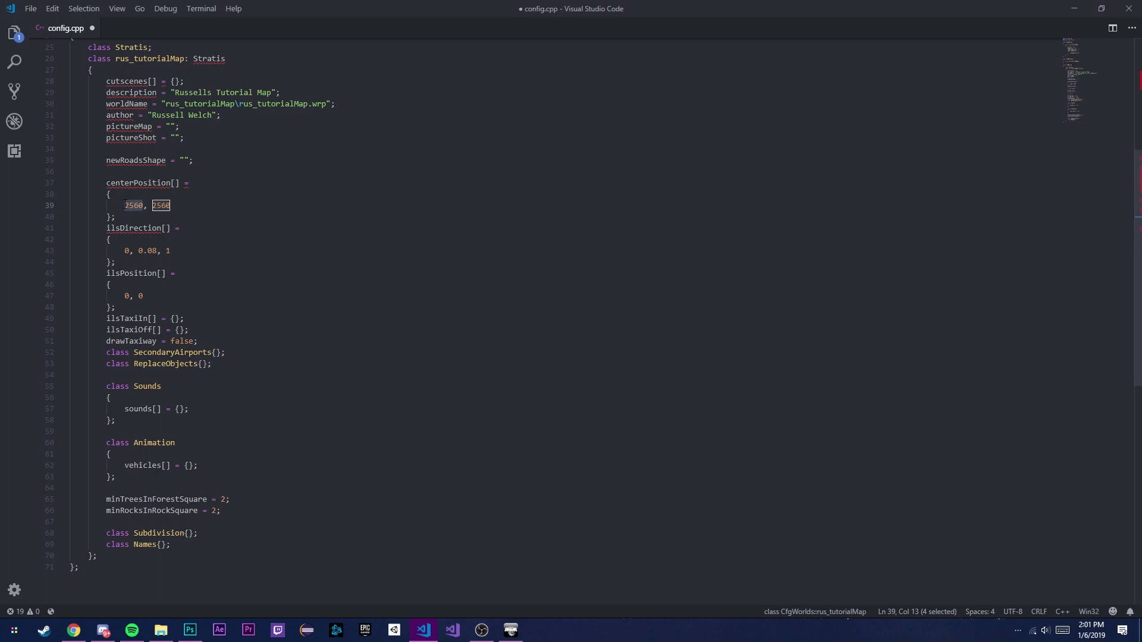
{"action": "type", "text": "4096"}
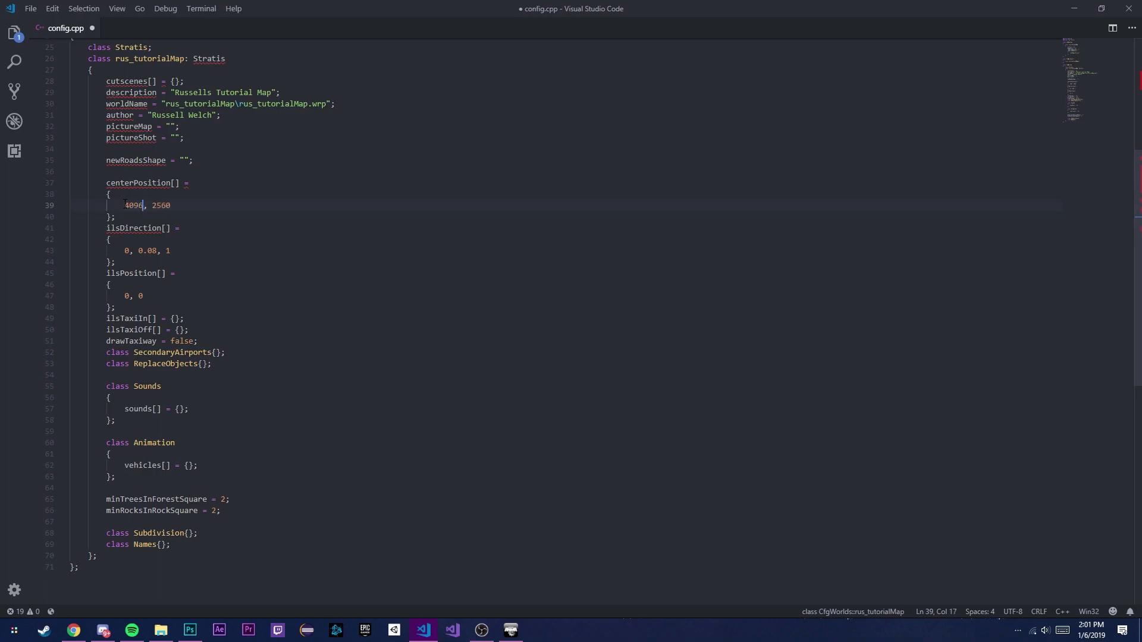
{"action": "key", "text": "Right"}
{"action": "key", "text": "Right"}
{"action": "key", "text": "shift+End"}
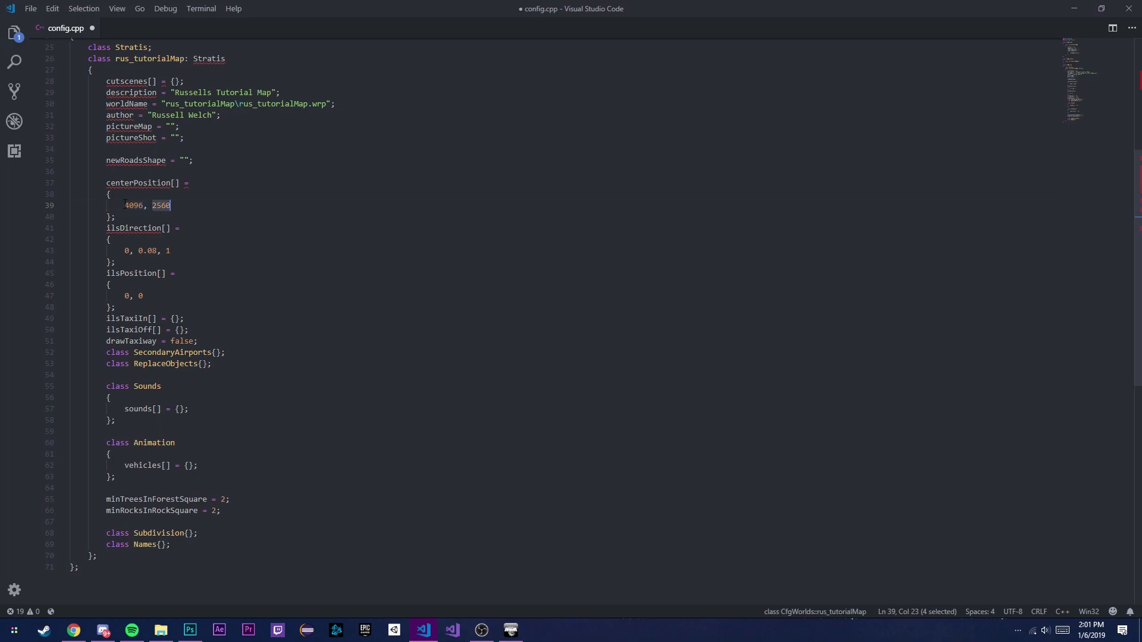
{"action": "type", "text": "4096"}
{"action": "key", "text": "ctrl+s"}
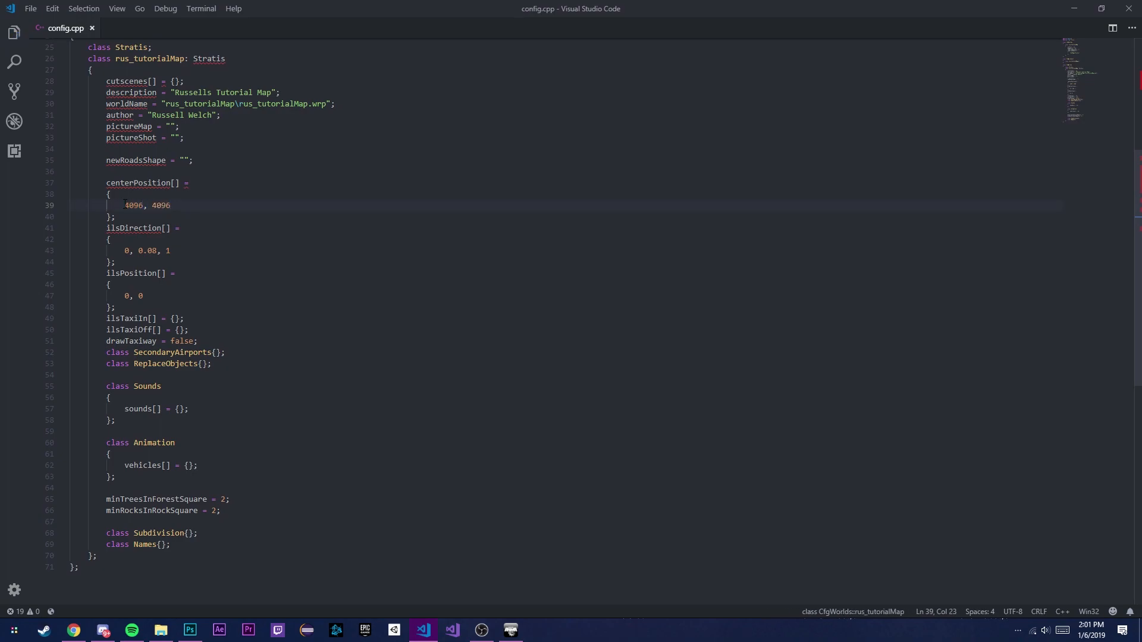
{"action": "left_click", "coordinate": [213, 214]}
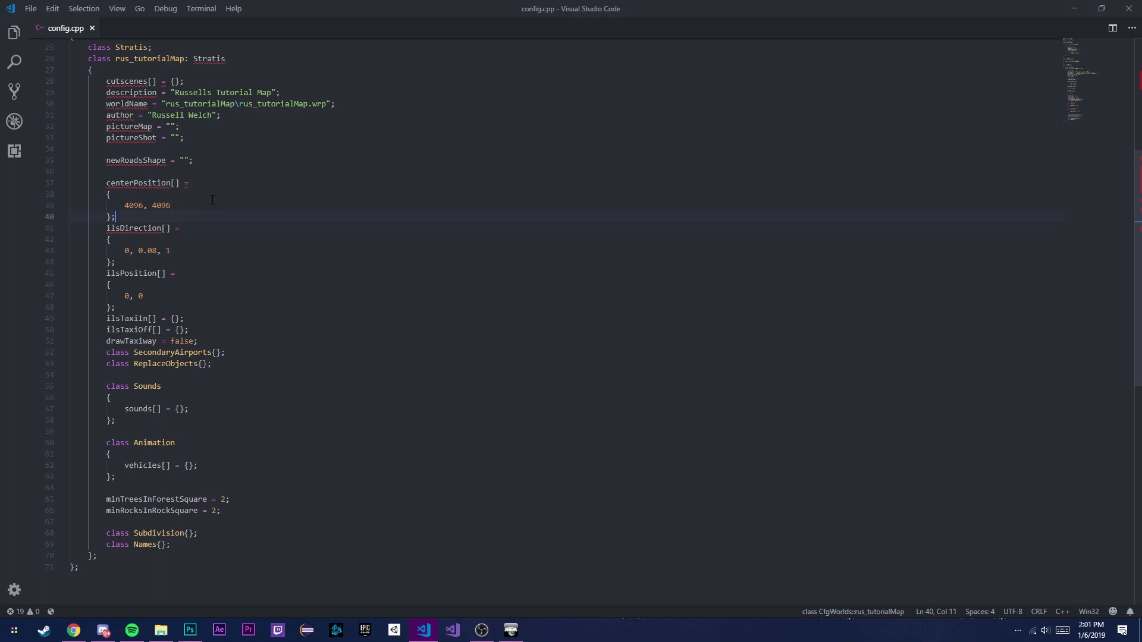
{"action": "left_click_drag", "start_coordinate": [203, 185], "coordinate": [198, 213]}
{"action": "left_click", "coordinate": [203, 195]}
{"action": "left_click", "coordinate": [195, 205]}
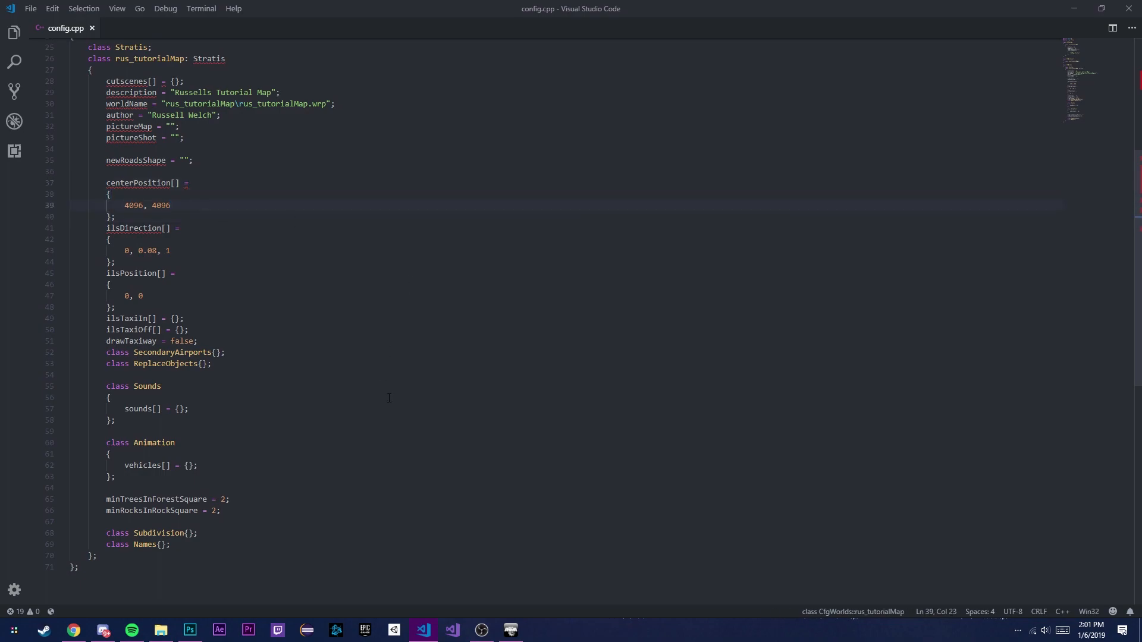
{"action": "scroll", "coordinate": [555, 240], "scroll_direction": "down", "scroll_amount": 3}
{"action": "scroll", "coordinate": [537, 275], "scroll_direction": "up", "scroll_amount": 5}
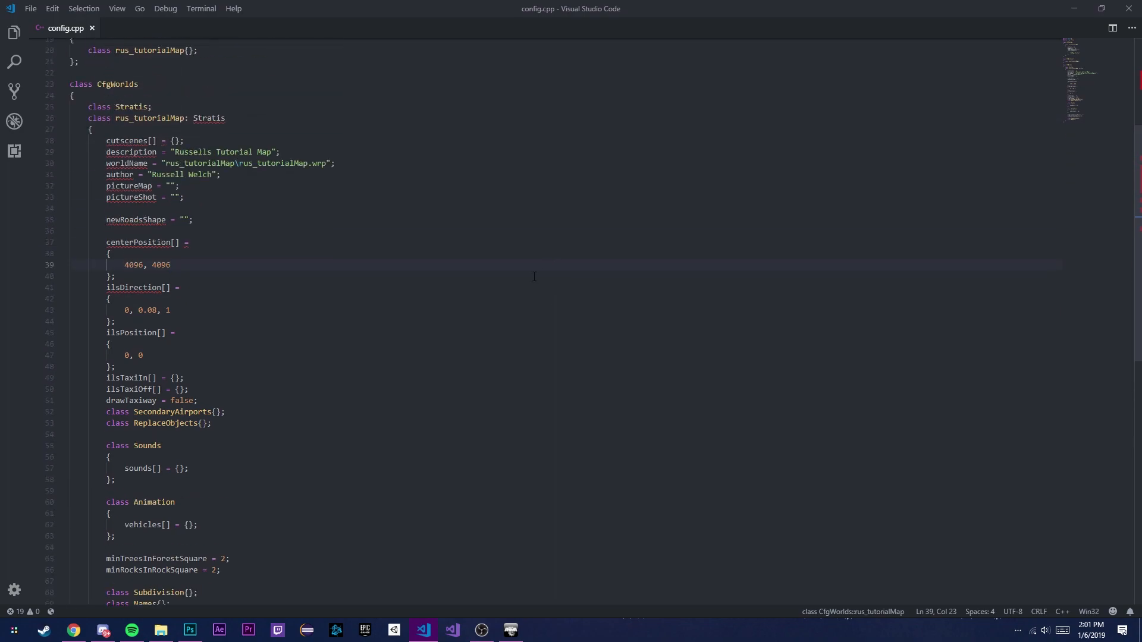
{"action": "scroll", "coordinate": [341, 251], "scroll_direction": "up", "scroll_amount": 5}
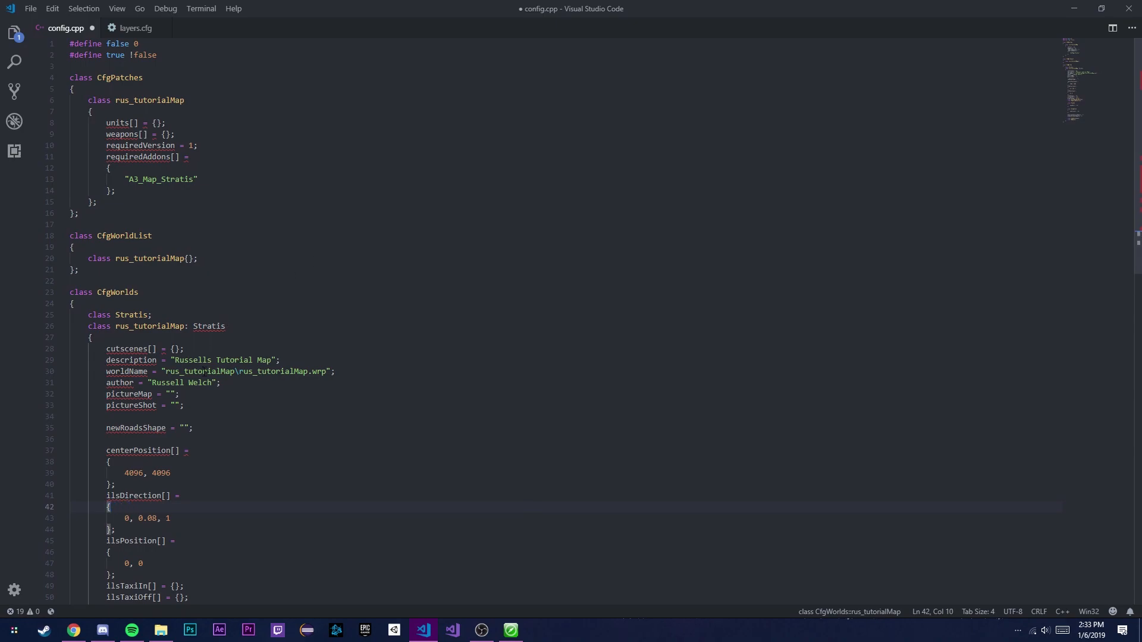
Step: Remove the rus_ prefix from the folder part of the worldName path so it reads tutorialMap\rus_tutorialMap.wrp
{"action": "left_click_drag", "start_coordinate": [183, 371], "coordinate": [171, 372]}
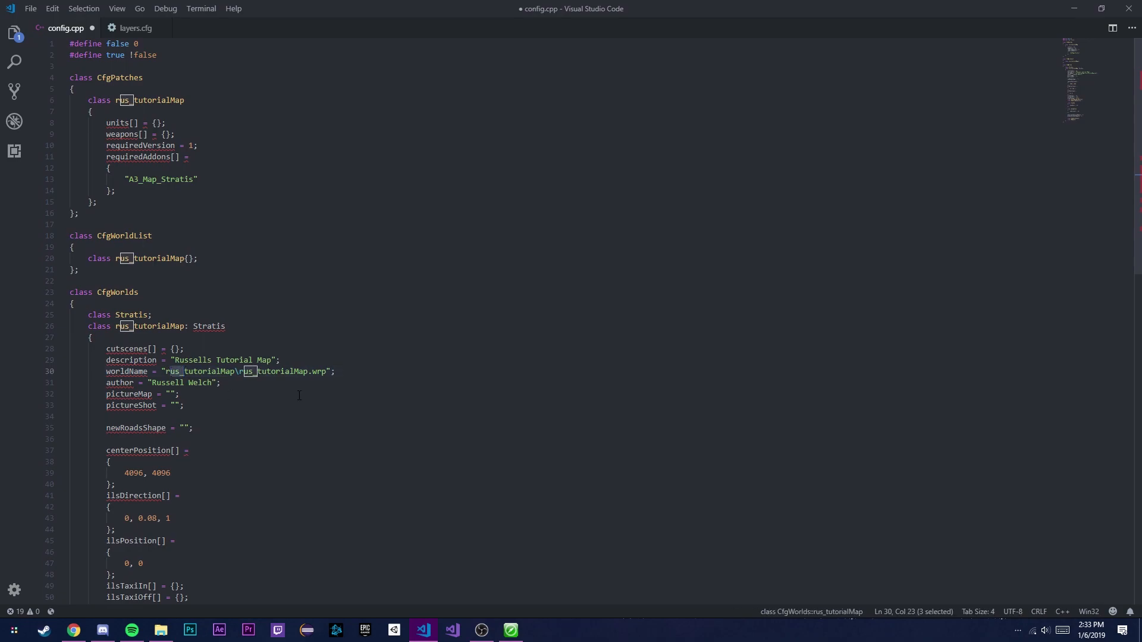
{"action": "key", "text": "BackSpace"}
{"action": "key", "text": "BackSpace"}
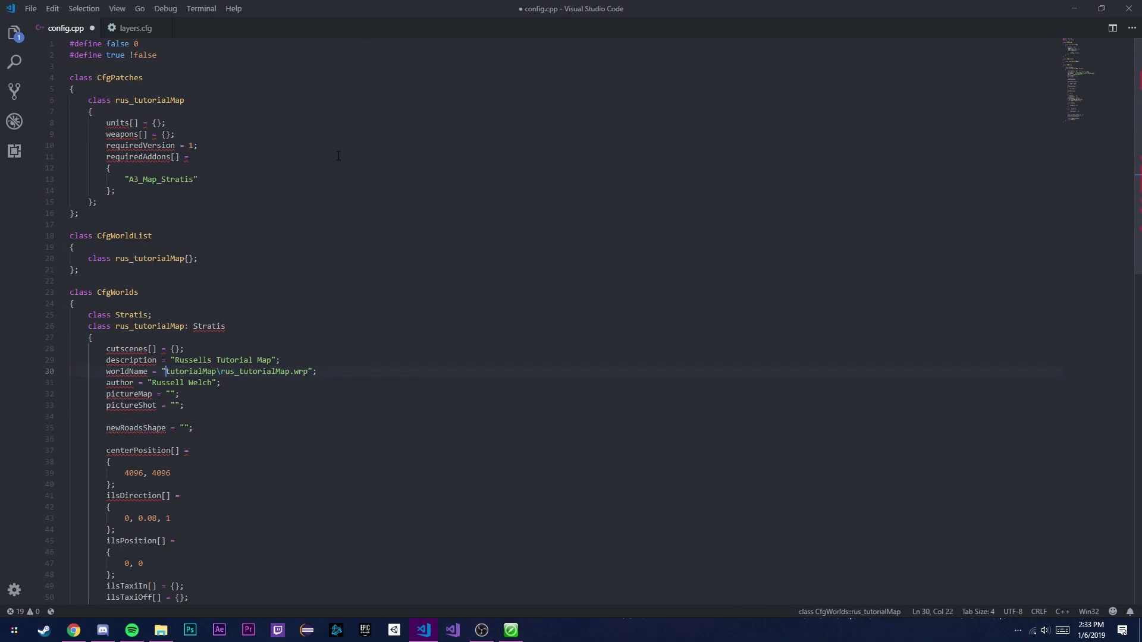
Step: Switch to Chrome and open the legend image from the wiki's Layered Terrain Surface Representation page on its own
{"action": "key", "text": "alt+Tab"}
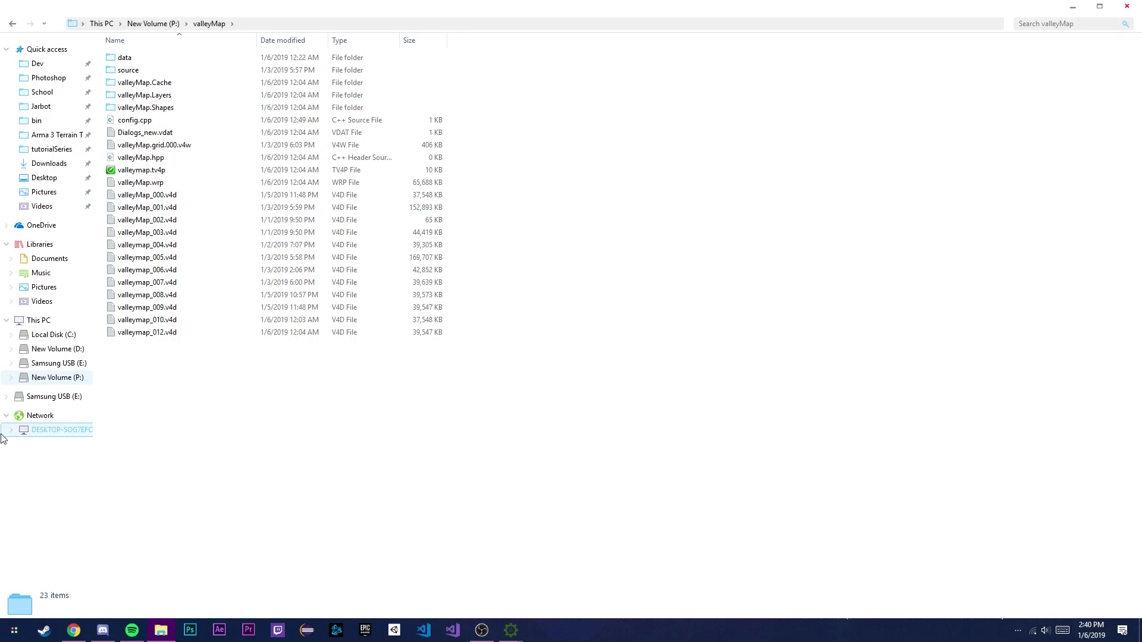
{"action": "left_click", "coordinate": [74, 630]}
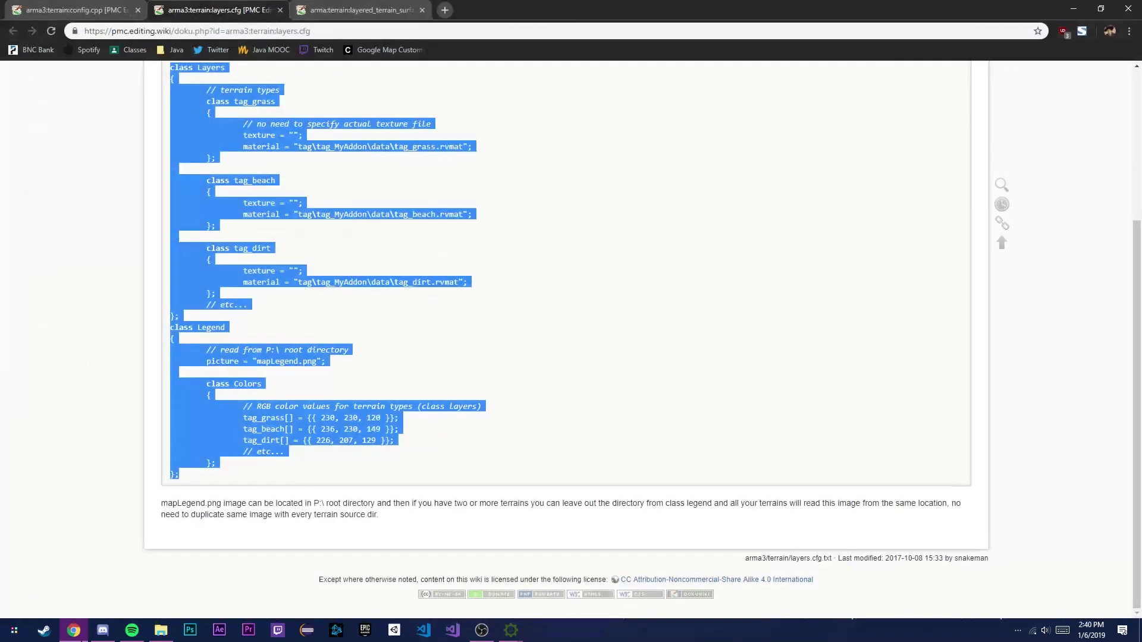
{"action": "left_click", "coordinate": [374, 9]}
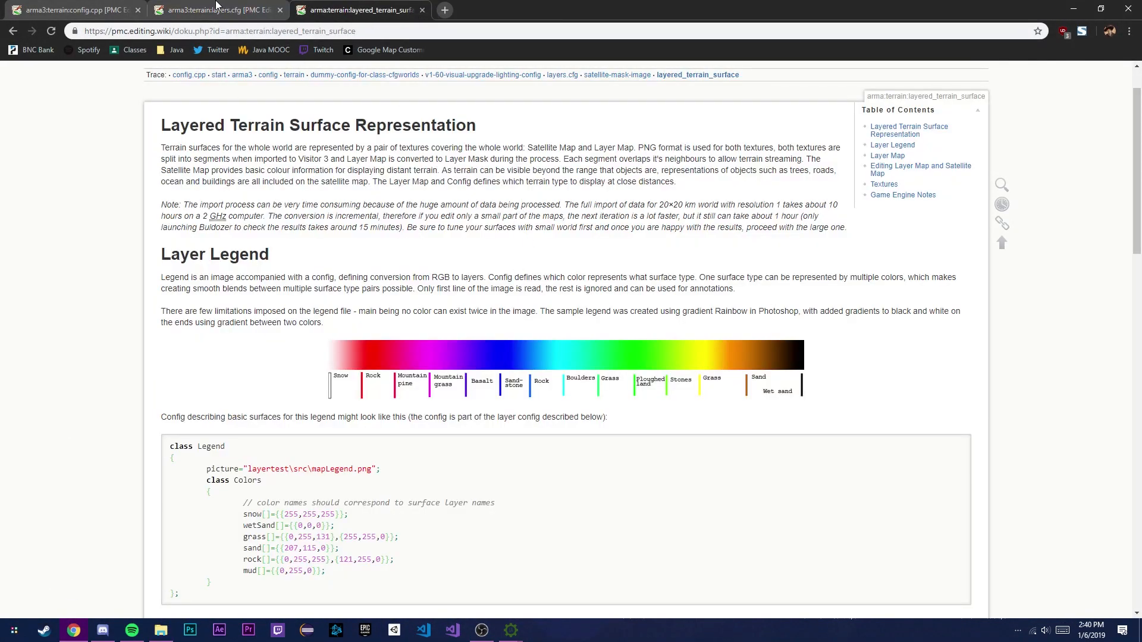
{"action": "right_click", "coordinate": [549, 358]}
{"action": "left_click", "coordinate": [474, 366]}
{"action": "left_click", "coordinate": [474, 366]}
Step: Save the legend image to the root of the P: drive as mapLegend.png, replacing the existing file
{"action": "right_click", "coordinate": [582, 316]}
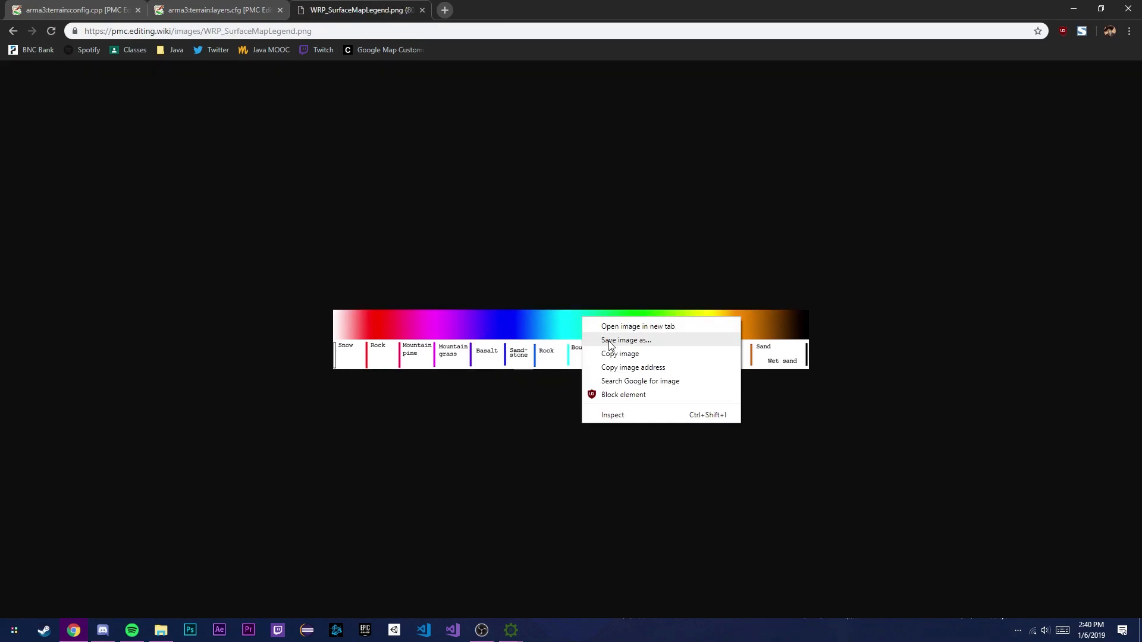
{"action": "left_click", "coordinate": [626, 346]}
{"action": "scroll", "coordinate": [92, 178], "scroll_direction": "down", "scroll_amount": 5}
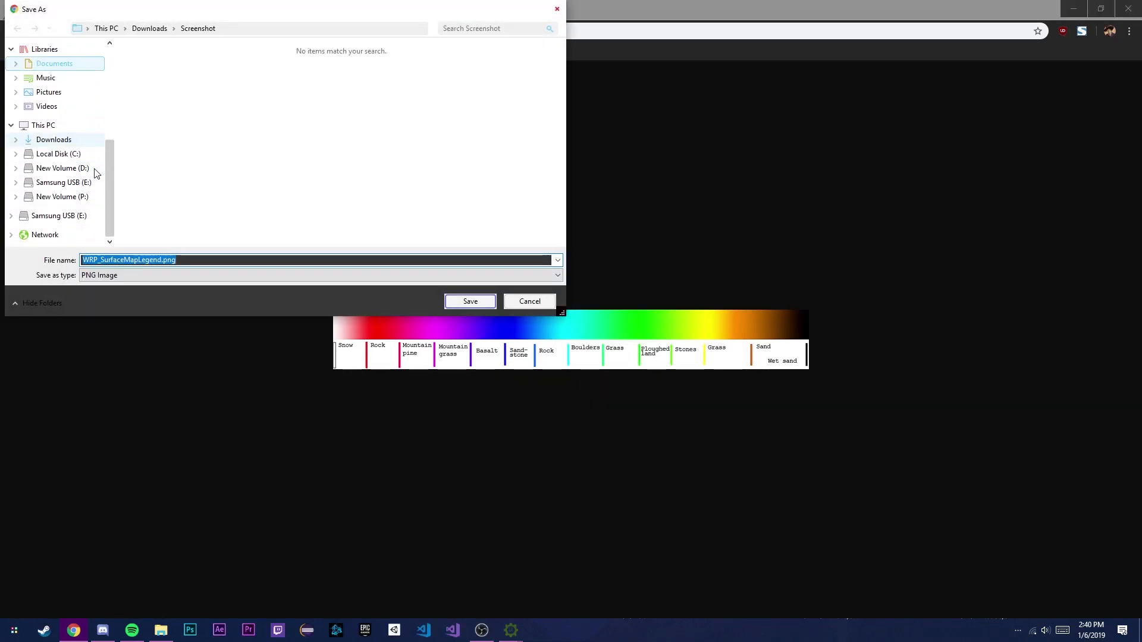
{"action": "left_click", "coordinate": [85, 200]}
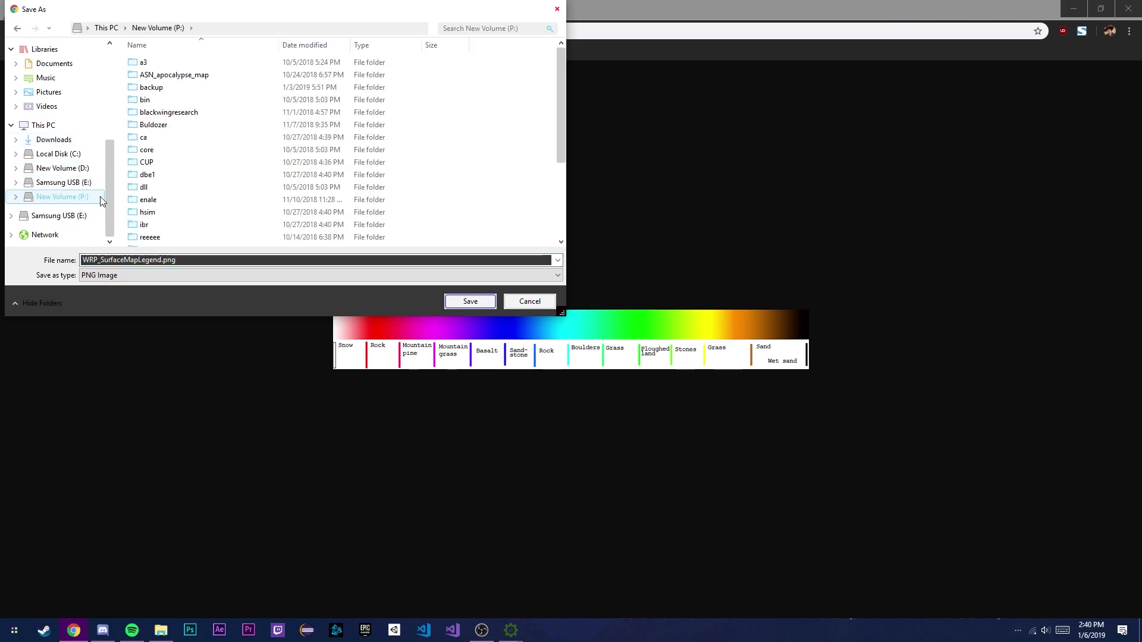
{"action": "scroll", "coordinate": [238, 172], "scroll_direction": "down", "scroll_amount": 5}
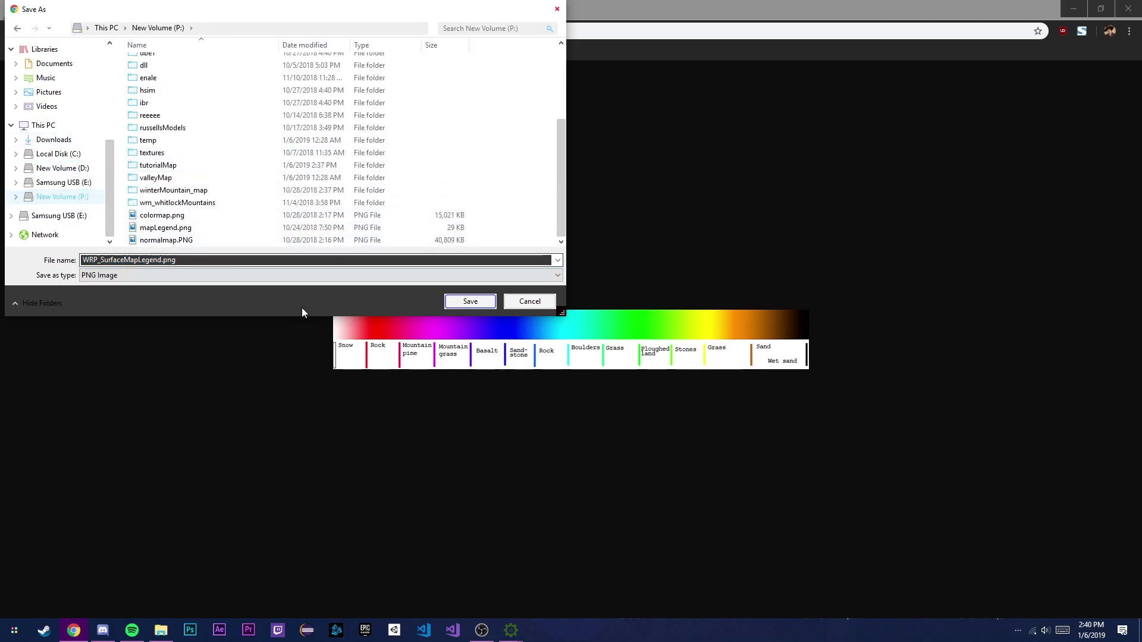
{"action": "left_click", "coordinate": [204, 230]}
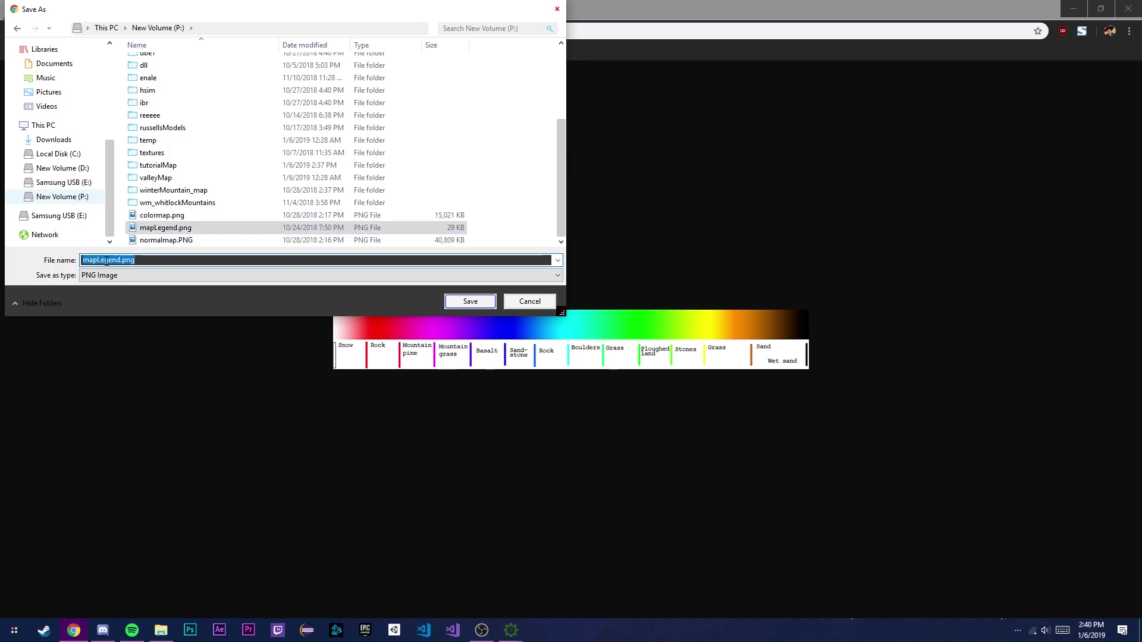
{"action": "left_click", "coordinate": [482, 302]}
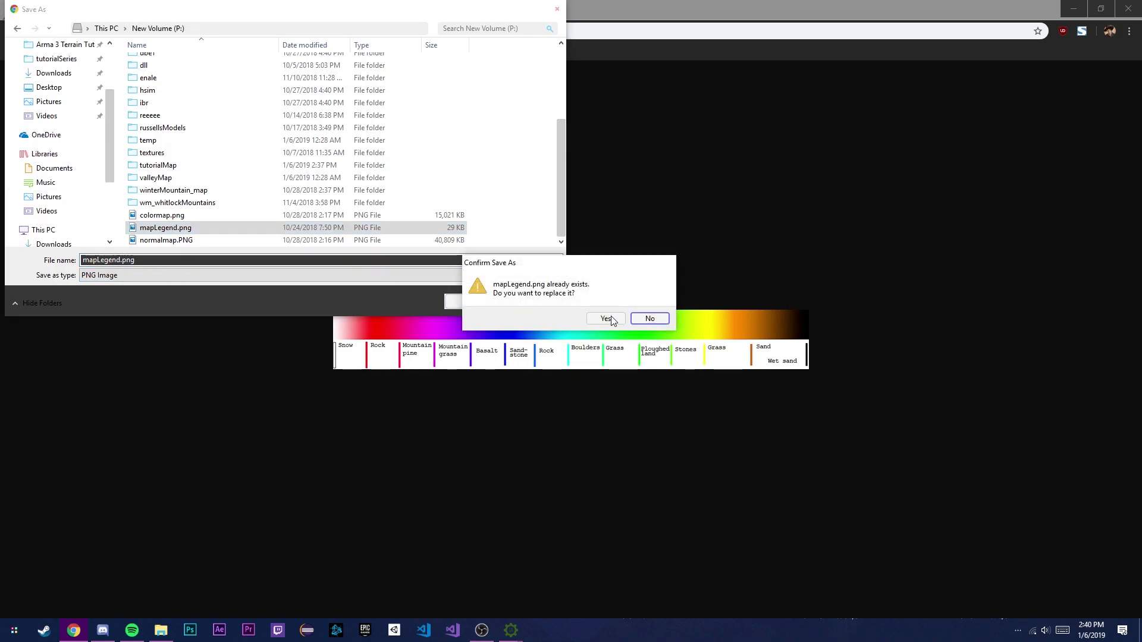
{"action": "left_click", "coordinate": [612, 318]}
Step: Switch to File Explorer and check the saved mapLegend.png in the root of the P: drive
{"action": "left_click", "coordinate": [161, 631]}
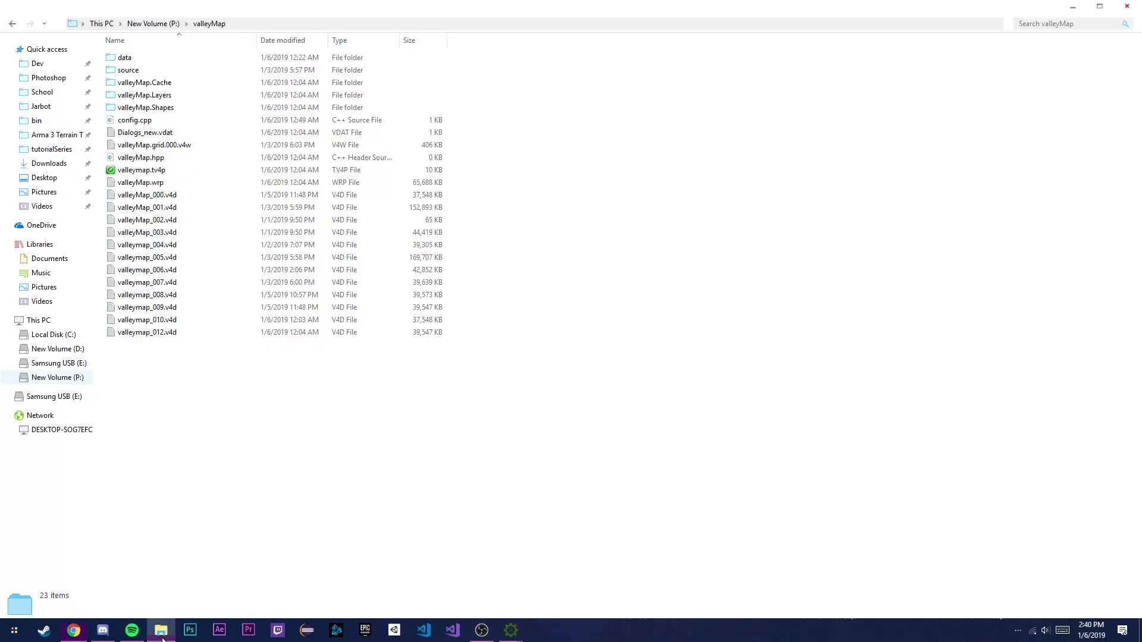
{"action": "left_click", "coordinate": [77, 379]}
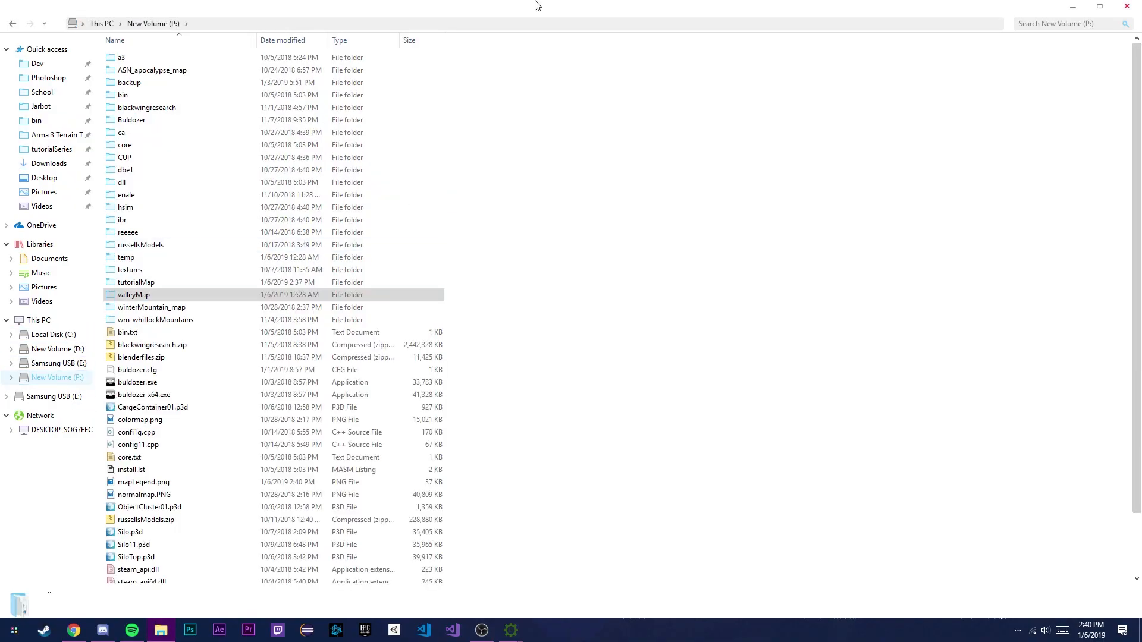
{"action": "left_click_drag", "start_coordinate": [536, 5], "coordinate": [0, 166]}
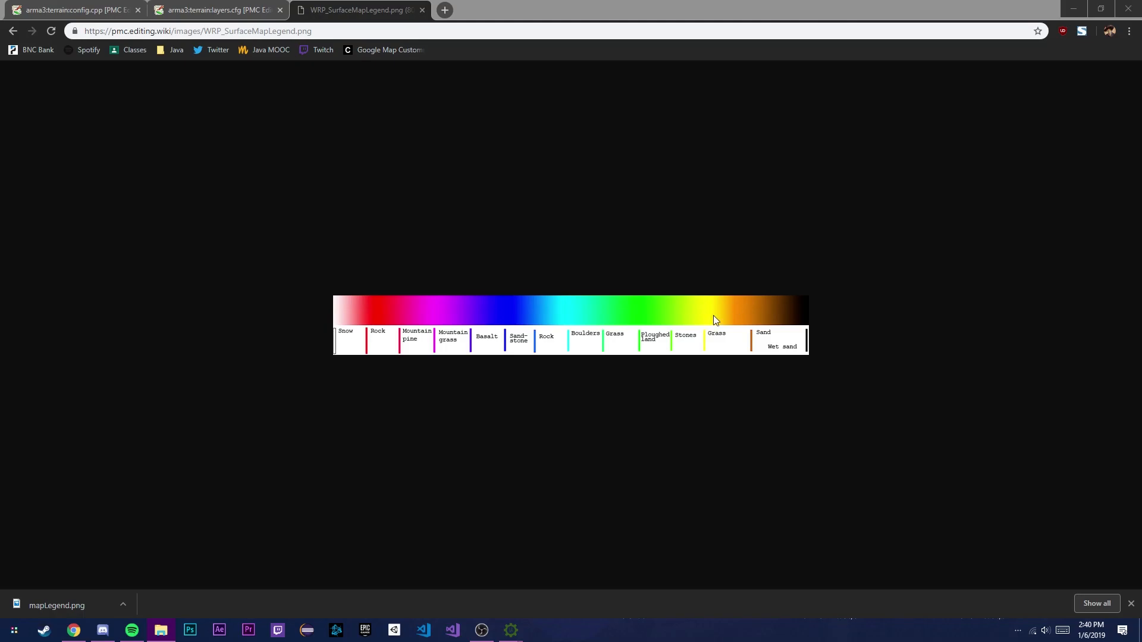
{"action": "left_click_drag", "start_coordinate": [0, 167], "coordinate": [478, 0]}
{"action": "scroll", "coordinate": [280, 403], "scroll_direction": "down", "scroll_amount": 3}
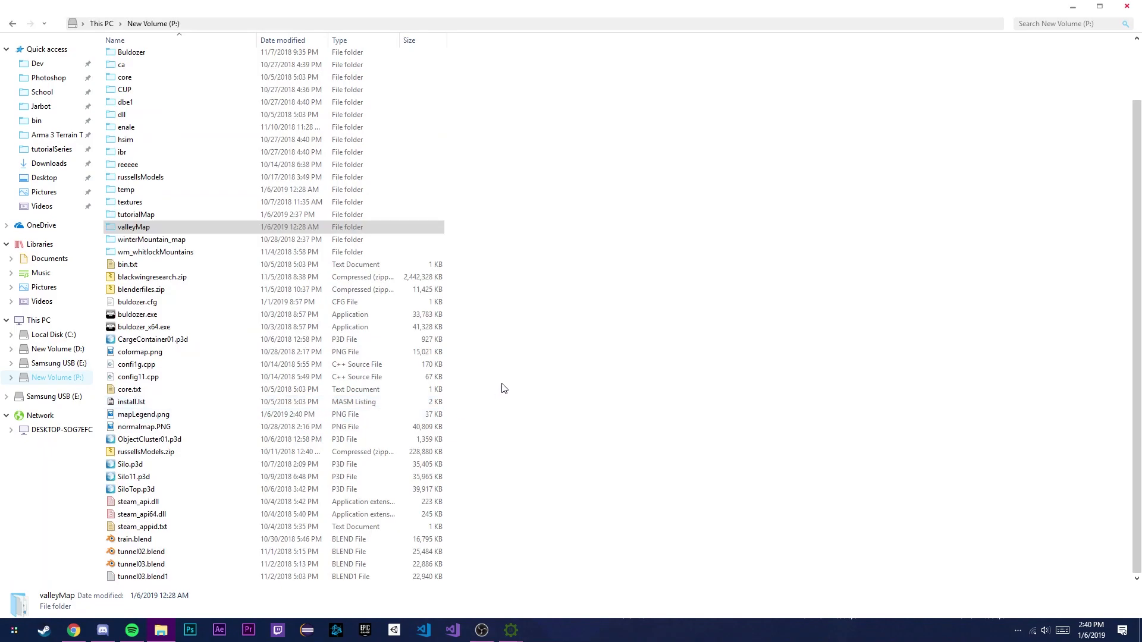
{"action": "left_click", "coordinate": [217, 413]}
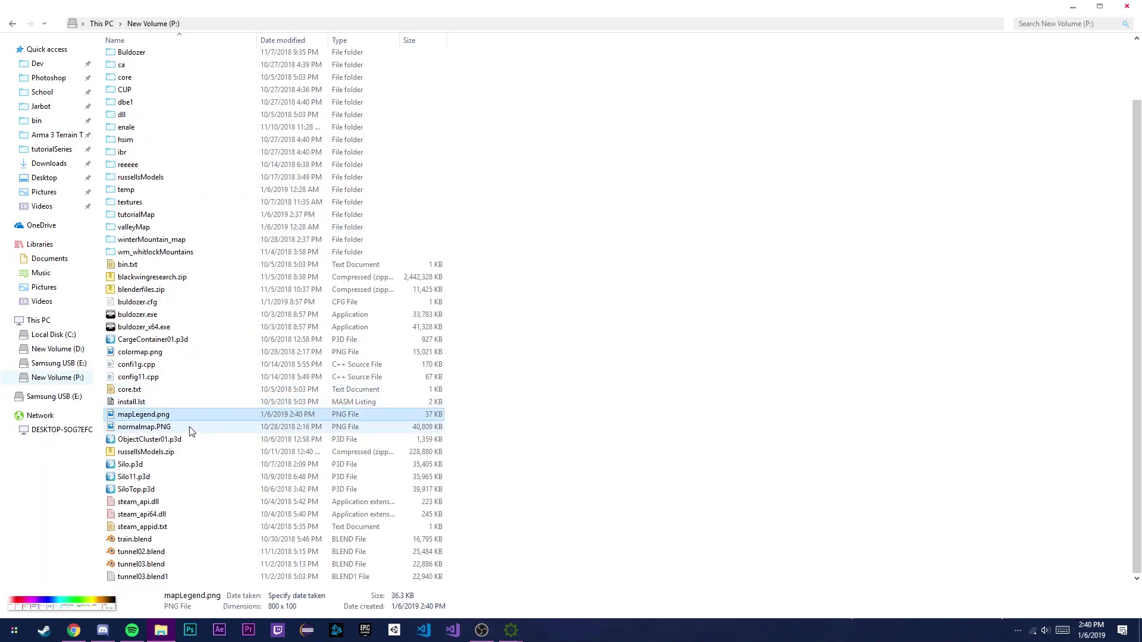
{"action": "left_click", "coordinate": [187, 342]}
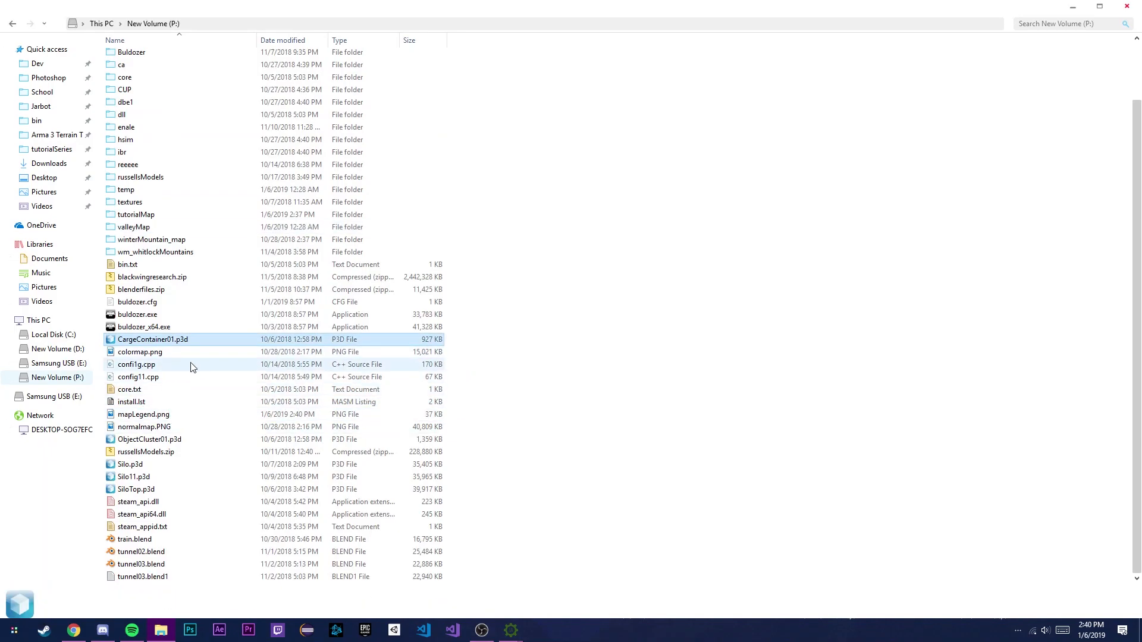
{"action": "left_click", "coordinate": [190, 353]}
{"action": "left_click", "coordinate": [660, 394]}
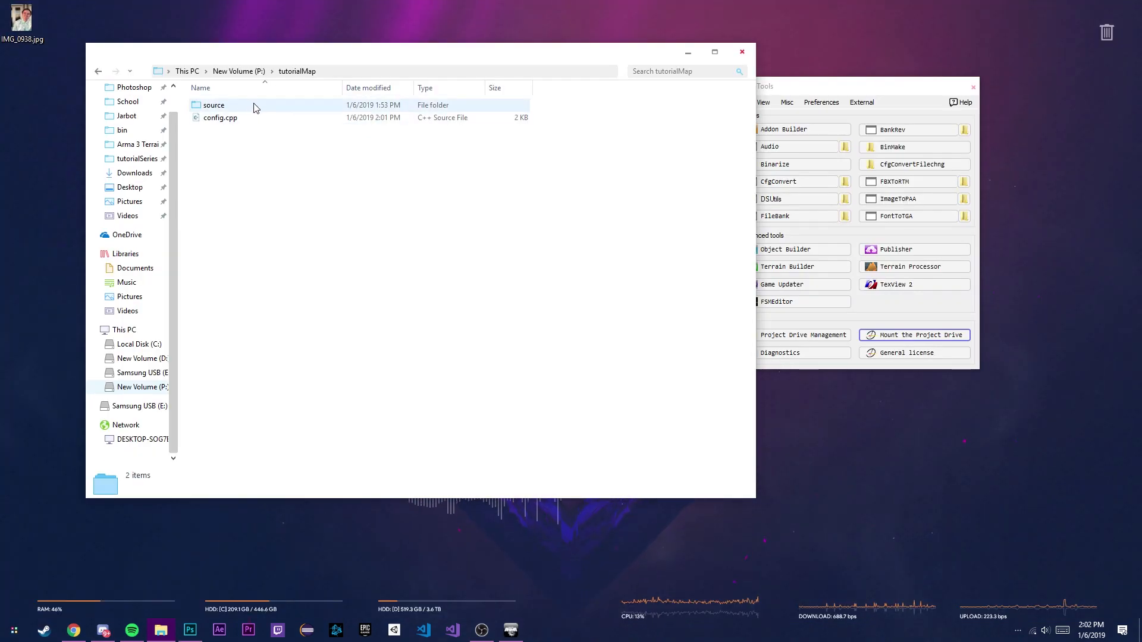
Step: Open tutorialMap's source folder and, in a second File Explorer window beside it, the tutorialSeries folder
{"action": "double_click", "coordinate": [254, 108]}
{"action": "right_click", "coordinate": [279, 166]}
{"action": "left_click", "coordinate": [590, 205]}
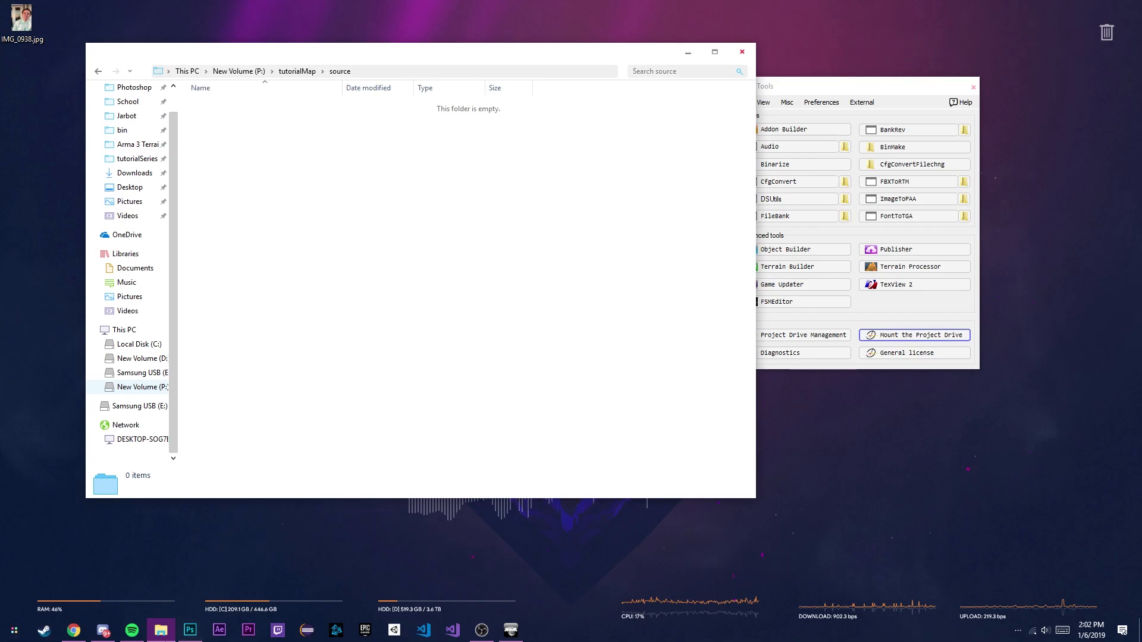
{"action": "right_click", "coordinate": [161, 630]}
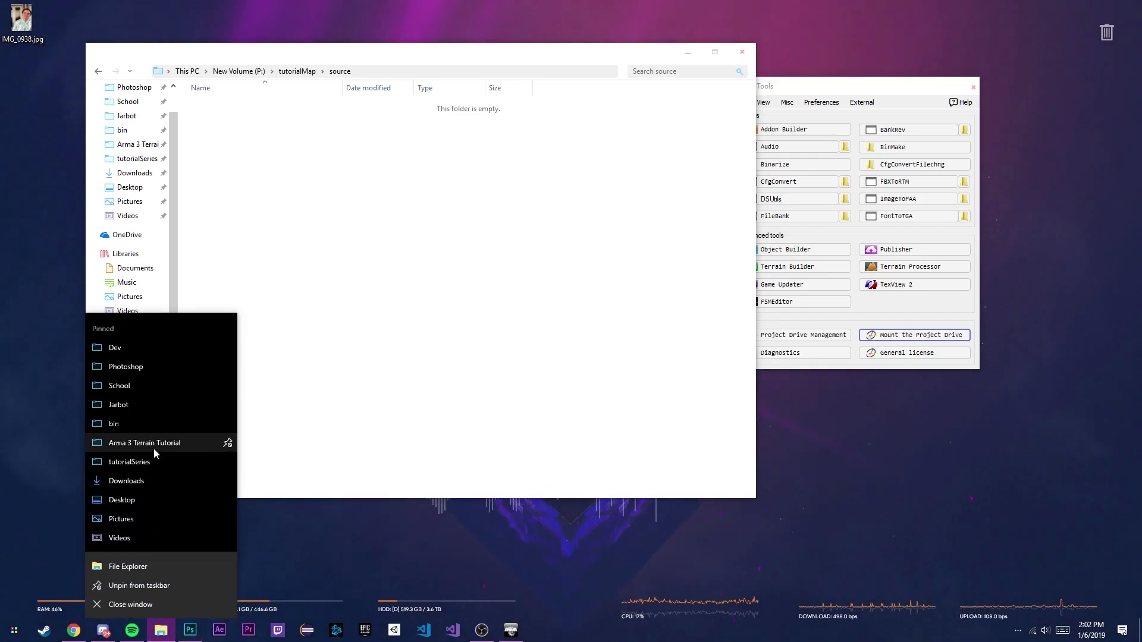
{"action": "left_click", "coordinate": [153, 462]}
{"action": "left_click_drag", "start_coordinate": [335, 74], "coordinate": [681, 96]}
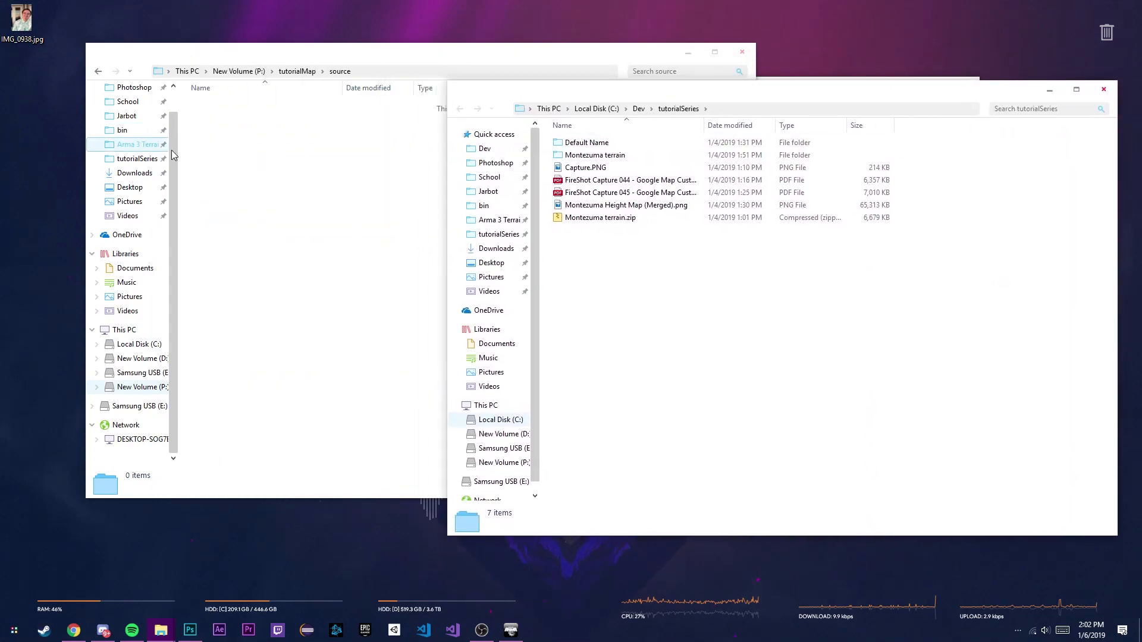
Step: Preview the Montezuma Height Map (Merged).png images in the tutorialSeries folder and its Montezuma terrain subfolder
{"action": "double_click", "coordinate": [642, 205]}
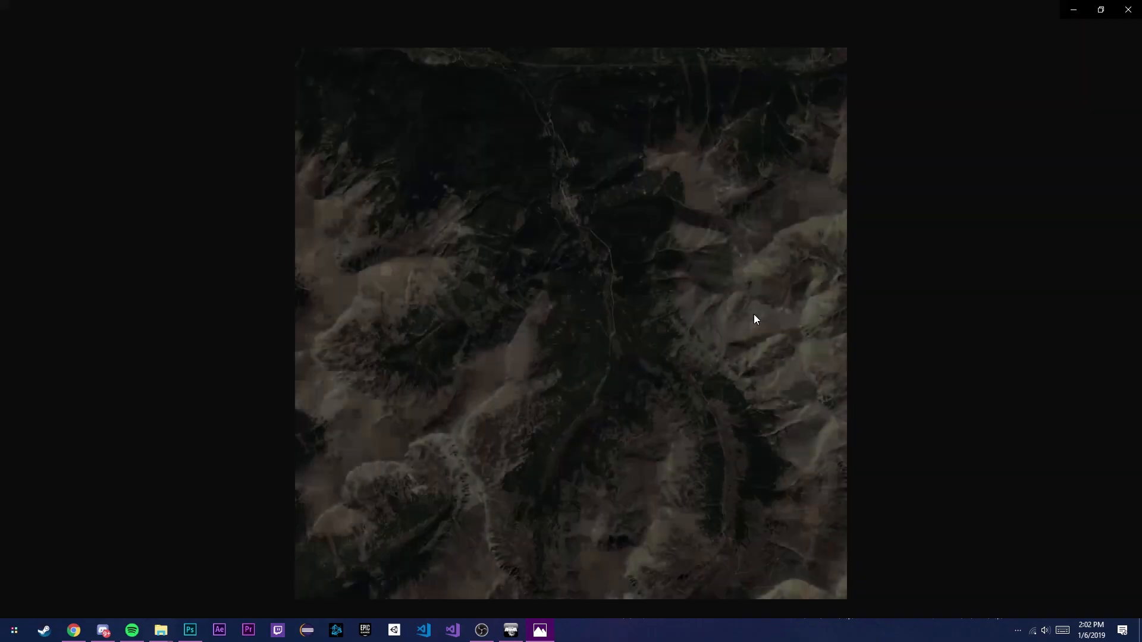
{"action": "key", "text": "alt+F4"}
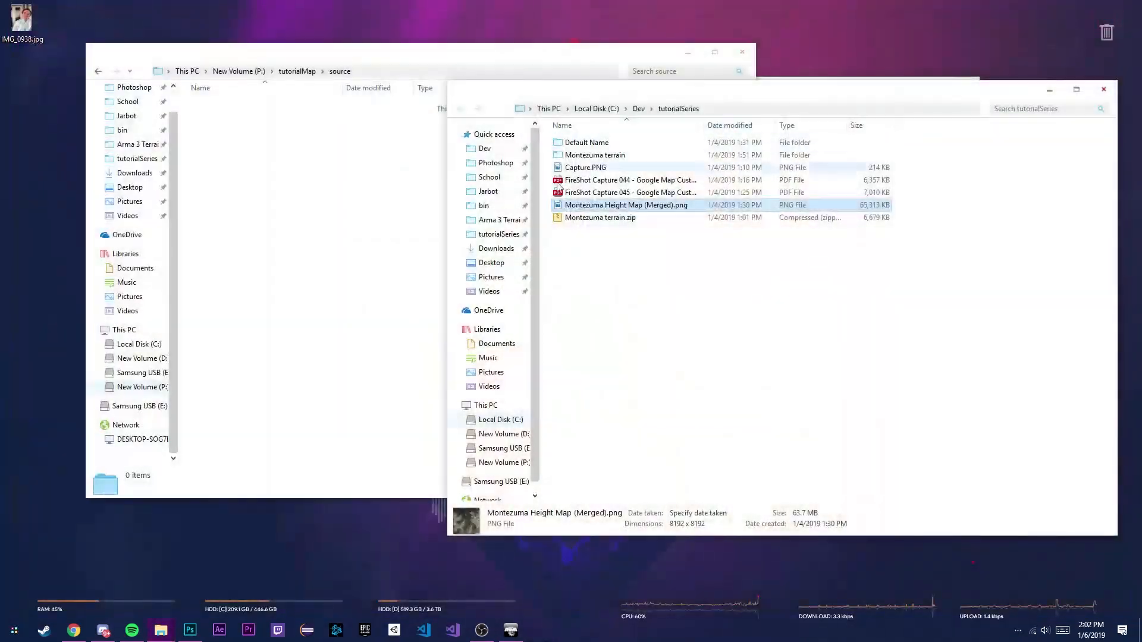
{"action": "double_click", "coordinate": [589, 145]}
{"action": "key", "text": "alt+Left"}
{"action": "double_click", "coordinate": [593, 154]}
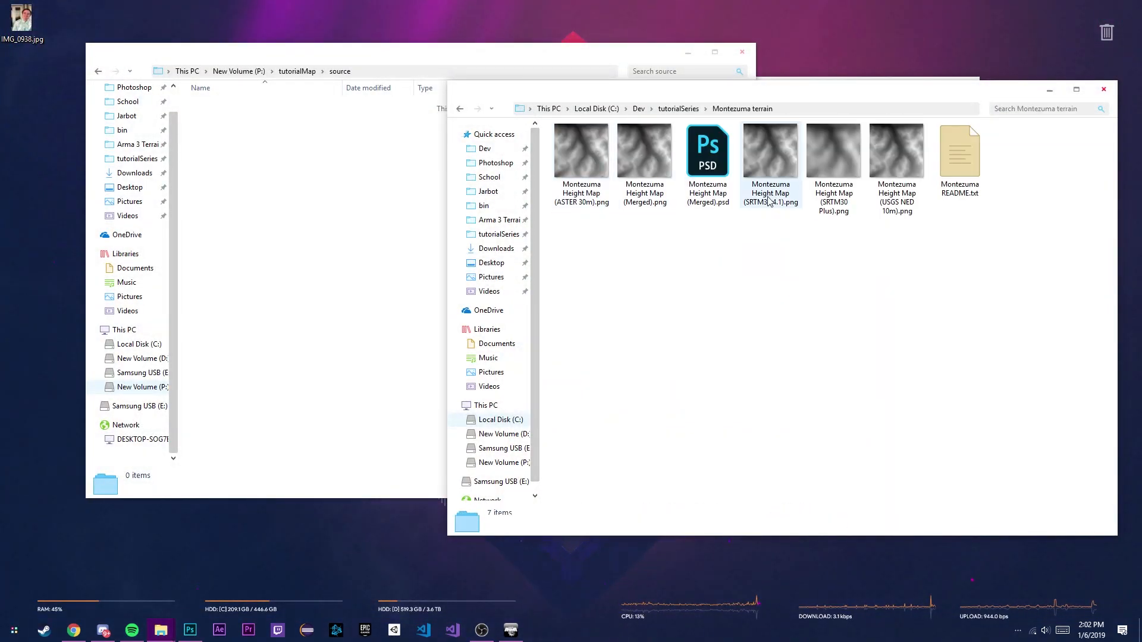
{"action": "left_click", "coordinate": [654, 180]}
{"action": "double_click", "coordinate": [653, 180]}
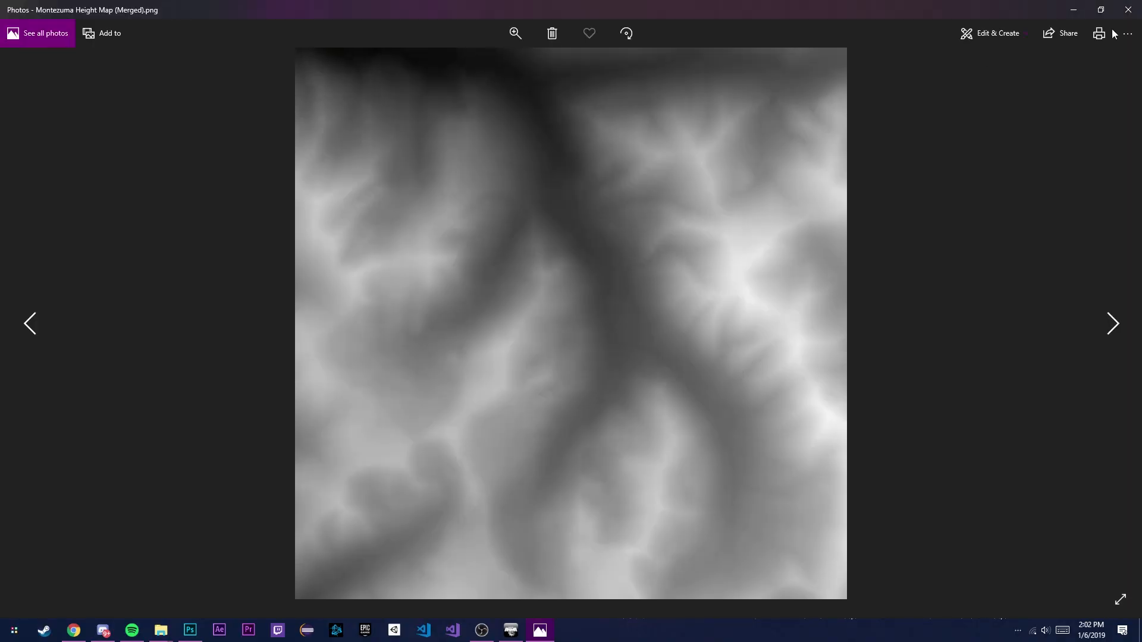
{"action": "key", "text": "alt+F4"}
{"action": "key", "text": "alt+Left"}
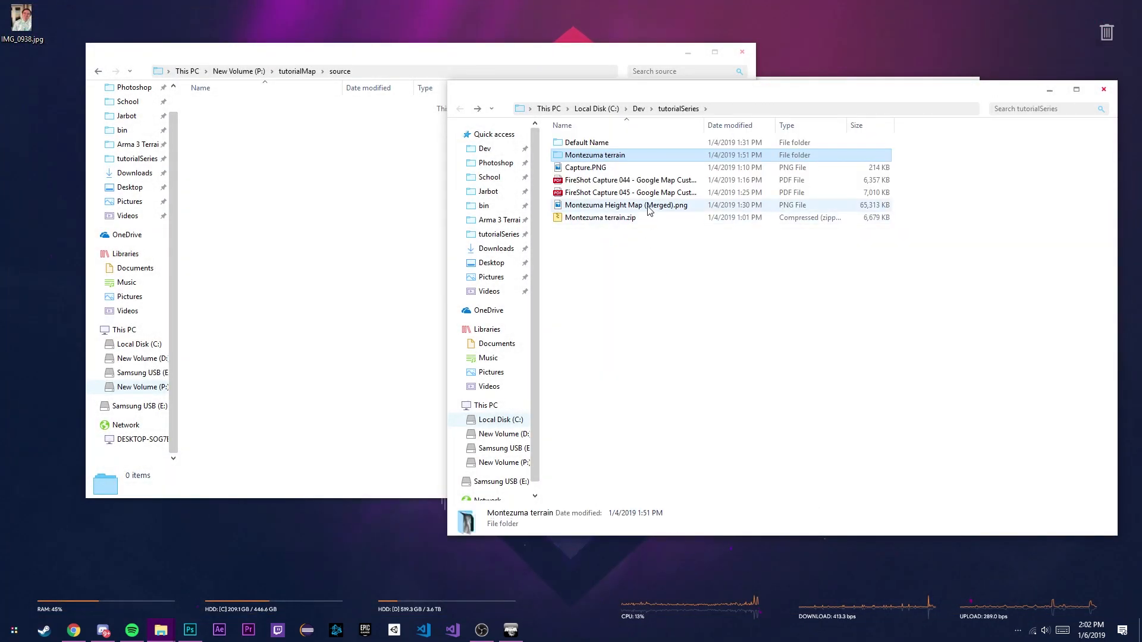
Step: Copy Montezuma Height Map (Merged).png from tutorialSeries into tutorialMap's source folder and rename the copy satmap
{"action": "left_click_drag", "start_coordinate": [684, 205], "coordinate": [304, 207]}
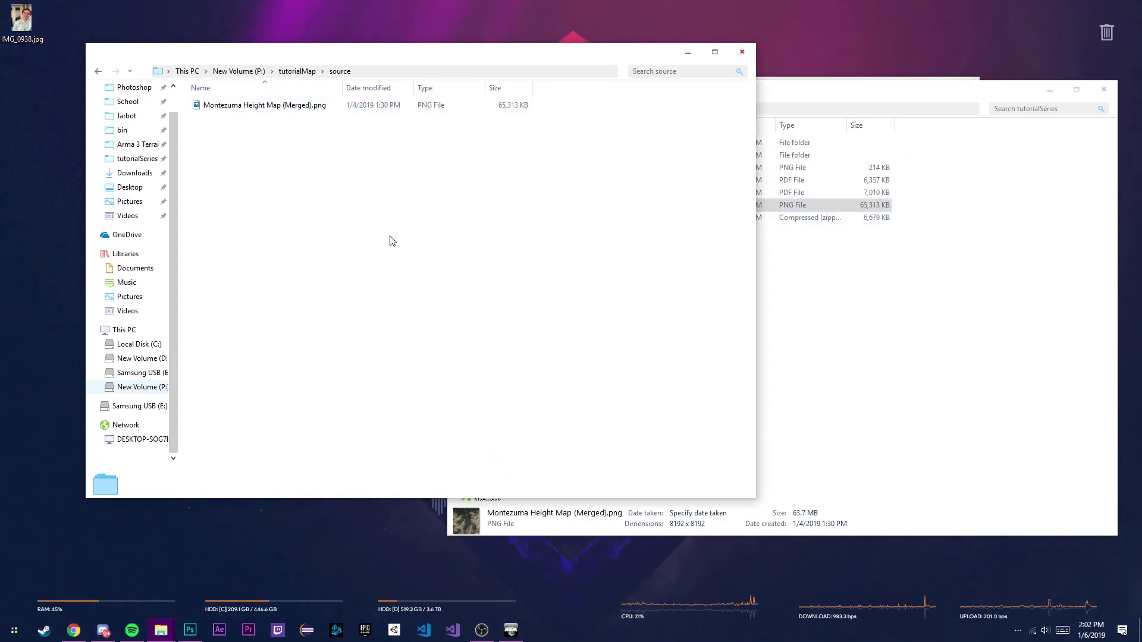
{"action": "left_click", "coordinate": [265, 106]}
{"action": "key", "text": "F2"}
{"action": "type", "text": "satmap"}
{"action": "key", "text": "Return"}
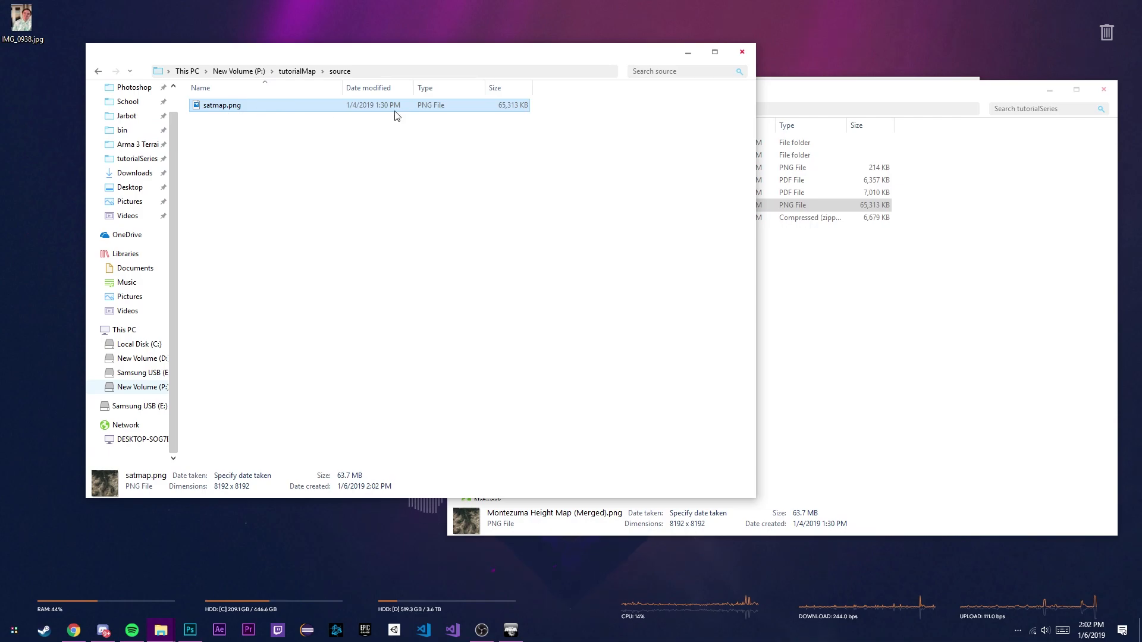
{"action": "left_click", "coordinate": [337, 189]}
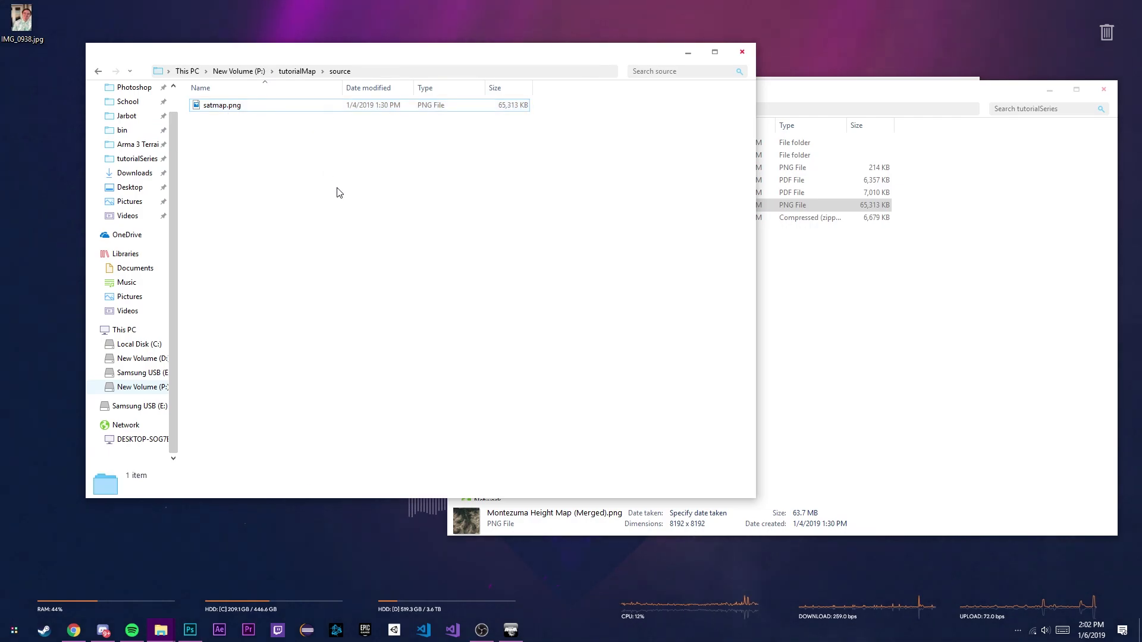
Step: Close the tutorialSeries folder window and the Arma 3 Tools window
{"action": "left_click", "coordinate": [963, 219]}
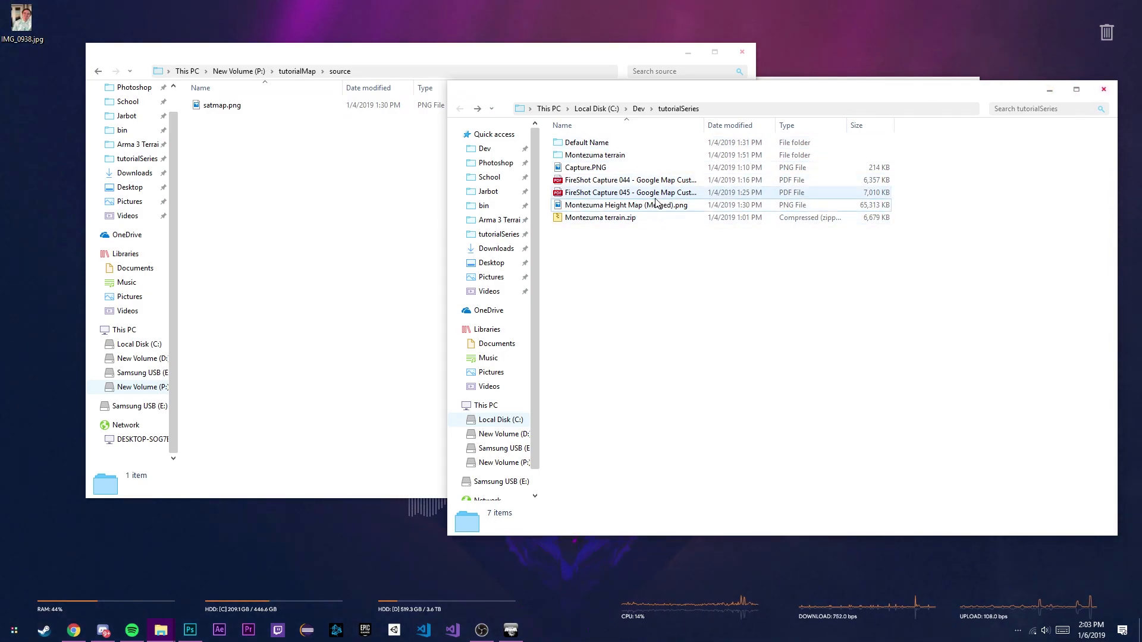
{"action": "left_click", "coordinate": [1103, 89]}
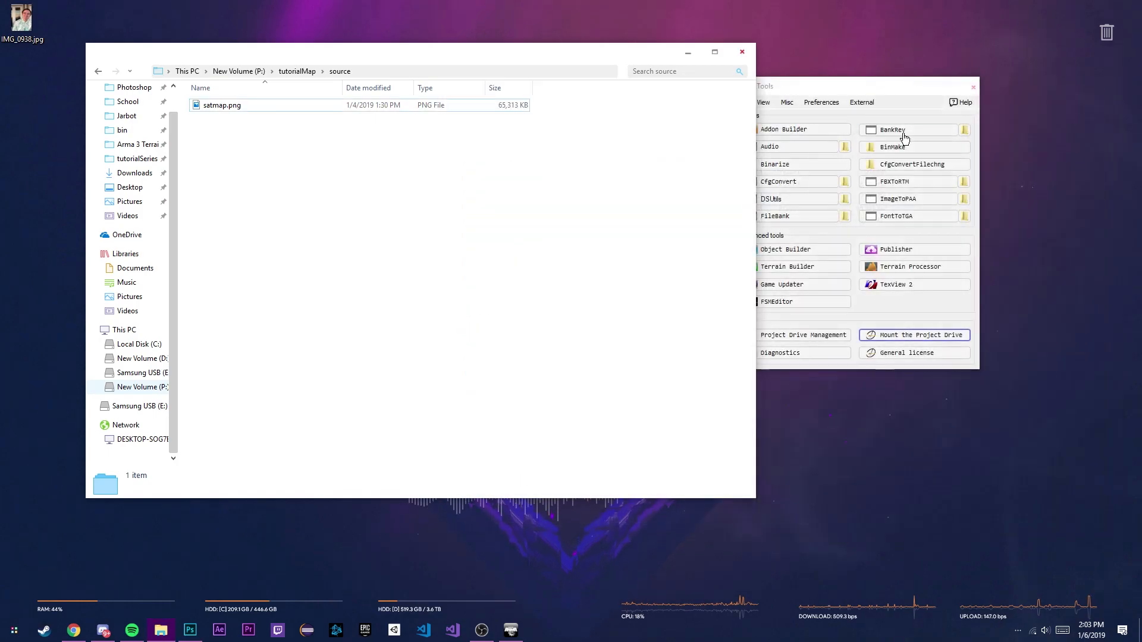
{"action": "left_click", "coordinate": [985, 68]}
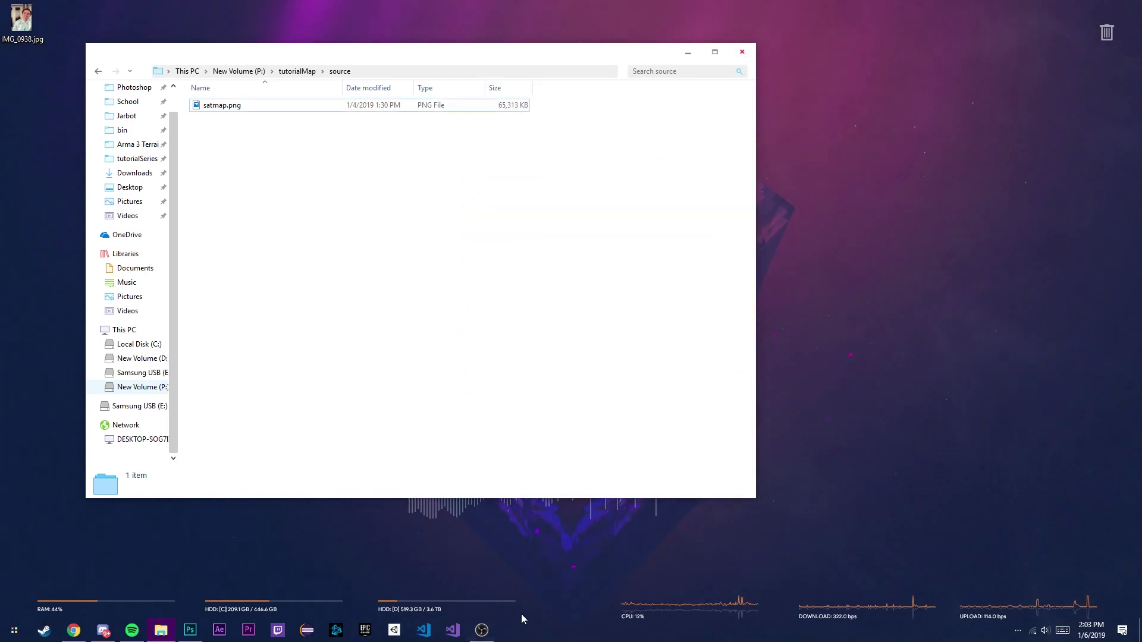
Step: Launch World Creator from its launcher and maximize its window
{"action": "left_click", "coordinate": [24, 637]}
{"action": "type", "text": "world"}
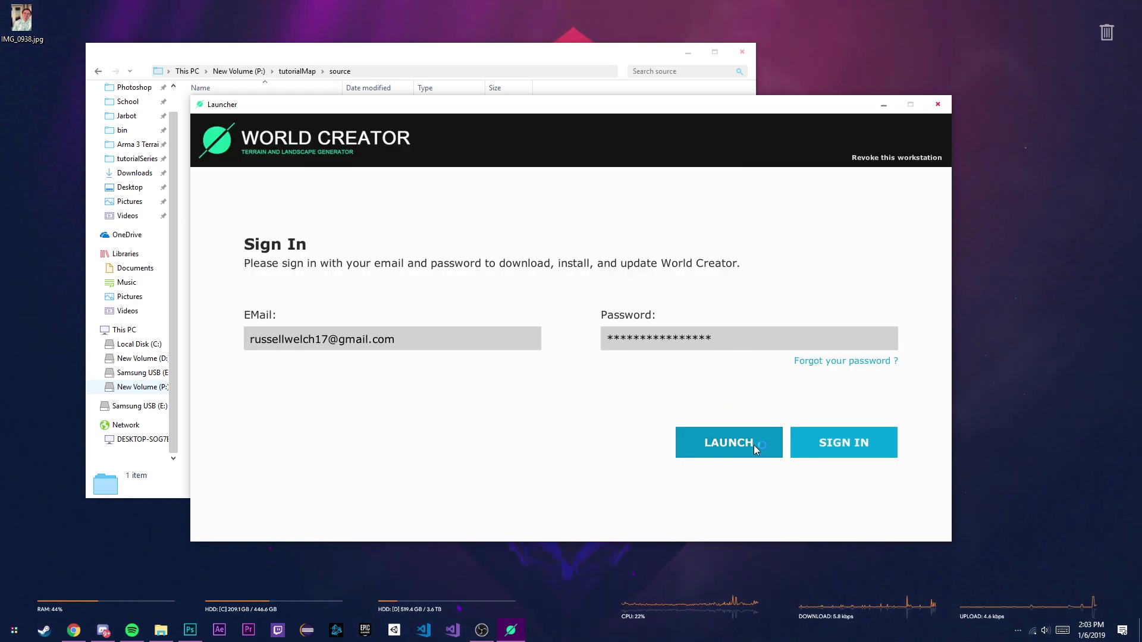
{"action": "left_click", "coordinate": [755, 445]}
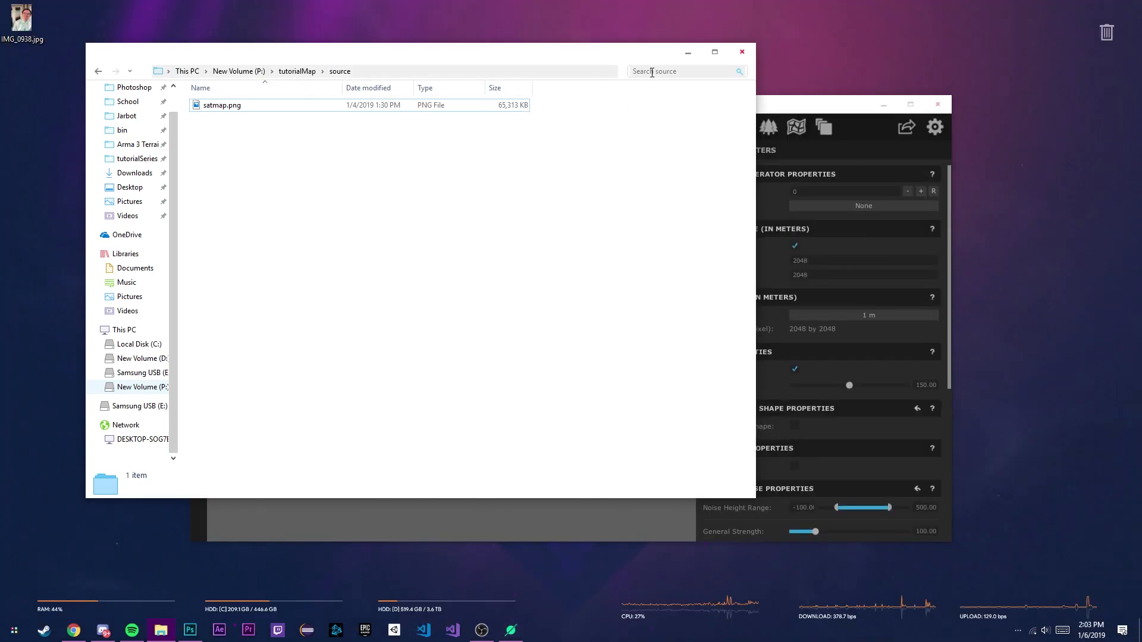
{"action": "left_click_drag", "start_coordinate": [851, 106], "coordinate": [861, 0]}
Step: Open the World Creator project stored in the Default Name folder of tutorialSeries
{"action": "left_click", "coordinate": [8, 42]}
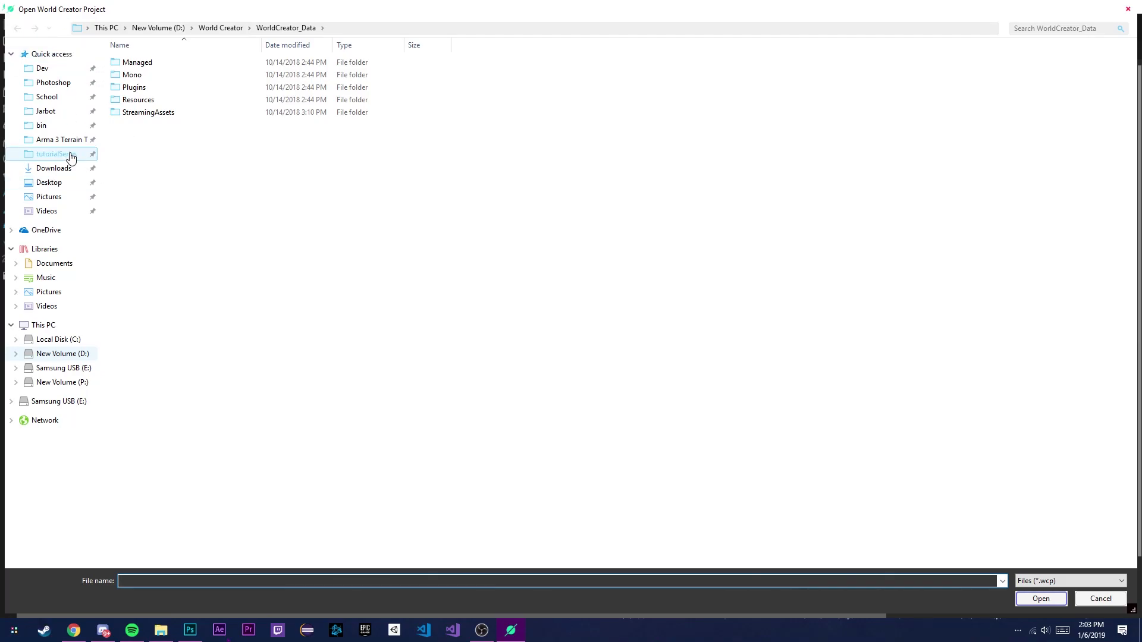
{"action": "left_click", "coordinate": [57, 154]}
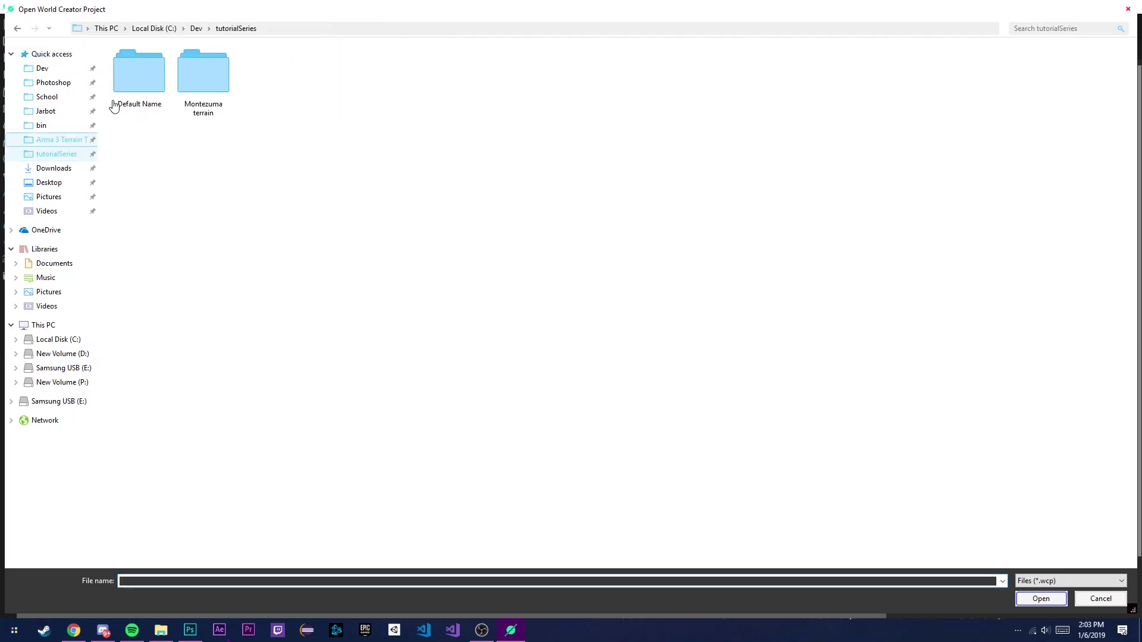
{"action": "left_click", "coordinate": [179, 102]}
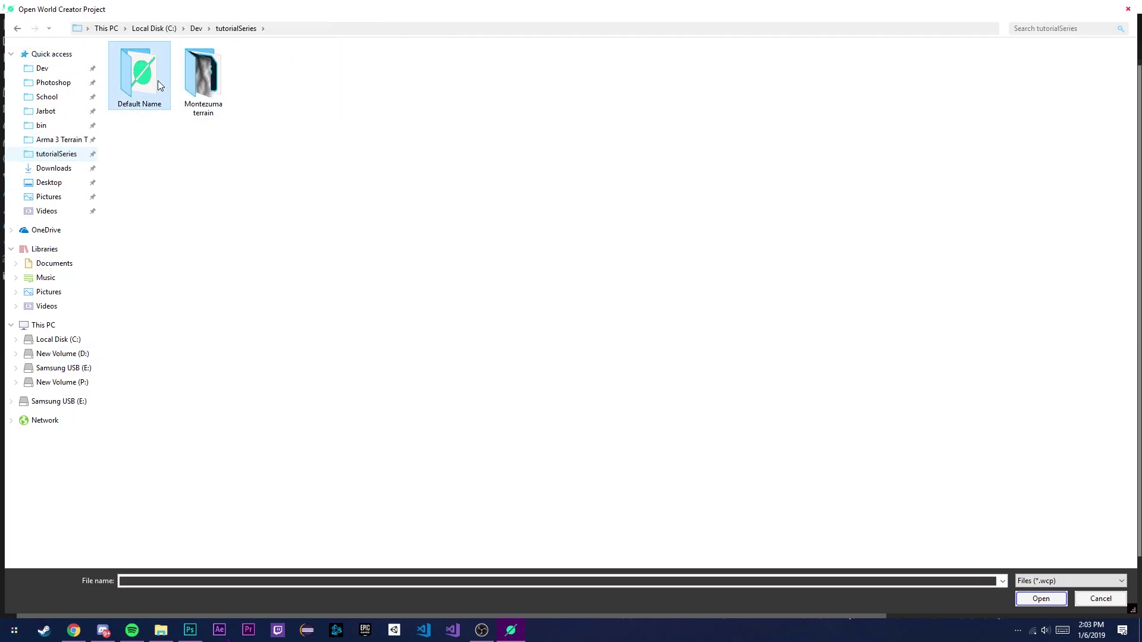
{"action": "double_click", "coordinate": [158, 81]}
{"action": "double_click", "coordinate": [160, 99]}
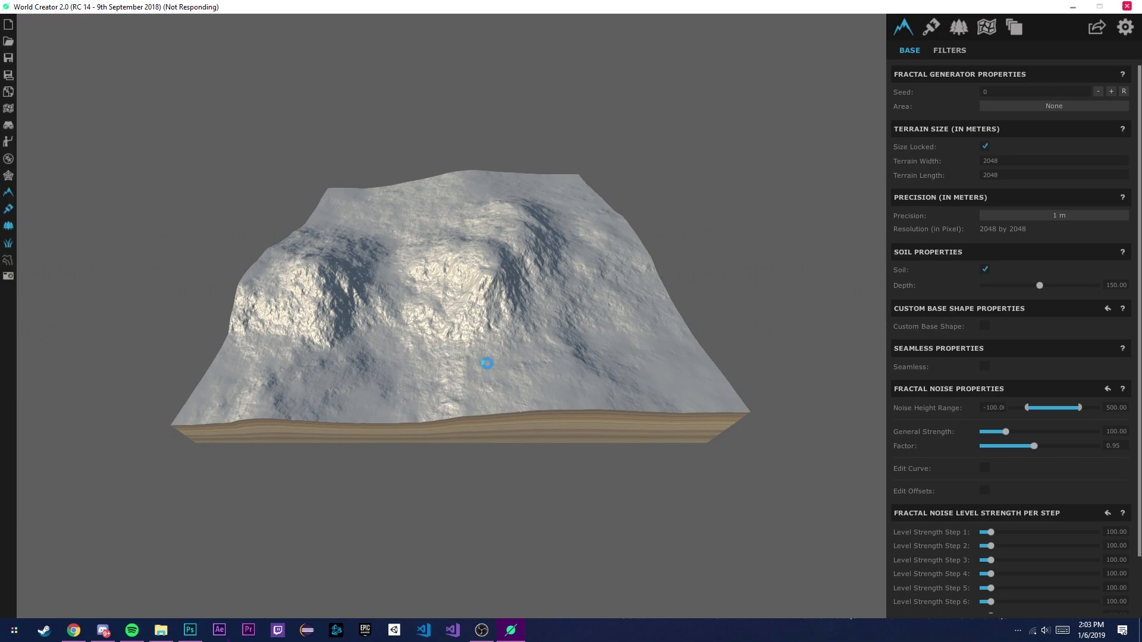
Step: Open the surface export settings and set the terrain height map's format to XYZ
{"action": "key", "text": "w"}
{"action": "right_click_drag", "start_coordinate": [666, 240], "coordinate": [519, 308]}
{"action": "key", "text": "s"}
{"action": "key", "text": "s"}
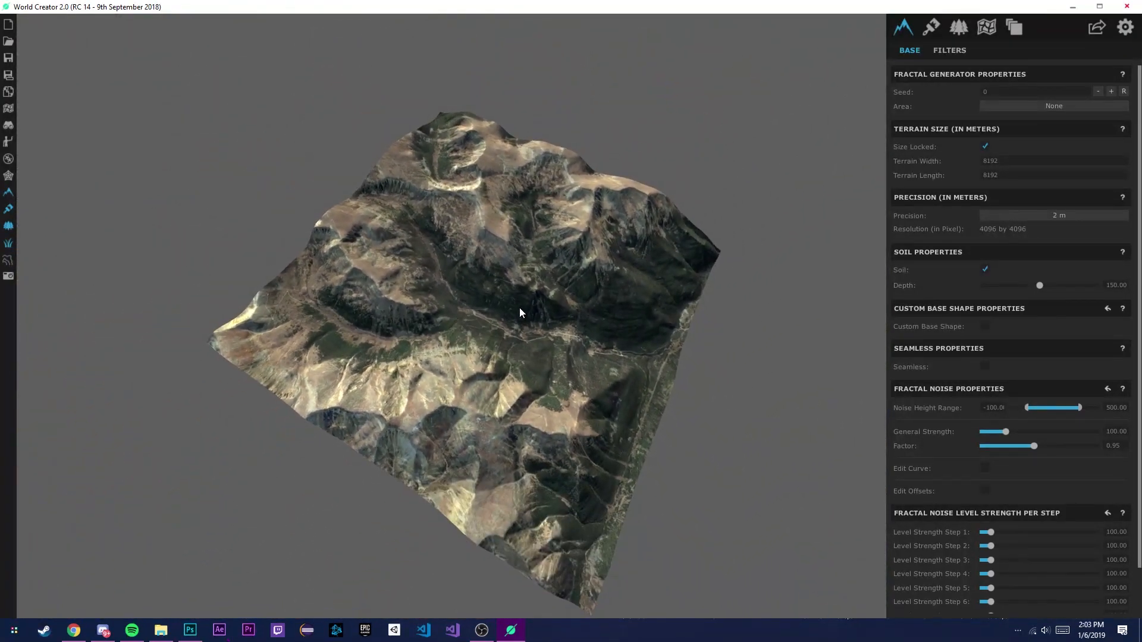
{"action": "left_click", "coordinate": [1098, 28]}
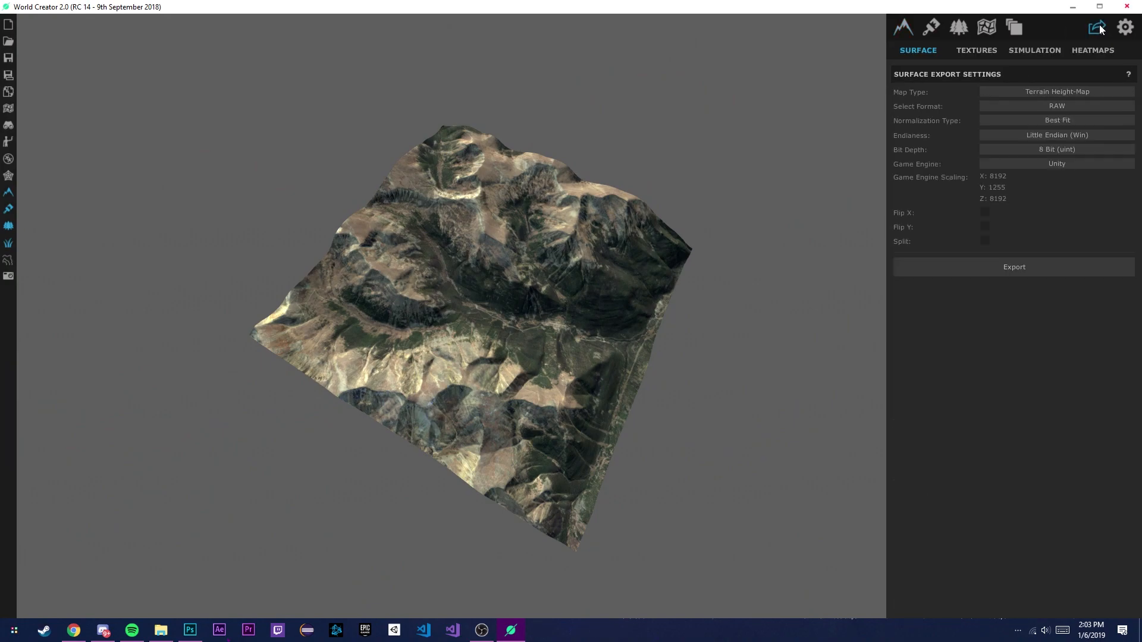
{"action": "left_click", "coordinate": [1068, 109]}
{"action": "left_click", "coordinate": [1069, 226]}
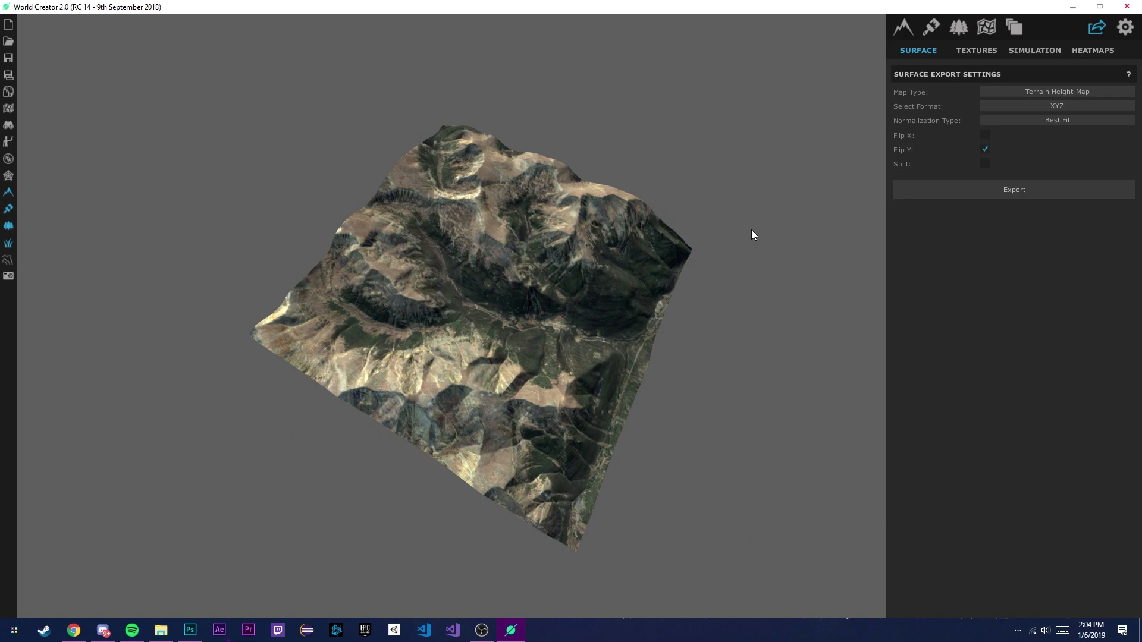
Step: Export the height map as heightmap.xyz into the tutorialSeries folder
{"action": "scroll", "coordinate": [510, 340], "scroll_direction": "up", "scroll_amount": 4}
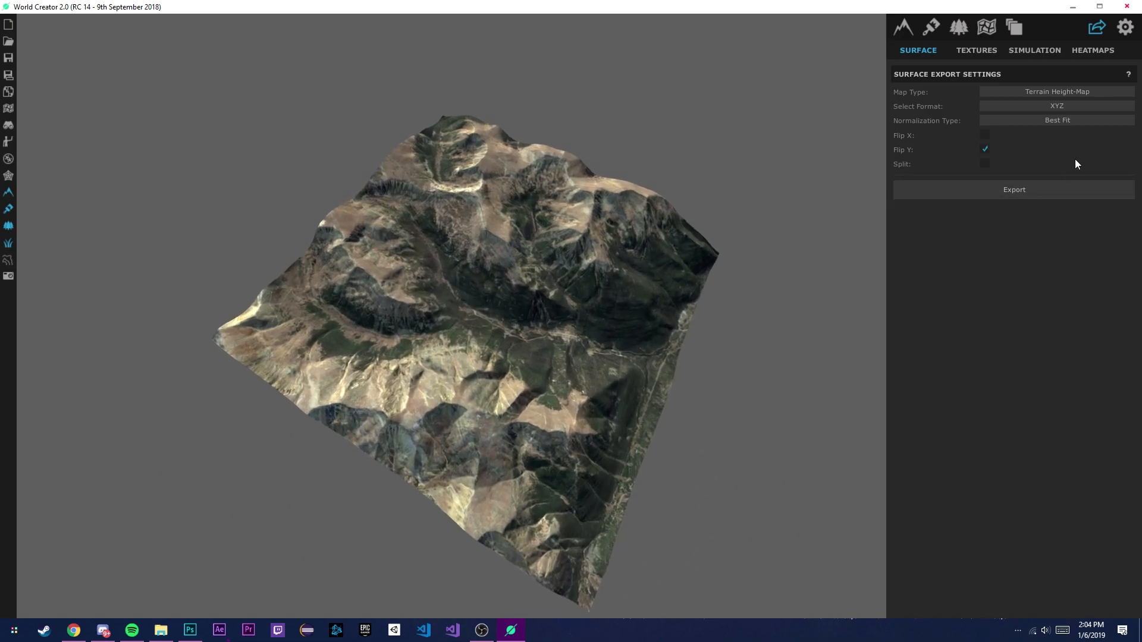
{"action": "left_click", "coordinate": [1045, 195]}
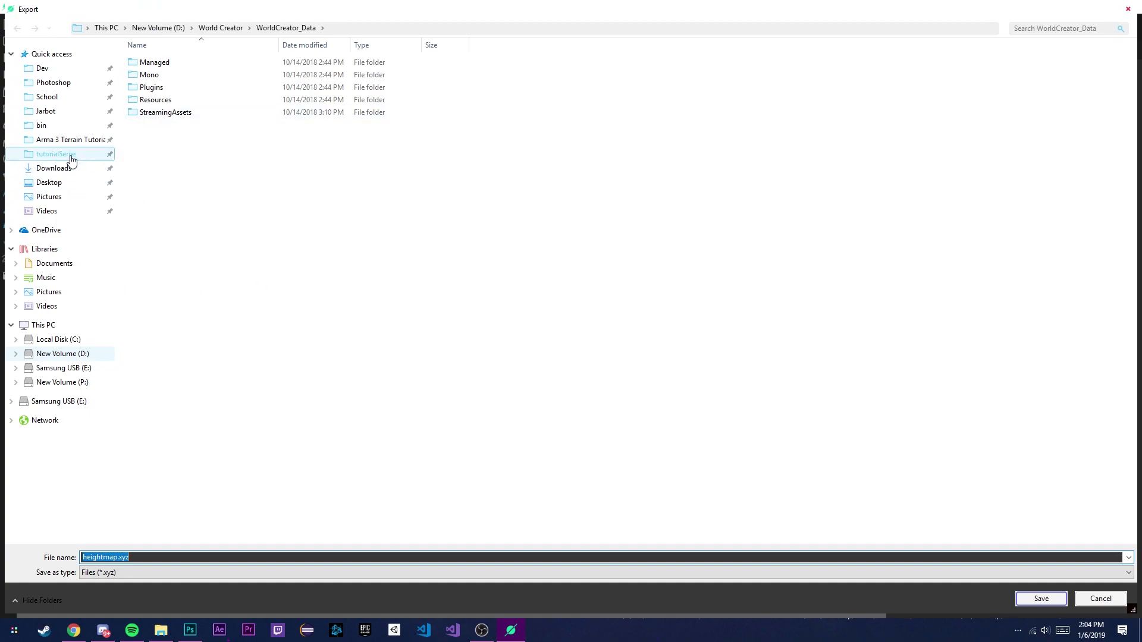
{"action": "left_click", "coordinate": [57, 154]}
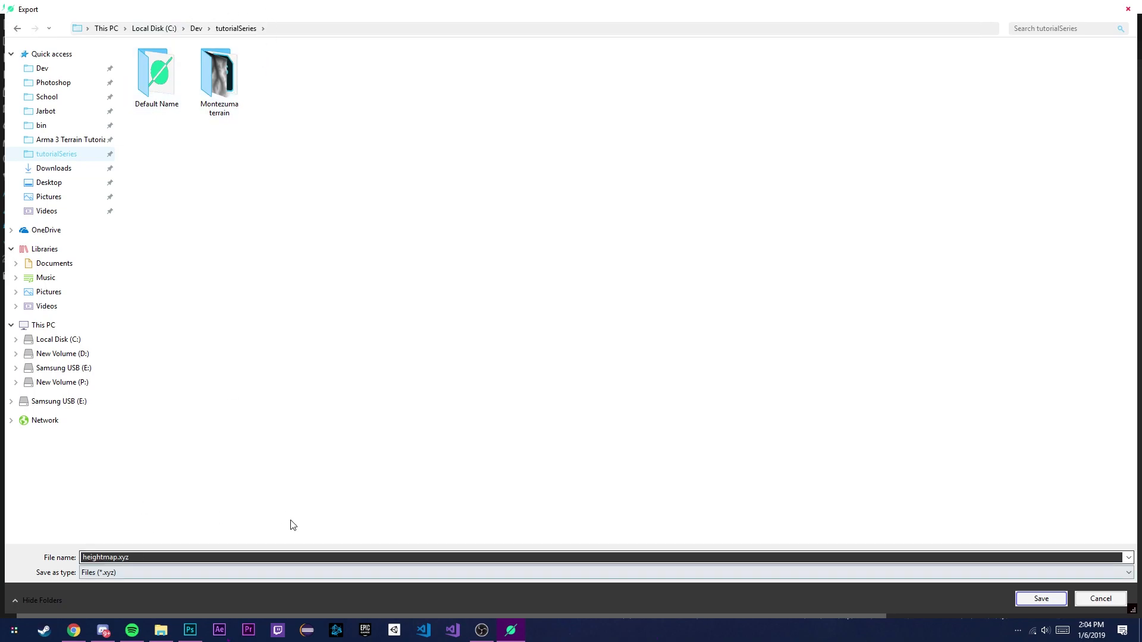
{"action": "left_click", "coordinate": [1041, 599]}
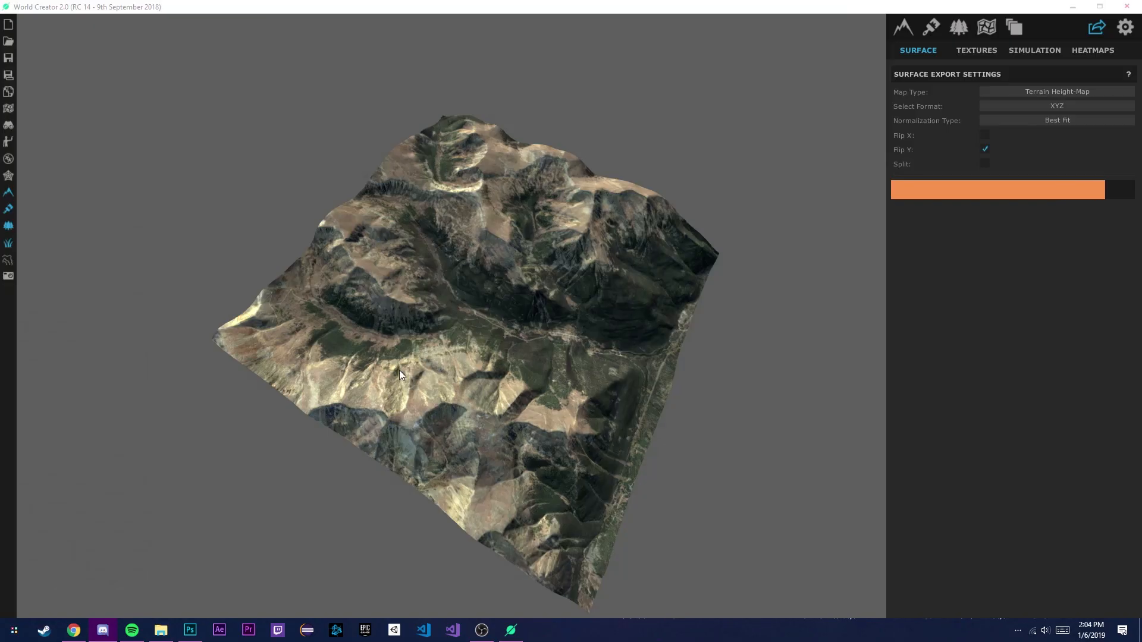
Step: Switch to File Explorer, open the tutorialSeries folder and locate the exported heightmap.xyz
{"action": "right_click_drag", "start_coordinate": [506, 317], "coordinate": [764, 498]}
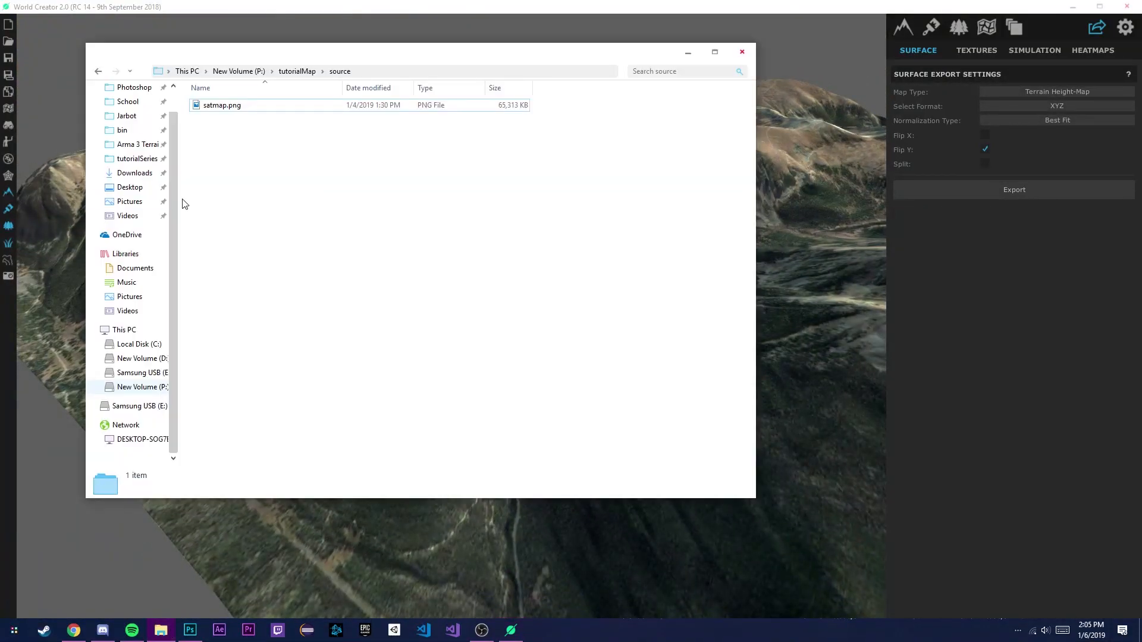
{"action": "scroll", "coordinate": [133, 215], "scroll_direction": "up", "scroll_amount": 3}
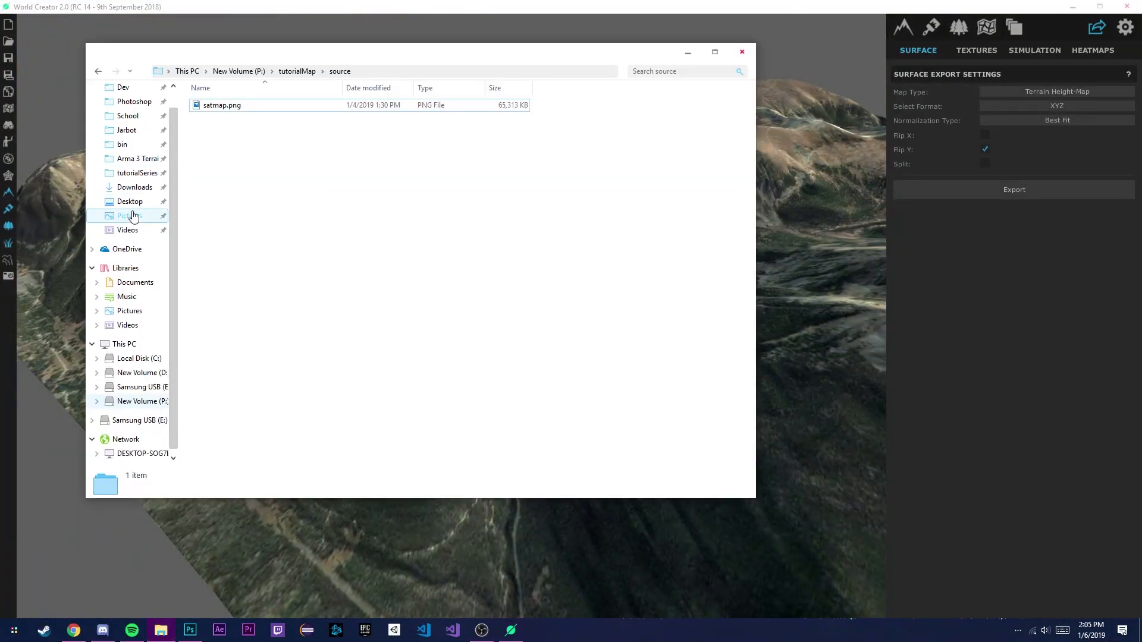
{"action": "left_click", "coordinate": [137, 197]}
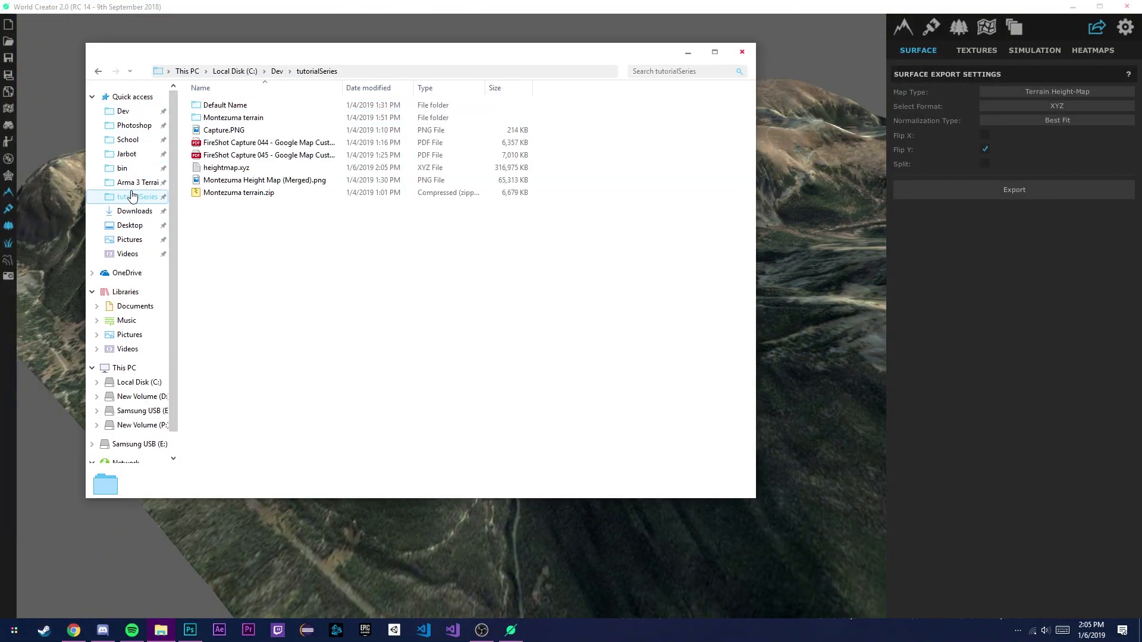
{"action": "double_click", "coordinate": [269, 176]}
Step: Return to World Creator and open the properties of the Default Name area layer
{"action": "mouse_move", "coordinate": [594, 333]}
{"action": "right_mouse_down"}
{"action": "mouse_move", "coordinate": [508, 411]}
{"action": "mouse_move", "coordinate": [492, 391]}
{"action": "mouse_move", "coordinate": [636, 251]}
{"action": "mouse_move", "coordinate": [587, 341]}
{"action": "right_mouse_up"}
{"action": "scroll", "coordinate": [492, 391], "scroll_direction": "down", "scroll_amount": 3}
{"action": "scroll", "coordinate": [587, 341], "scroll_direction": "up", "scroll_amount": 3}
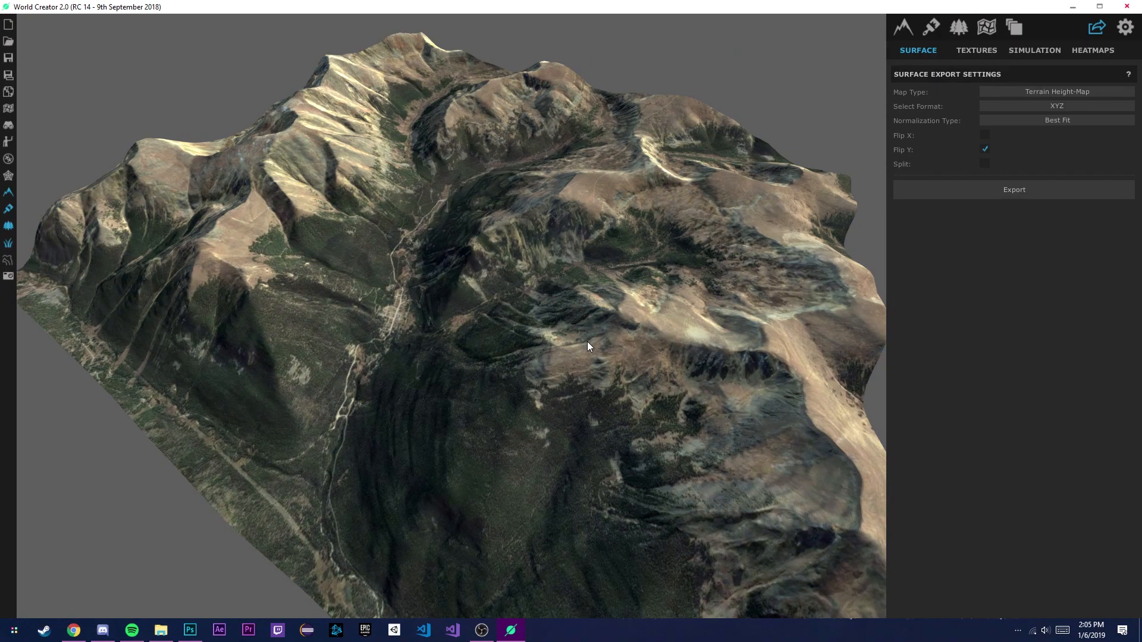
{"action": "left_click", "coordinate": [913, 35]}
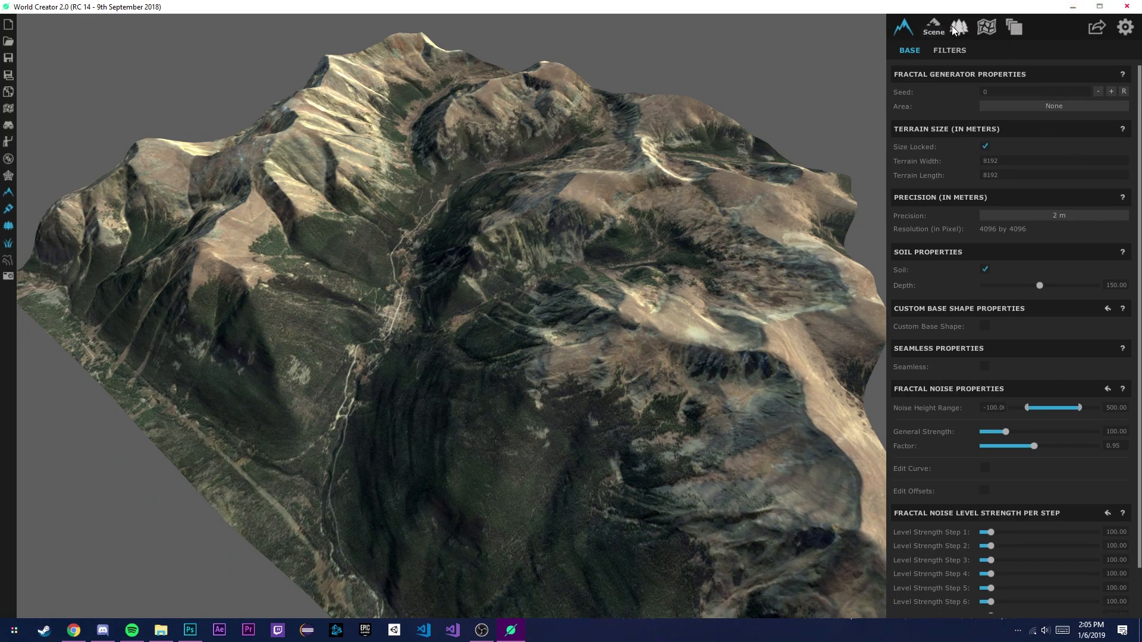
{"action": "left_click", "coordinate": [992, 27]}
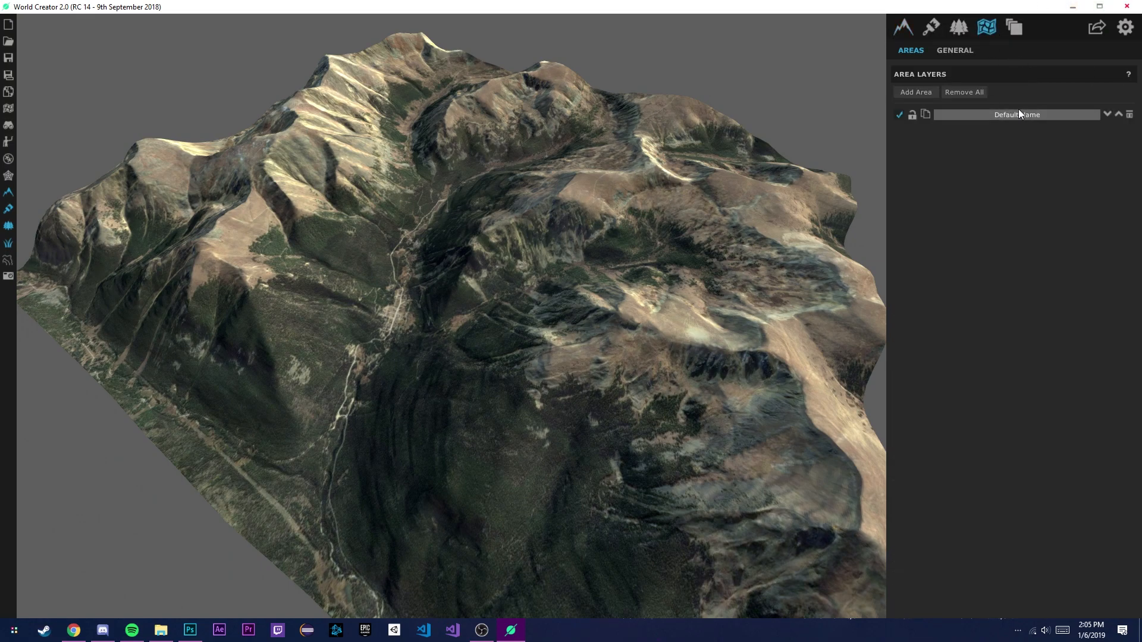
{"action": "left_click", "coordinate": [1031, 116]}
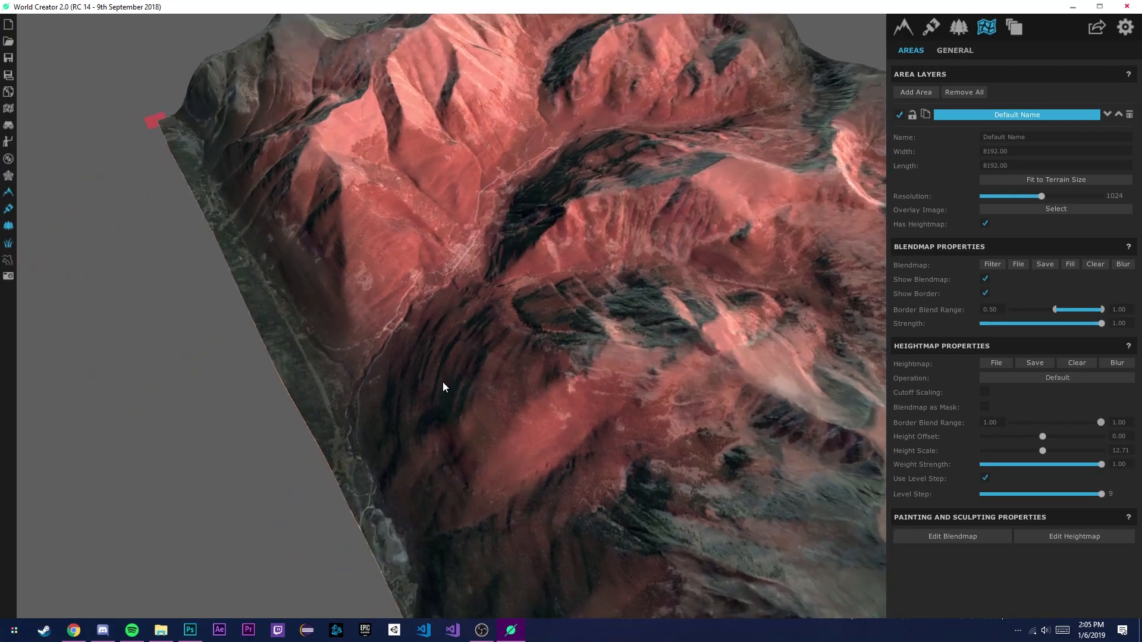
Step: Set the Default Name area's heightmap Level Step to 6 and inspect the terrain surface up close
{"action": "scroll", "coordinate": [443, 382], "scroll_direction": "down", "scroll_amount": 4}
{"action": "middle_click_drag", "start_coordinate": [443, 382], "coordinate": [548, 380]}
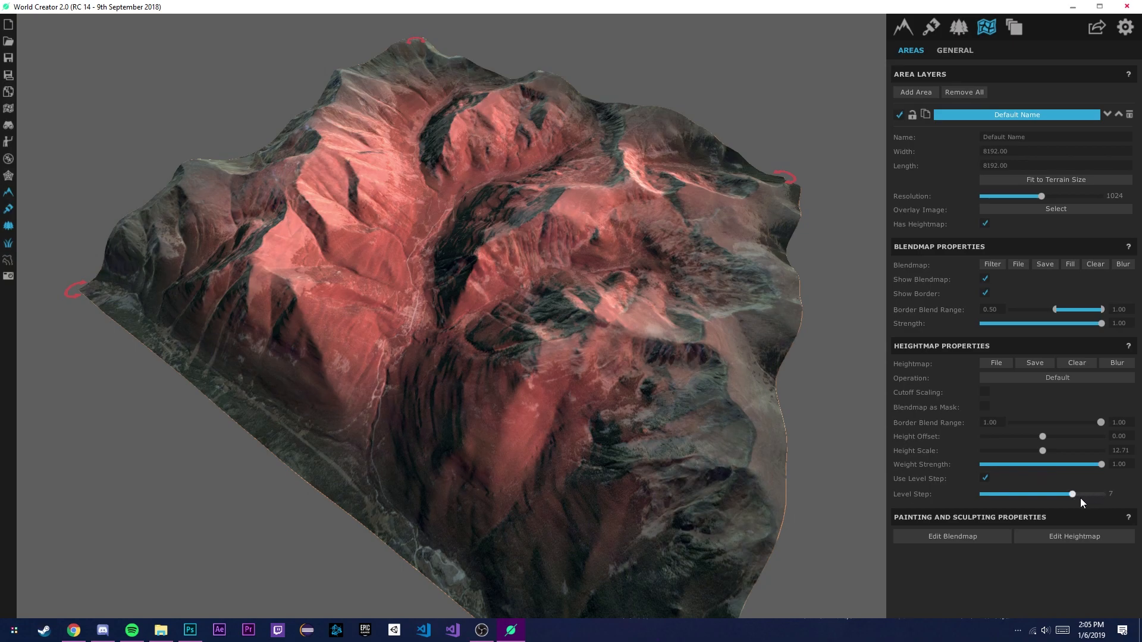
{"action": "key", "text": "w"}
{"action": "right_click_drag", "start_coordinate": [464, 427], "coordinate": [382, 358]}
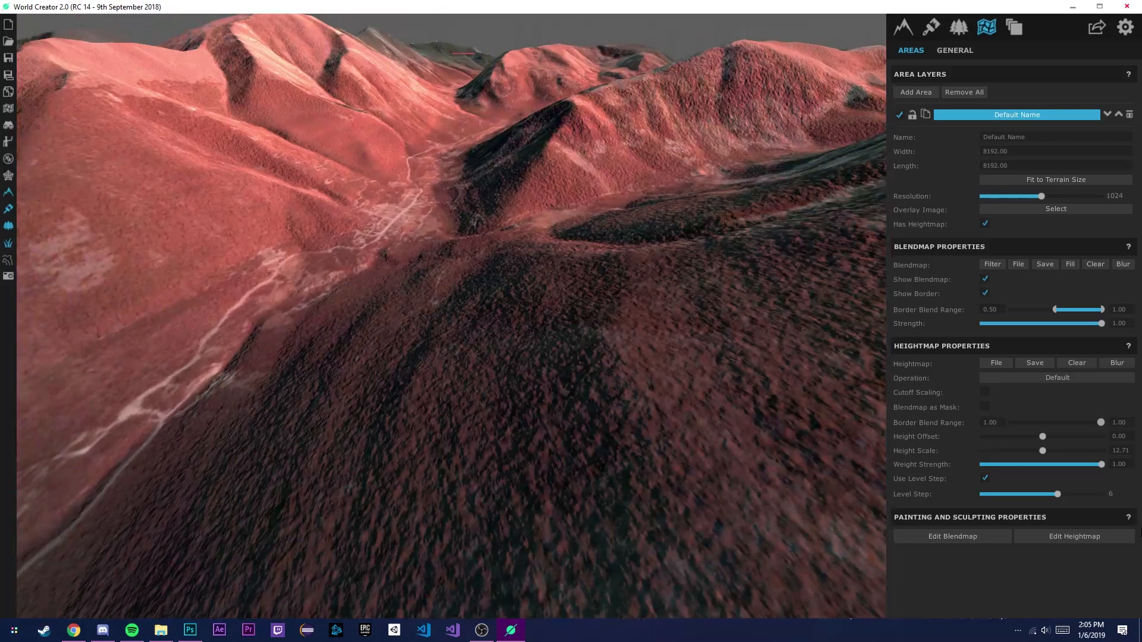
{"action": "mouse_move", "coordinate": [1058, 494]}
{"action": "left_mouse_down"}
{"action": "mouse_move", "coordinate": [1088, 495]}
{"action": "mouse_move", "coordinate": [1044, 488]}
{"action": "mouse_move", "coordinate": [1062, 491]}
{"action": "left_mouse_up"}
{"action": "right_click_drag", "start_coordinate": [556, 466], "coordinate": [795, 356]}
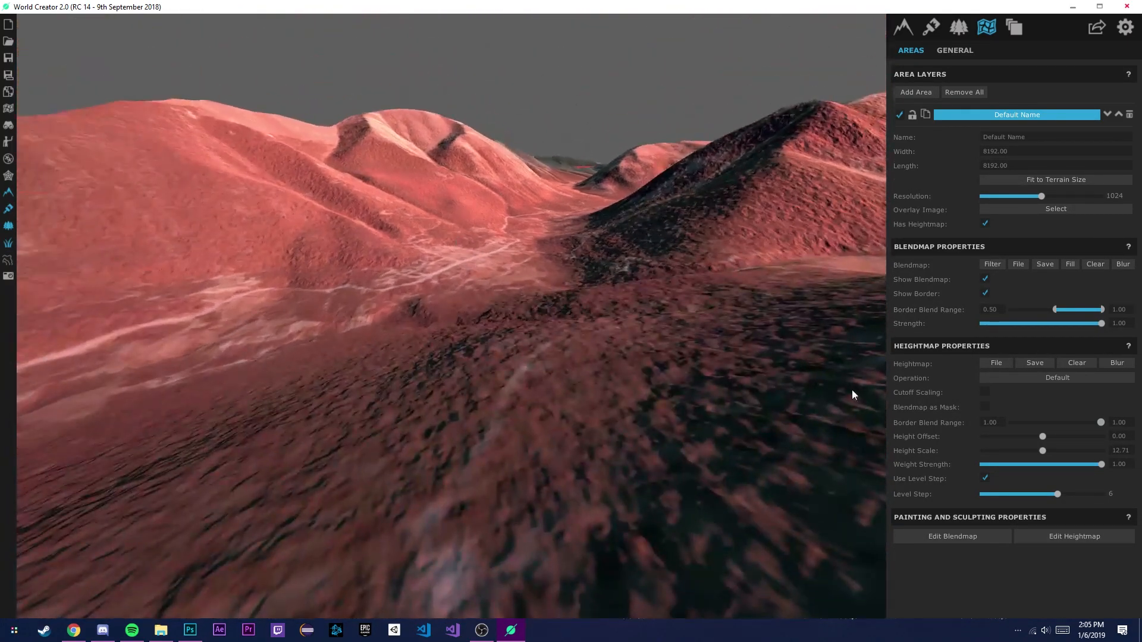
{"action": "mouse_move", "coordinate": [1059, 494]}
{"action": "left_mouse_down"}
{"action": "mouse_move", "coordinate": [1084, 497]}
{"action": "mouse_move", "coordinate": [1061, 495]}
{"action": "left_mouse_up"}
{"action": "right_click_drag", "start_coordinate": [480, 423], "coordinate": [548, 499]}
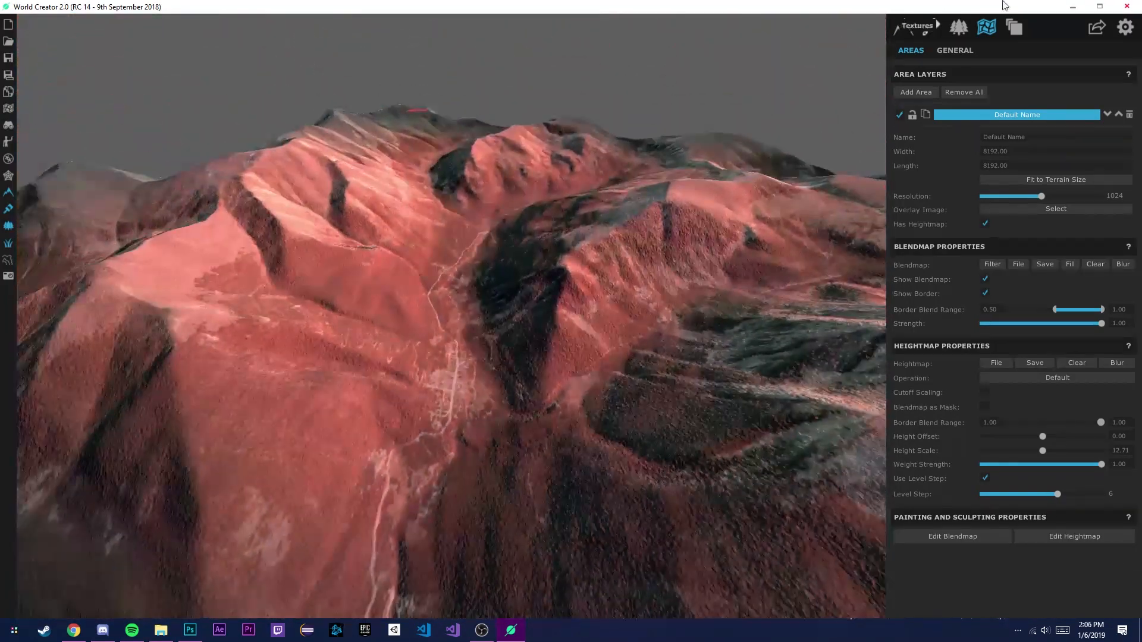
Step: Set the terrain's base precision to 1 m
{"action": "left_click", "coordinate": [901, 27]}
{"action": "left_click", "coordinate": [1044, 214]}
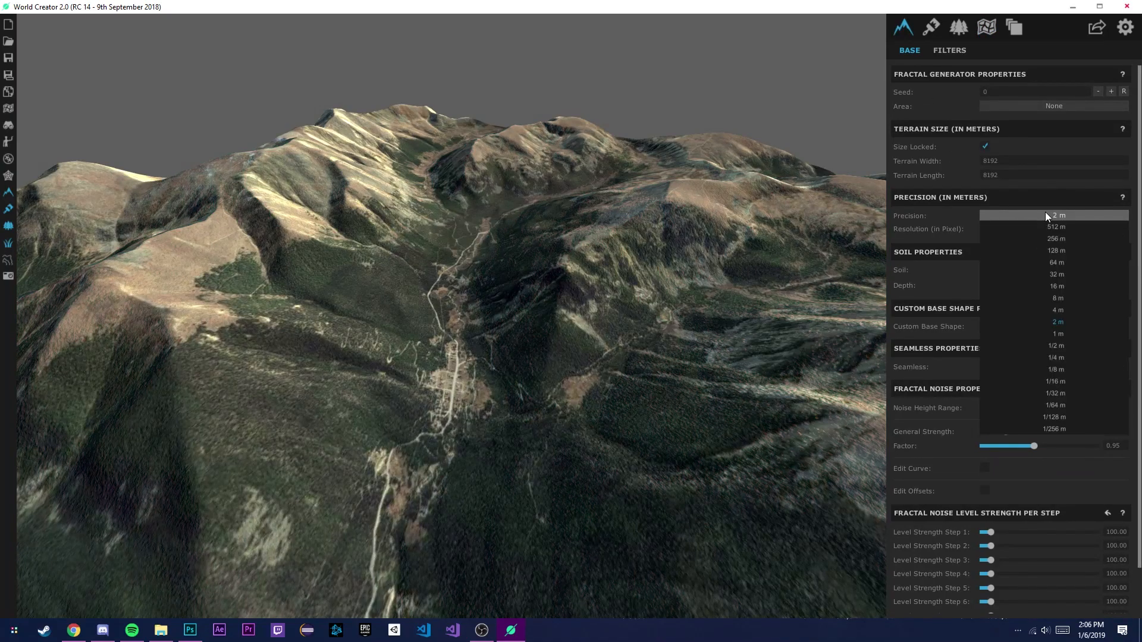
{"action": "left_click", "coordinate": [1066, 333]}
{"action": "right_click_drag", "start_coordinate": [734, 408], "coordinate": [712, 465]}
Step: Set the surface export to a Terrain Normal-Map in PNG format
{"action": "left_click", "coordinate": [1097, 30]}
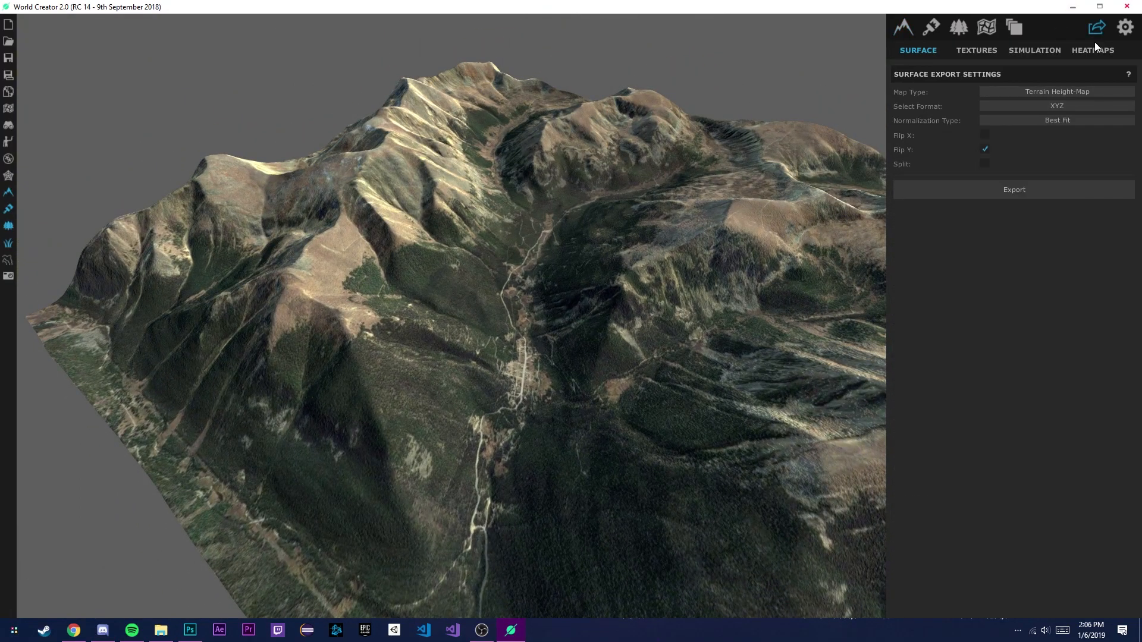
{"action": "left_click", "coordinate": [1073, 91]}
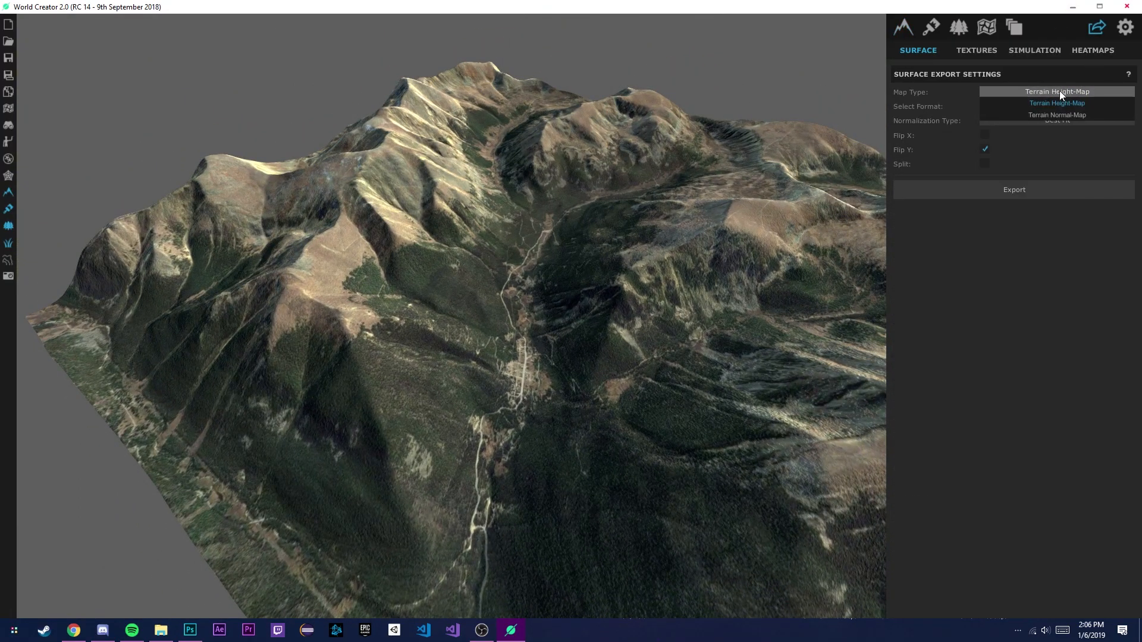
{"action": "left_click", "coordinate": [1076, 114]}
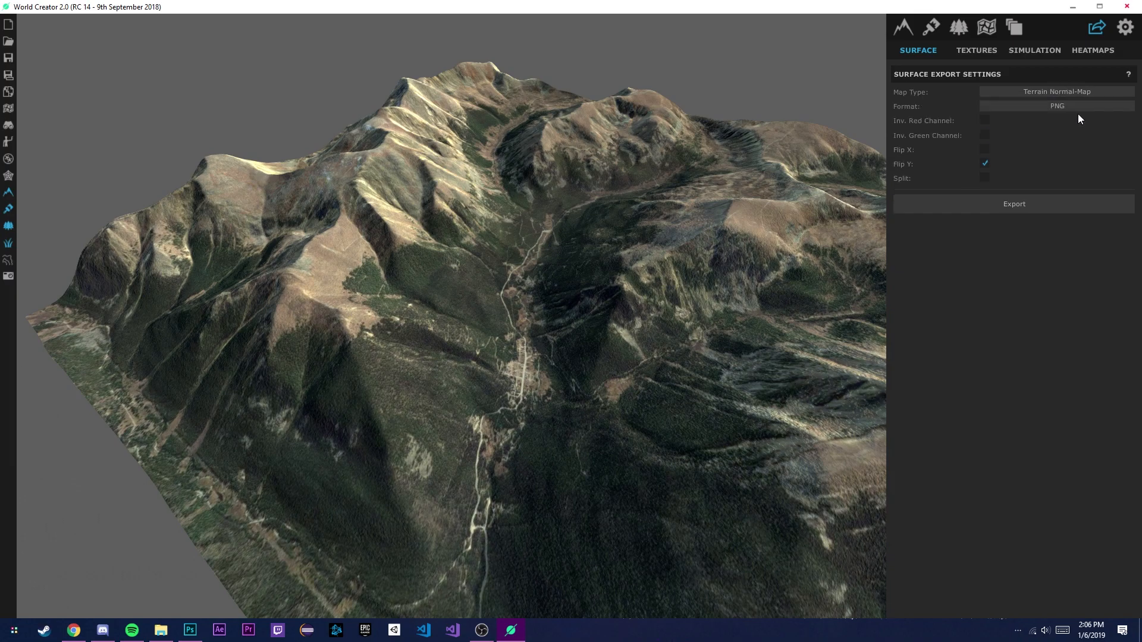
{"action": "left_click", "coordinate": [1075, 105]}
{"action": "left_click", "coordinate": [1075, 106]}
Step: Export the normal map as normalmap.PNG into the tutorialSeries folder
{"action": "left_click", "coordinate": [1001, 205]}
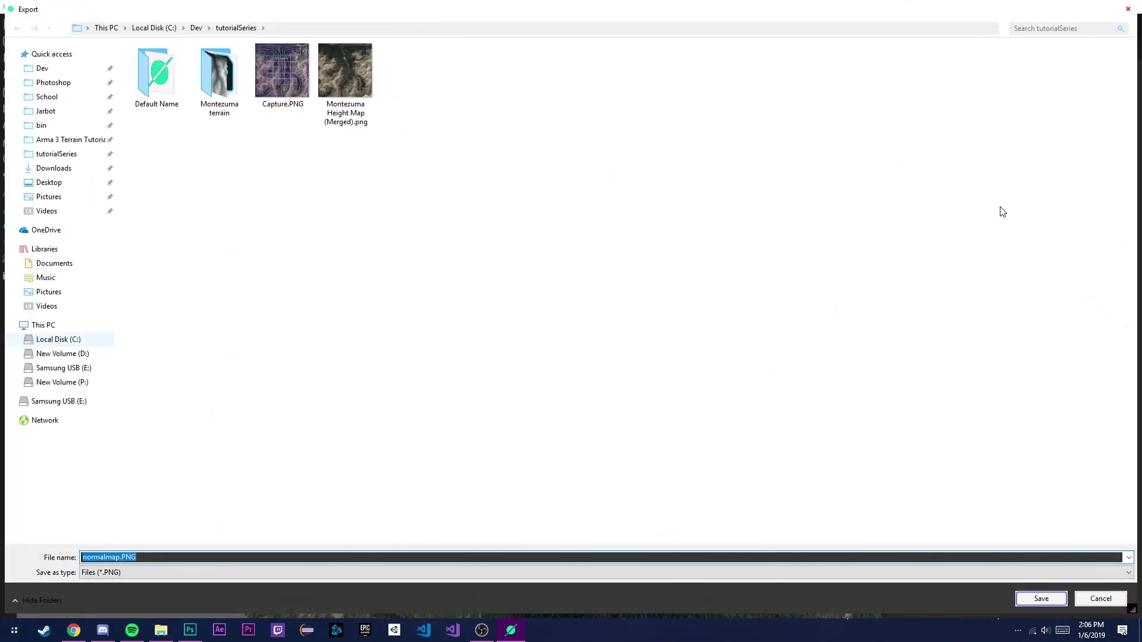
{"action": "left_click", "coordinate": [63, 153]}
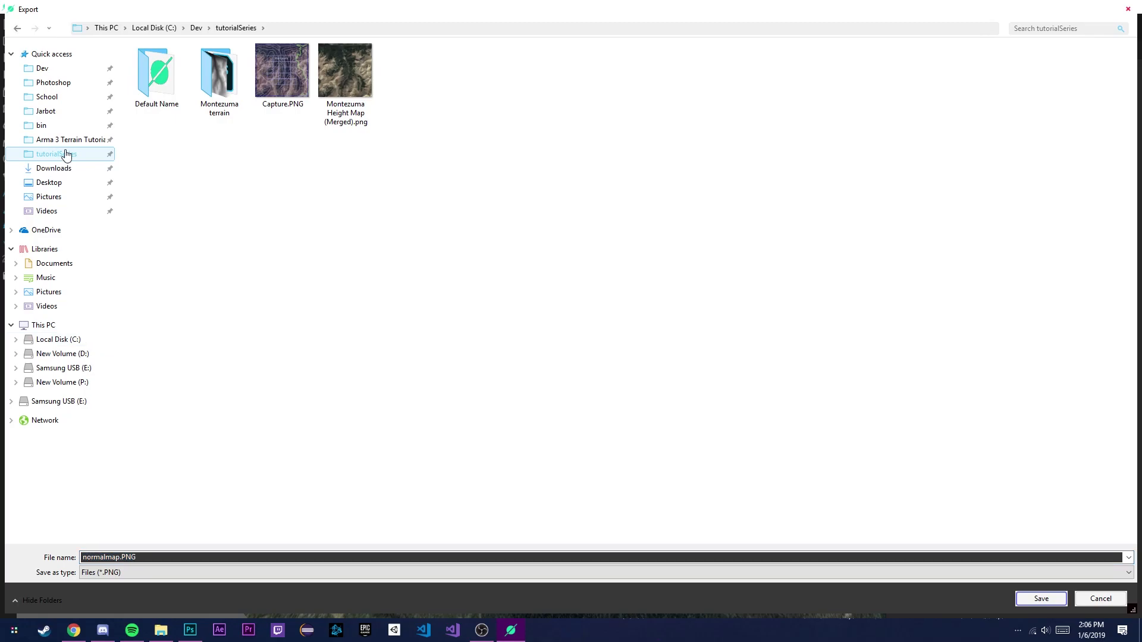
{"action": "left_click", "coordinate": [1049, 598]}
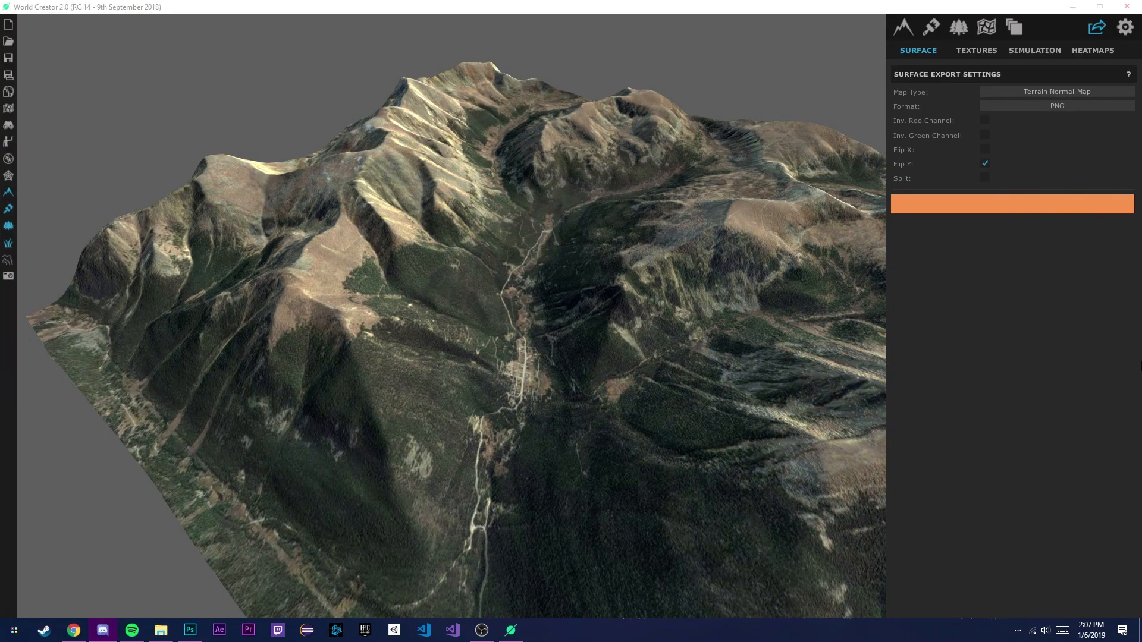
Step: Quit World Creator without saving the project
{"action": "right_click_drag", "start_coordinate": [565, 357], "coordinate": [558, 393]}
{"action": "scroll", "coordinate": [547, 381], "scroll_direction": "up", "scroll_amount": 4}
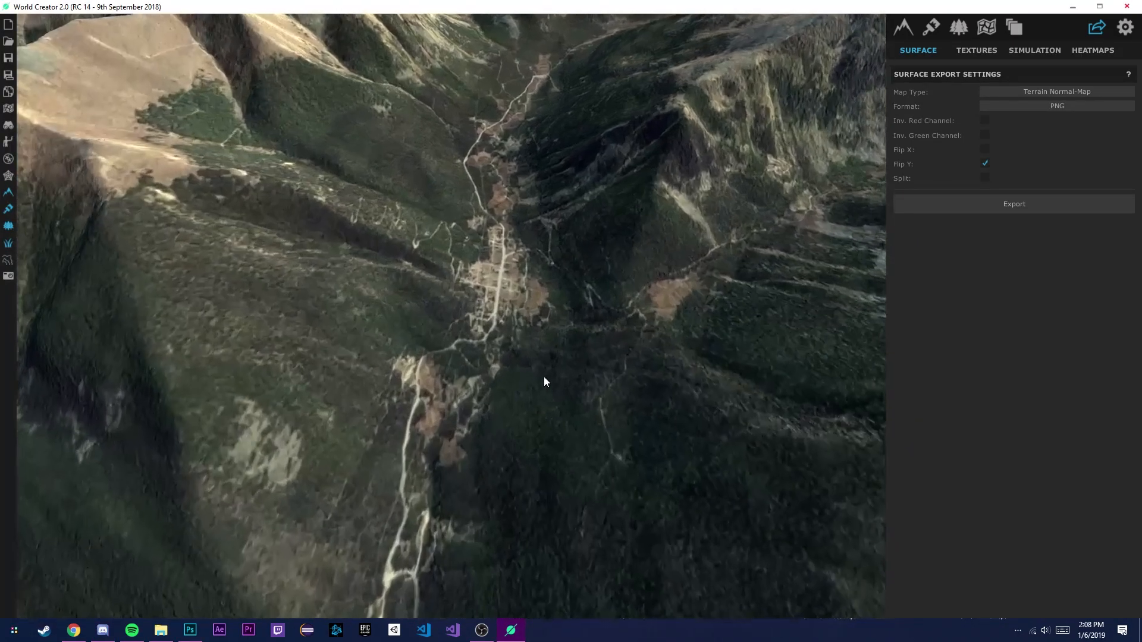
{"action": "left_click", "coordinate": [1127, 7]}
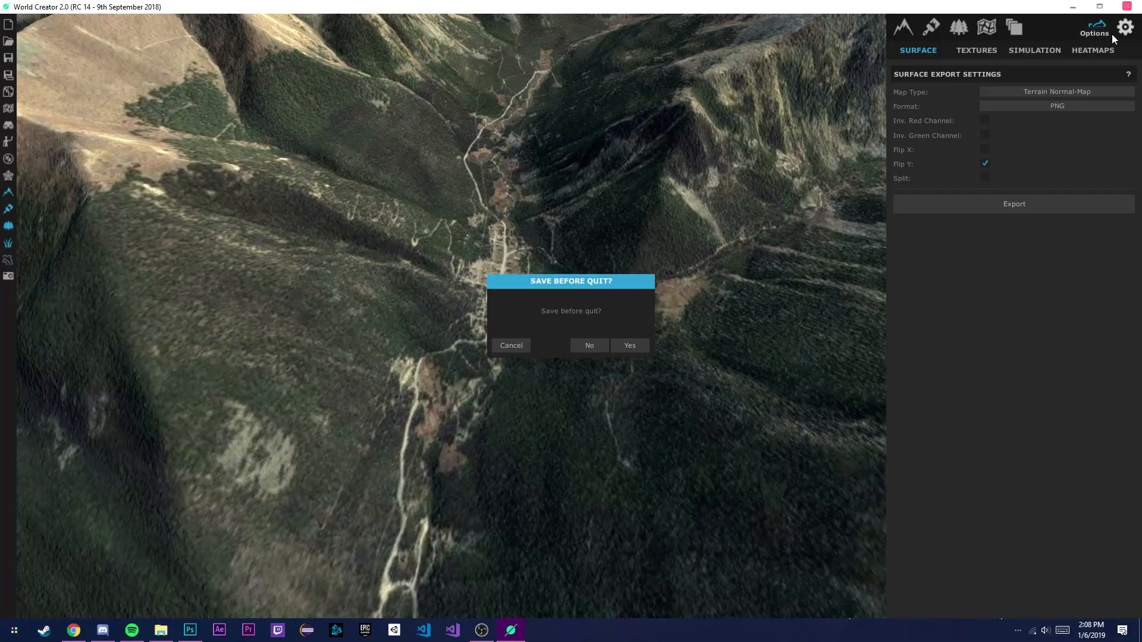
{"action": "left_click", "coordinate": [590, 345]}
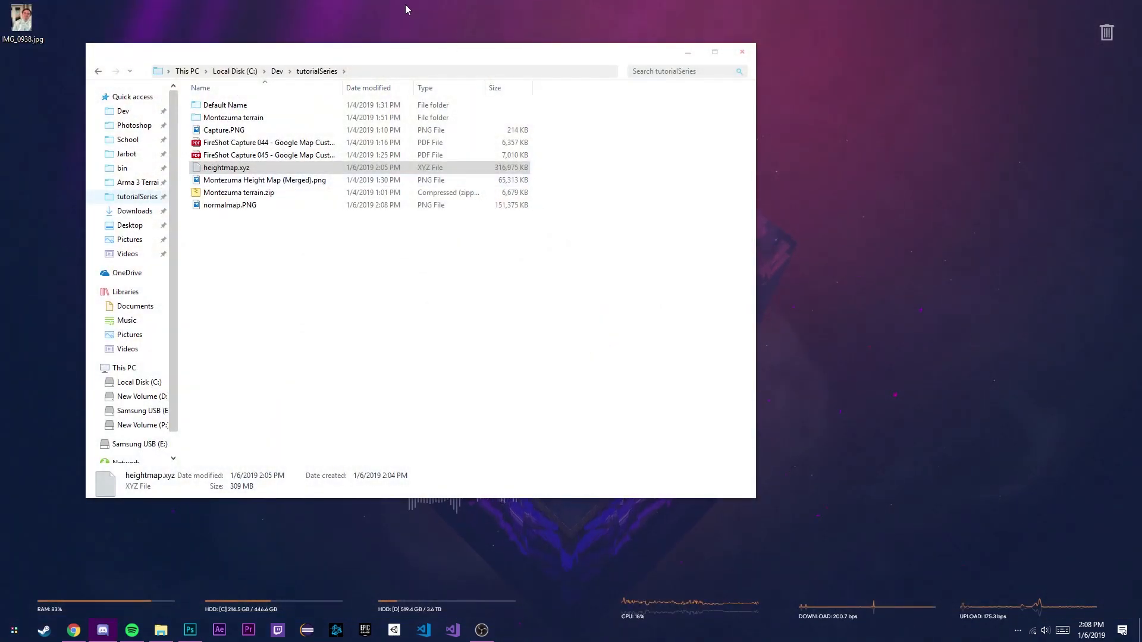
Step: Maximize the tutorialSeries folder window and open normalmap.PNG to view the exported image
{"action": "left_click", "coordinate": [569, 104]}
{"action": "left_click_drag", "start_coordinate": [484, 51], "coordinate": [684, 1]}
{"action": "double_click", "coordinate": [164, 159]}
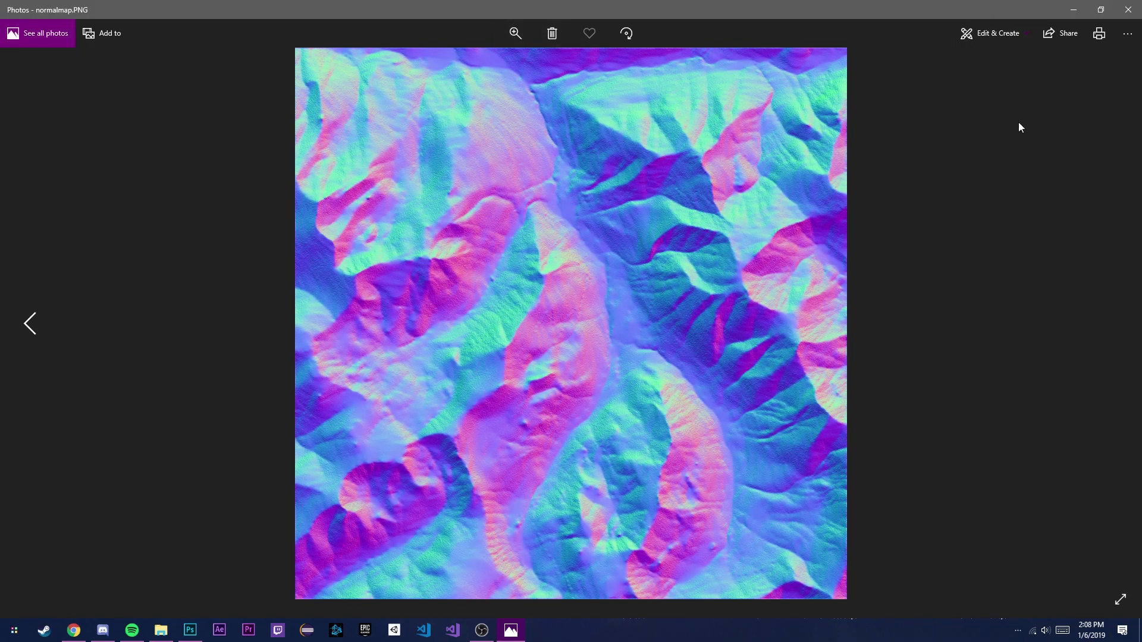
Step: Compare the exported normalmap.PNG with the satellite image Montezuma Height Map (Merged).png, checking that their orientation and terrain features match
{"action": "left_click", "coordinate": [1127, 10]}
{"action": "double_click", "coordinate": [200, 133]}
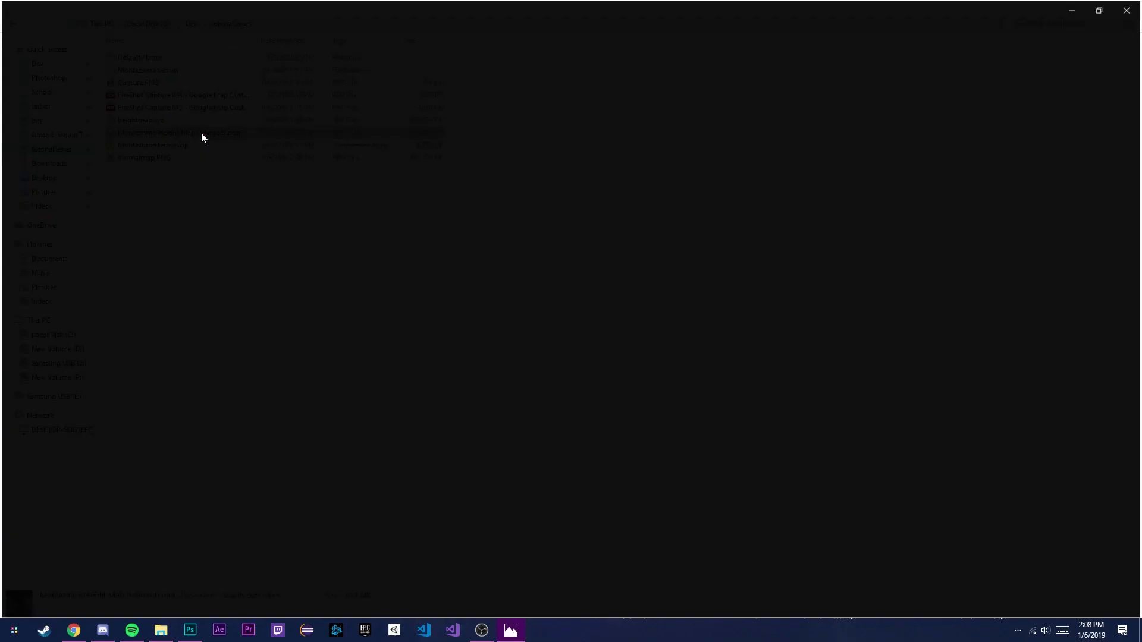
{"action": "left_click", "coordinate": [1128, 10]}
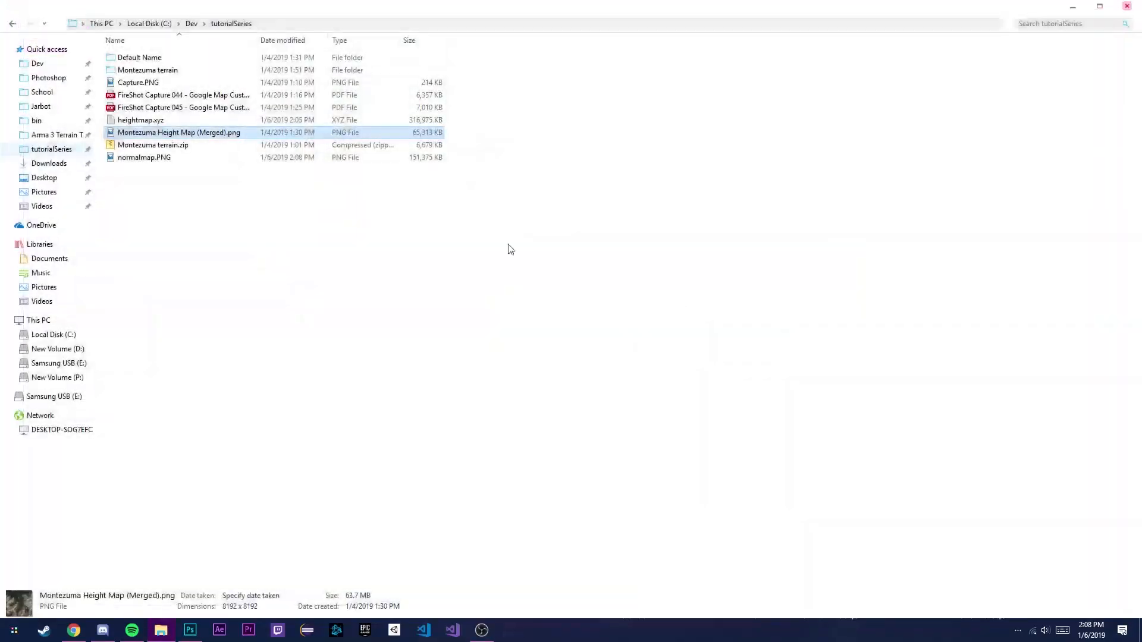
{"action": "double_click", "coordinate": [168, 157]}
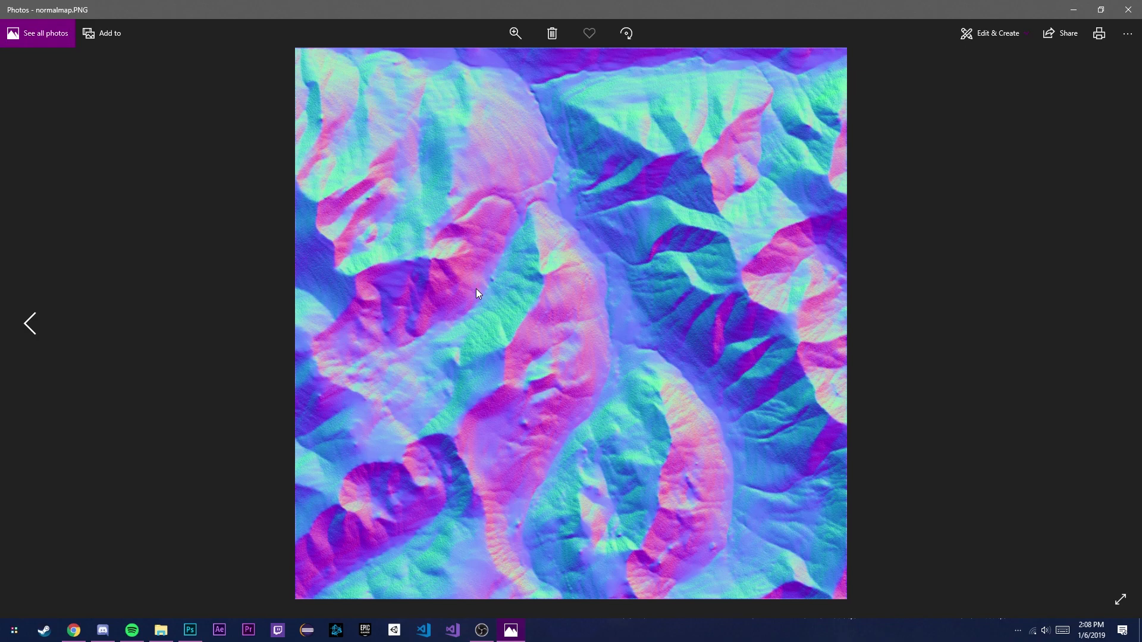
{"action": "key", "text": "Left"}
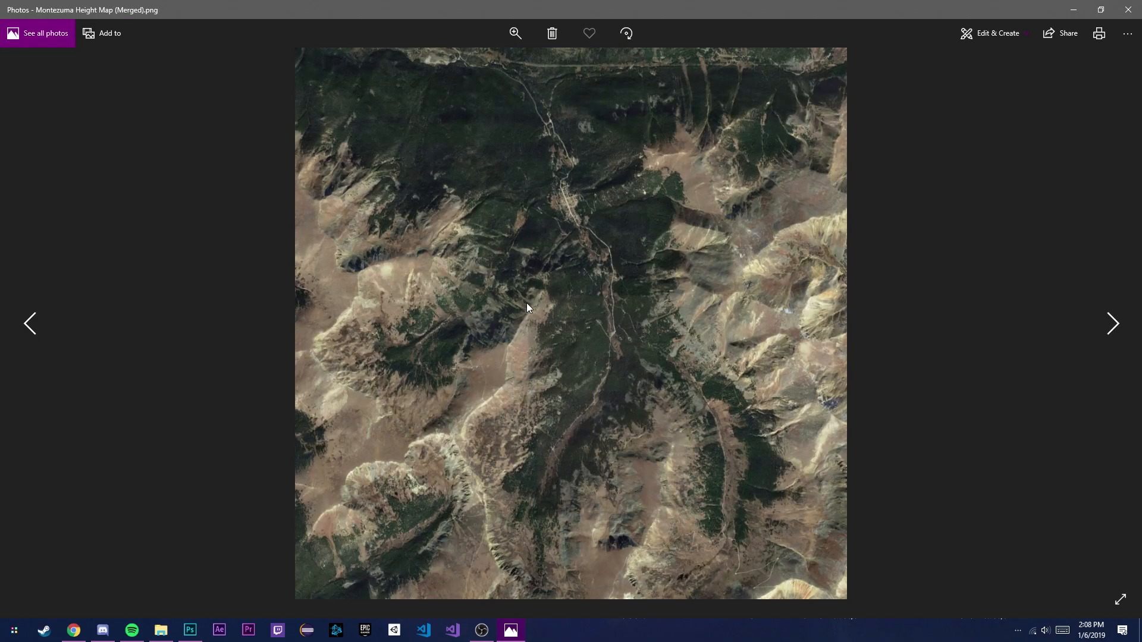
{"action": "key", "text": "Right"}
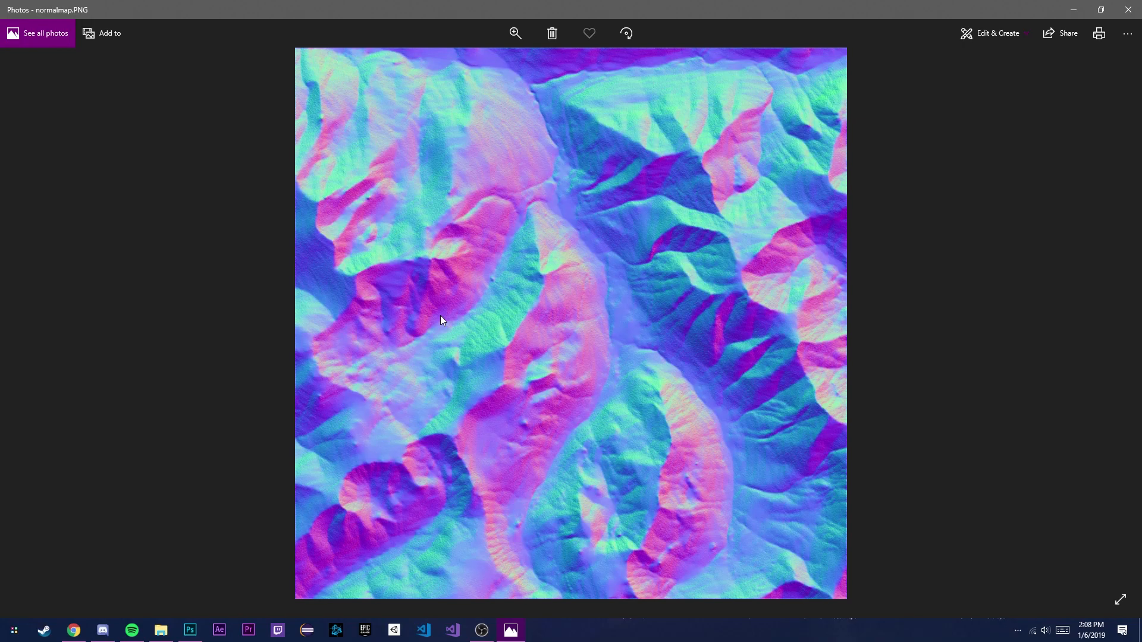
Step: Examine the fine surface detail of normalmap.PNG at close range and close the image viewer
{"action": "scroll", "coordinate": [767, 167], "scroll_direction": "up", "scroll_amount": 2, "text": "ctrl"}
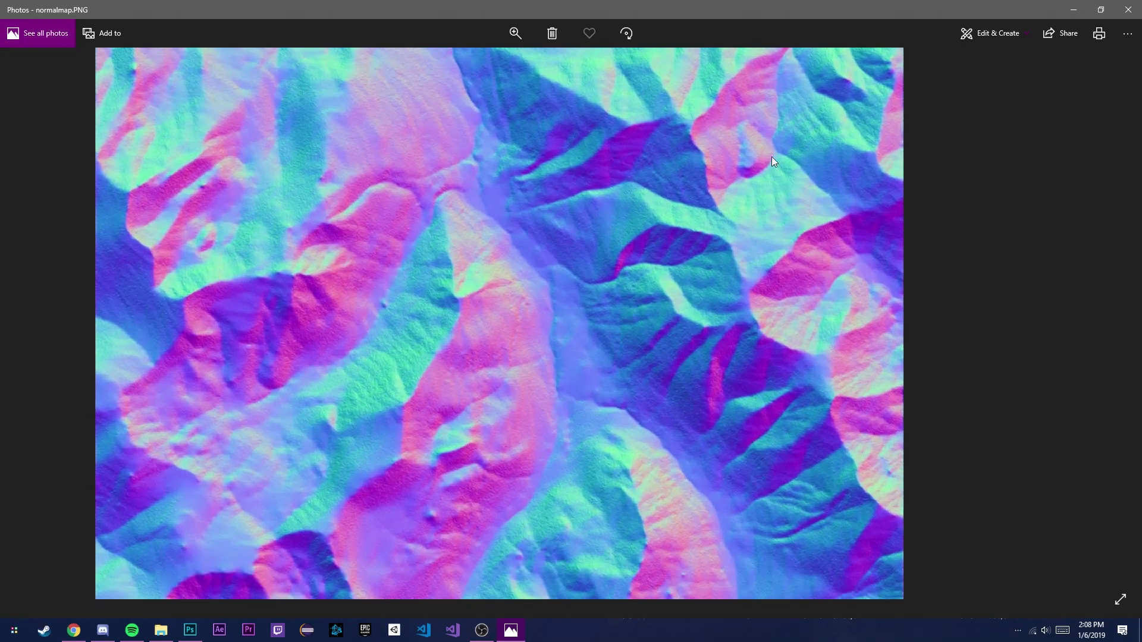
{"action": "scroll", "coordinate": [740, 194], "scroll_direction": "down", "scroll_amount": 2, "text": "ctrl"}
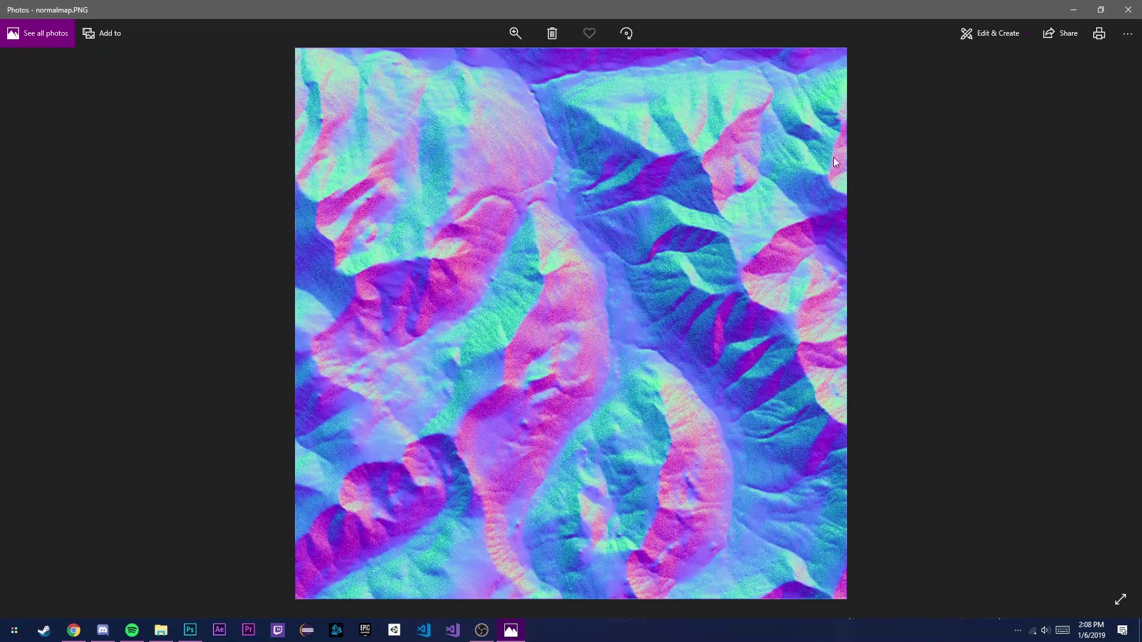
{"action": "scroll", "coordinate": [681, 223], "scroll_direction": "up", "scroll_amount": 3, "text": "ctrl"}
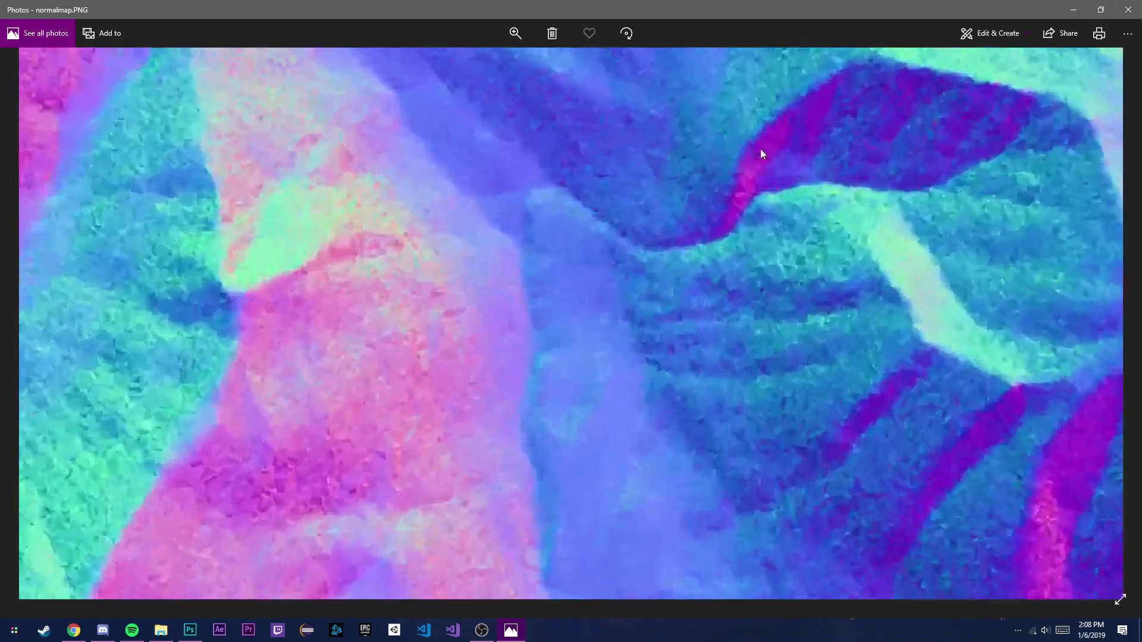
{"action": "scroll", "coordinate": [760, 148], "scroll_direction": "up", "scroll_amount": 1, "text": "ctrl"}
{"action": "scroll", "coordinate": [99, 423], "scroll_direction": "up", "scroll_amount": 2, "text": "ctrl"}
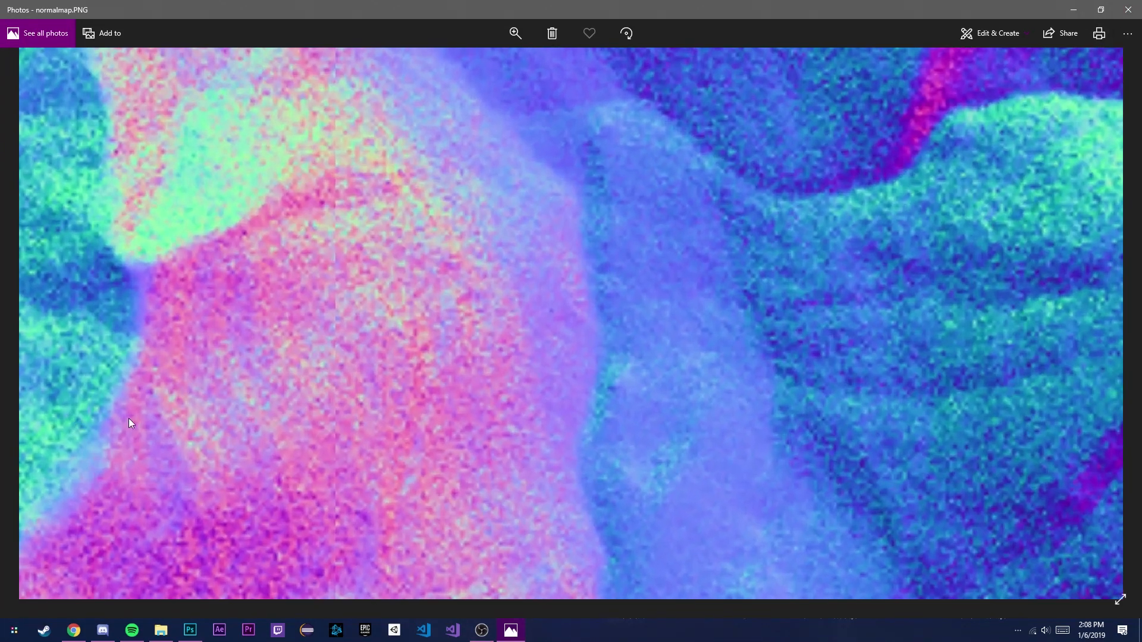
{"action": "scroll", "coordinate": [533, 387], "scroll_direction": "down", "scroll_amount": 1, "text": "ctrl"}
{"action": "scroll", "coordinate": [478, 397], "scroll_direction": "up", "scroll_amount": 3, "text": "ctrl"}
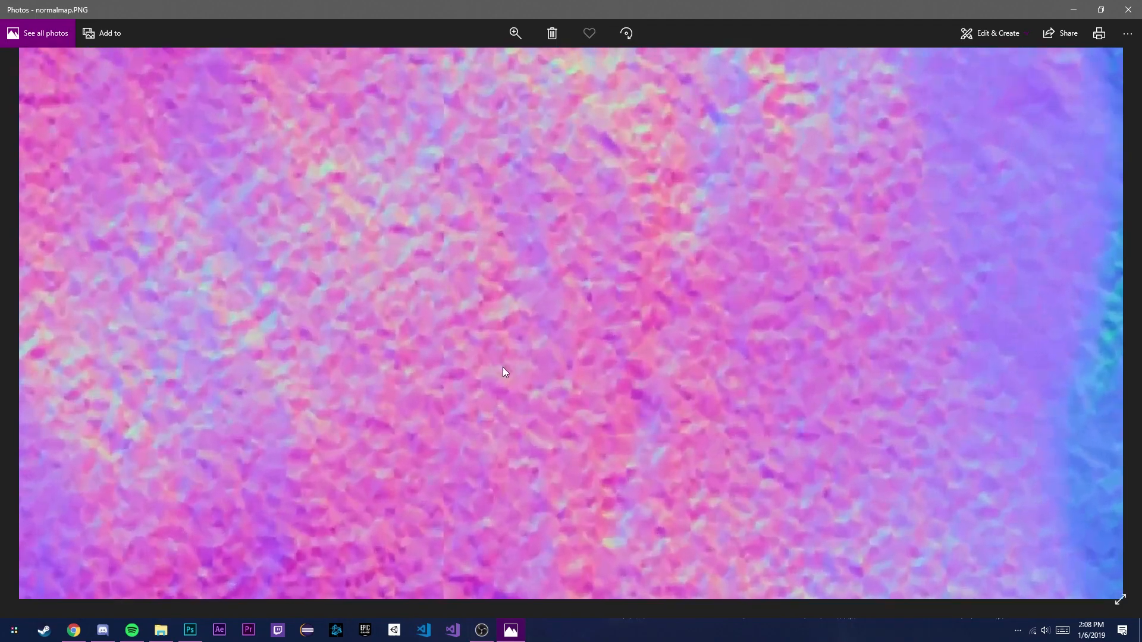
{"action": "scroll", "coordinate": [576, 299], "scroll_direction": "down", "scroll_amount": 5, "text": "ctrl"}
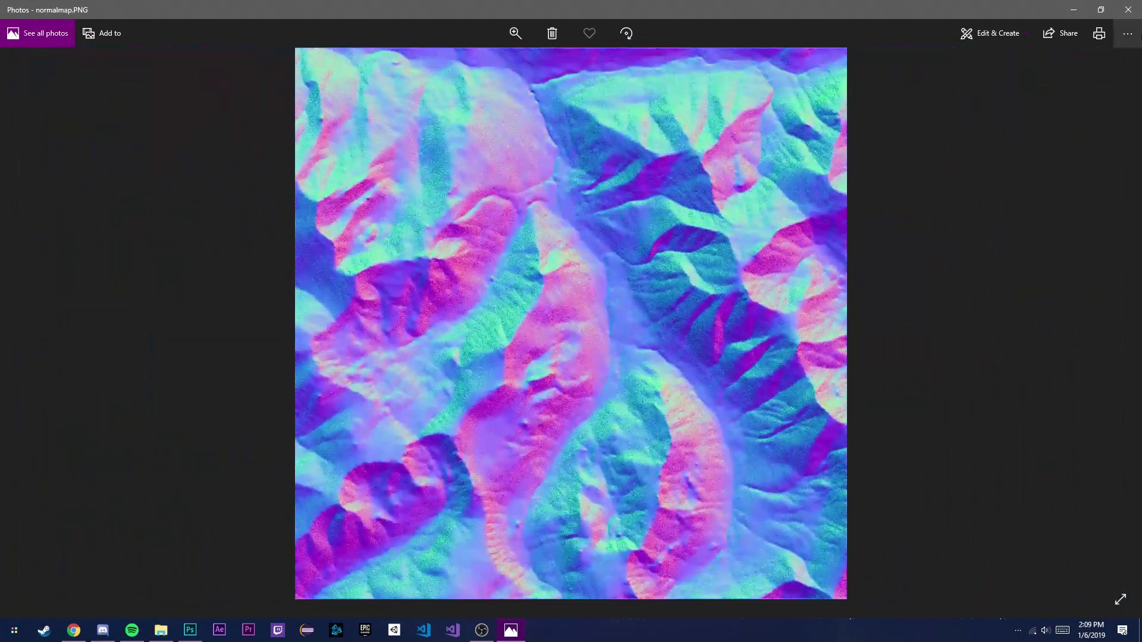
{"action": "left_click", "coordinate": [1128, 10]}
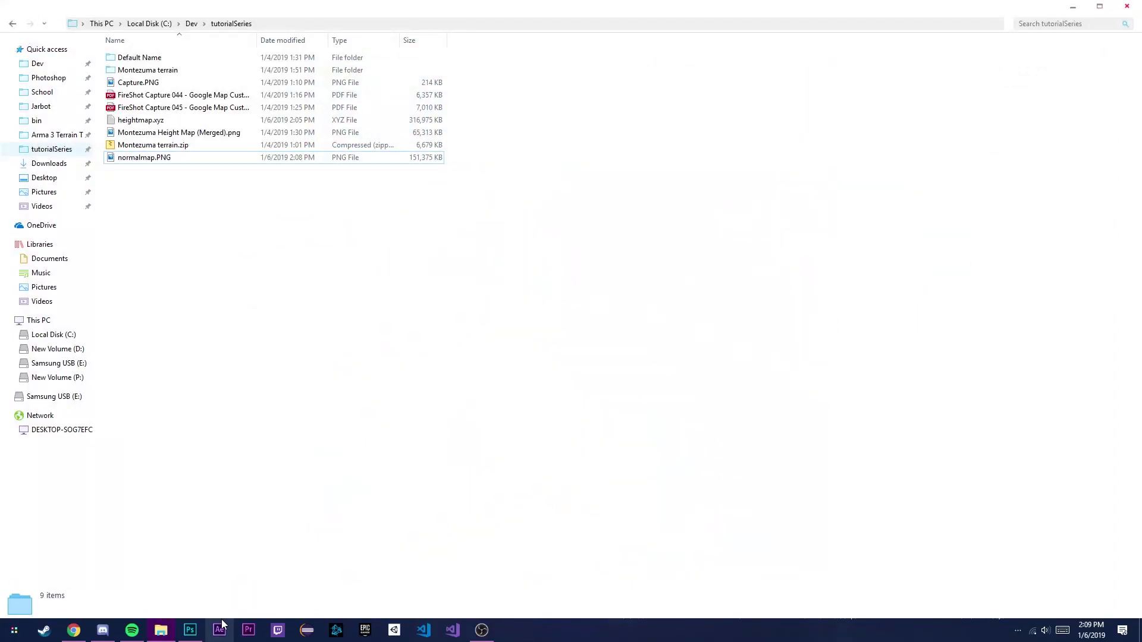
Step: Switch to Photoshop, open normalmap.PNG from the tutorialSeries folder in it and maximize the window
{"action": "left_click", "coordinate": [189, 630]}
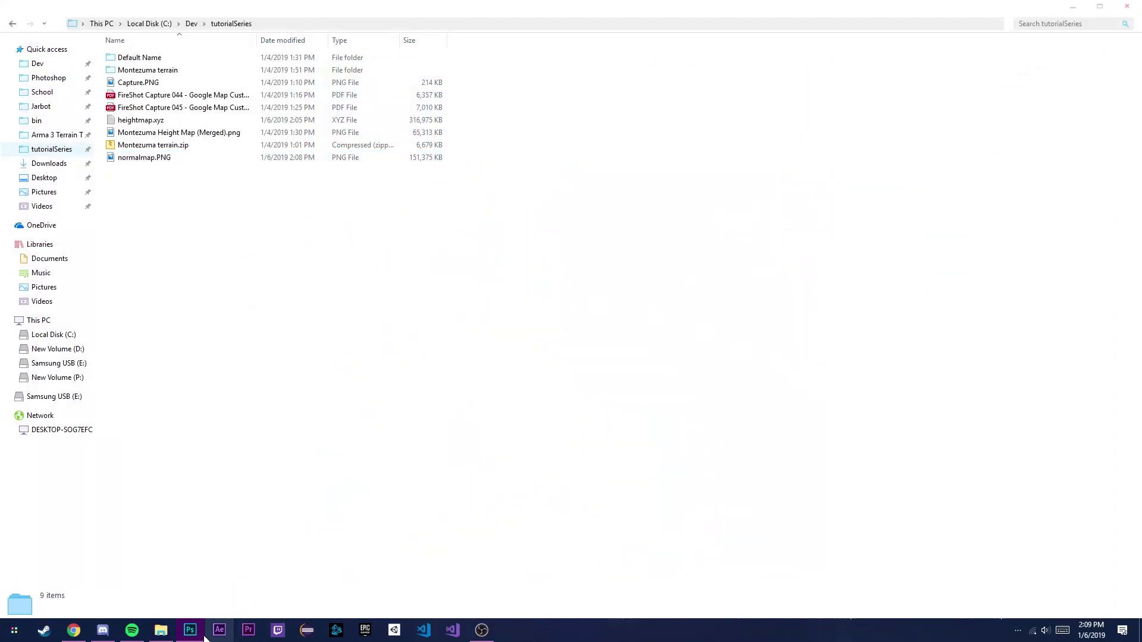
{"action": "left_click_drag", "start_coordinate": [0, 416], "coordinate": [375, 133]}
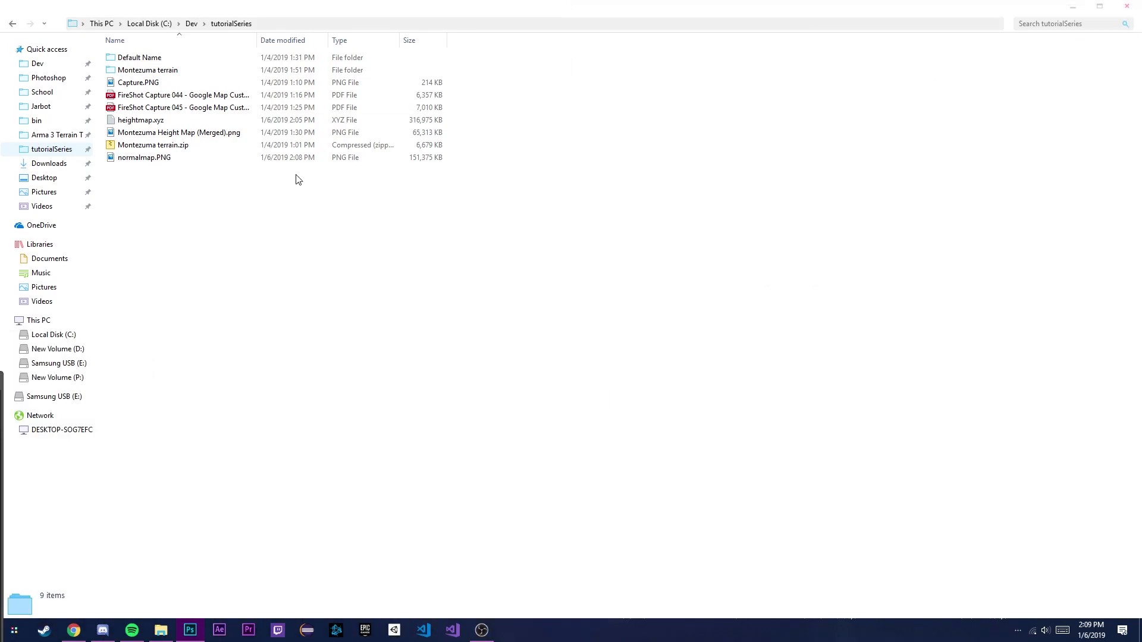
{"action": "left_click_drag", "start_coordinate": [0, 380], "coordinate": [648, 242]}
{"action": "left_click_drag", "start_coordinate": [135, 159], "coordinate": [480, 378]}
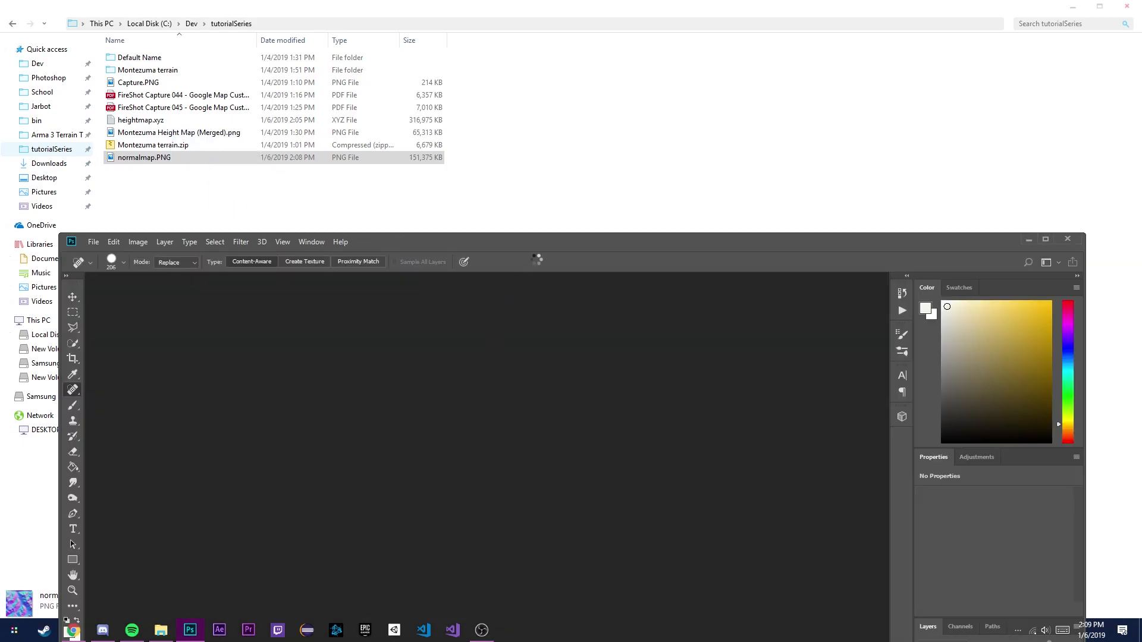
{"action": "left_click_drag", "start_coordinate": [541, 246], "coordinate": [558, 0]}
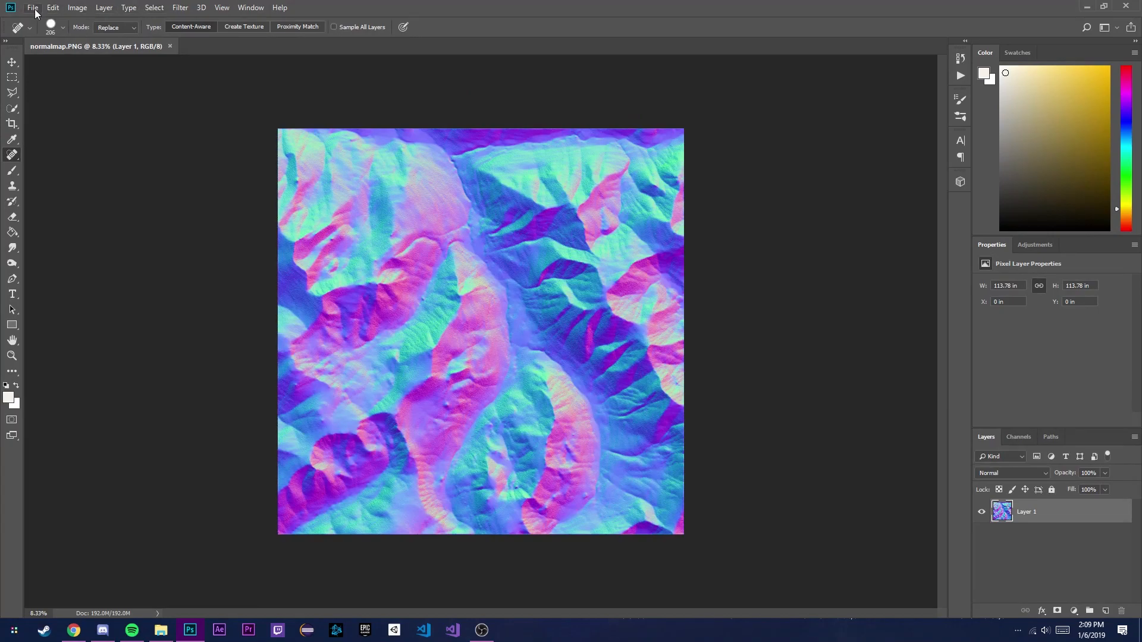
Step: Check the normal map's pixel dimensions without changing its size
{"action": "left_click", "coordinate": [78, 7]}
{"action": "left_click", "coordinate": [109, 100]}
{"action": "left_click", "coordinate": [721, 304]}
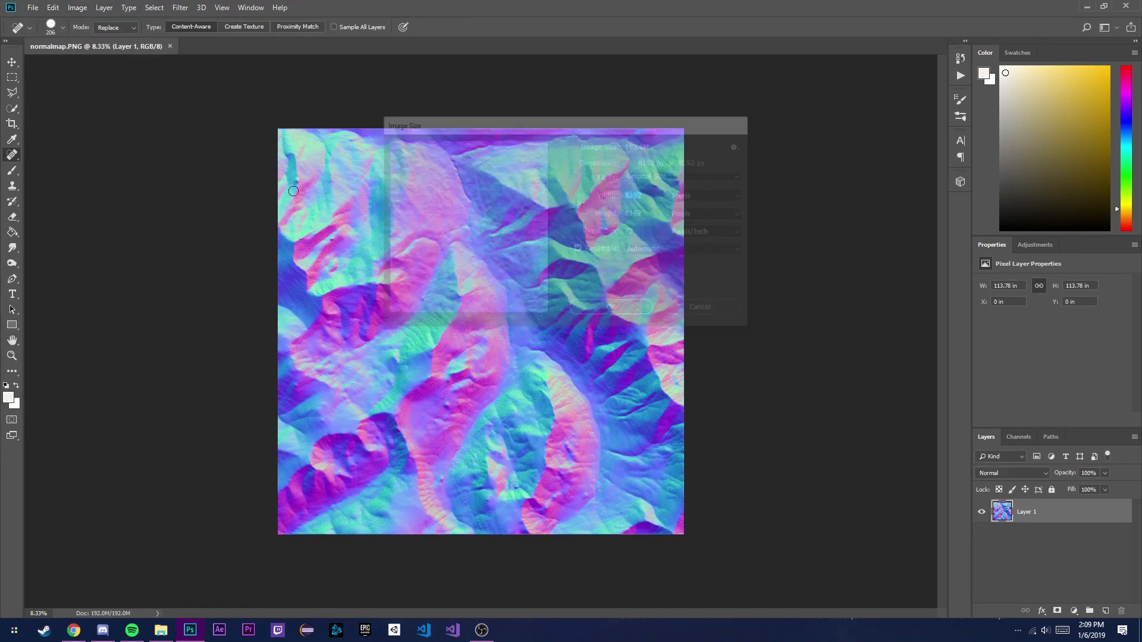
Step: Save a copy of the normal map as a 24-bit Windows BMP in P:\tutorialMap\source
{"action": "left_click", "coordinate": [33, 7]}
{"action": "left_click", "coordinate": [68, 138]}
{"action": "scroll", "coordinate": [72, 208], "scroll_direction": "down", "scroll_amount": 3}
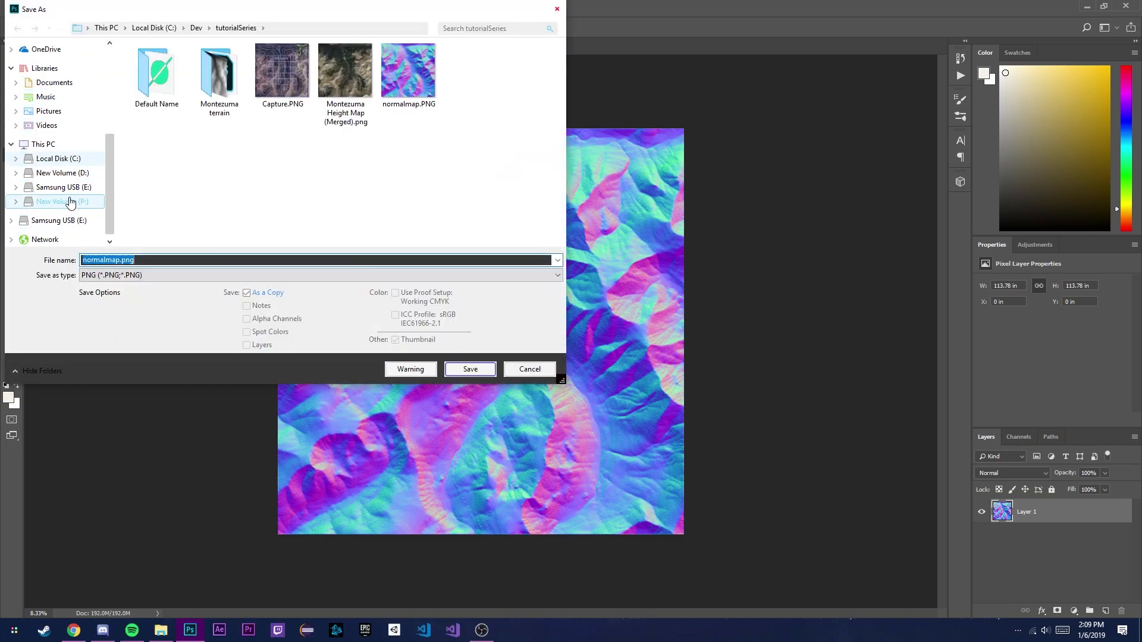
{"action": "left_click", "coordinate": [62, 201]}
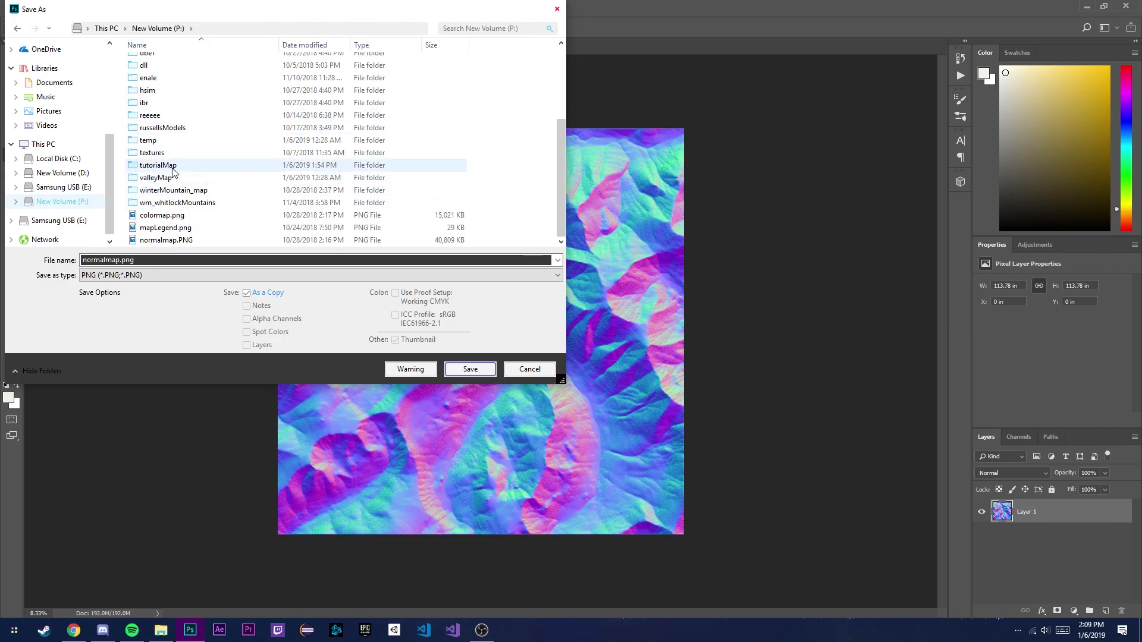
{"action": "double_click", "coordinate": [168, 165]}
{"action": "double_click", "coordinate": [174, 63]}
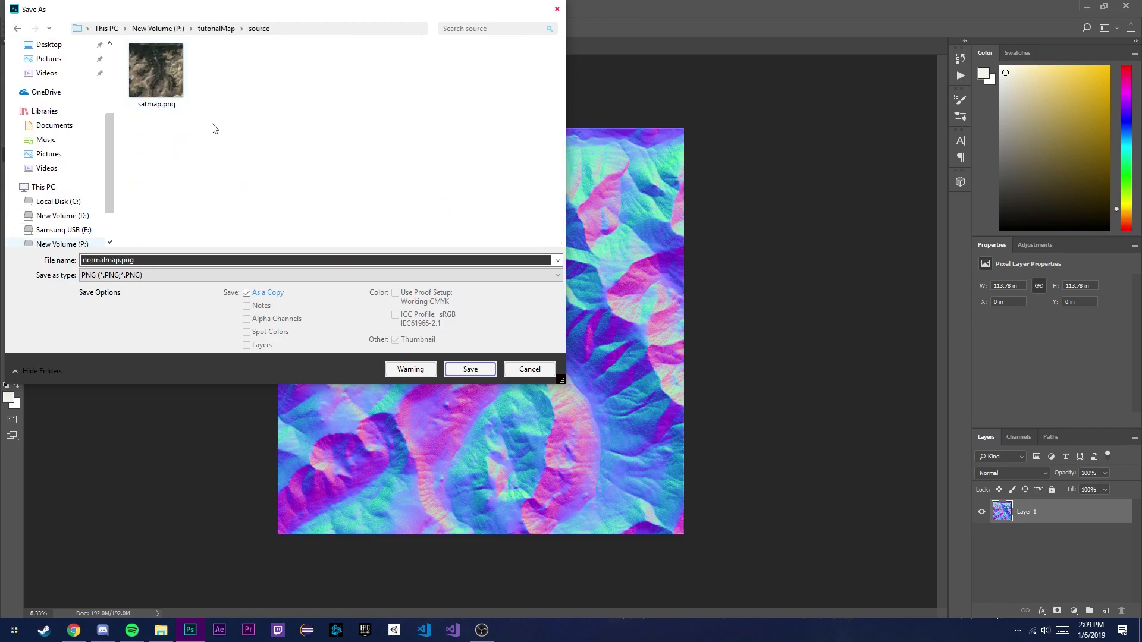
{"action": "left_click", "coordinate": [164, 274]}
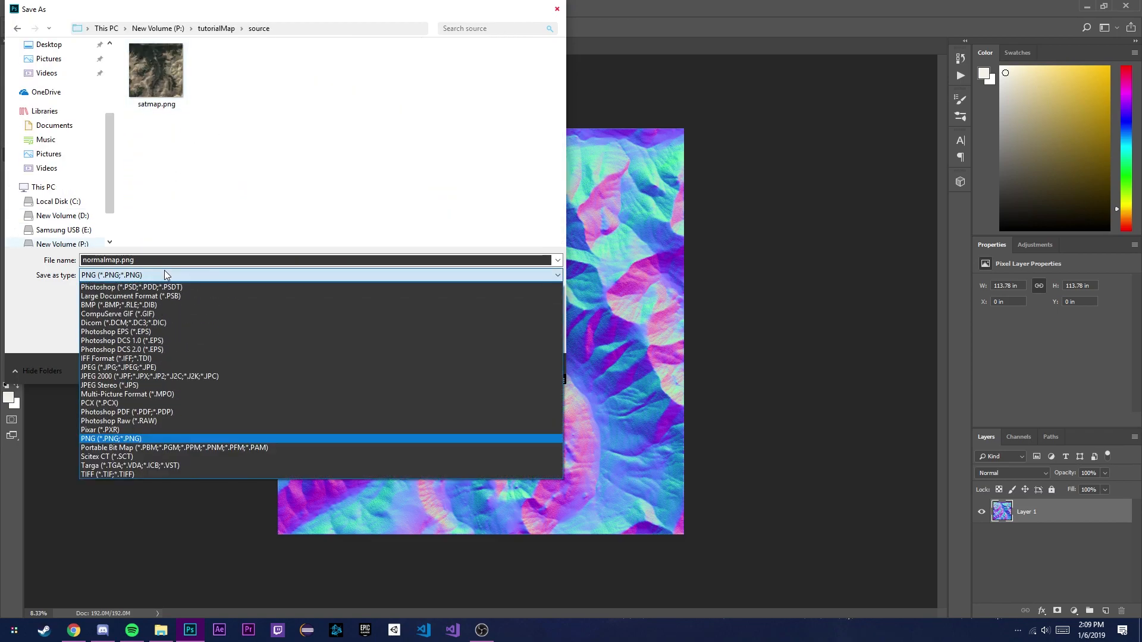
{"action": "left_click", "coordinate": [161, 304]}
{"action": "left_click", "coordinate": [472, 371]}
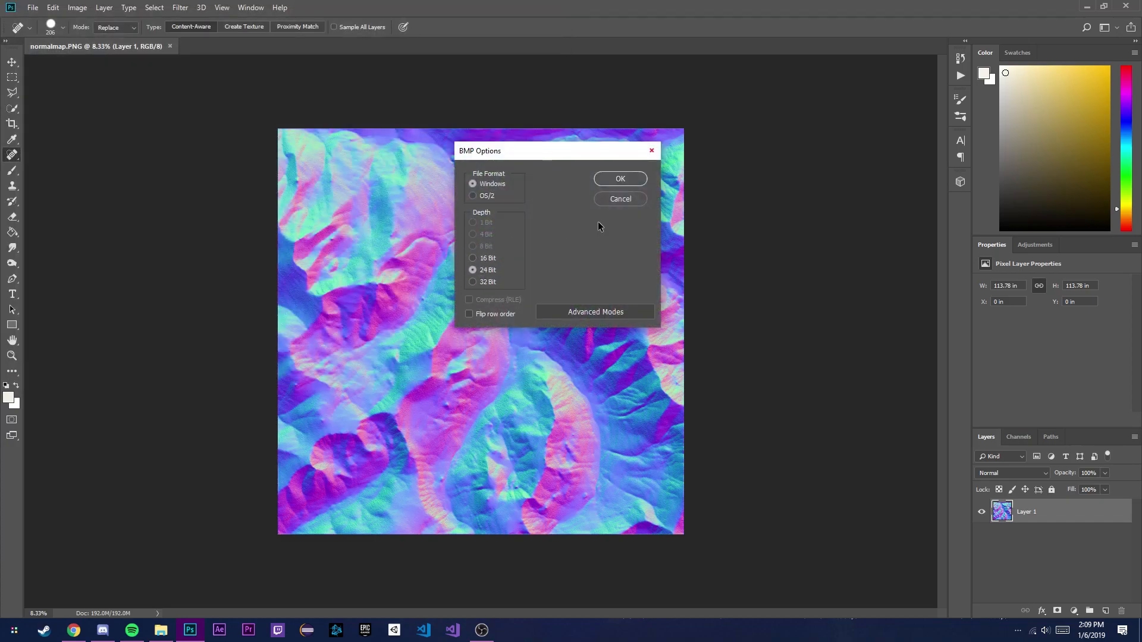
{"action": "left_click", "coordinate": [624, 178]}
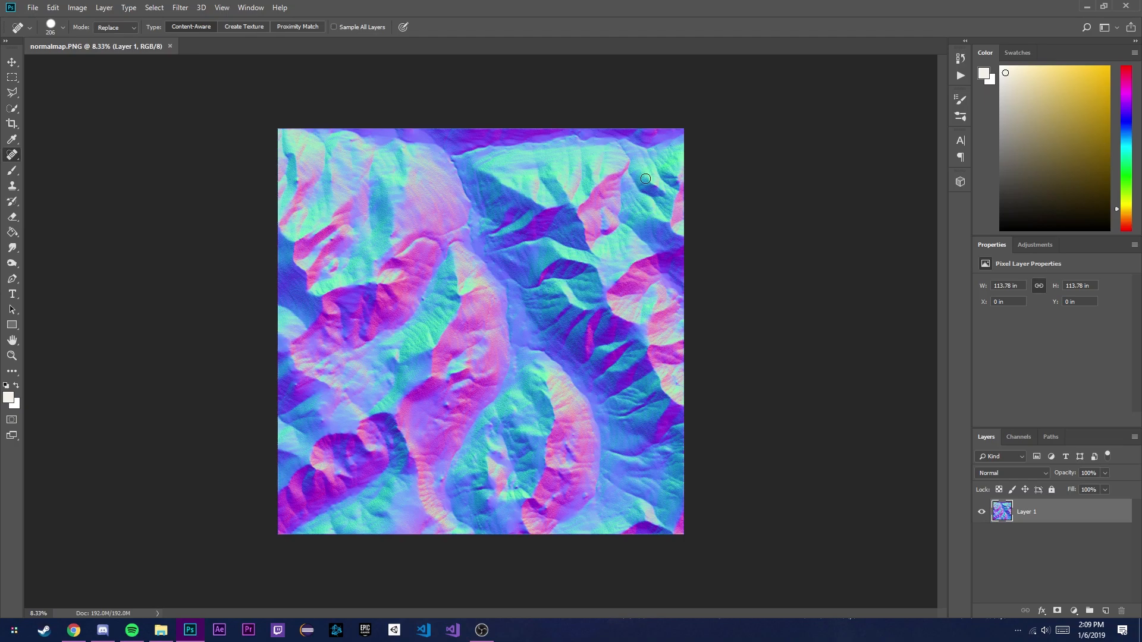
Step: Find satmap.png in P:\tutorialMap\source with File Explorer and open it in Photoshop as a separate document
{"action": "left_click", "coordinate": [161, 630]}
{"action": "left_click", "coordinate": [74, 382]}
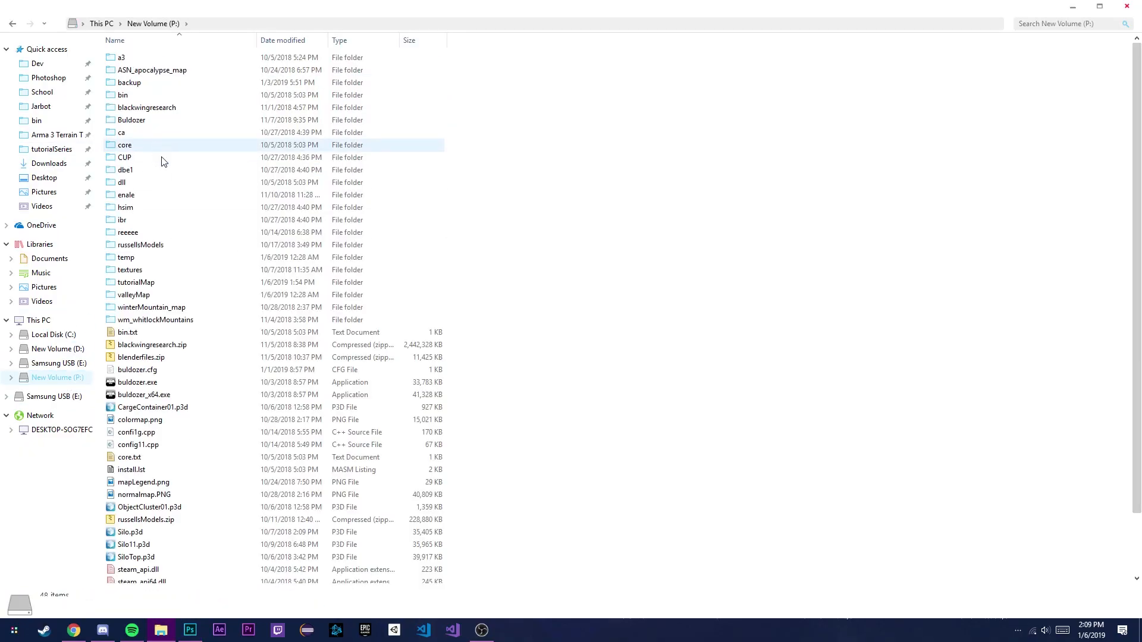
{"action": "left_click", "coordinate": [170, 283]}
{"action": "left_click", "coordinate": [173, 283]}
{"action": "double_click", "coordinate": [181, 285]}
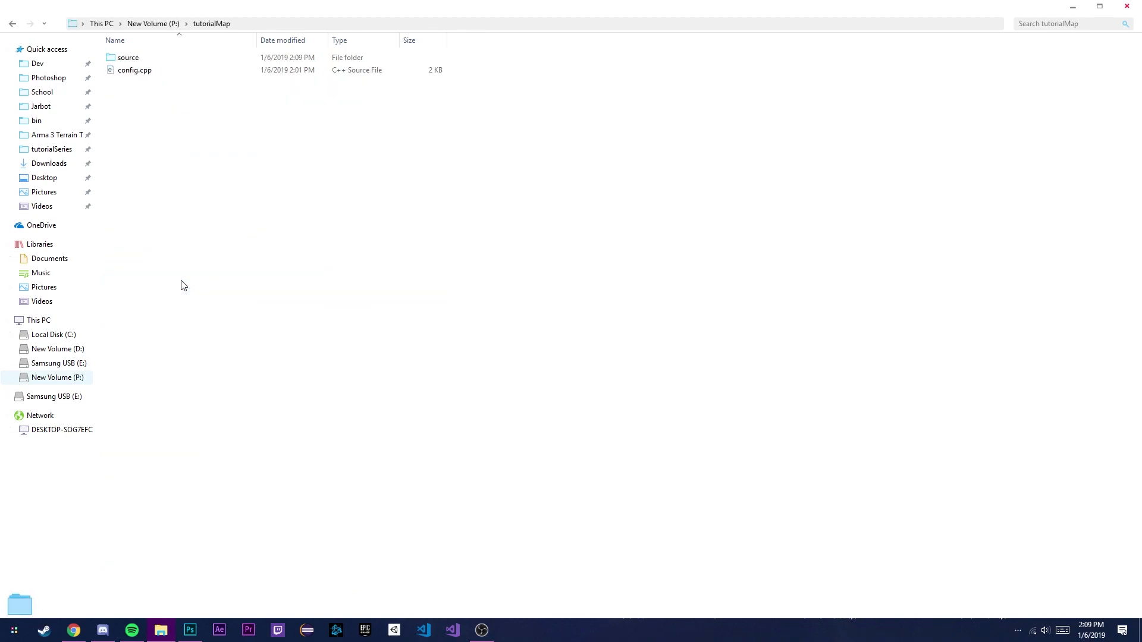
{"action": "double_click", "coordinate": [181, 60]}
{"action": "left_click_drag", "start_coordinate": [366, 3], "coordinate": [564, 183]}
{"action": "left_click_drag", "start_coordinate": [381, 85], "coordinate": [365, 38]}
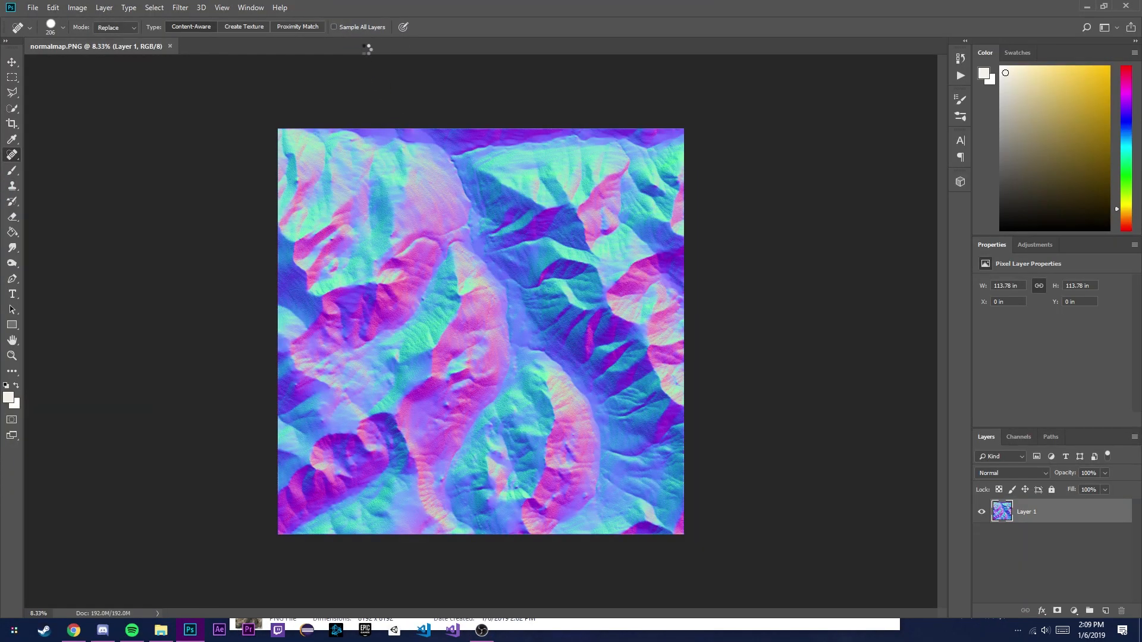
Step: Check the satellite map's pixel dimensions without changing its size
{"action": "left_click", "coordinate": [78, 7]}
{"action": "left_click", "coordinate": [104, 96]}
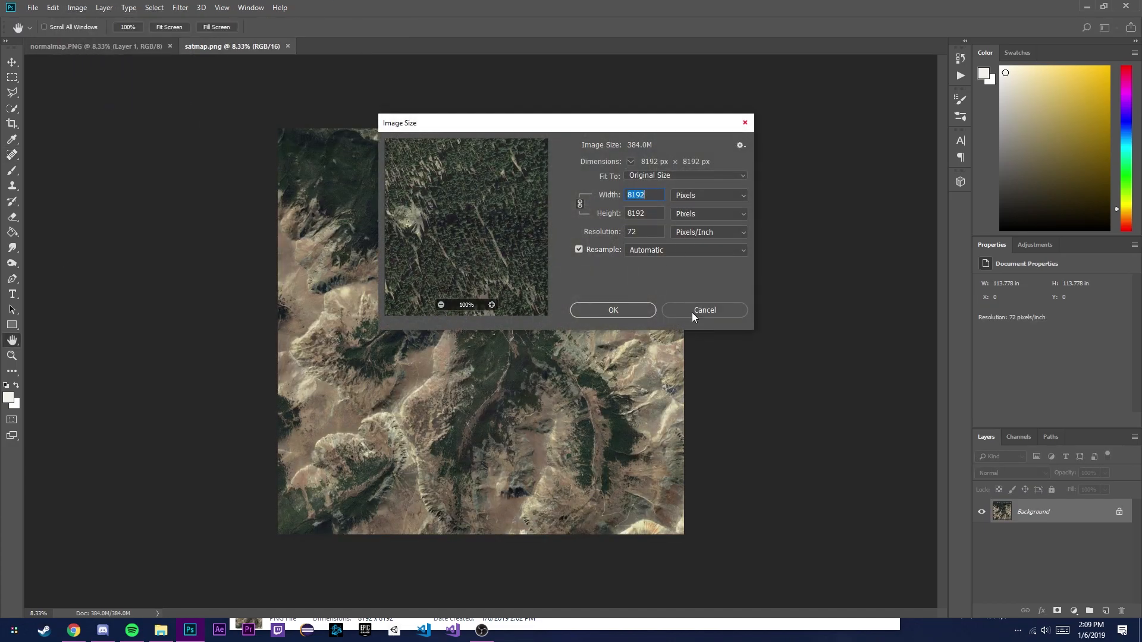
{"action": "left_click", "coordinate": [691, 312]}
{"action": "left_click", "coordinate": [32, 7]}
{"action": "left_click", "coordinate": [71, 140]}
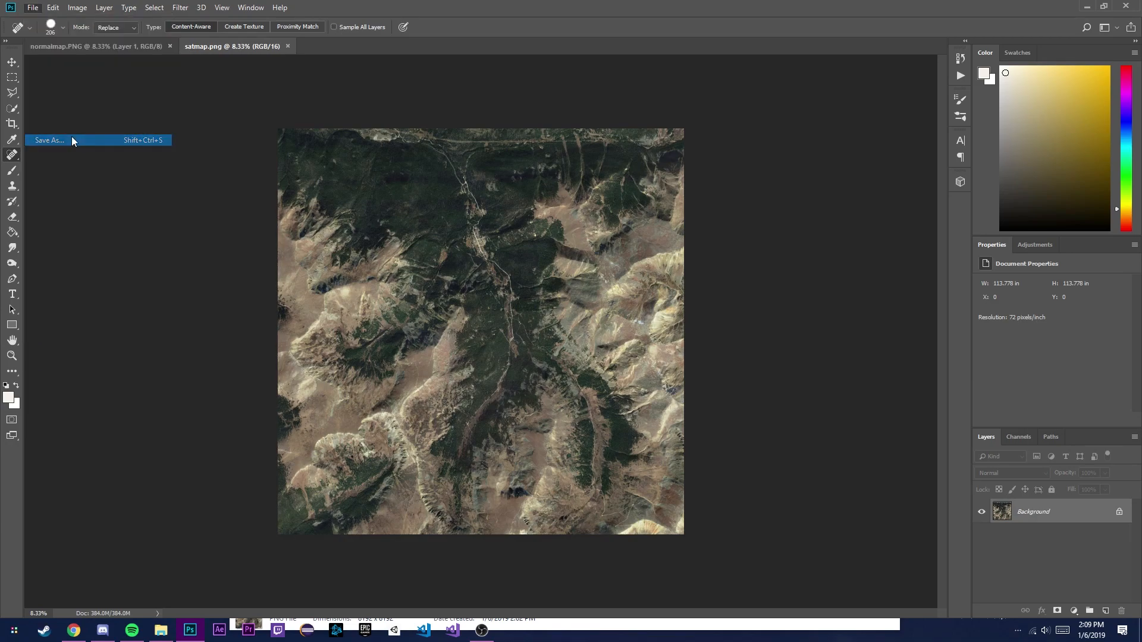
{"action": "left_click", "coordinate": [215, 276]}
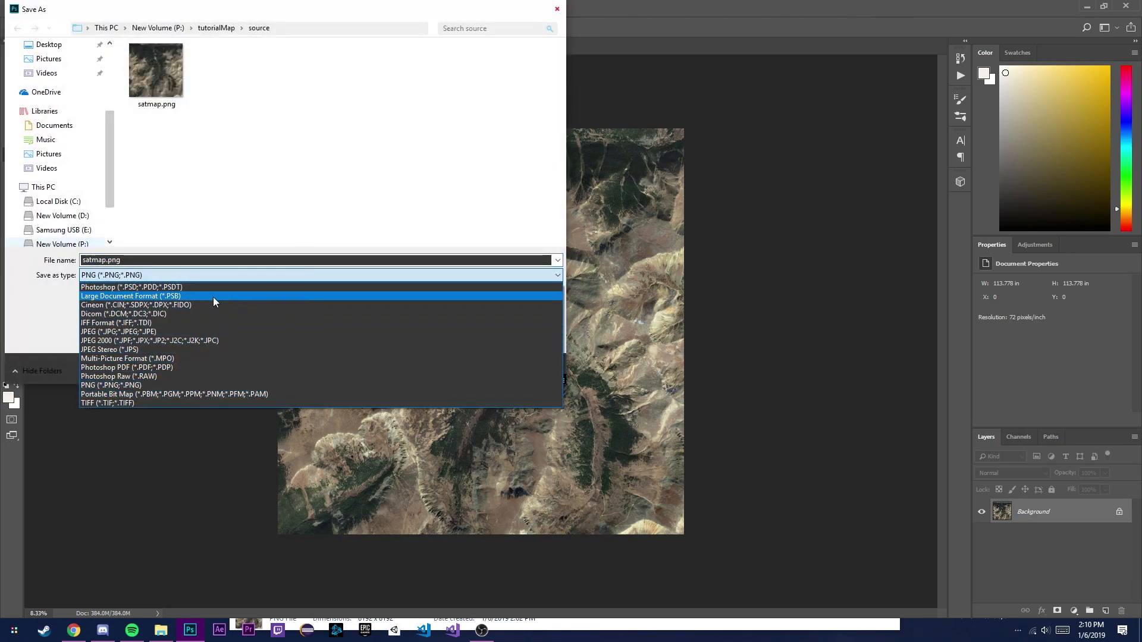
{"action": "left_click", "coordinate": [215, 276]}
{"action": "left_click", "coordinate": [212, 275]}
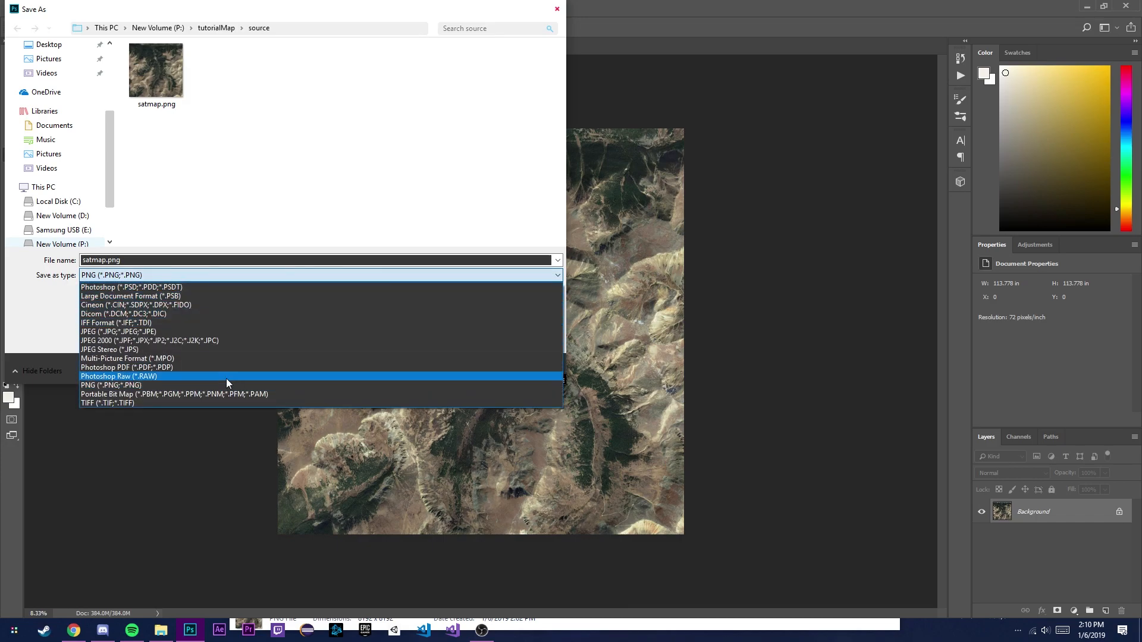
{"action": "left_click", "coordinate": [252, 267]}
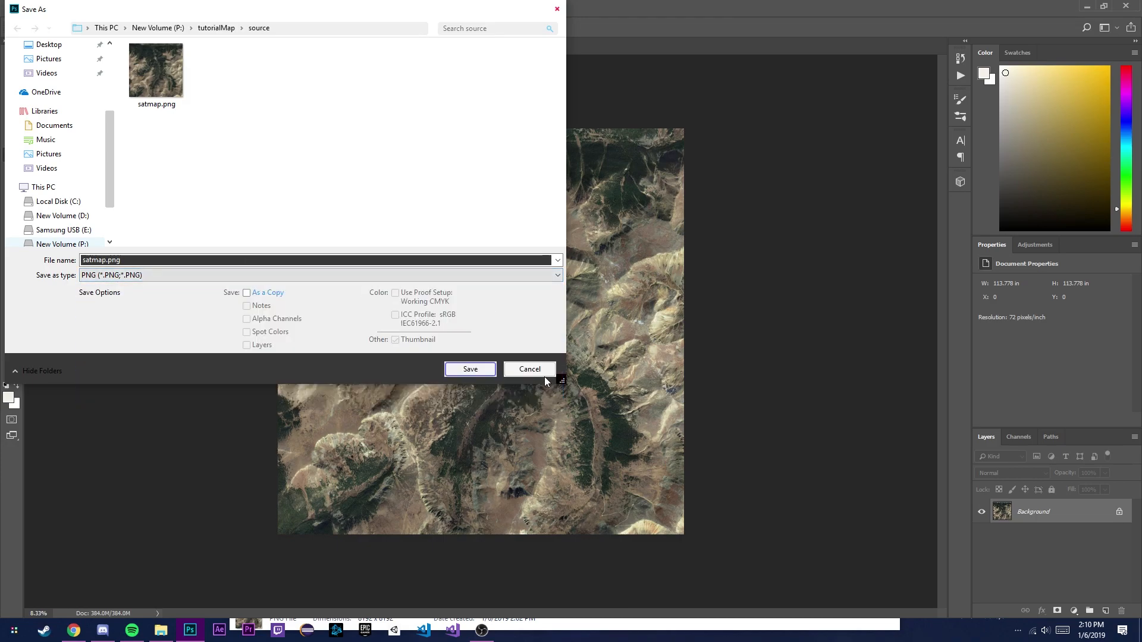
{"action": "left_click", "coordinate": [543, 374]}
Step: Convert satmap.png to 8 bits per channel
{"action": "left_click", "coordinate": [77, 7]}
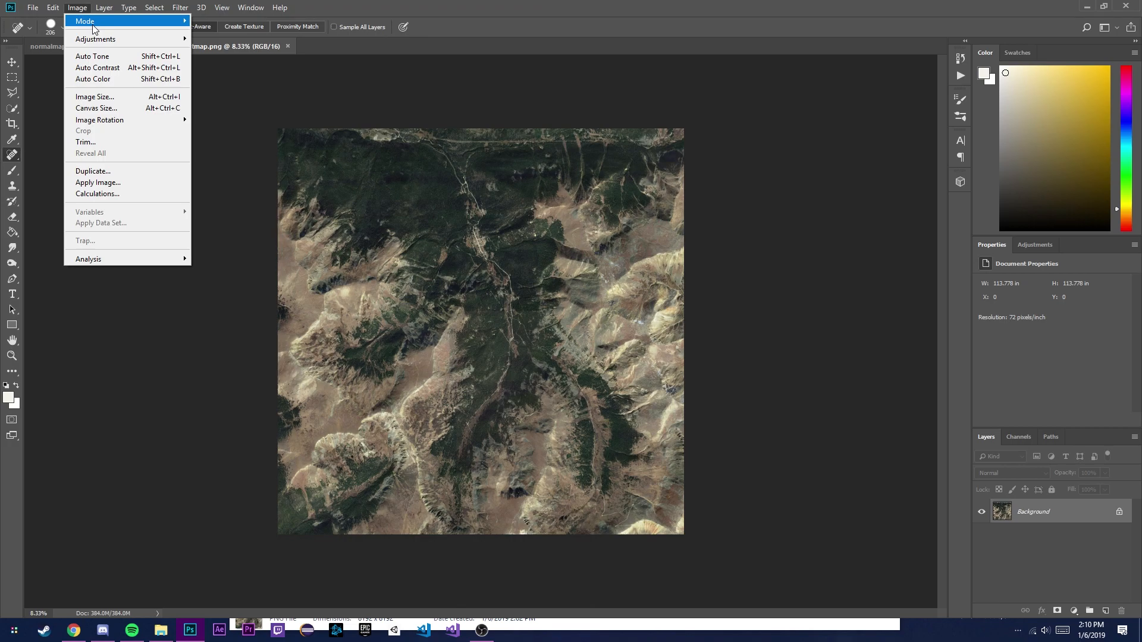
{"action": "mouse_move", "coordinate": [93, 29]}
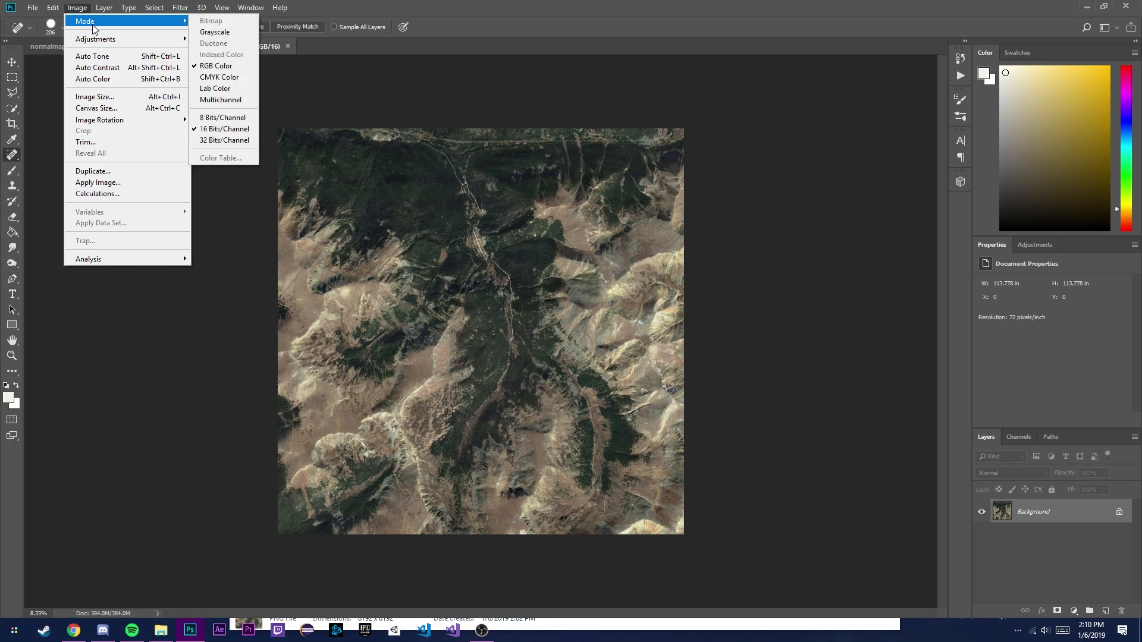
{"action": "left_click", "coordinate": [226, 117]}
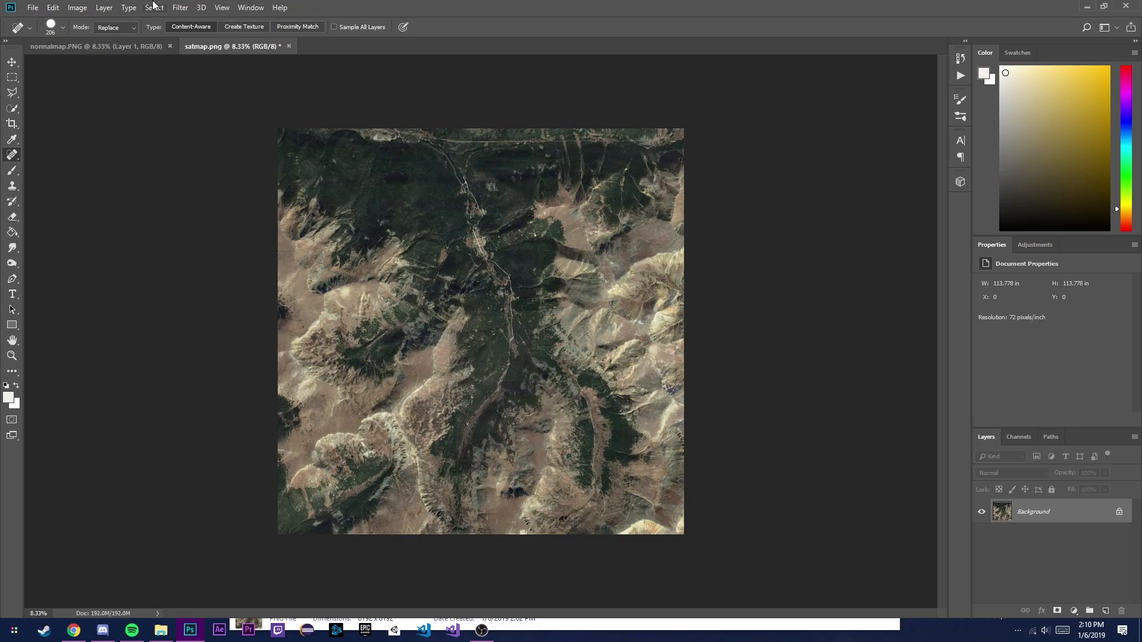
Step: Save the satellite map as satmap.bmp, a 24-bit Windows BMP, in P:\tutorialMap\source, and close Photoshop
{"action": "left_click", "coordinate": [27, 8]}
{"action": "left_click", "coordinate": [104, 140]}
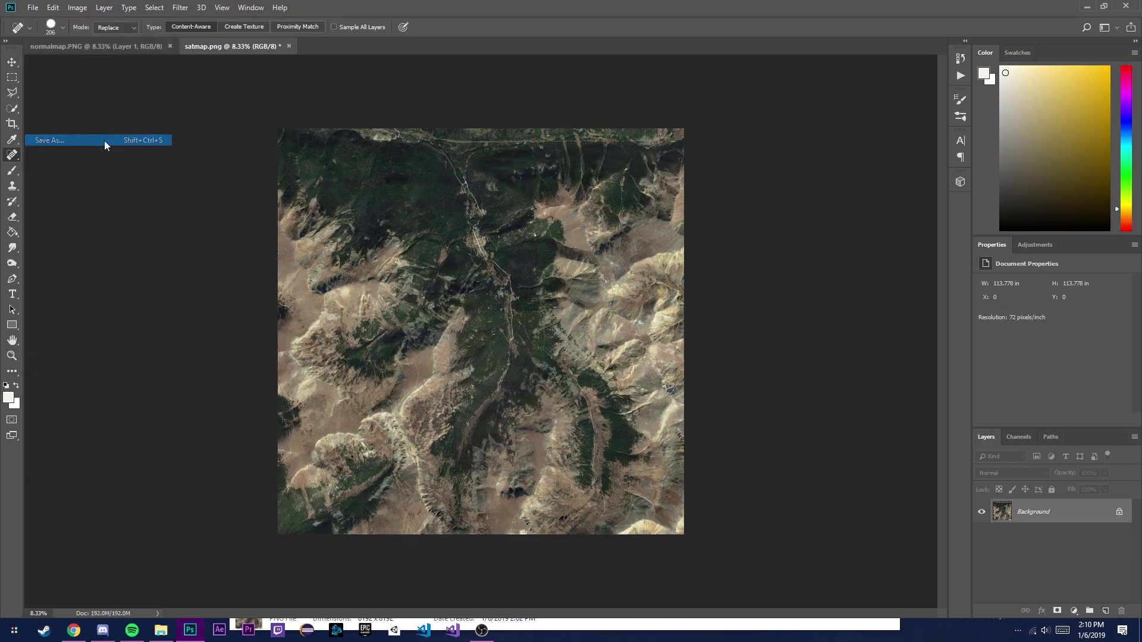
{"action": "left_click", "coordinate": [290, 275]}
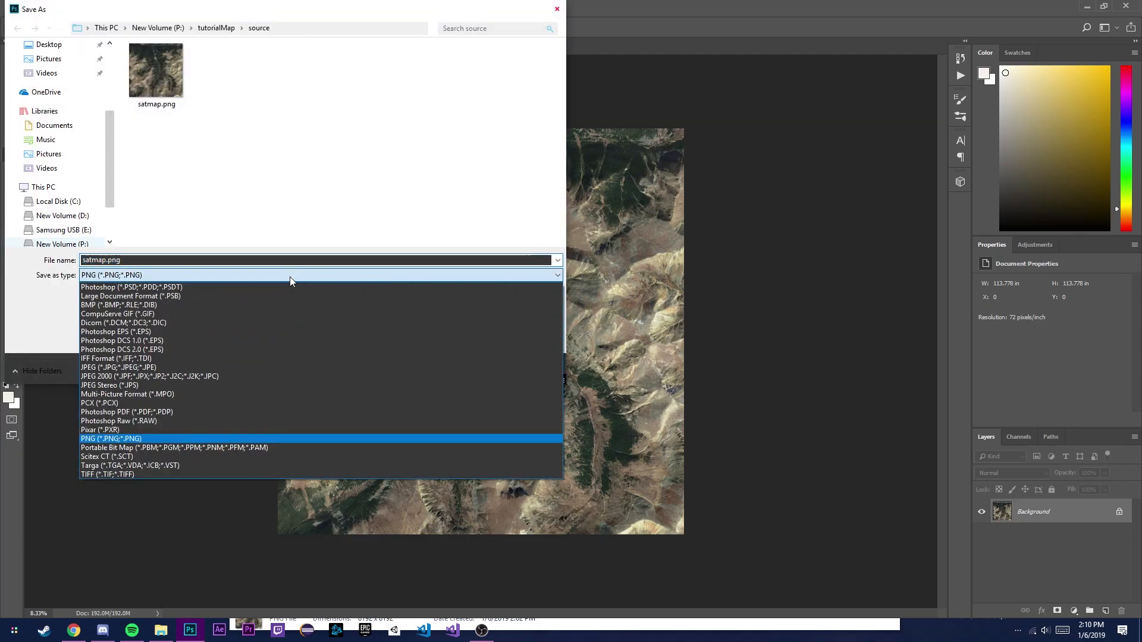
{"action": "left_click", "coordinate": [291, 308]}
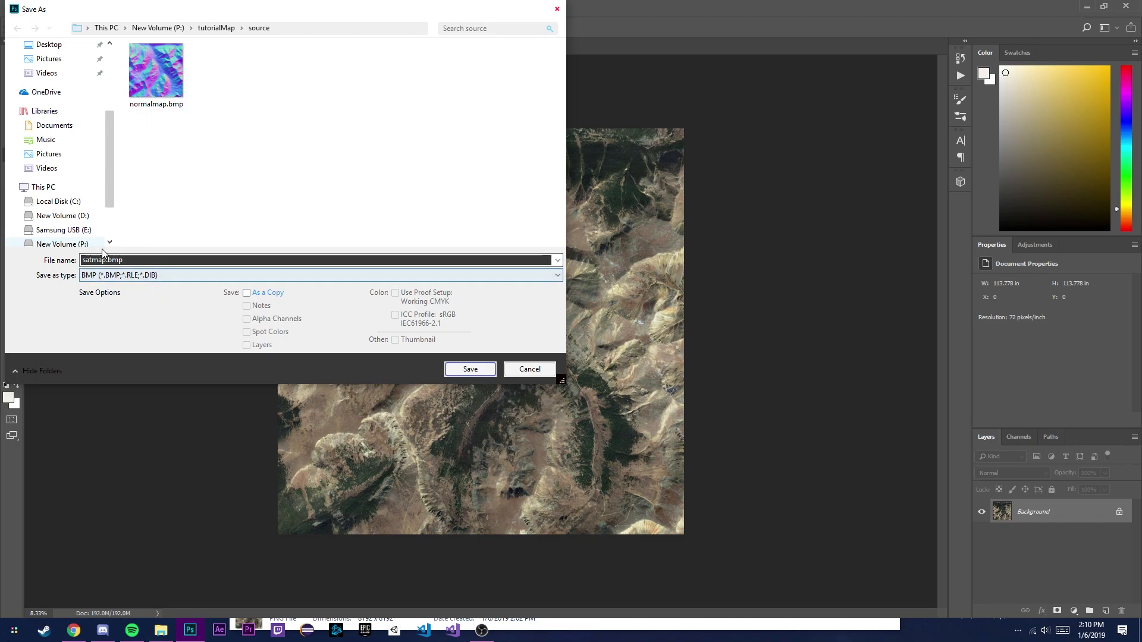
{"action": "left_click", "coordinate": [478, 369]}
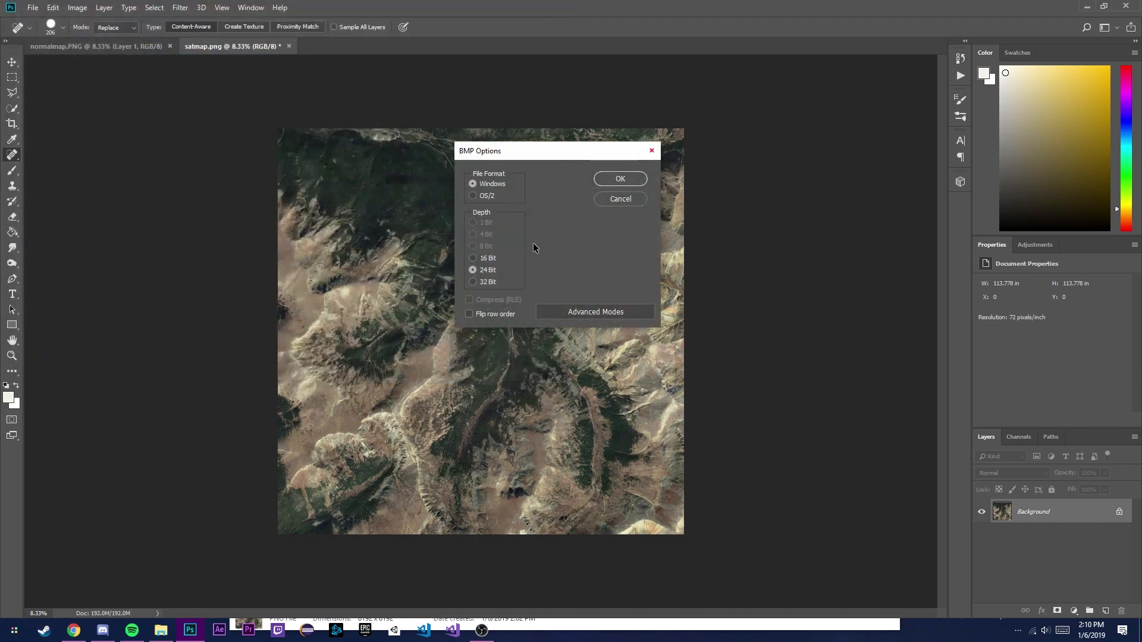
{"action": "left_click", "coordinate": [621, 179]}
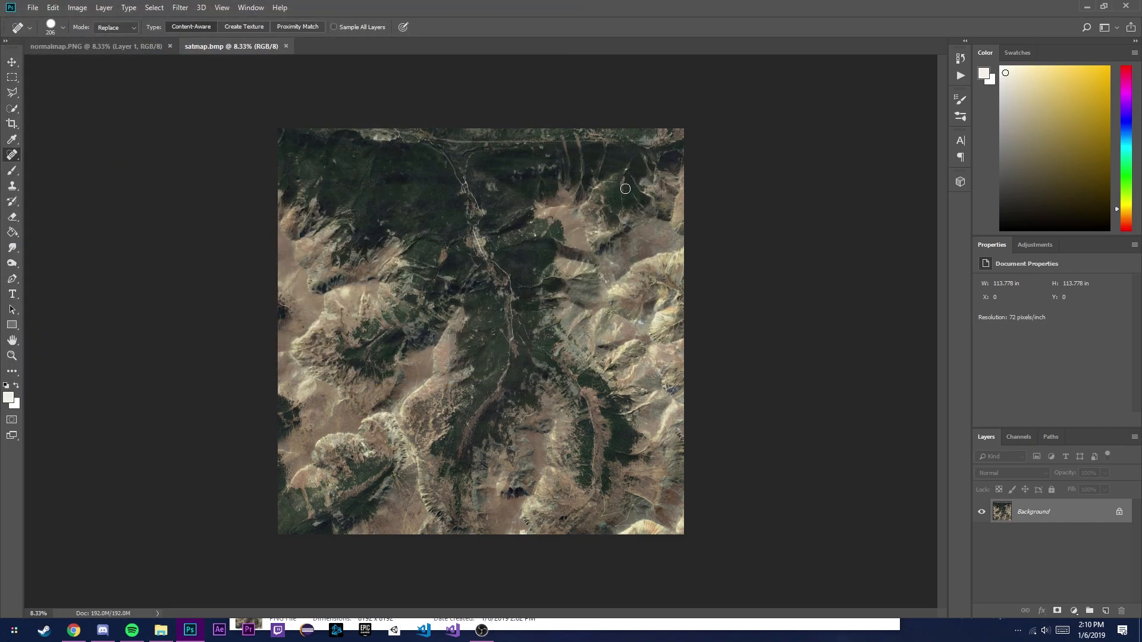
{"action": "left_click", "coordinate": [1126, 6]}
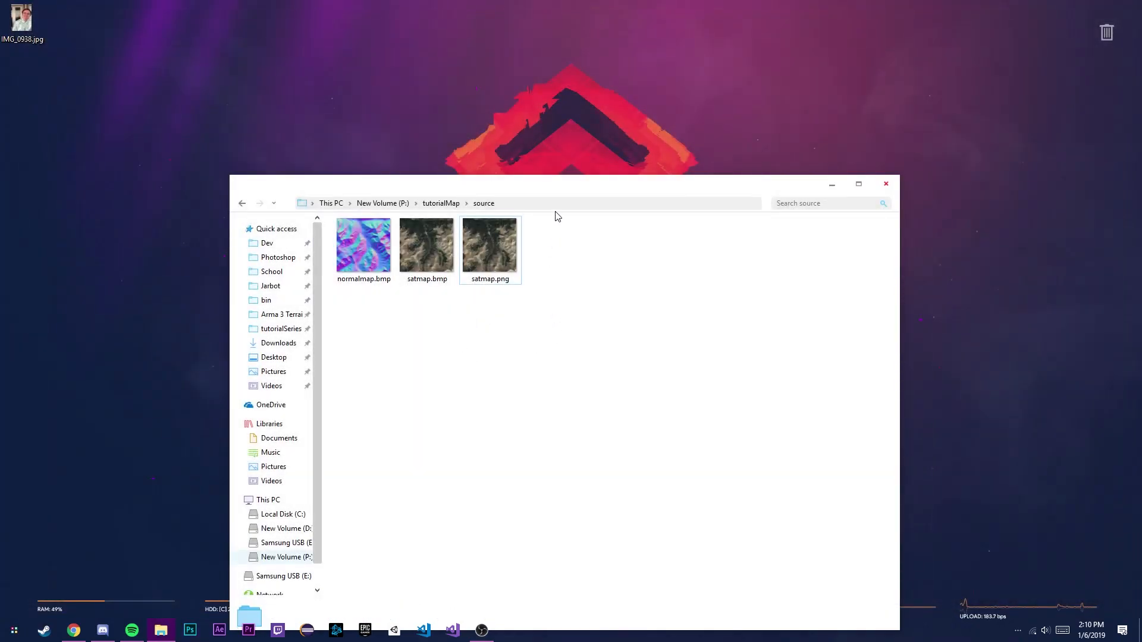
Step: Permanently delete satmap.png from the P:\tutorialMap\source folder
{"action": "double_click", "coordinate": [559, 188]}
{"action": "left_click", "coordinate": [283, 86]}
{"action": "key", "text": "shift+Delete"}
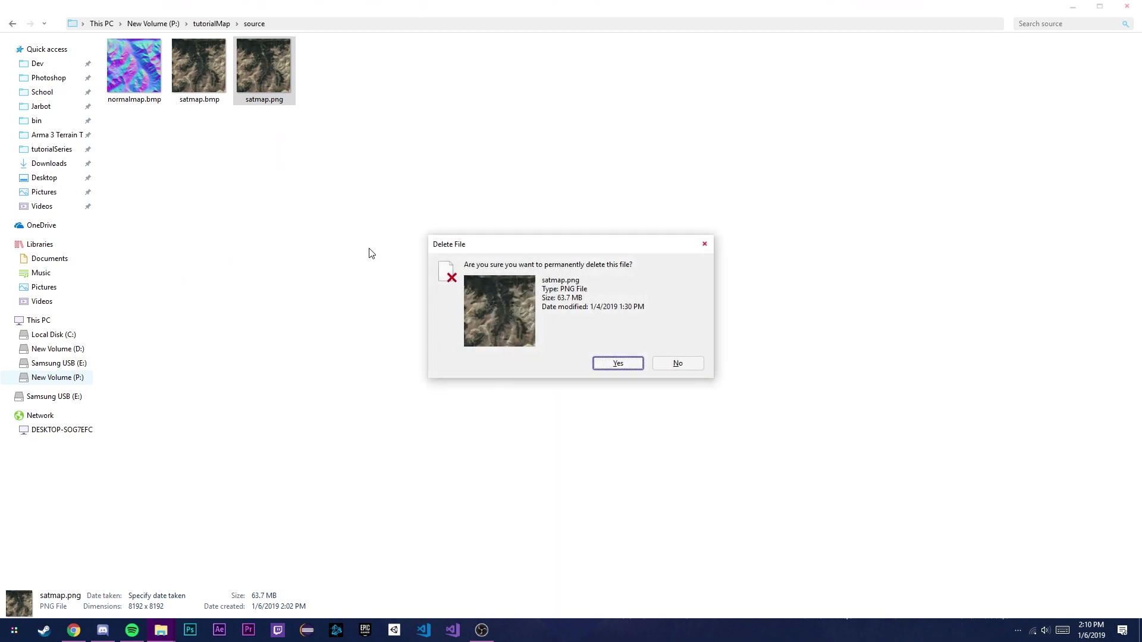
{"action": "left_click", "coordinate": [619, 363]}
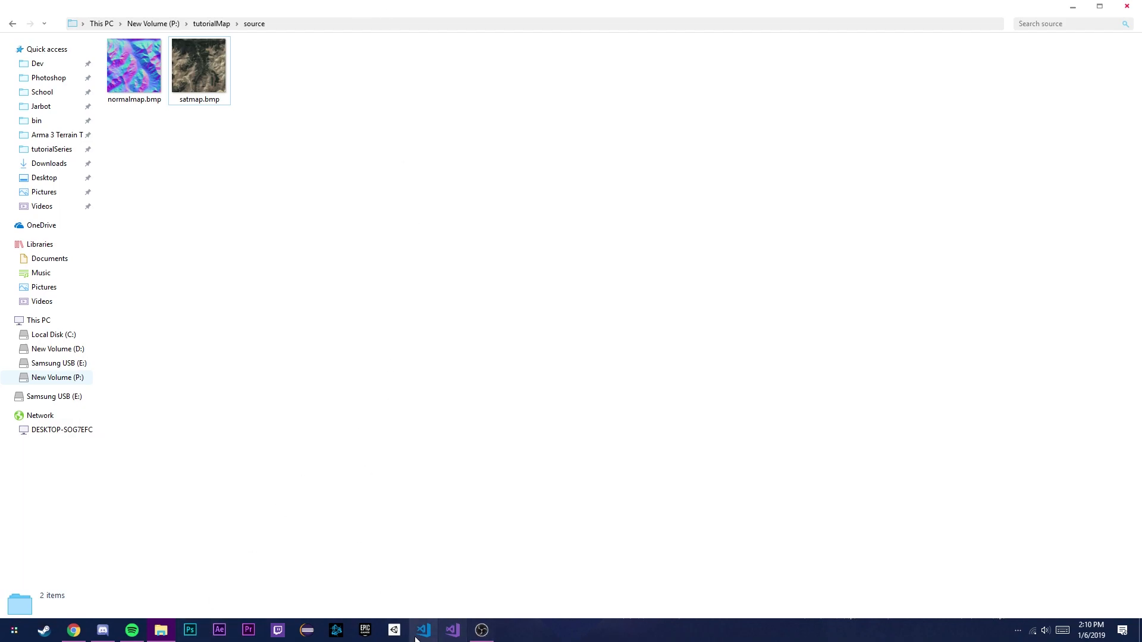
Step: Launch L3DT Pro 16.05 and bring its window in front of File Explorer
{"action": "left_click", "coordinate": [8, 634]}
{"action": "type", "text": "l"}
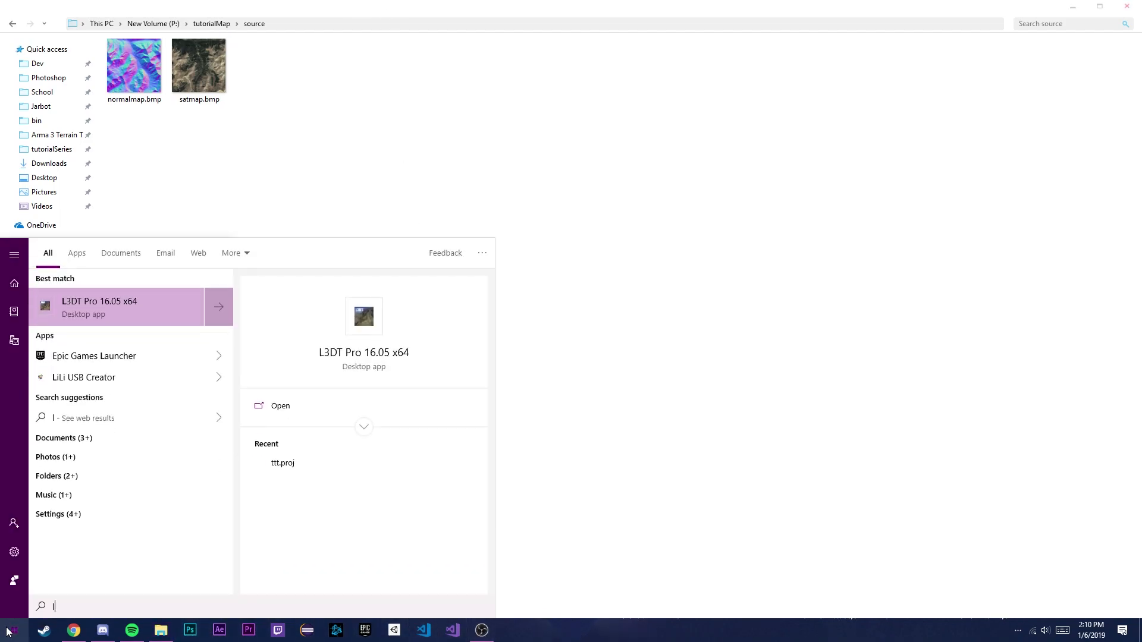
{"action": "left_click_drag", "start_coordinate": [667, 6], "coordinate": [731, 318]}
{"action": "double_click", "coordinate": [248, 389]}
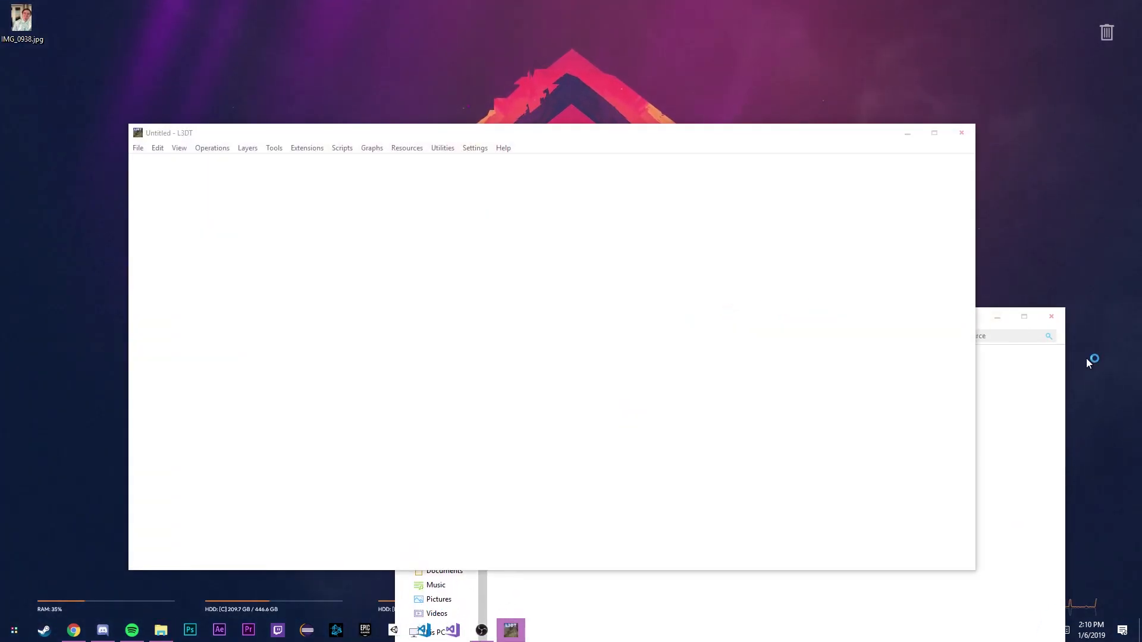
{"action": "left_click", "coordinate": [1035, 413]}
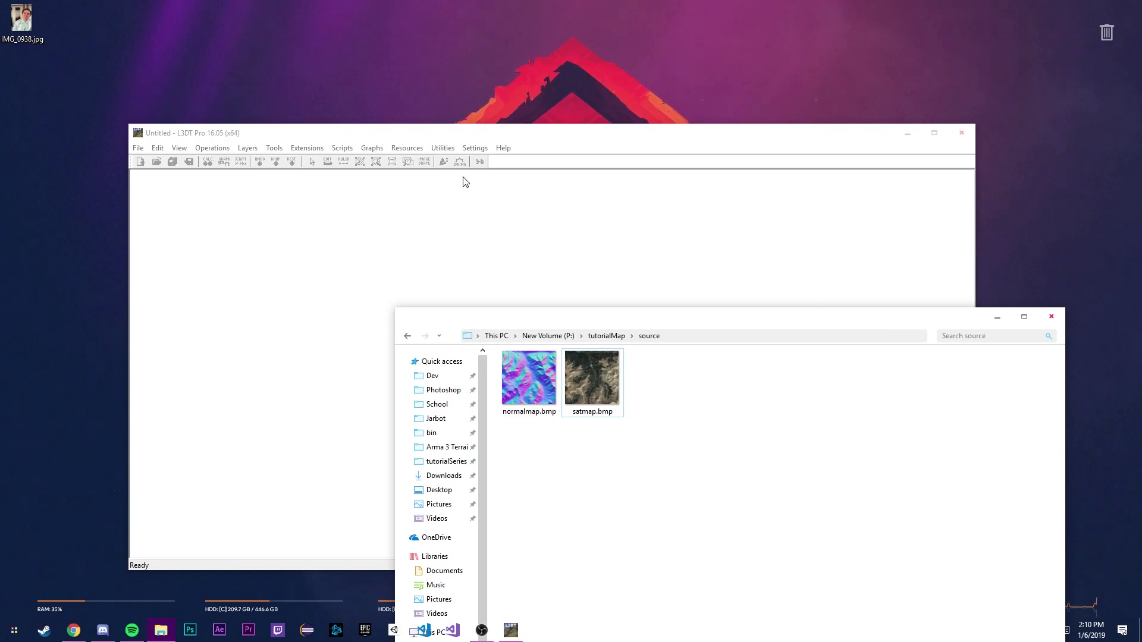
{"action": "left_click", "coordinate": [401, 138]}
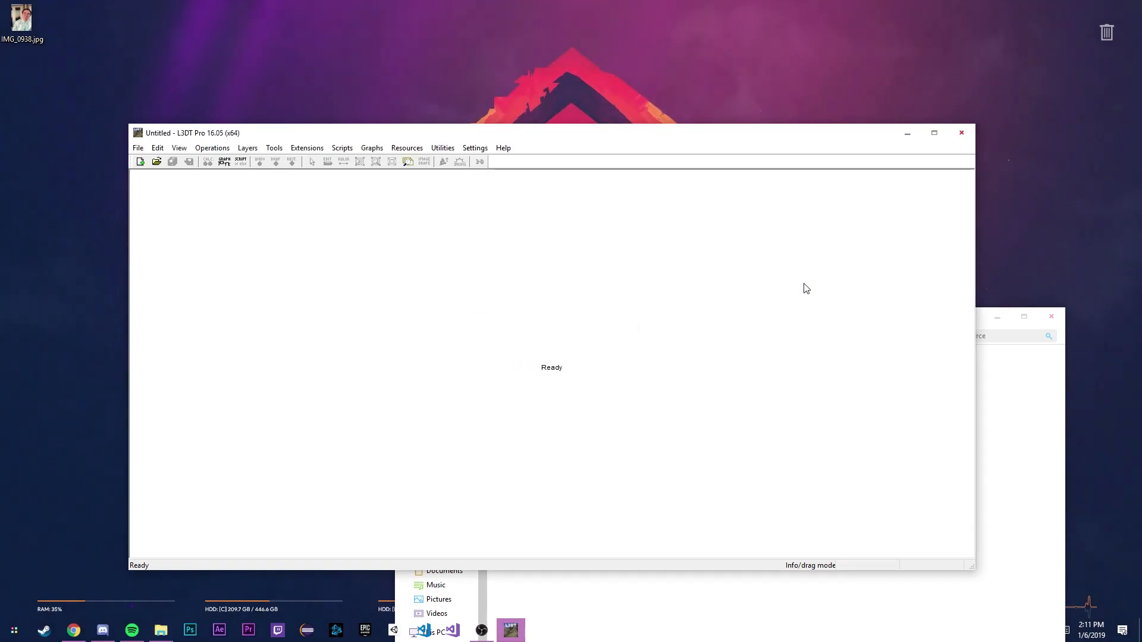
Step: Import the height map heightmap.xyz from C:\Dev\tutorialSeries into L3DT
{"action": "left_click", "coordinate": [138, 147]}
{"action": "mouse_move", "coordinate": [241, 249]}
{"action": "left_click", "coordinate": [384, 248]}
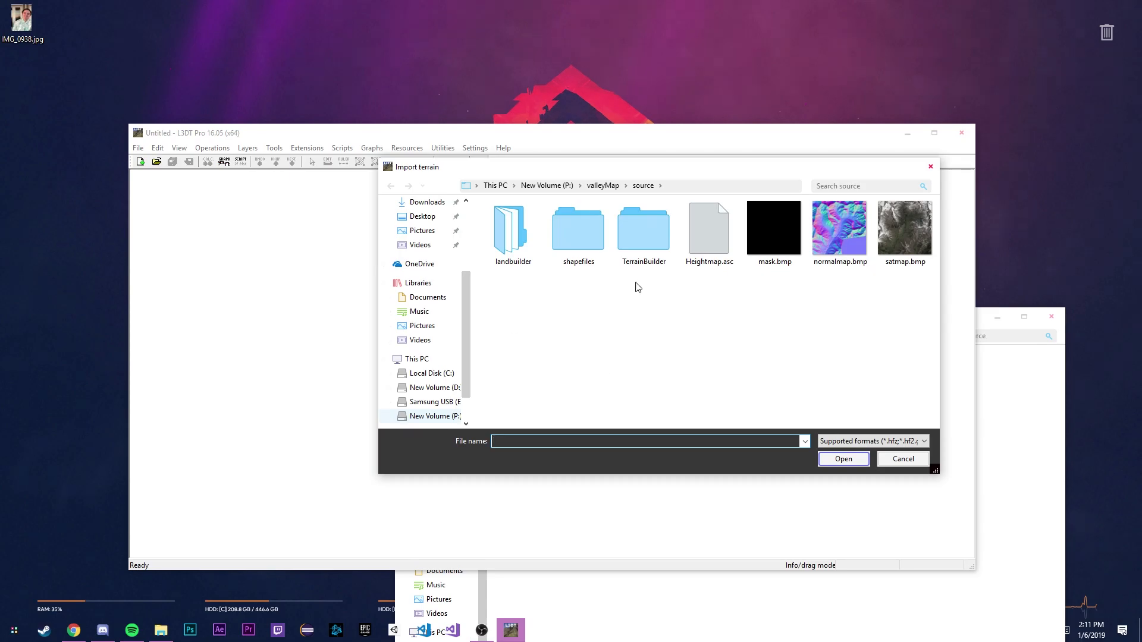
{"action": "scroll", "coordinate": [417, 279], "scroll_direction": "up", "scroll_amount": 3}
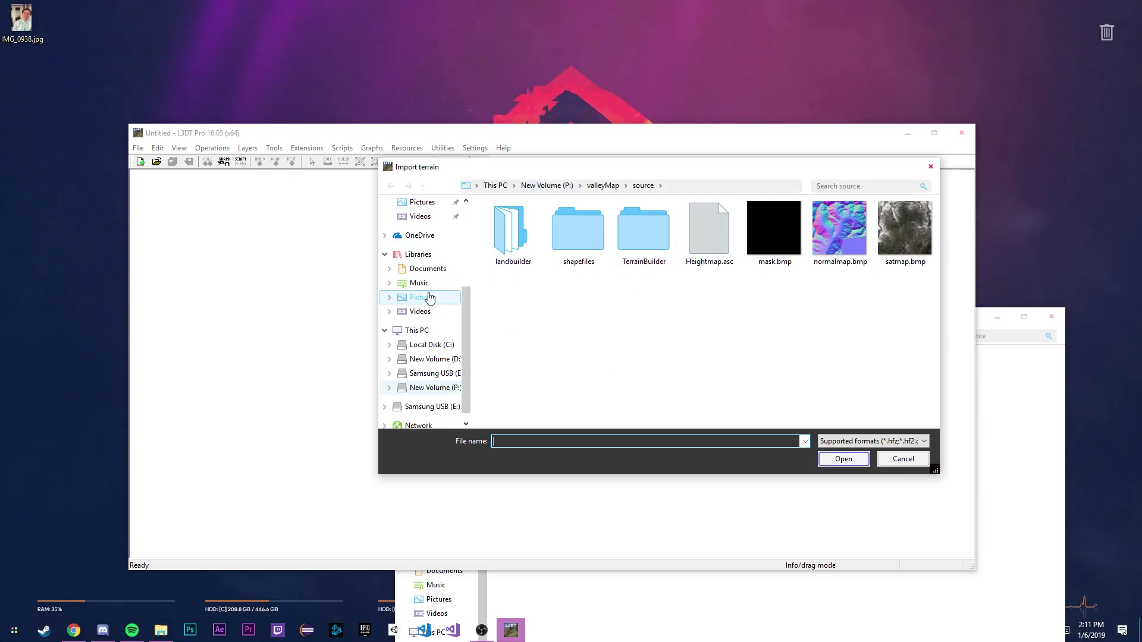
{"action": "left_click", "coordinate": [432, 288]}
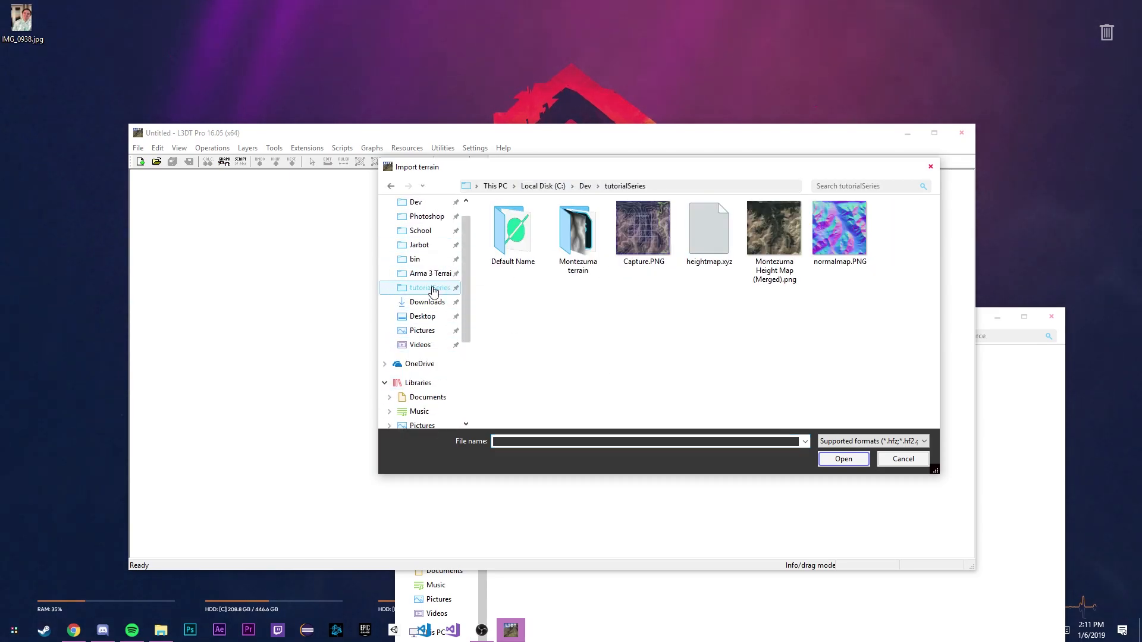
{"action": "left_click", "coordinate": [729, 248]}
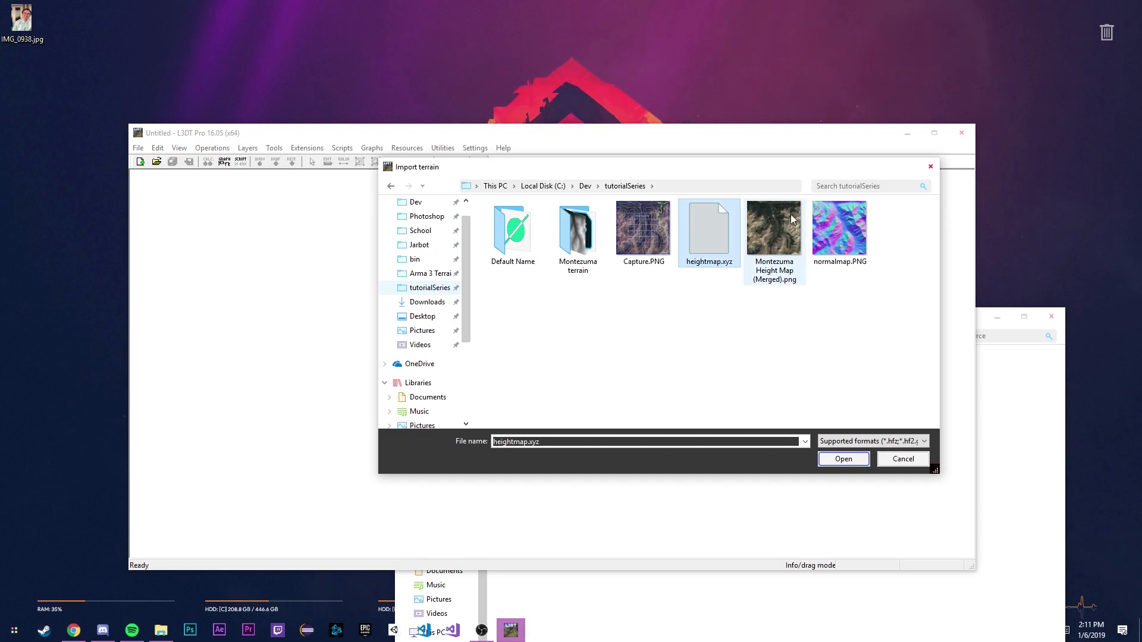
{"action": "double_click", "coordinate": [705, 230]}
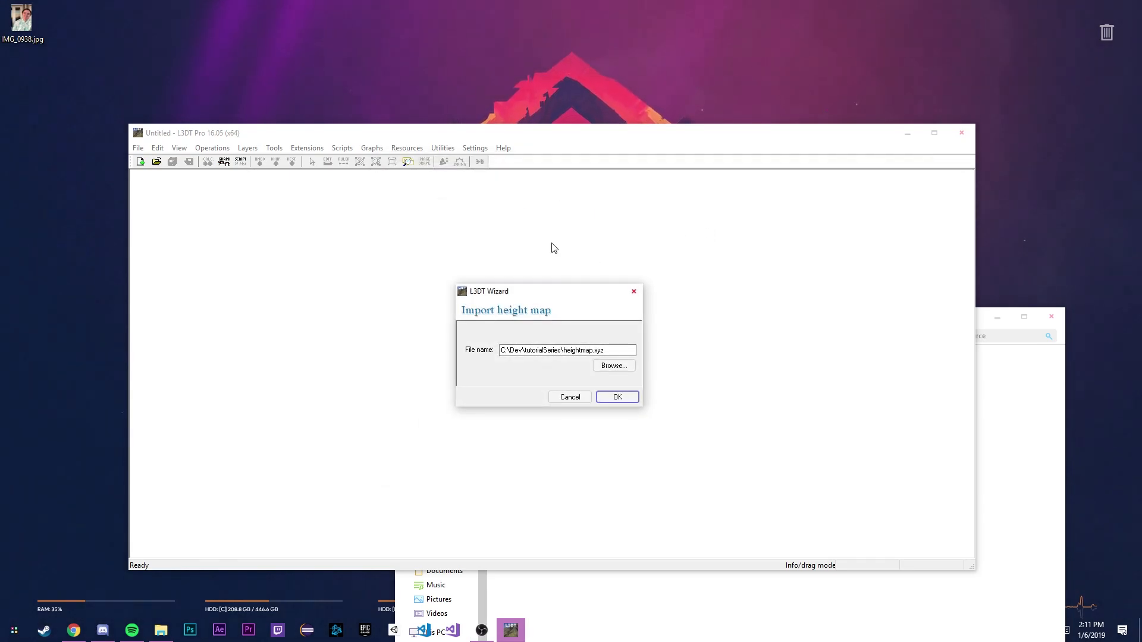
{"action": "left_click", "coordinate": [613, 398]}
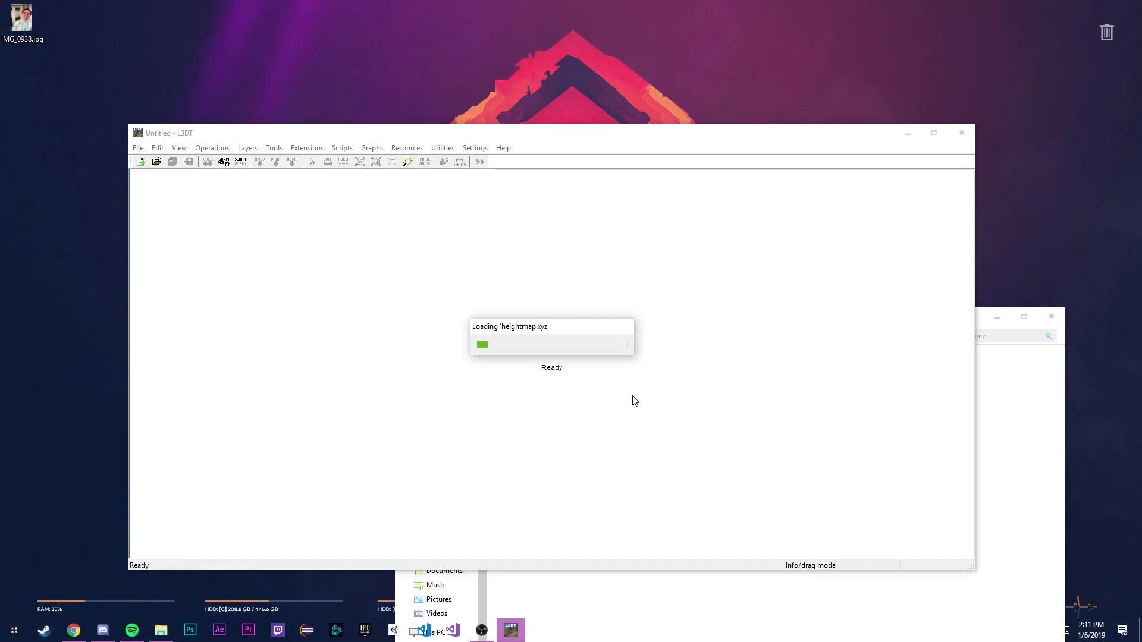
{"action": "left_click_drag", "start_coordinate": [266, 0], "coordinate": [982, 254]}
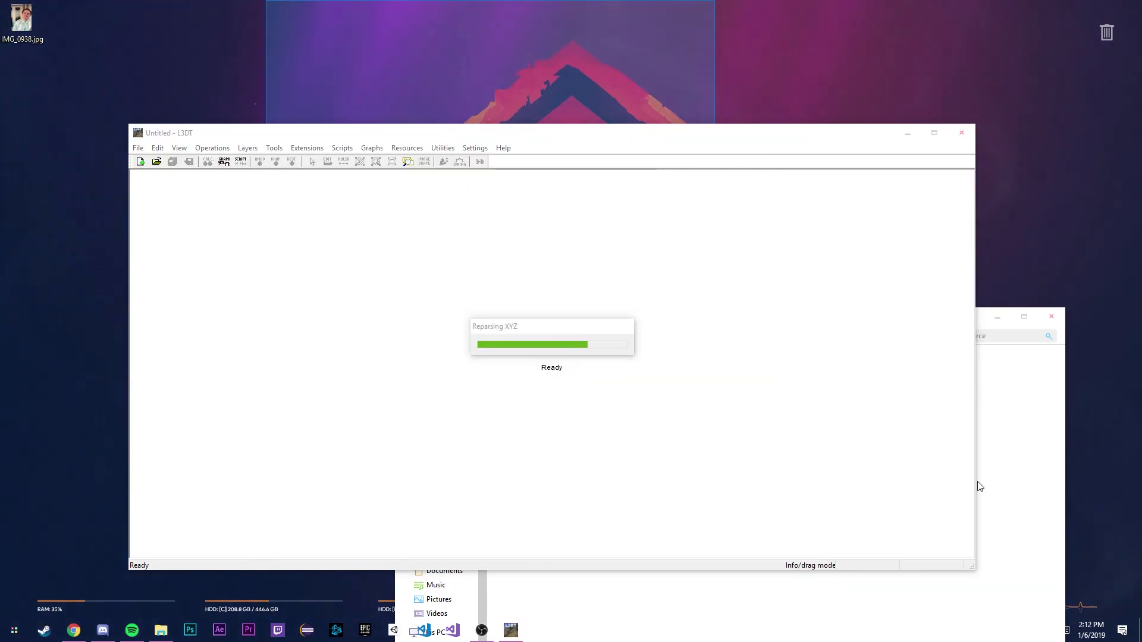
Step: Maximize the L3DT window and set the heightfield's horizontal scale to a grid spacing of 2 m
{"action": "left_click_drag", "start_coordinate": [689, 138], "coordinate": [668, 5]}
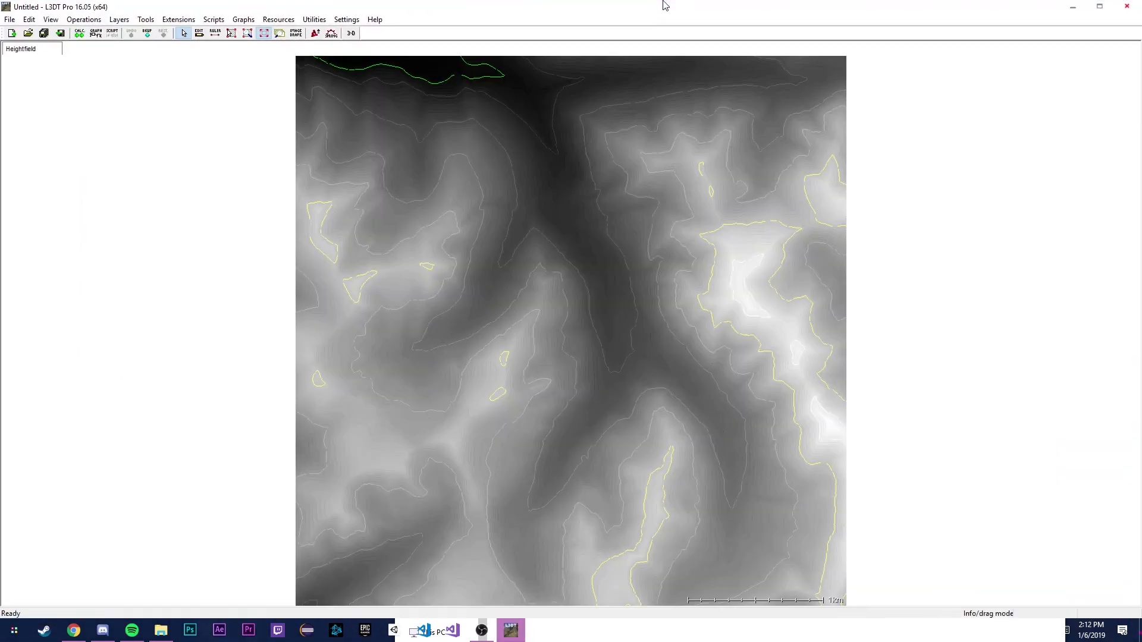
{"action": "left_click", "coordinate": [84, 19]}
{"action": "mouse_move", "coordinate": [123, 63]}
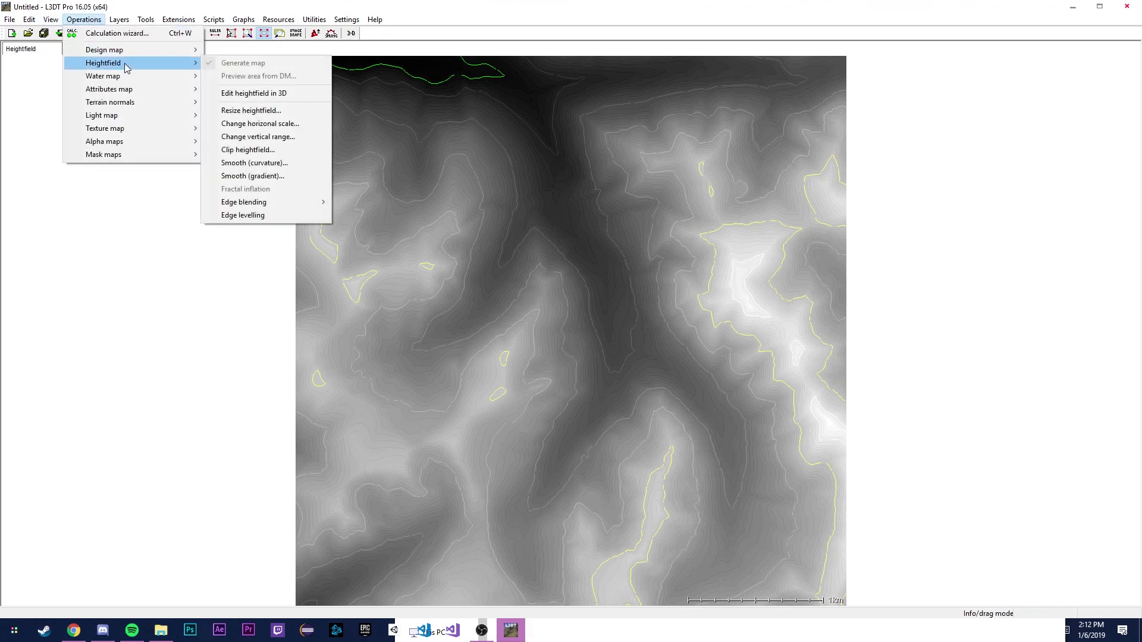
{"action": "left_click", "coordinate": [260, 123]}
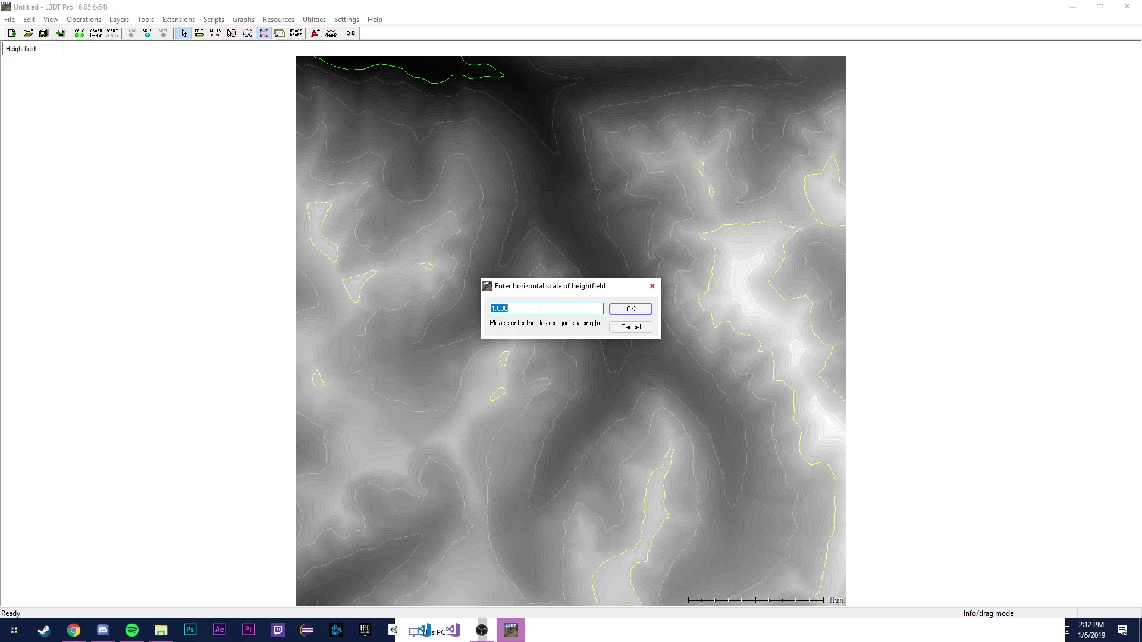
{"action": "type", "text": "2"}
{"action": "left_click", "coordinate": [644, 308]}
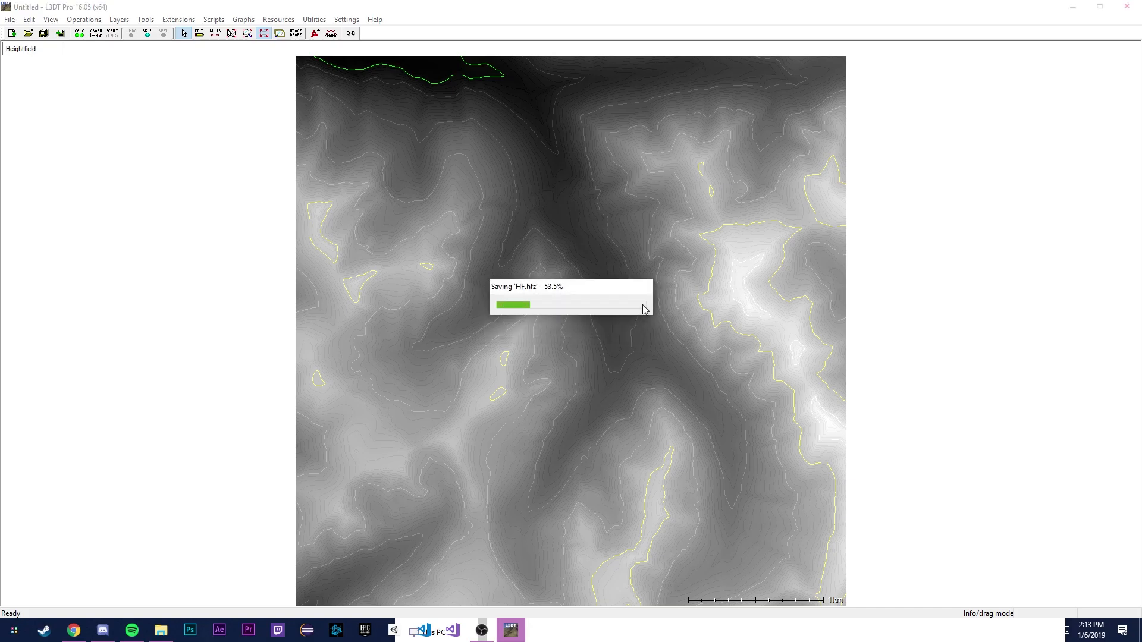
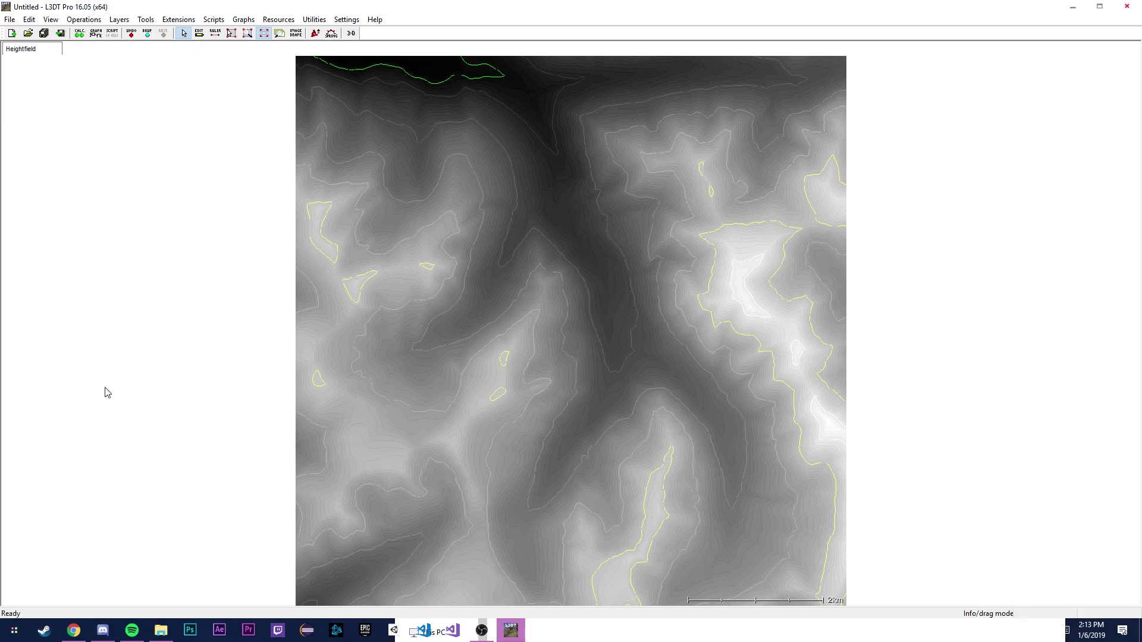
Step: Set up an export of the Heightfield layer with ASC as the file format
{"action": "right_click", "coordinate": [46, 57]}
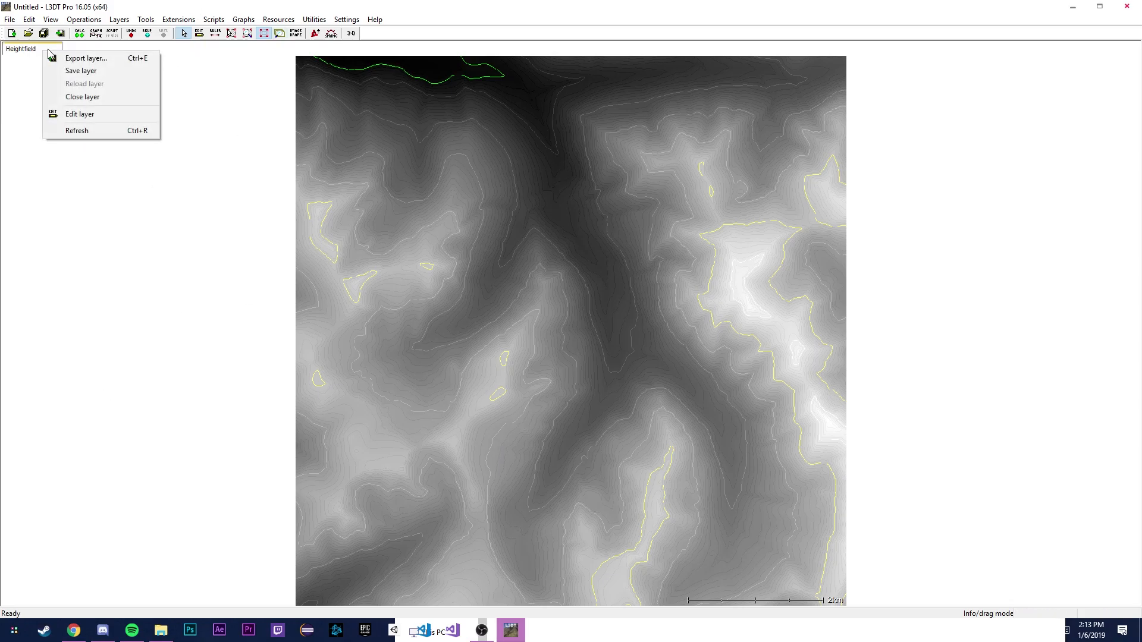
{"action": "left_click", "coordinate": [67, 56]}
{"action": "left_click", "coordinate": [567, 289]}
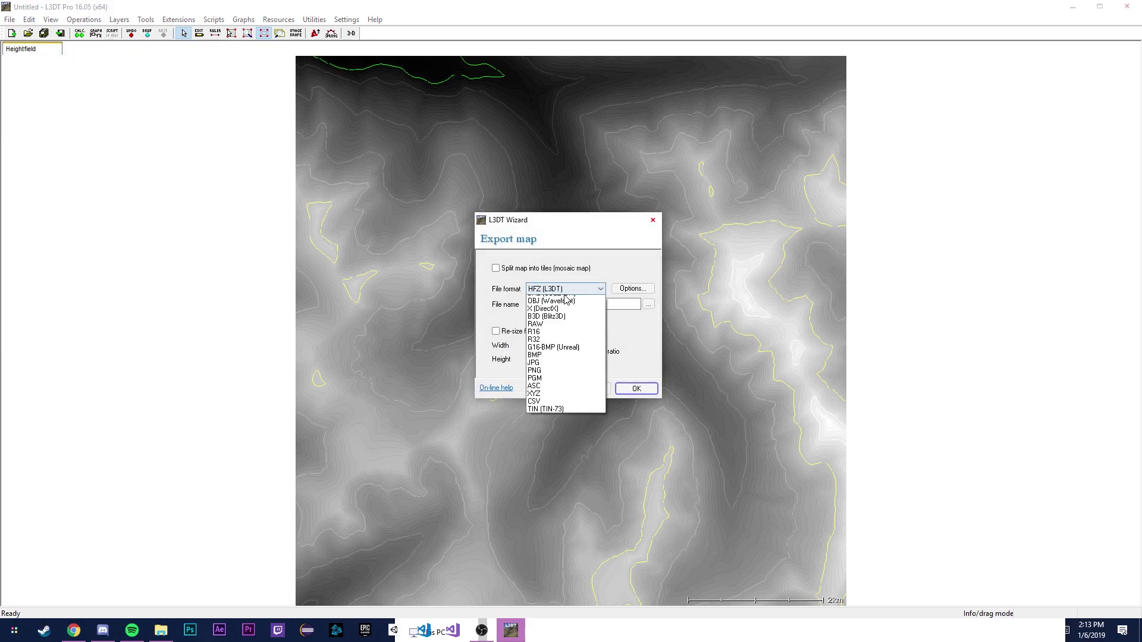
{"action": "left_click", "coordinate": [577, 447]}
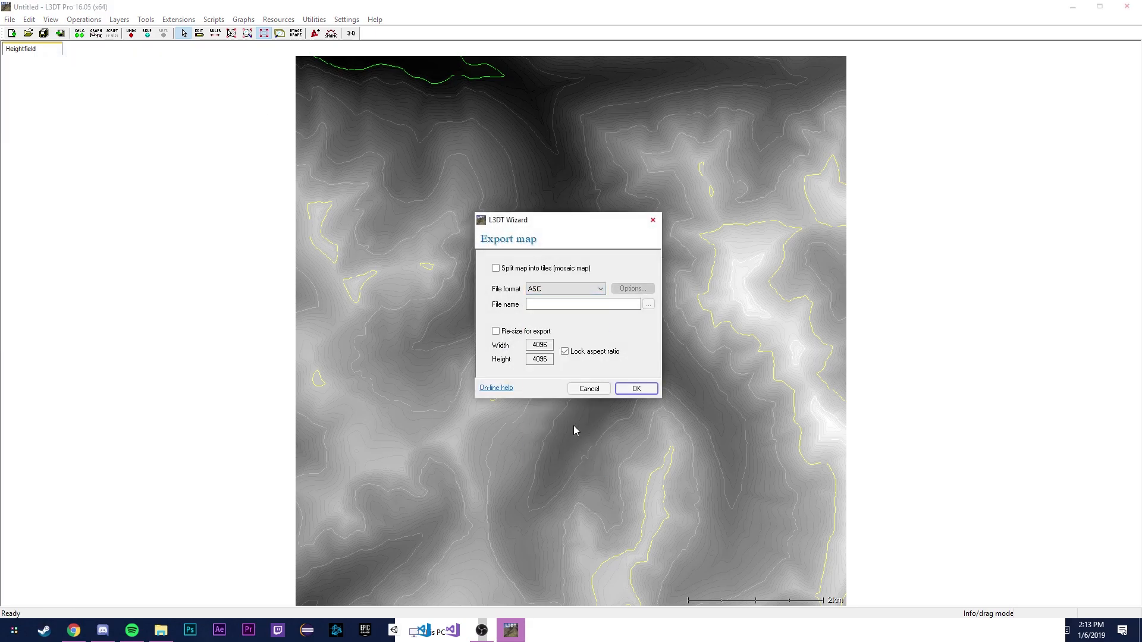
Step: Name the export file heightmap in P:\tutorialMap\source and export the heightfield at its existing size
{"action": "left_click", "coordinate": [649, 305]}
{"action": "scroll", "coordinate": [577, 392], "scroll_direction": "down", "scroll_amount": 5}
{"action": "scroll", "coordinate": [684, 387], "scroll_direction": "down", "scroll_amount": 3}
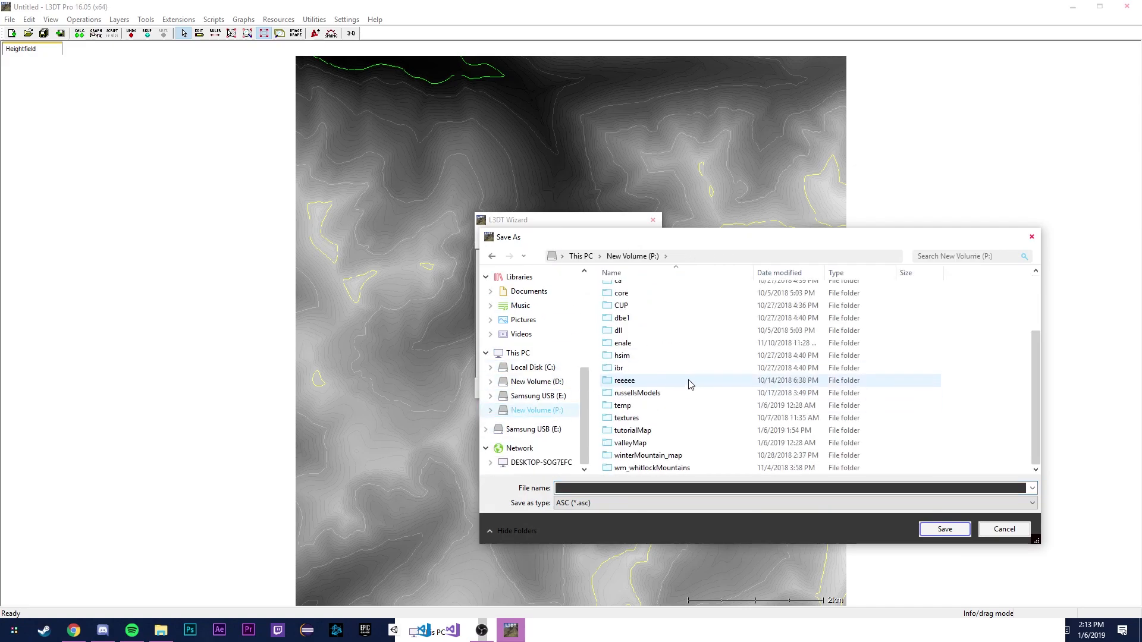
{"action": "double_click", "coordinate": [647, 437]}
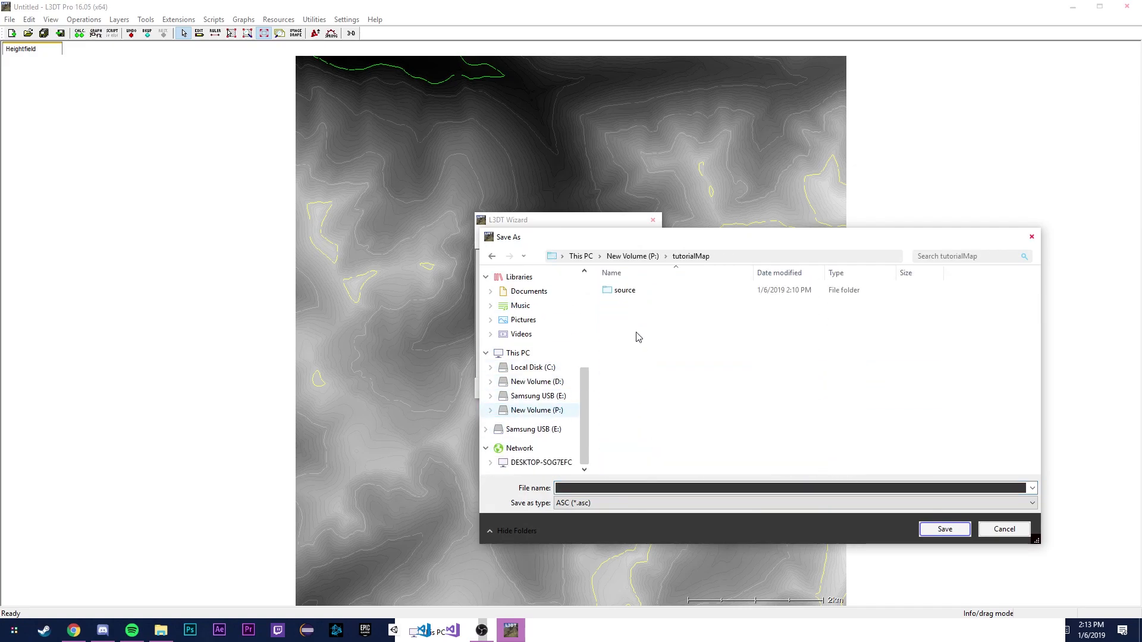
{"action": "double_click", "coordinate": [628, 293]}
{"action": "left_click", "coordinate": [617, 489]}
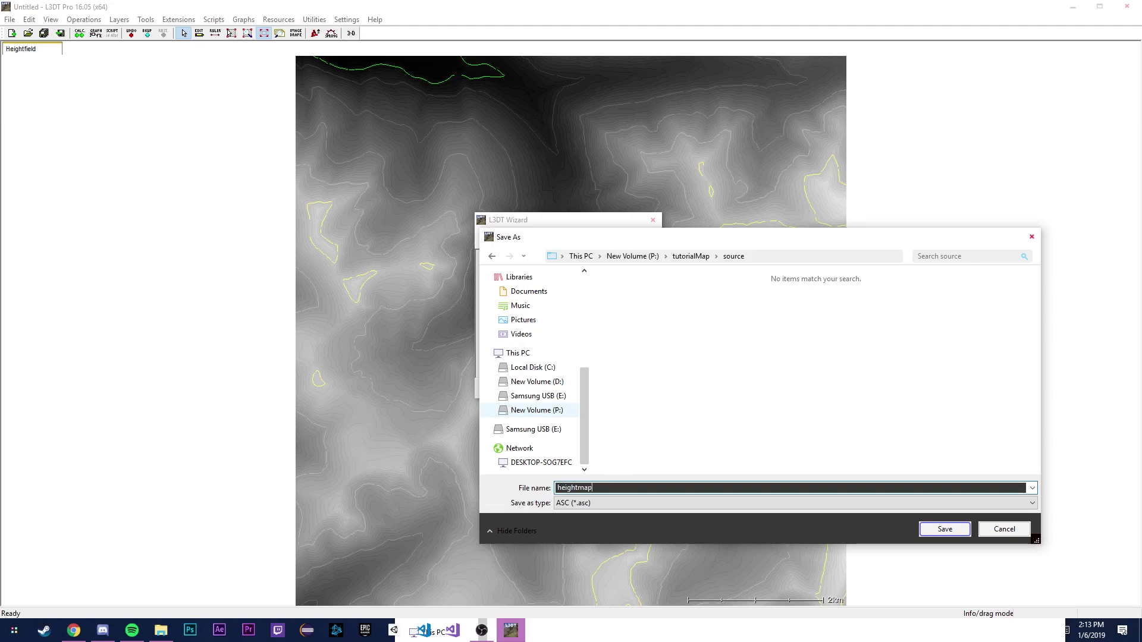
{"action": "key", "text": "Return"}
{"action": "left_click", "coordinate": [637, 388]}
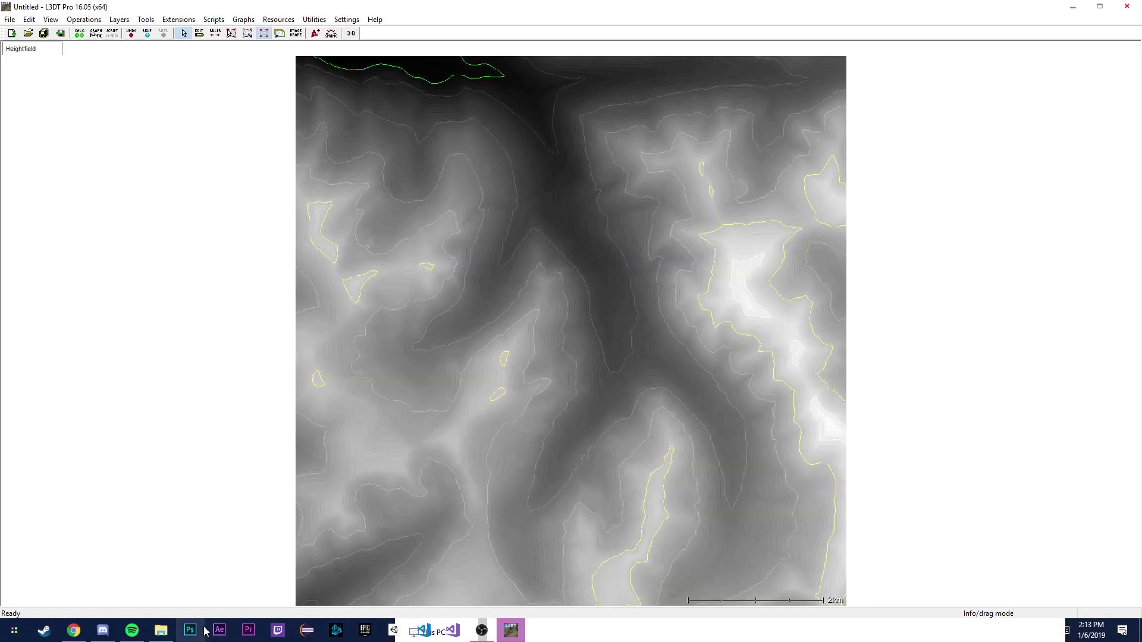
Step: Close L3DT and launch Photoshop
{"action": "left_click", "coordinate": [1127, 6]}
{"action": "left_click", "coordinate": [574, 341]}
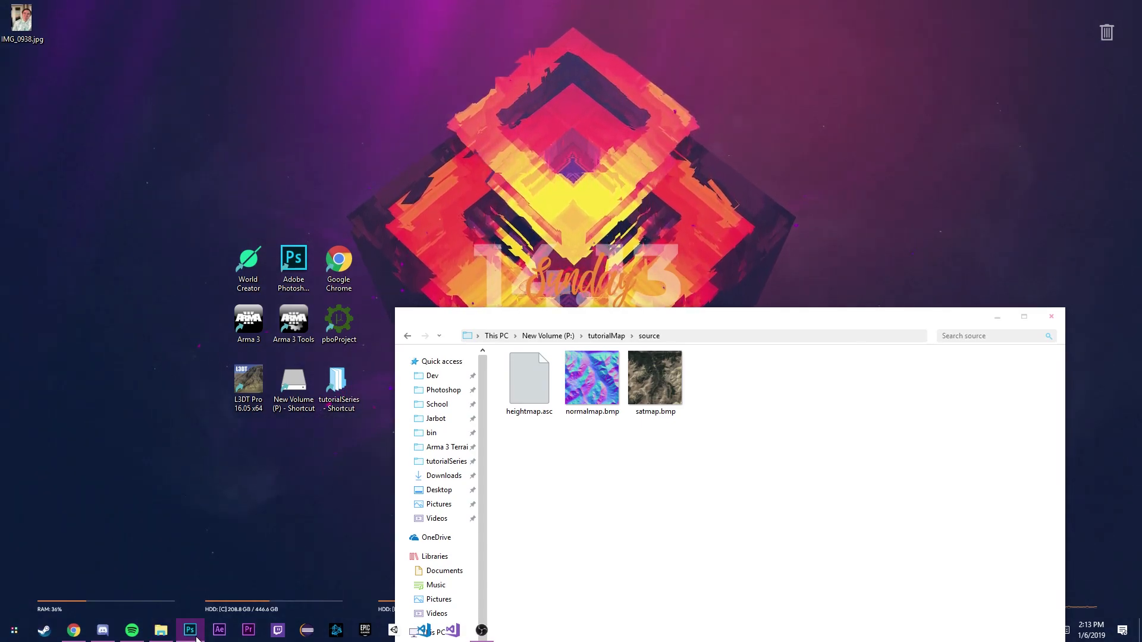
{"action": "left_click", "coordinate": [196, 637]}
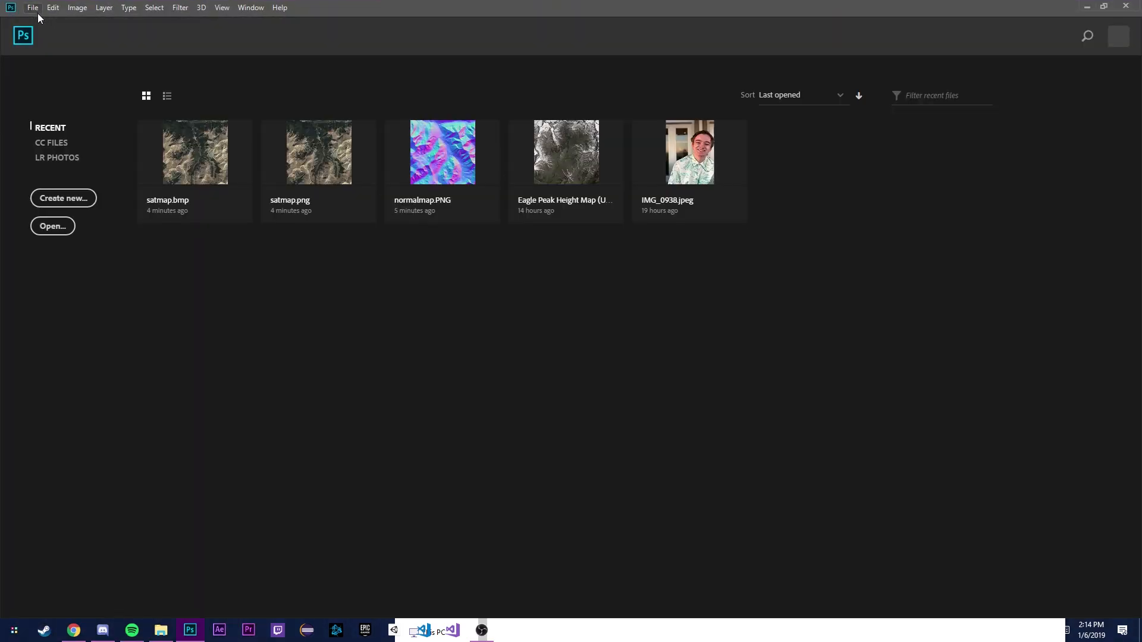
Step: Configure a new document 8192 pixels wide and 8192 pixels high with black background contents
{"action": "left_click", "coordinate": [33, 7]}
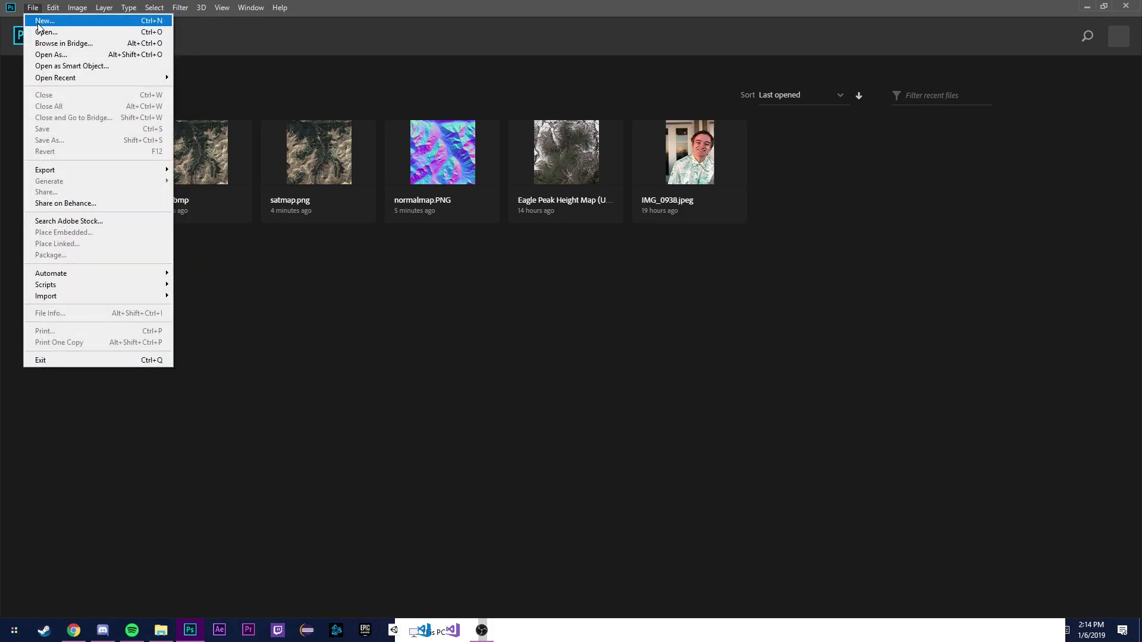
{"action": "left_click", "coordinate": [33, 8]}
{"action": "key", "text": "ctrl+n"}
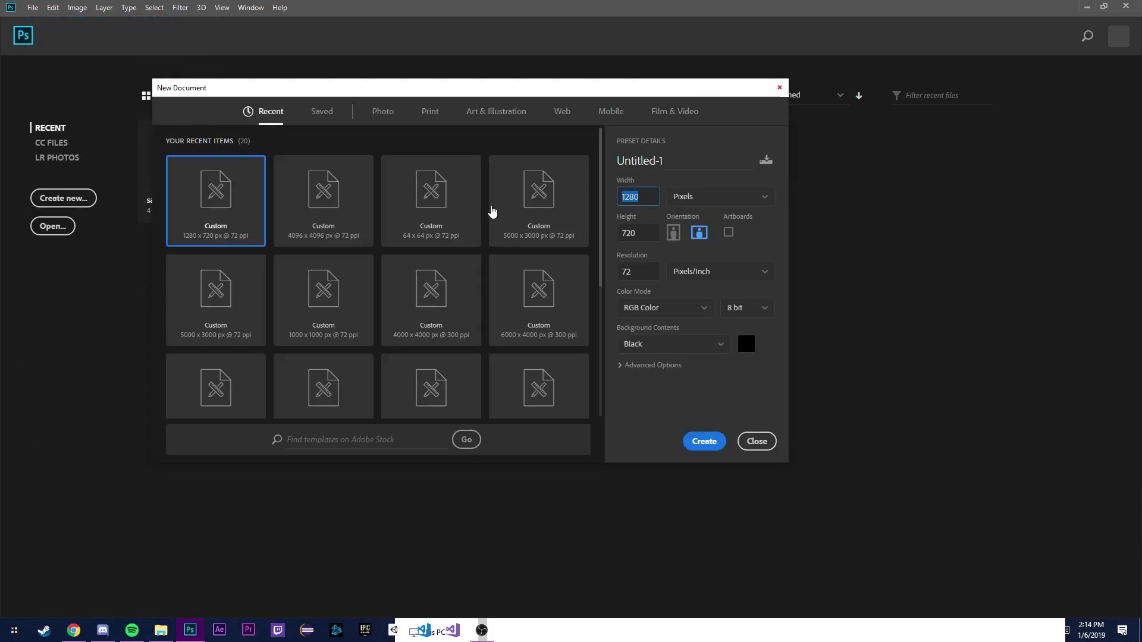
{"action": "key", "text": "BackSpace"}
{"action": "key", "text": "BackSpace"}
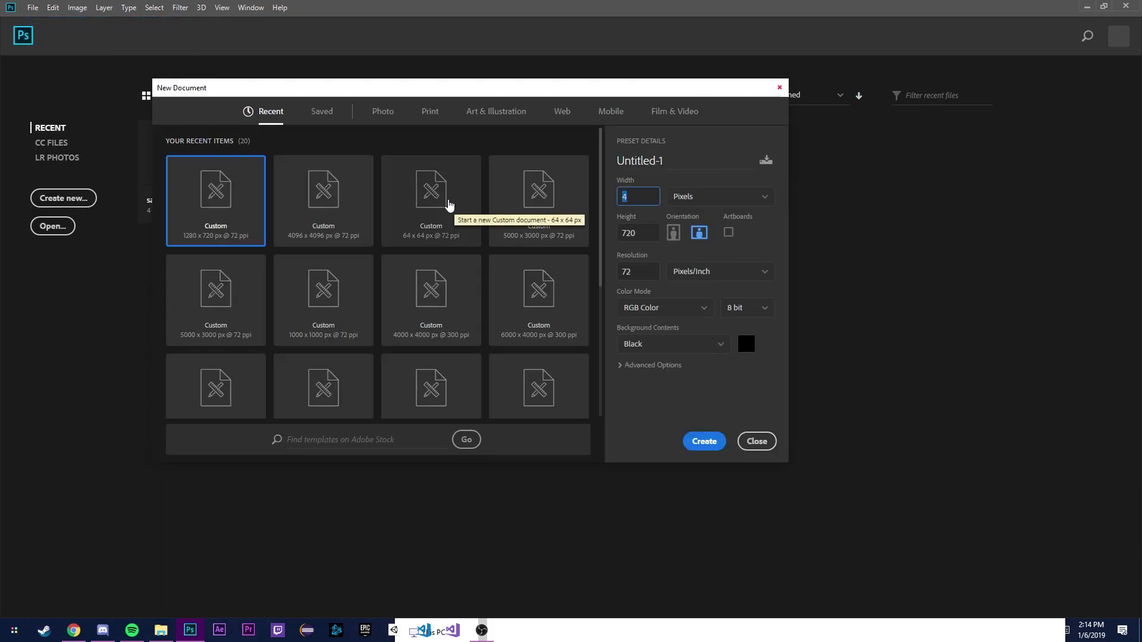
{"action": "type", "text": "8192"}
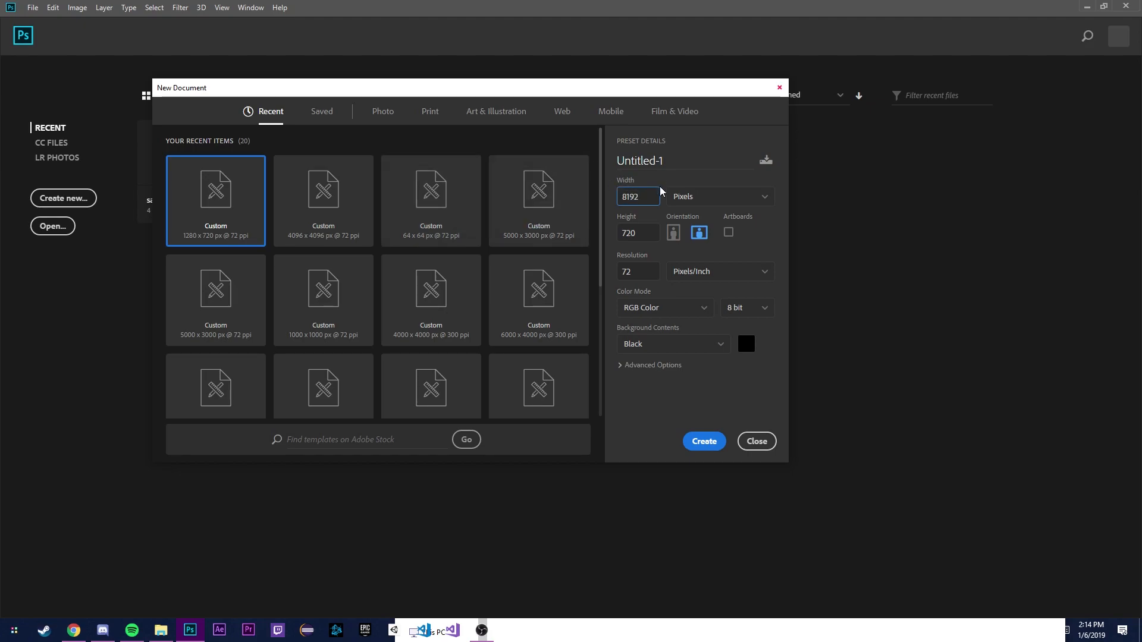
{"action": "key", "text": "Tab"}
{"action": "type", "text": "8192"}
{"action": "left_click", "coordinate": [697, 347]}
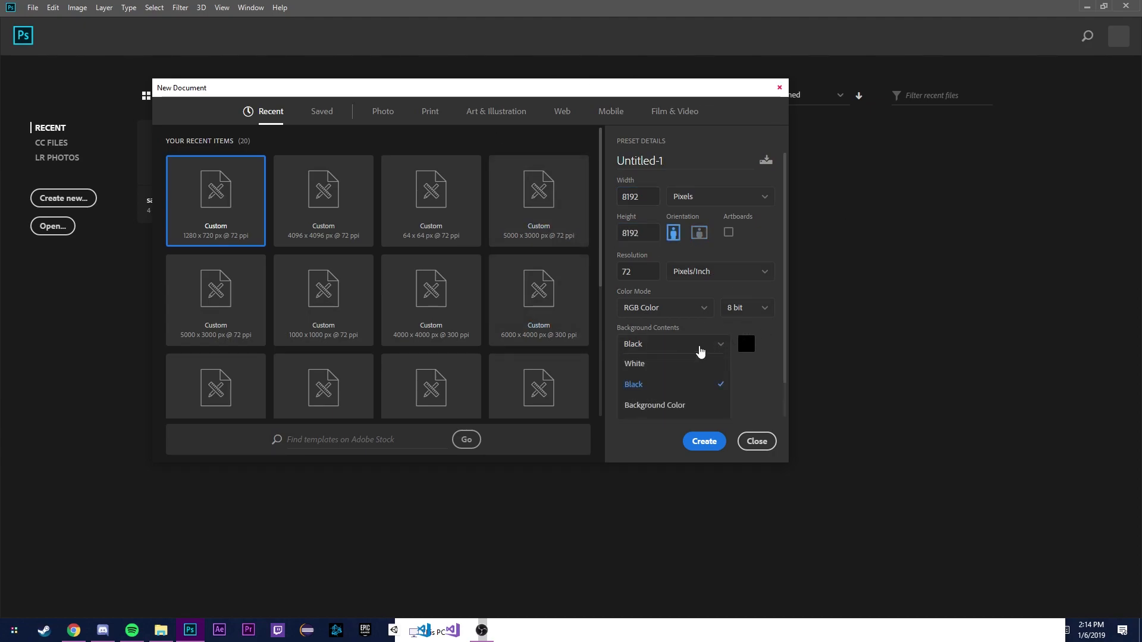
{"action": "left_click", "coordinate": [662, 384]}
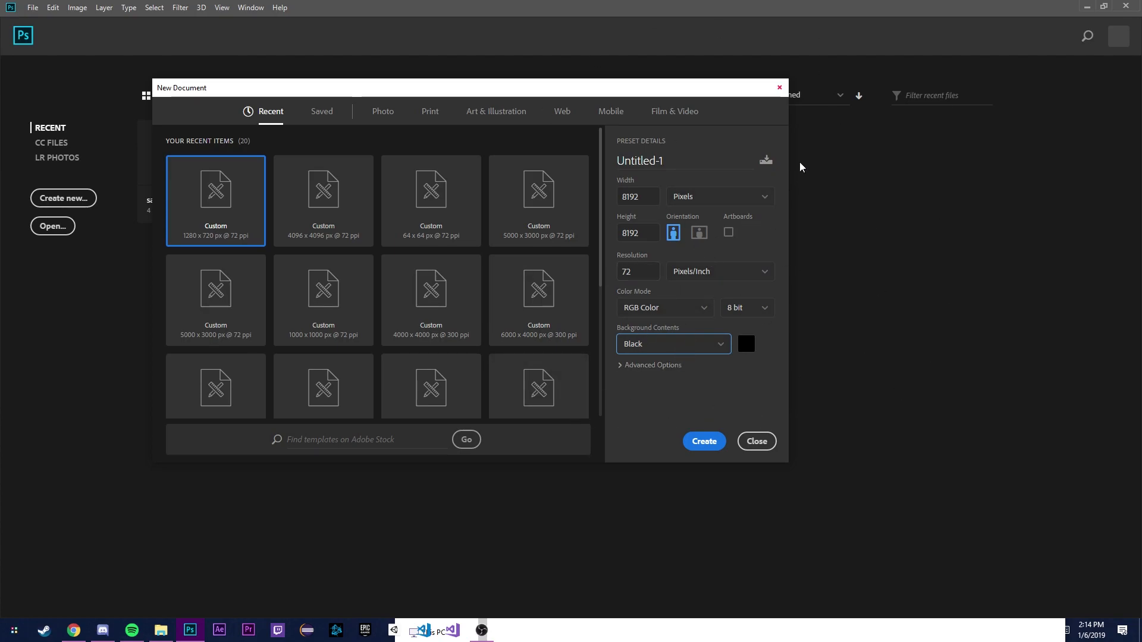
{"action": "left_click", "coordinate": [717, 196]}
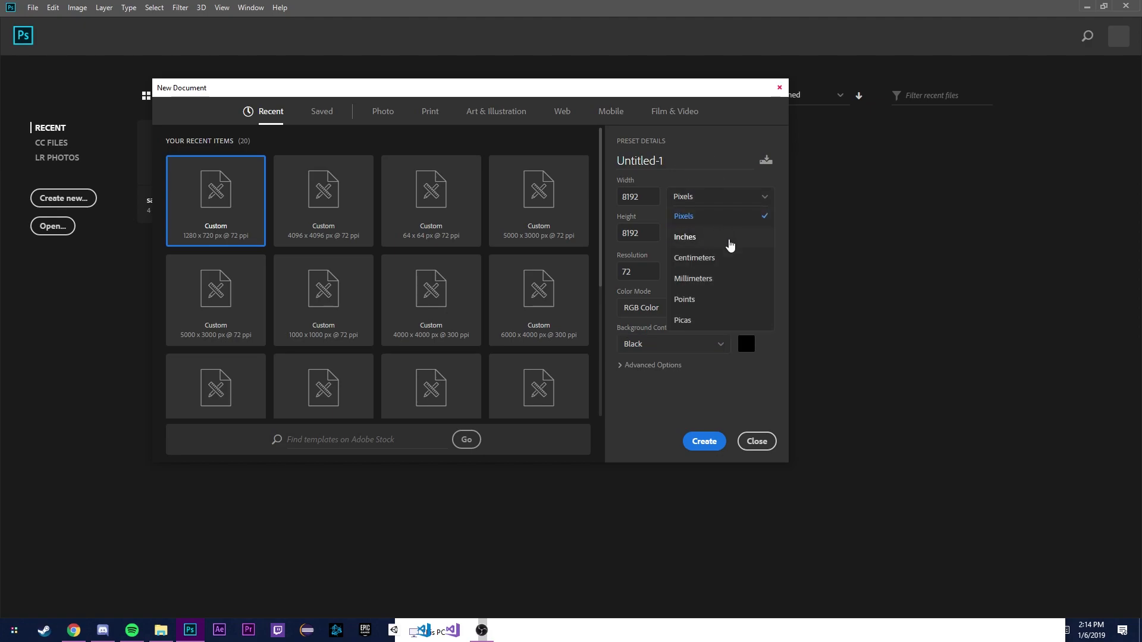
Step: Create the new 8192 x 8192 pixel document at 72 pixels/inch in RGB Color with black background contents
{"action": "left_click", "coordinate": [737, 215]}
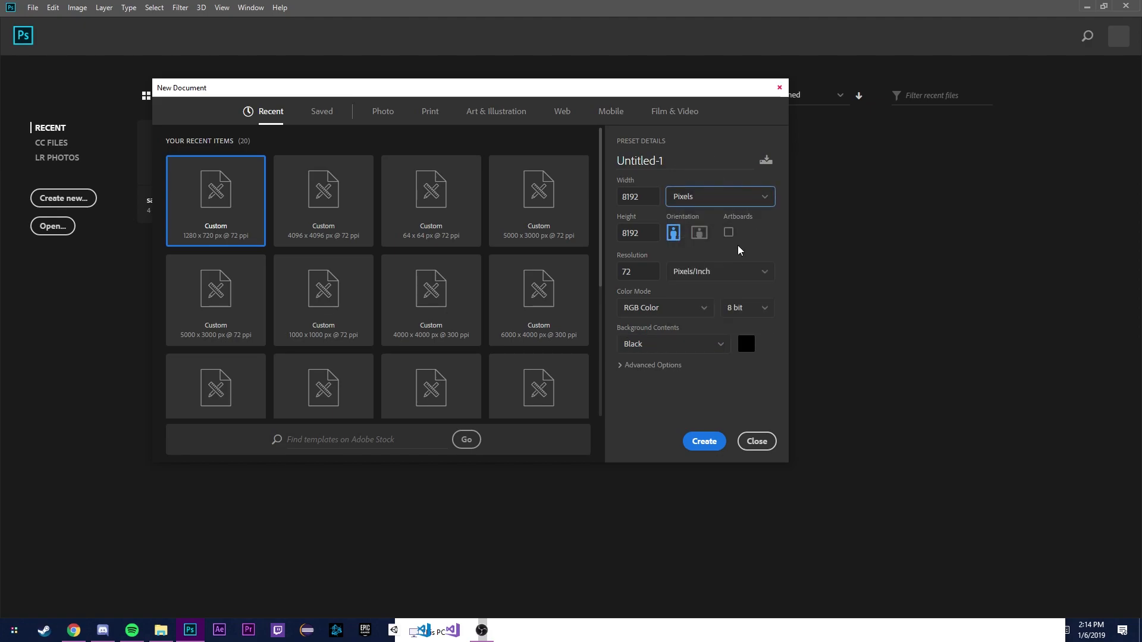
{"action": "left_click", "coordinate": [705, 442]}
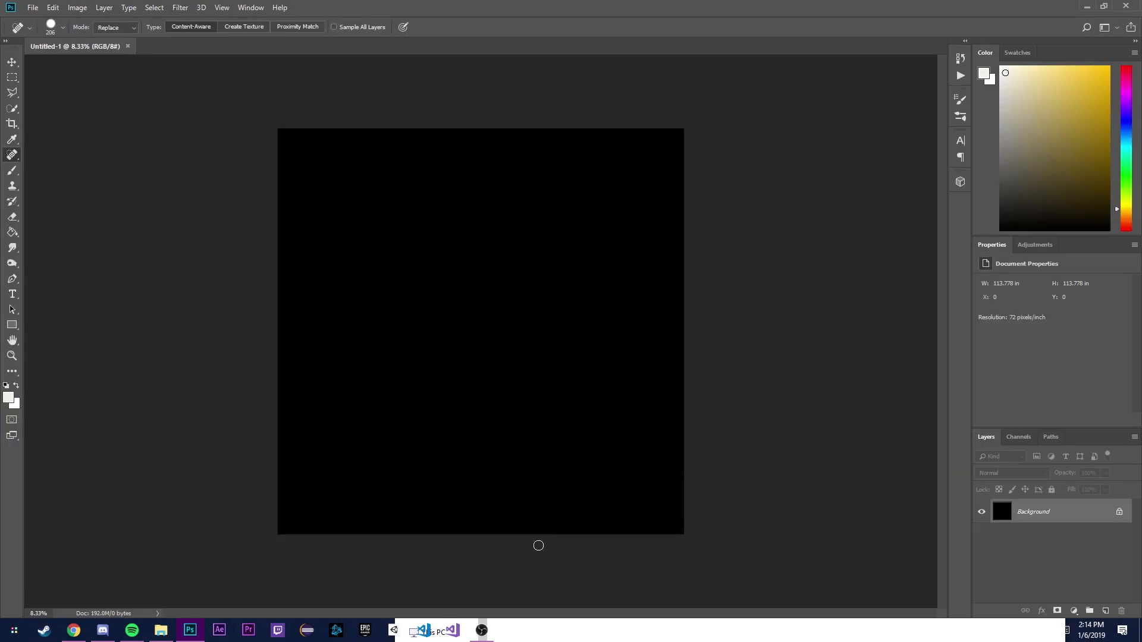
Step: Save the black document as mask in BMP format, Windows 24 Bit, in the tutorialMap source folder
{"action": "left_click", "coordinate": [33, 7]}
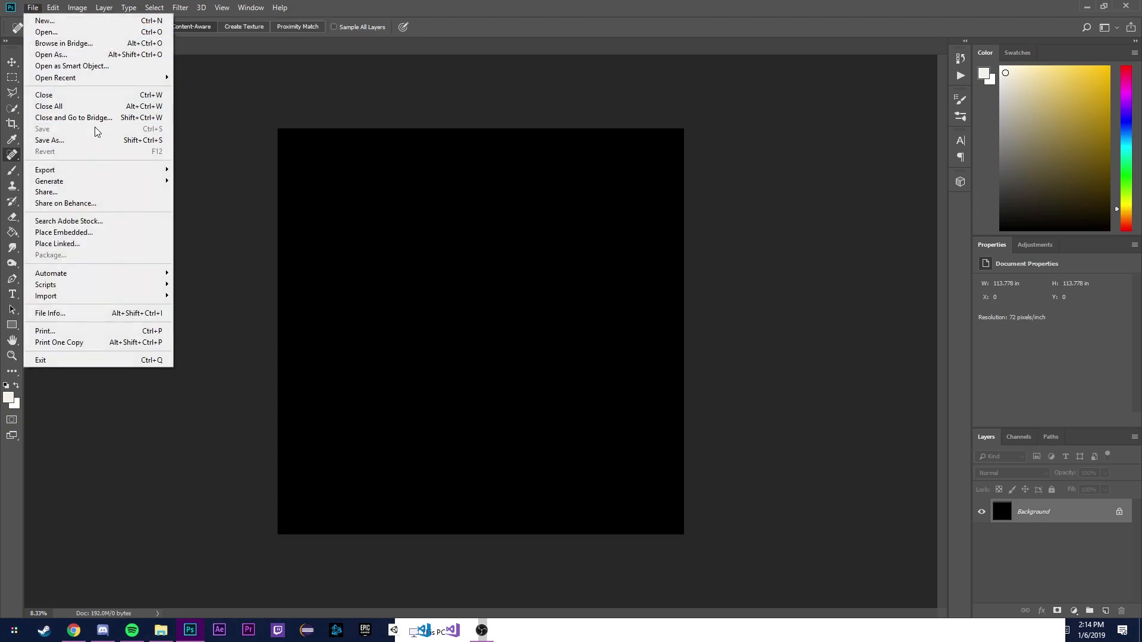
{"action": "left_click", "coordinate": [104, 142]}
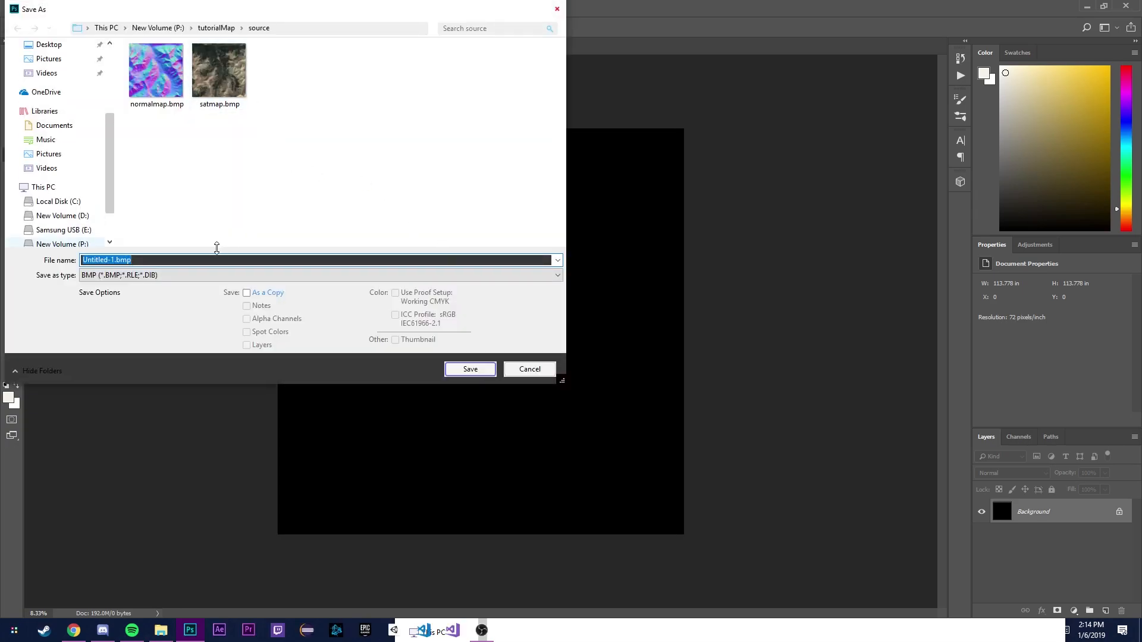
{"action": "left_click", "coordinate": [217, 276]}
{"action": "left_click", "coordinate": [196, 305]}
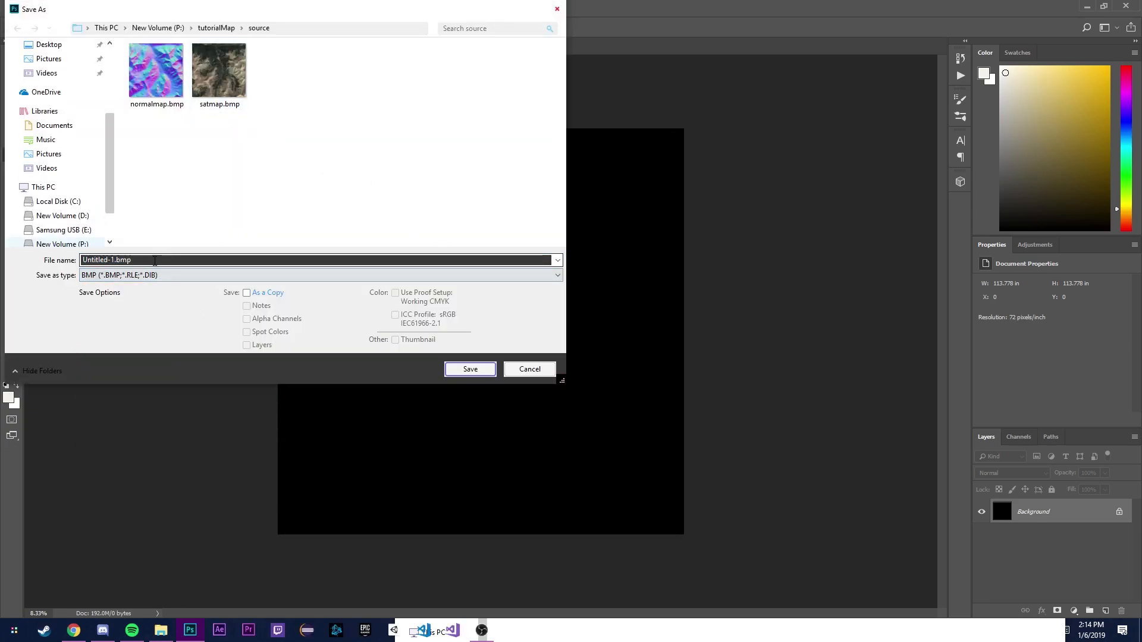
{"action": "left_click_drag", "start_coordinate": [114, 260], "coordinate": [81, 260]}
{"action": "type", "text": "mask"}
{"action": "key", "text": "Return"}
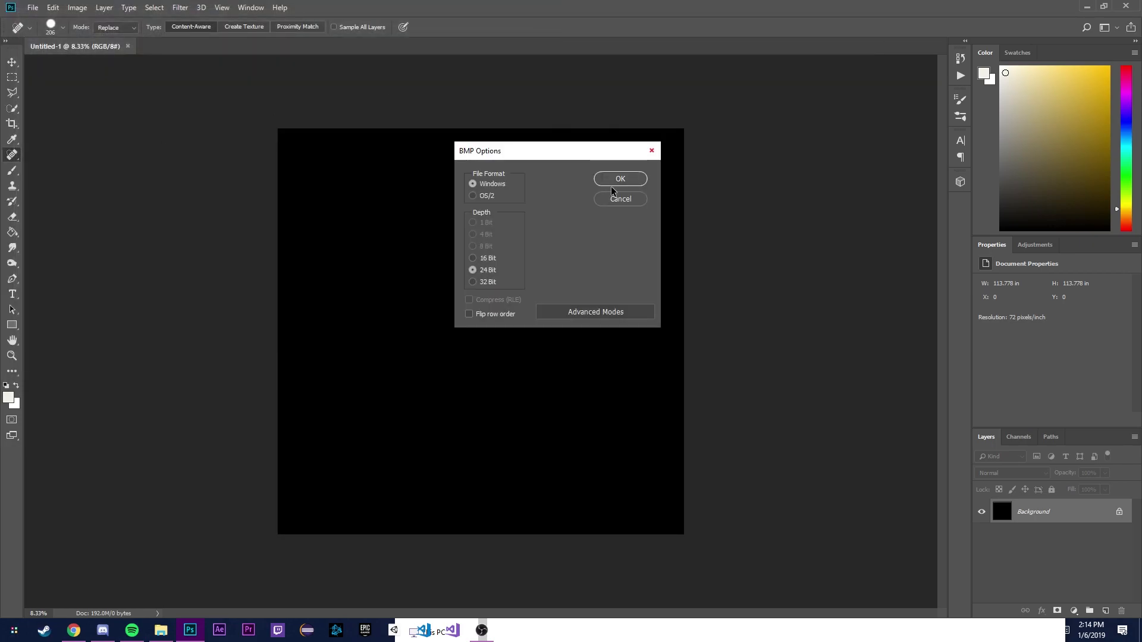
{"action": "left_click", "coordinate": [616, 183]}
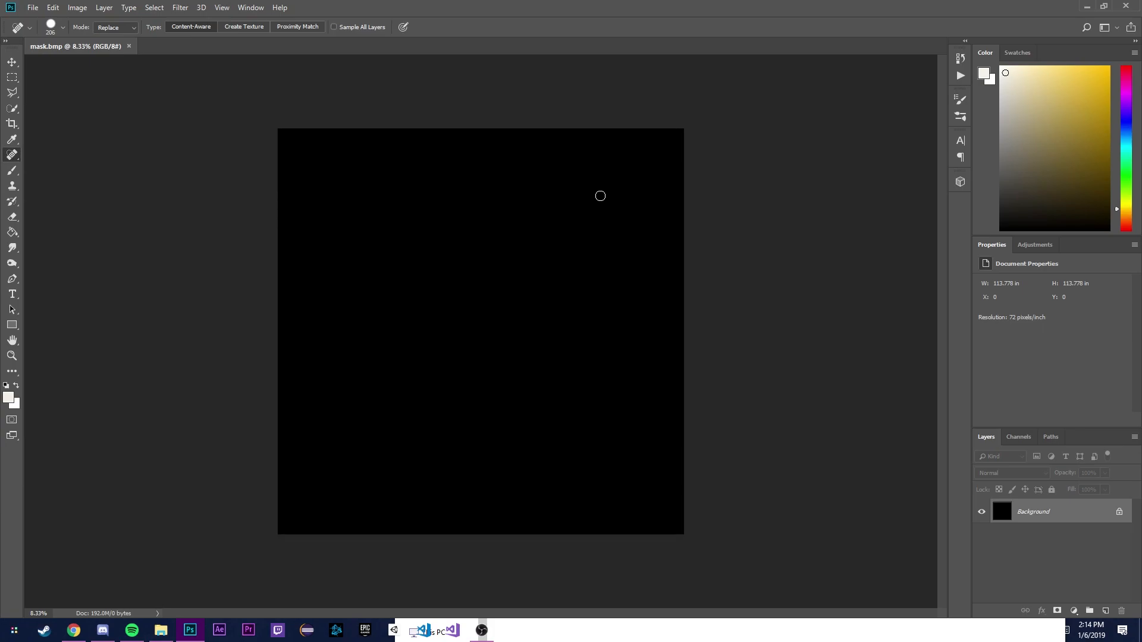
{"action": "left_click_drag", "start_coordinate": [1124, 108], "coordinate": [1124, 85]}
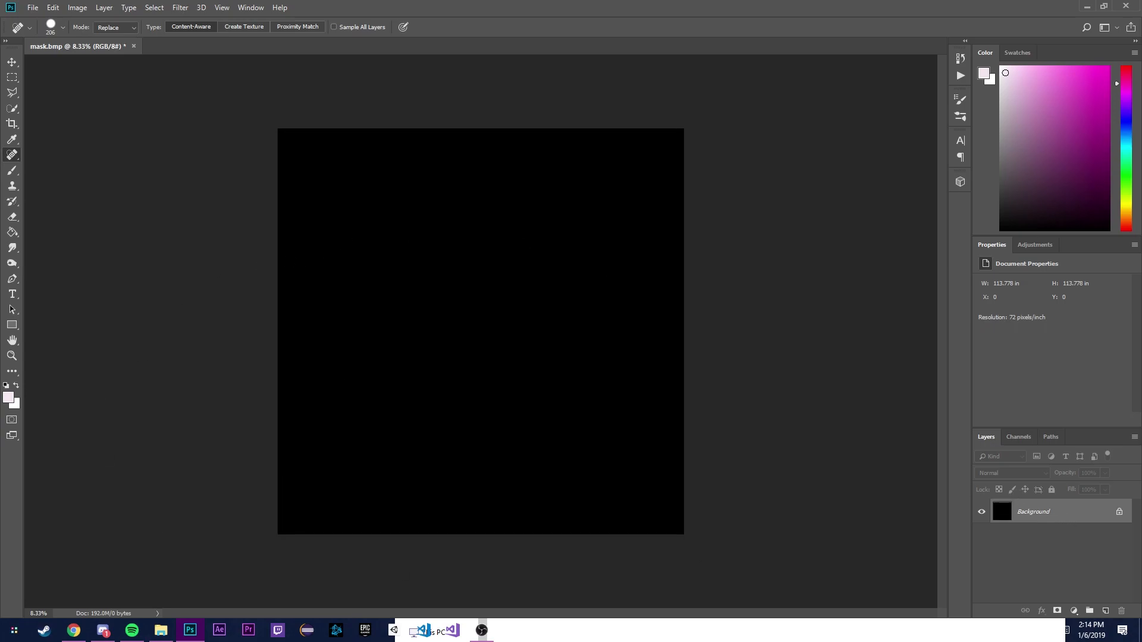
{"action": "double_click", "coordinate": [1071, 518]}
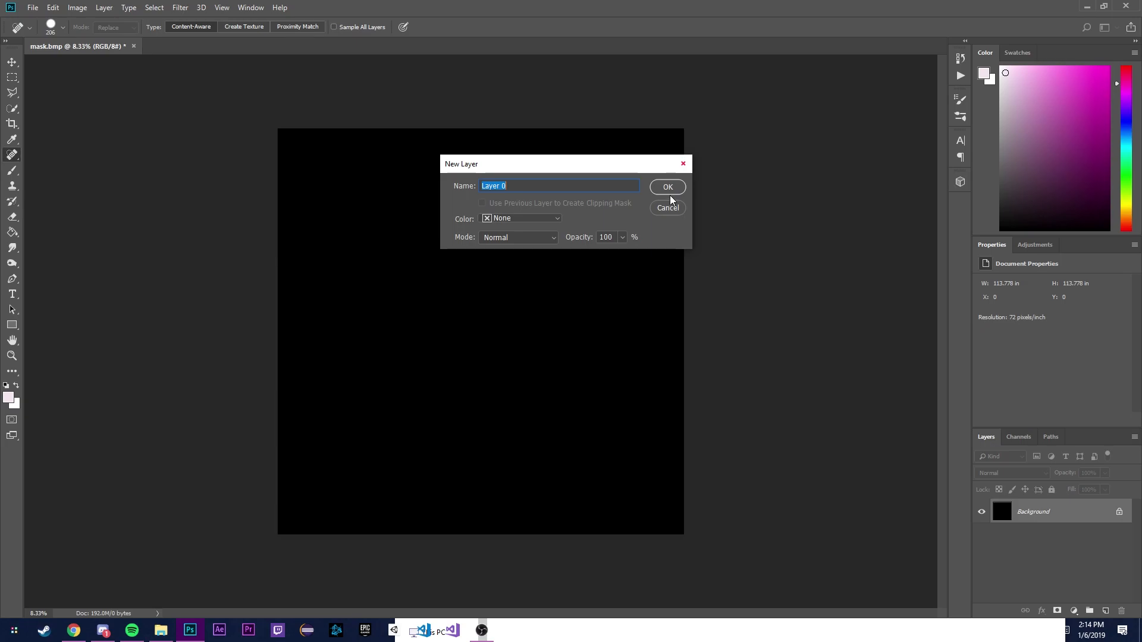
{"action": "left_click", "coordinate": [668, 188]}
{"action": "left_click", "coordinate": [1079, 118]}
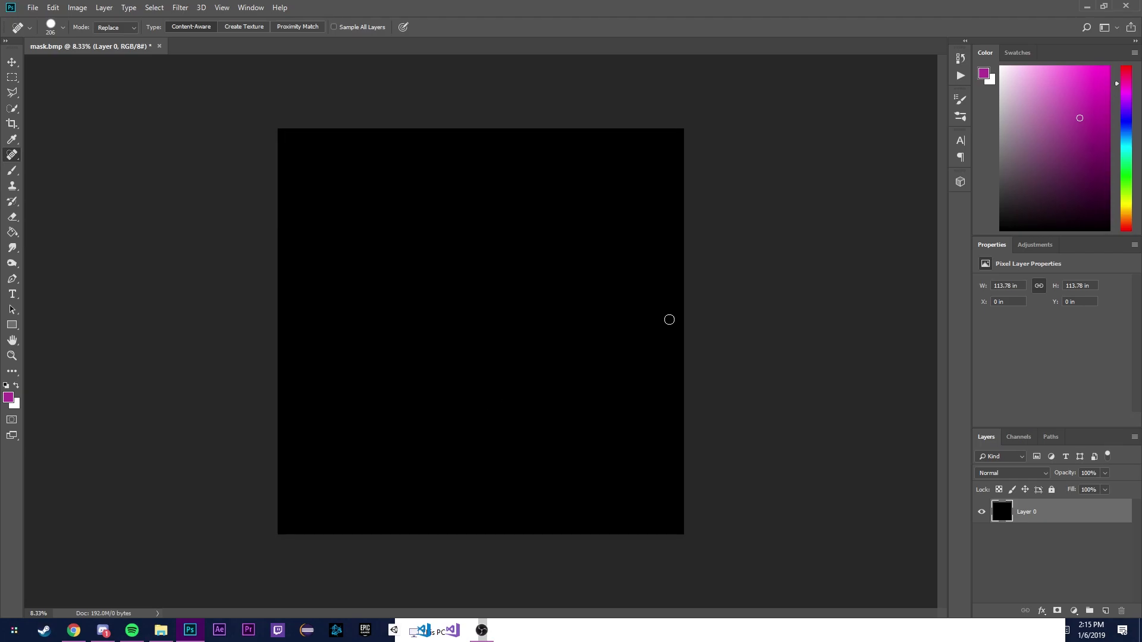
Step: Close Photoshop without saving the latest mask.bmp changes and switch to the tutorialMap source folder in File Explorer
{"action": "left_click", "coordinate": [1125, 5]}
{"action": "left_click", "coordinate": [555, 239]}
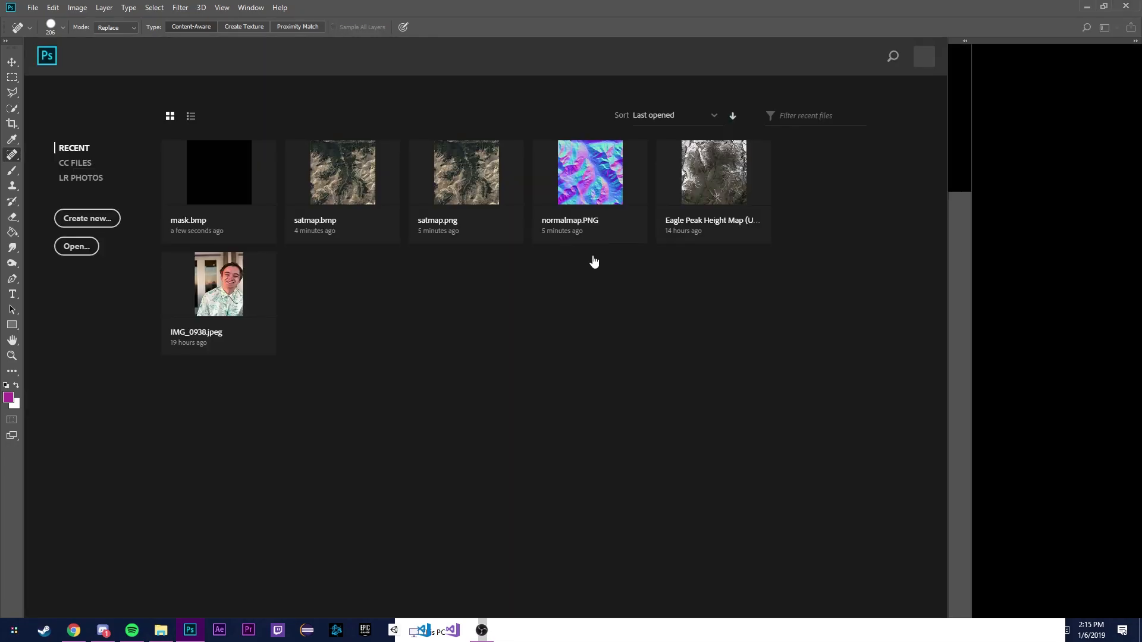
{"action": "left_click_drag", "start_coordinate": [759, 309], "coordinate": [704, 0]}
{"action": "left_click_drag", "start_coordinate": [678, 202], "coordinate": [98, 34]}
{"action": "left_click", "coordinate": [238, 113]}
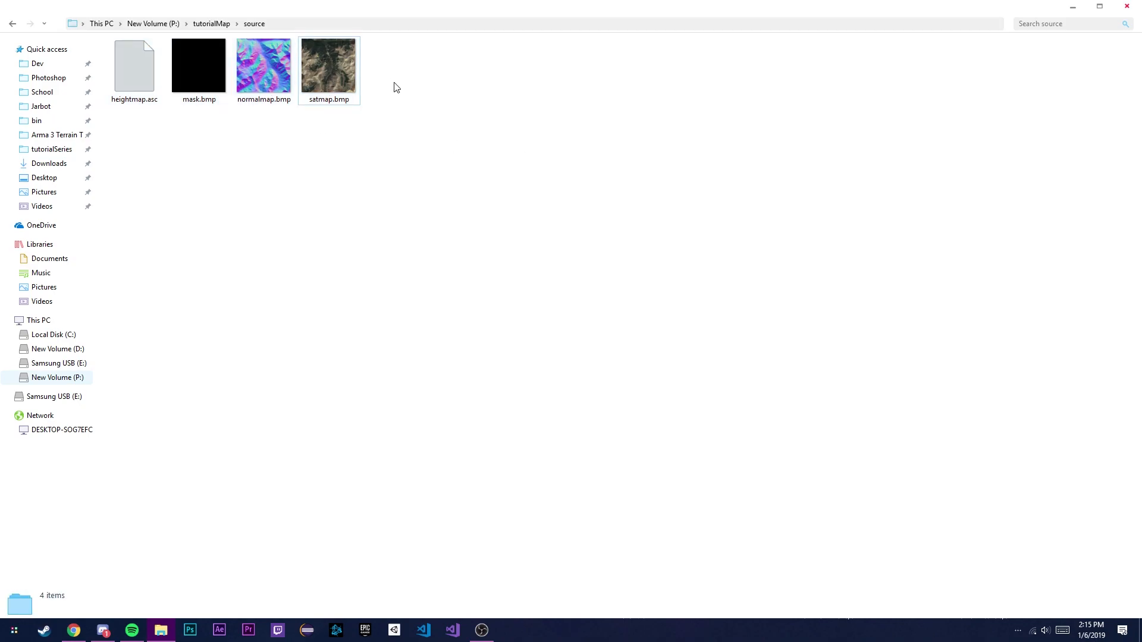
Step: Create a new text document in the source folder, name it layers.cpp and accept the extension change
{"action": "right_click", "coordinate": [443, 140]}
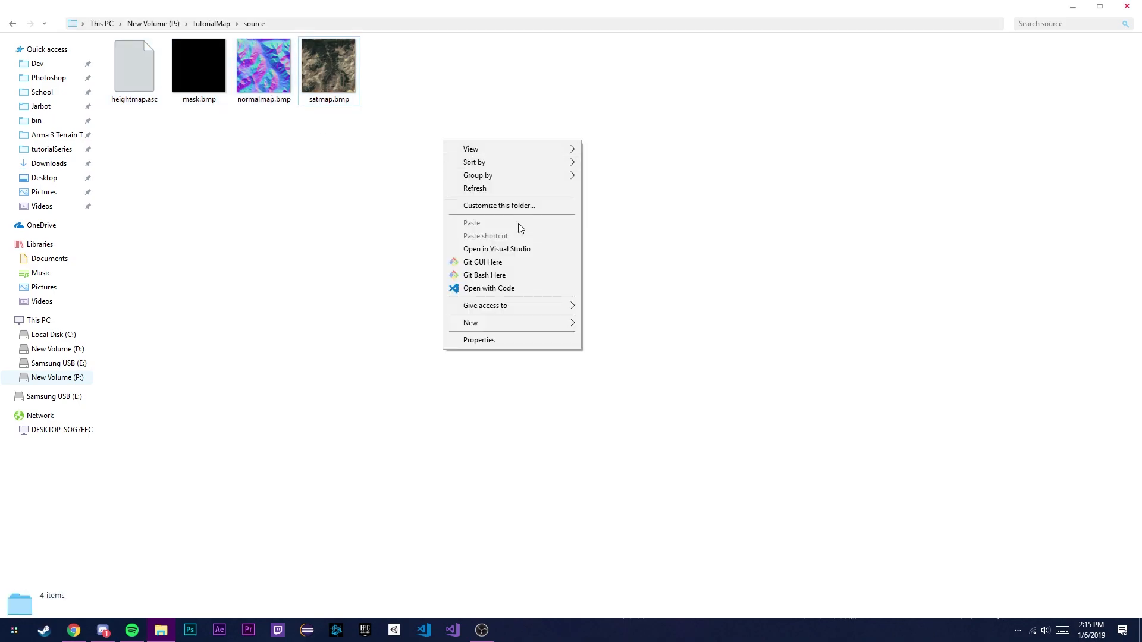
{"action": "mouse_move", "coordinate": [491, 324]}
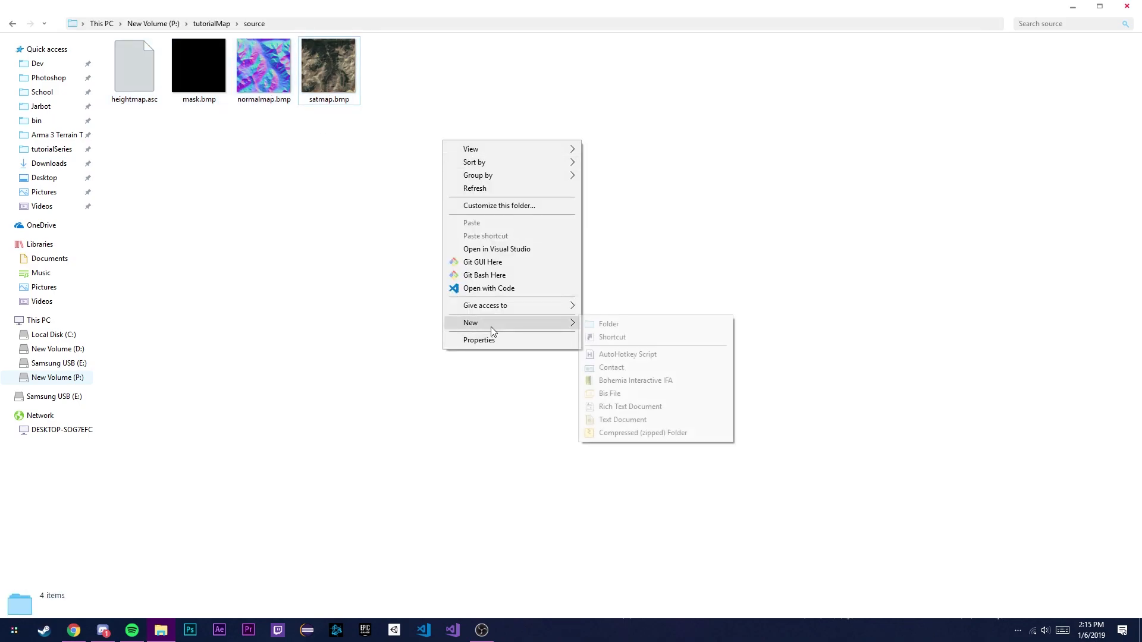
{"action": "left_click", "coordinate": [657, 420]}
{"action": "key", "text": "BackSpace"}
{"action": "type", "text": "layers.cpp"}
{"action": "key", "text": "Return"}
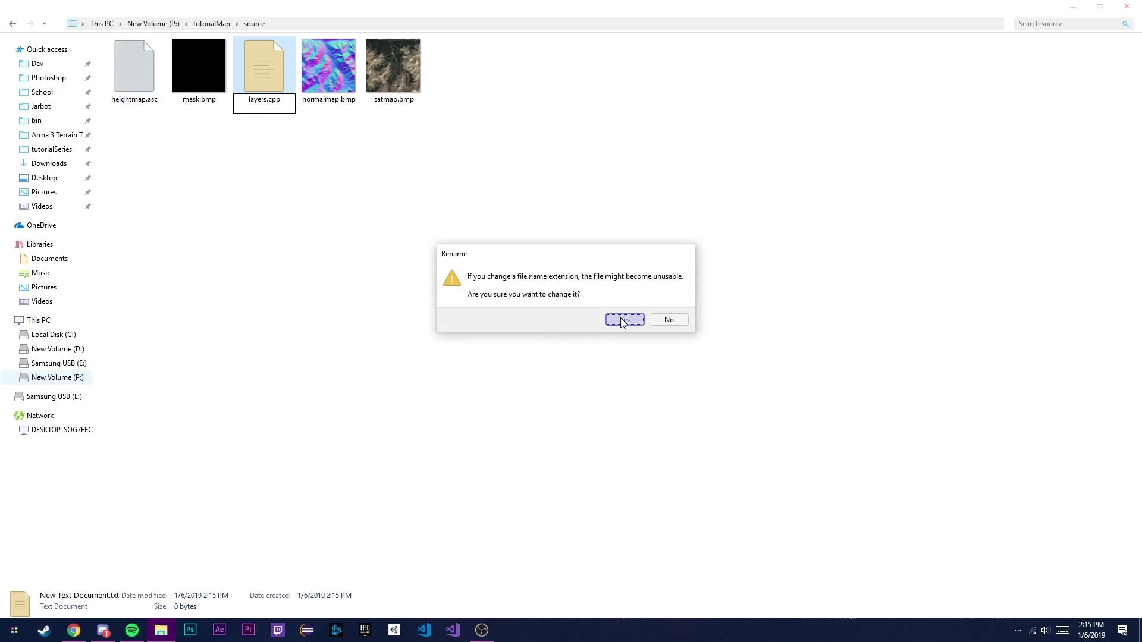
{"action": "left_click", "coordinate": [622, 321]}
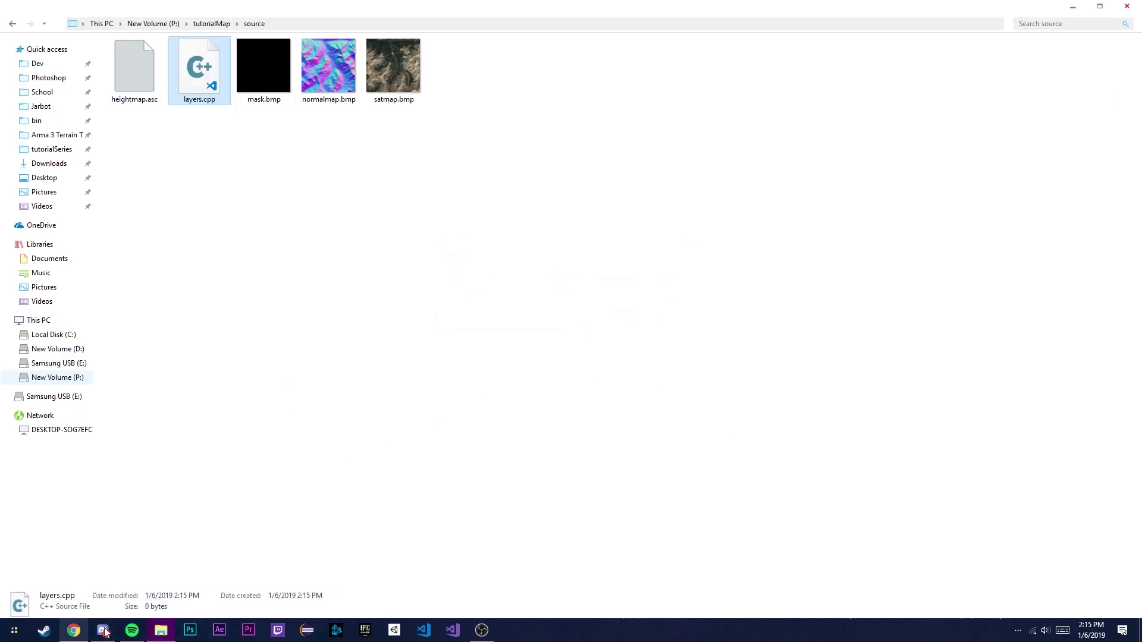
Step: Check the layers page of the PMC Editing Wiki in Chrome, and rename layers.cpp in File Explorer as layers.cfg
{"action": "left_click", "coordinate": [73, 631]}
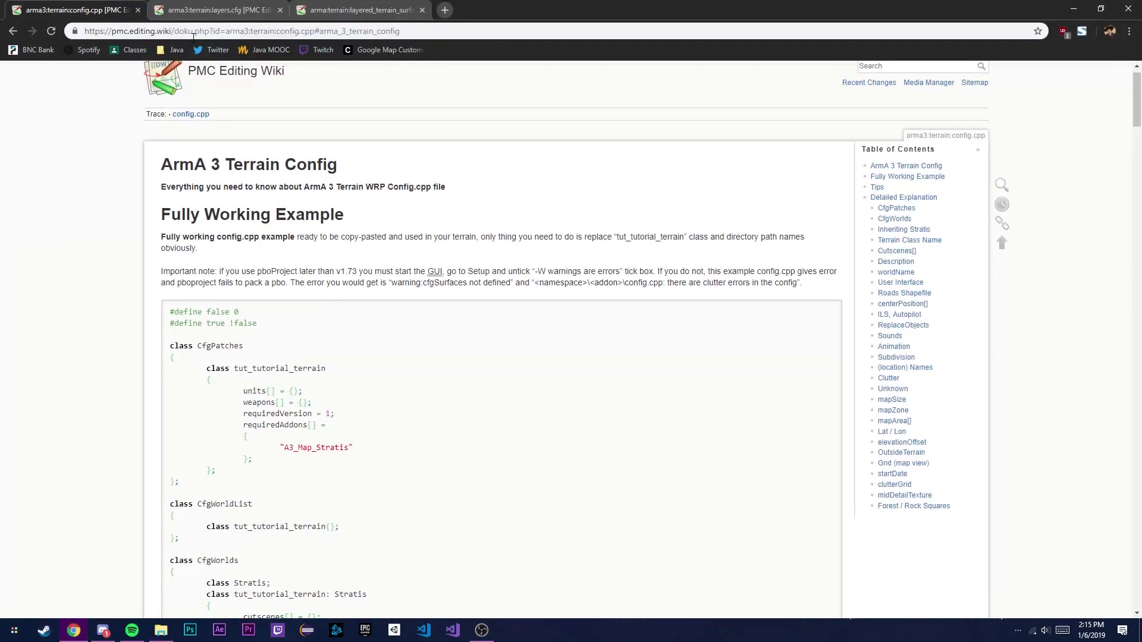
{"action": "left_click", "coordinate": [258, 4]}
{"action": "left_click", "coordinate": [1073, 6]}
{"action": "double_click", "coordinate": [212, 67]}
{"action": "key", "text": "F2"}
{"action": "key", "text": "Right"}
{"action": "key", "text": "Right"}
{"action": "key", "text": "Right"}
{"action": "key", "text": "BackSpace"}
{"action": "key", "text": "BackSpace"}
{"action": "type", "text": "fg"}
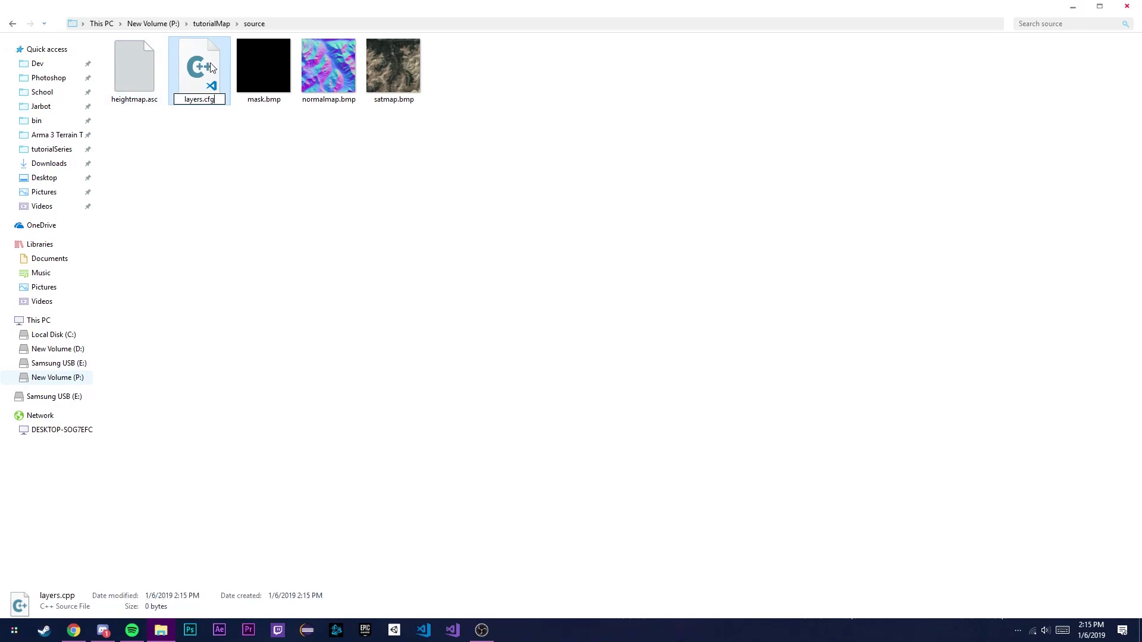
{"action": "key", "text": "Return"}
{"action": "left_click", "coordinate": [622, 318]}
Step: Switch to Chrome and copy the complete example code, class Layers and class Legend, from the wiki's layers.cfg page
{"action": "left_click", "coordinate": [73, 631]}
{"action": "left_click_drag", "start_coordinate": [170, 166], "coordinate": [263, 485]}
{"action": "key", "text": "ctrl+c"}
{"action": "scroll", "coordinate": [262, 392], "scroll_direction": "down", "scroll_amount": 2}
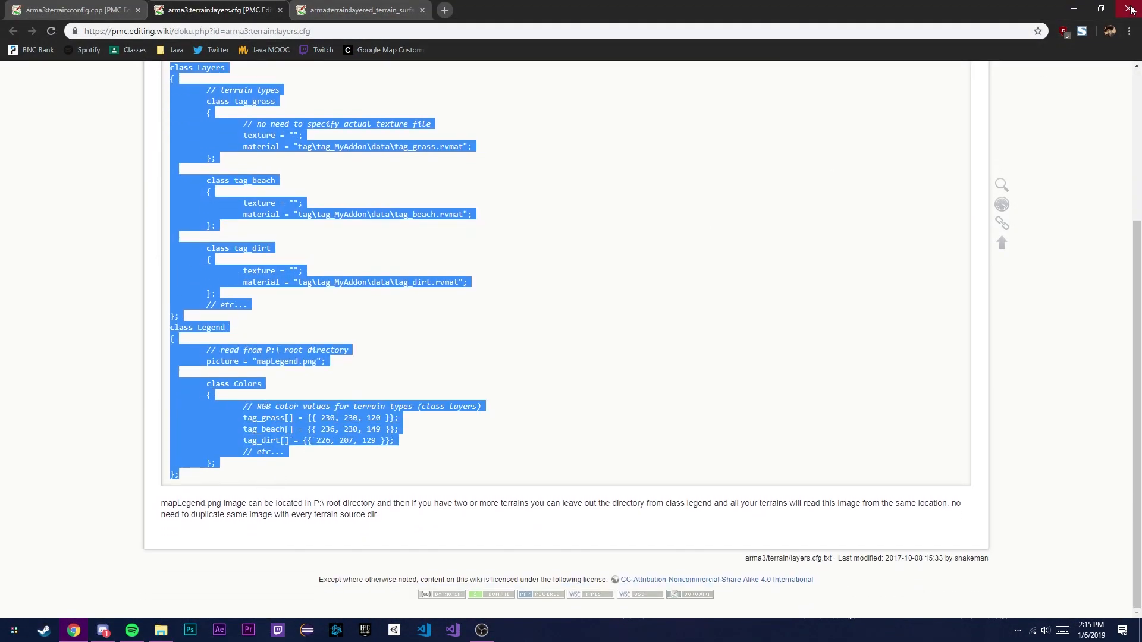
Step: Open layers.cfg from the source folder in Visual Studio Code, paste the copied example code and save the file
{"action": "left_click", "coordinate": [1073, 9]}
{"action": "double_click", "coordinate": [194, 85]}
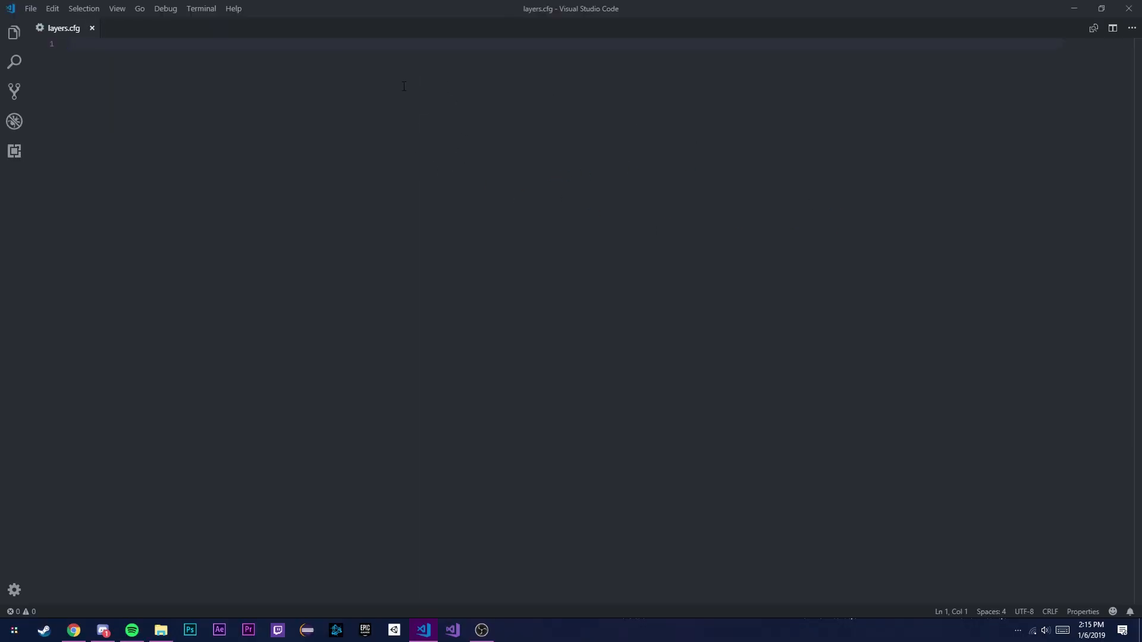
{"action": "key", "text": "ctrl+v"}
{"action": "key", "text": "ctrl+s"}
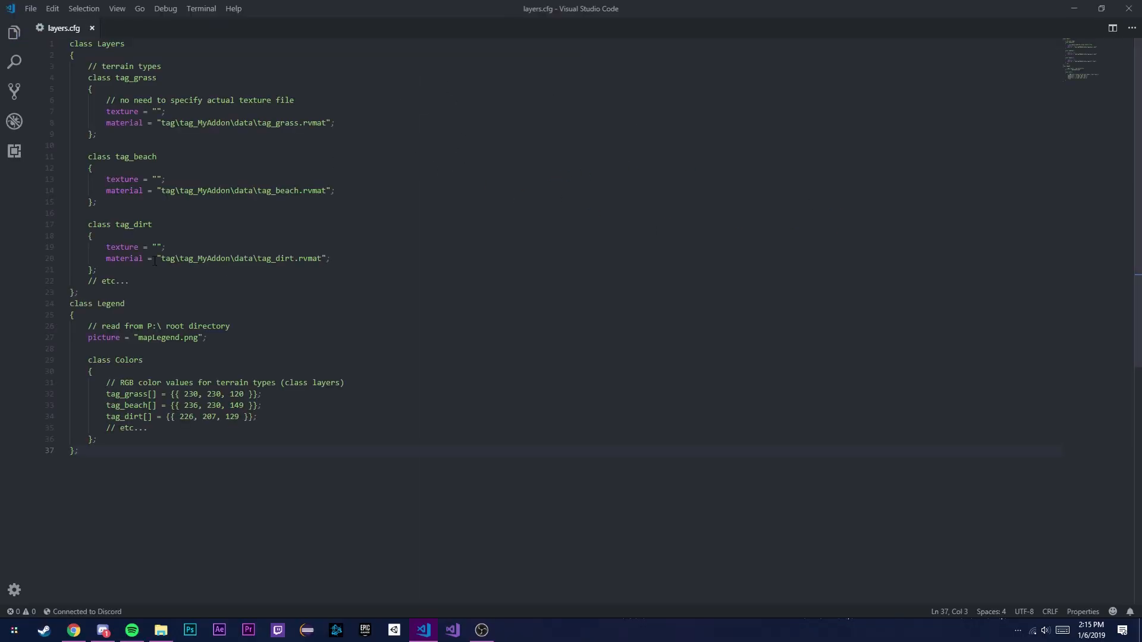
Step: Delete the tag_beach and tag_dirt classes, the etc comment and the leftover blank line from class Layers
{"action": "left_click", "coordinate": [138, 265]}
{"action": "left_click_drag", "start_coordinate": [157, 280], "coordinate": [18, 147]}
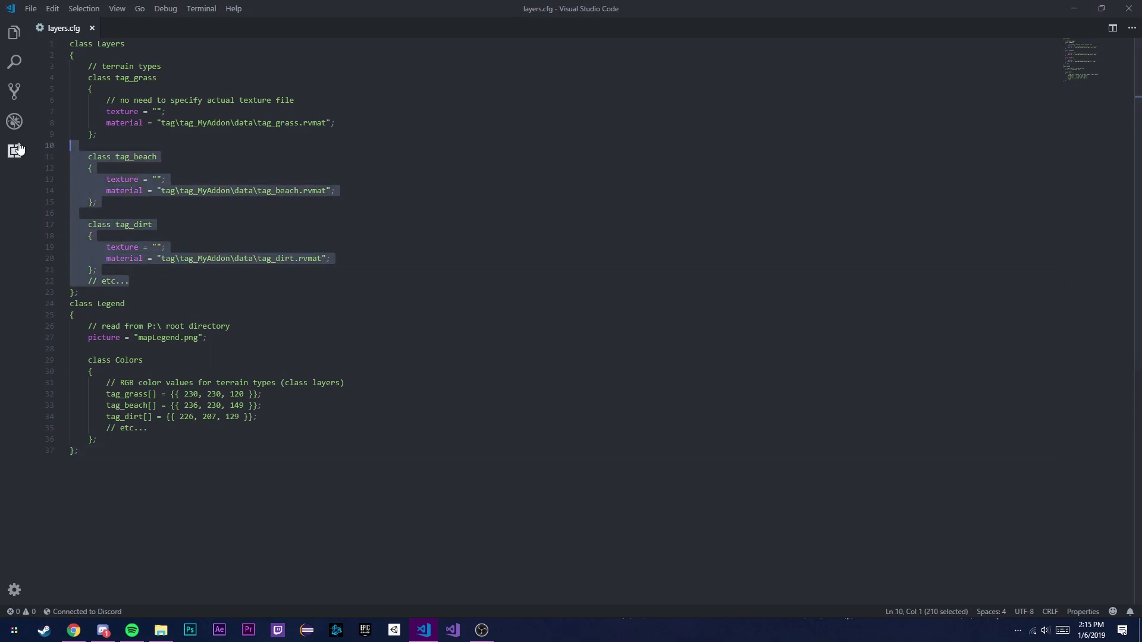
{"action": "key", "text": "BackSpace"}
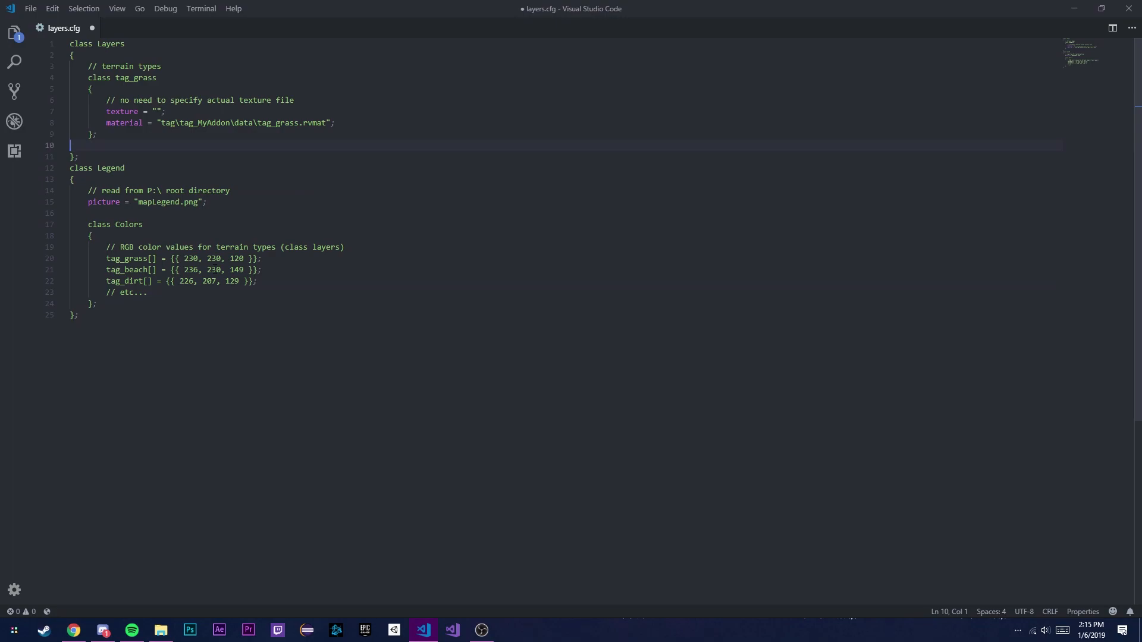
{"action": "key", "text": "BackSpace"}
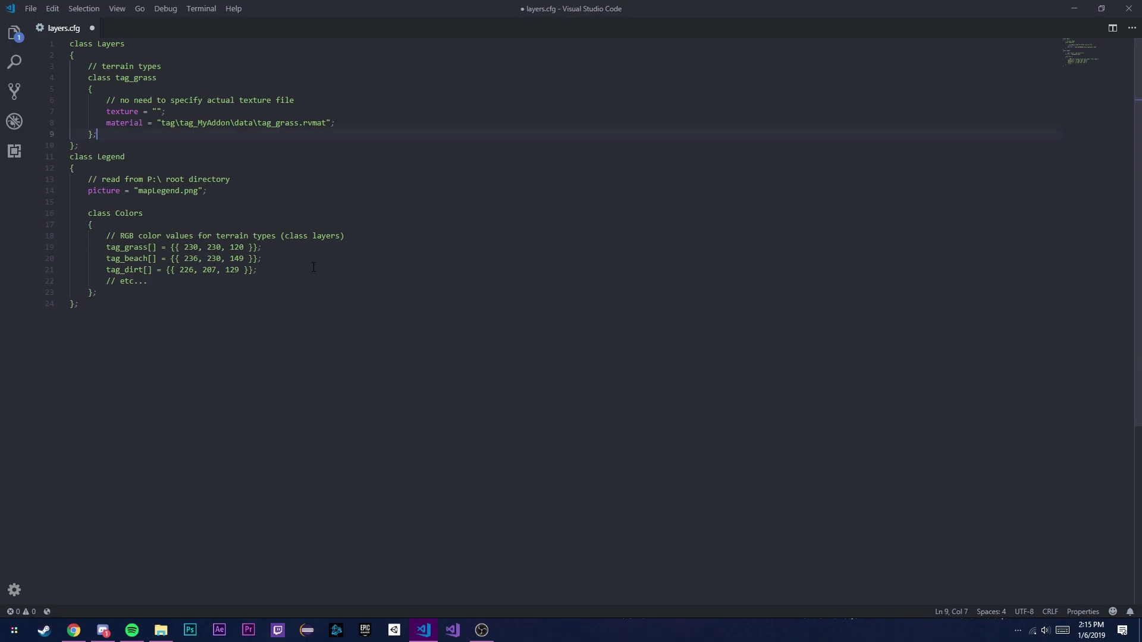
Step: Delete the tag_beach and tag_dirt entries and the leftover blank line from class Colors
{"action": "left_click_drag", "start_coordinate": [270, 266], "coordinate": [34, 259]}
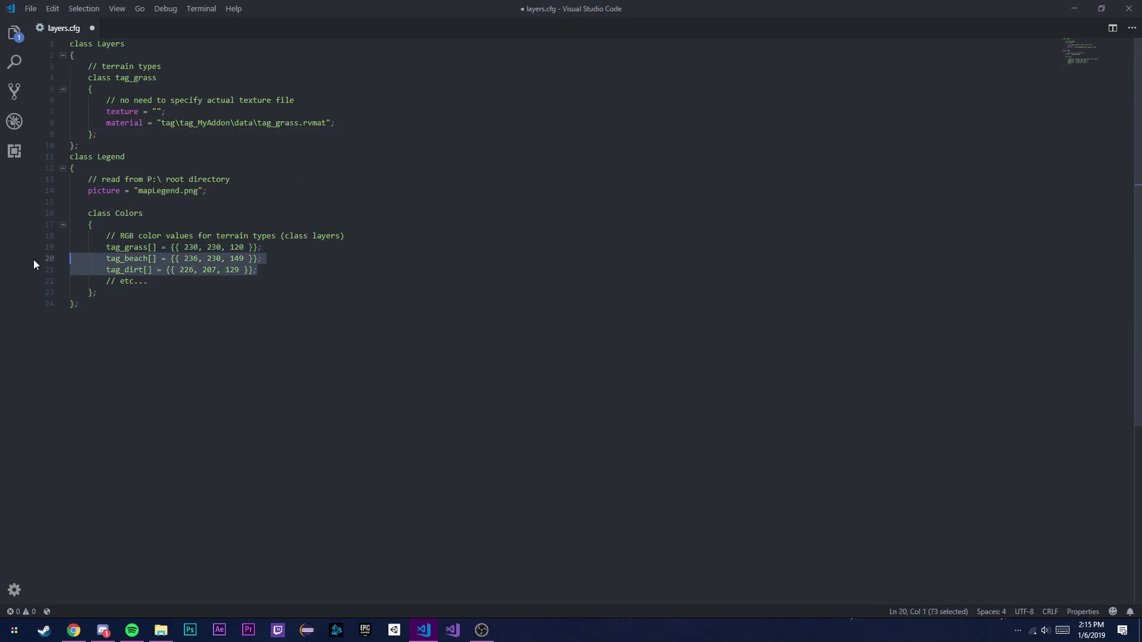
{"action": "key", "text": "BackSpace"}
{"action": "key", "text": "BackSpace"}
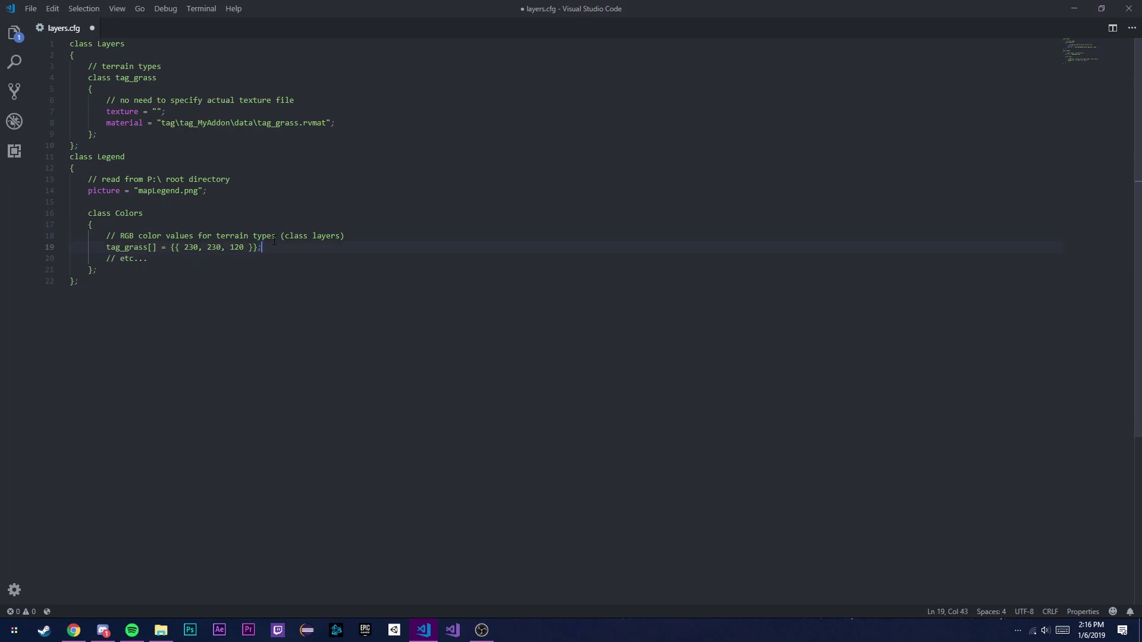
Step: Examine the tag_grass class name, its texture and material lines, and the matching tag_grass entry in class Colors
{"action": "left_click_drag", "start_coordinate": [156, 78], "coordinate": [115, 77]}
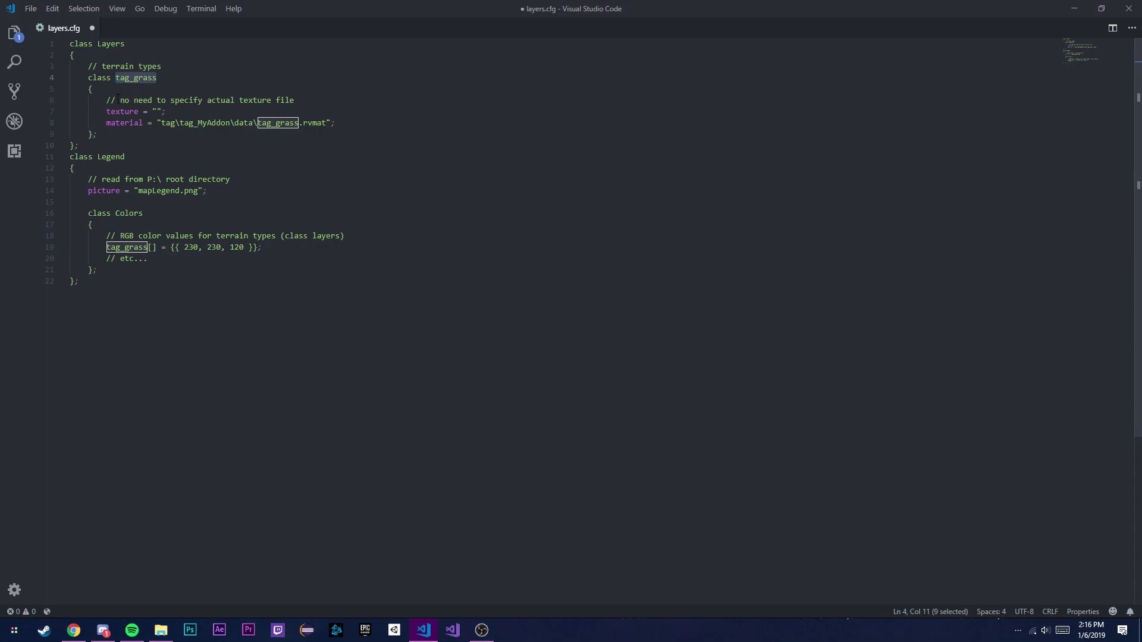
{"action": "left_click", "coordinate": [155, 111]}
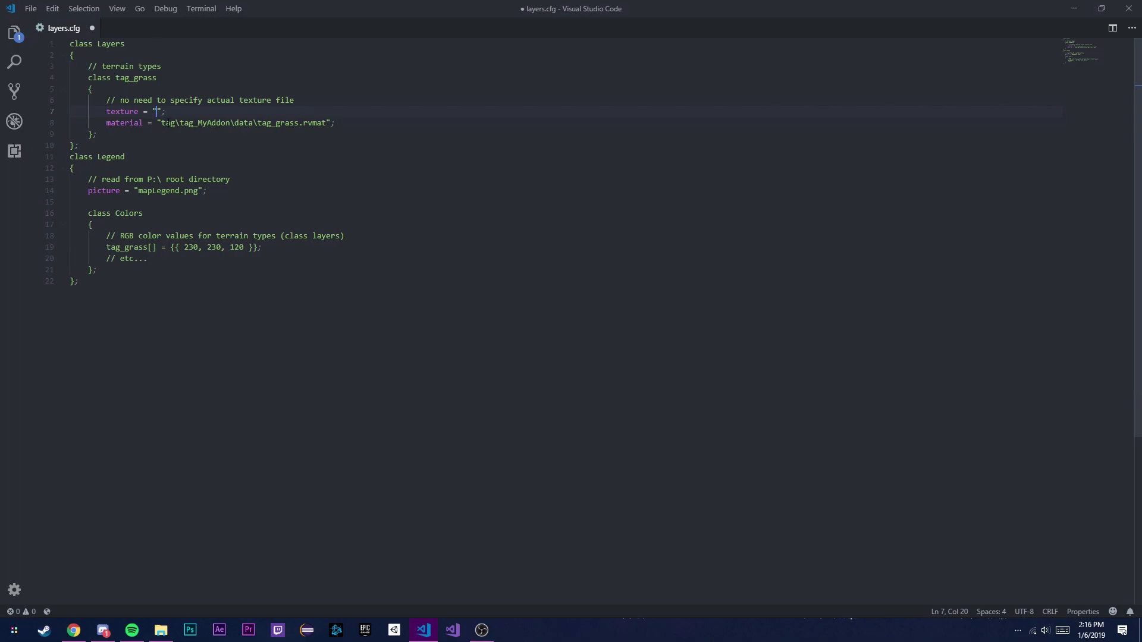
{"action": "left_click", "coordinate": [210, 122]}
{"action": "left_click", "coordinate": [309, 125]}
{"action": "left_click_drag", "start_coordinate": [305, 125], "coordinate": [326, 126]}
{"action": "left_click", "coordinate": [324, 126]}
{"action": "left_click", "coordinate": [97, 156]}
{"action": "left_click_drag", "start_coordinate": [158, 81], "coordinate": [113, 79]}
{"action": "left_click", "coordinate": [150, 247]}
{"action": "left_click_drag", "start_coordinate": [143, 247], "coordinate": [139, 247]}
{"action": "left_click", "coordinate": [130, 247]}
{"action": "left_click_drag", "start_coordinate": [384, 18], "coordinate": [441, 3]}
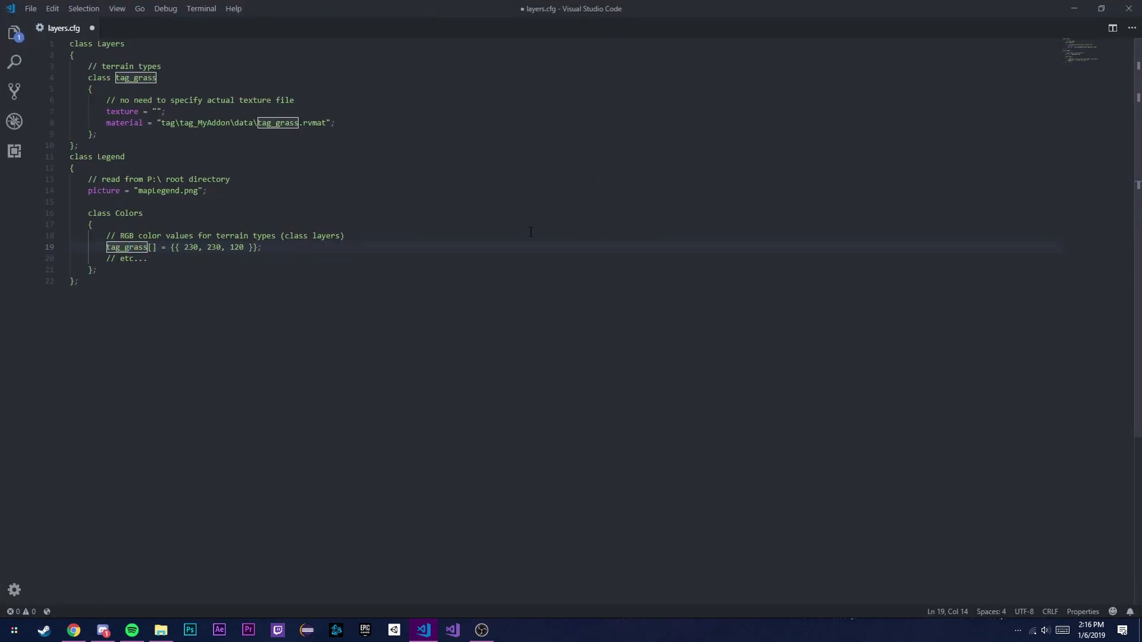
Step: Set the tag_grass RGB values in class Colors to 0, 0, 0
{"action": "double_click", "coordinate": [192, 248]}
{"action": "type", "text": "0"}
{"action": "double_click", "coordinate": [212, 248]}
{"action": "type", "text": "0"}
{"action": "double_click", "coordinate": [219, 247]}
{"action": "type", "text": "0"}
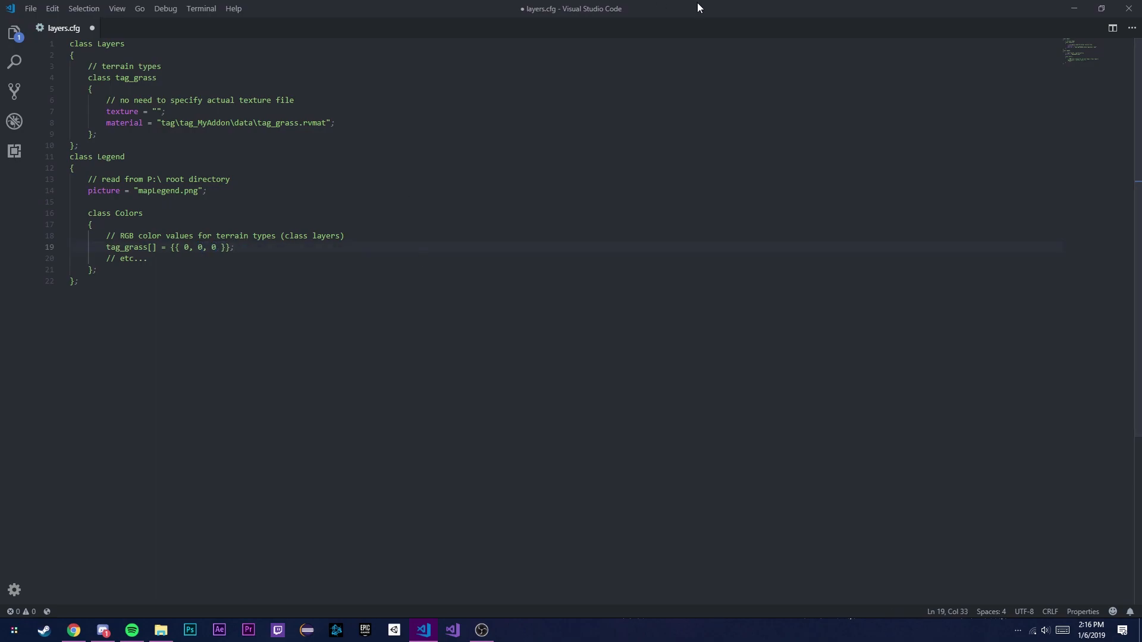
{"action": "left_click_drag", "start_coordinate": [699, 8], "coordinate": [715, 134]}
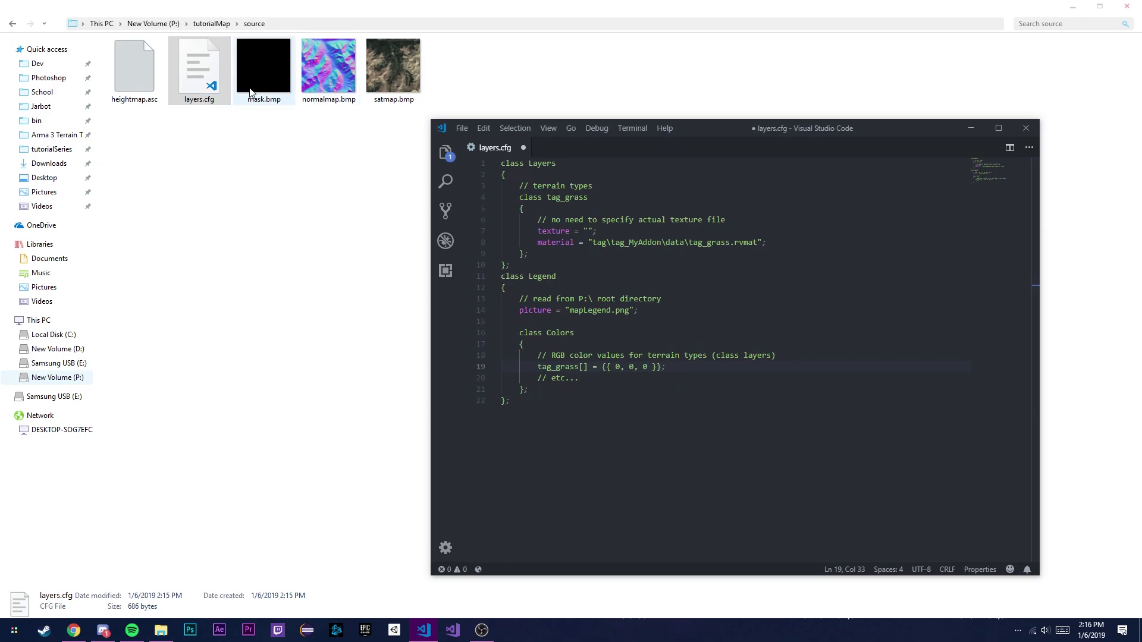
{"action": "left_click_drag", "start_coordinate": [718, 136], "coordinate": [298, 2]}
{"action": "left_click_drag", "start_coordinate": [189, 121], "coordinate": [351, 124]}
{"action": "left_click", "coordinate": [250, 90]}
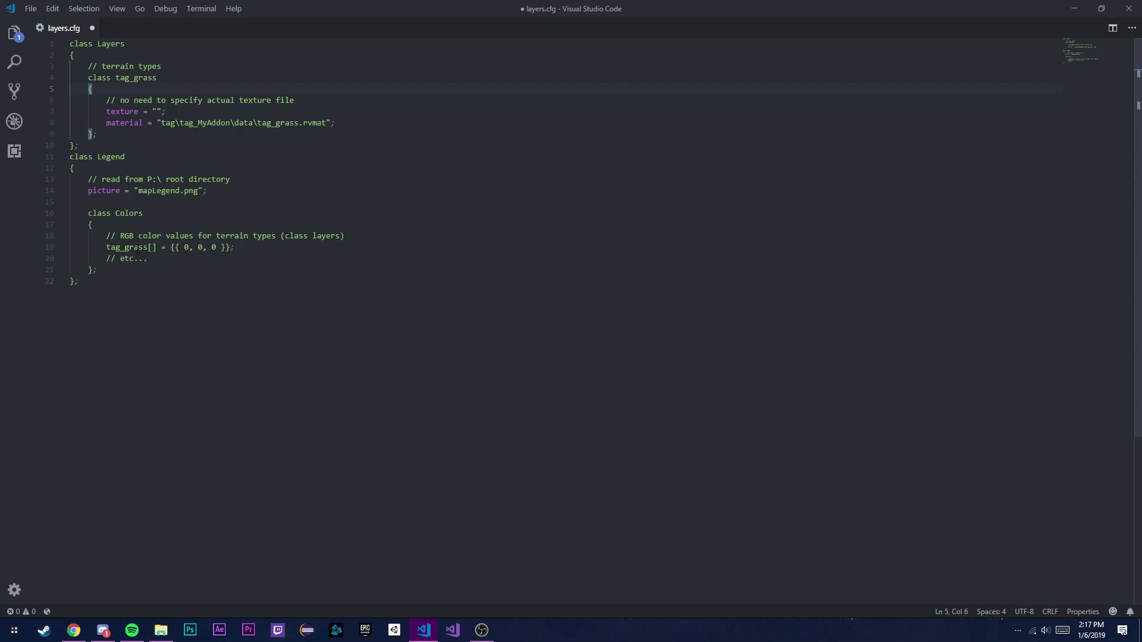
Step: Replace every occurrence of tag_grass in layers.cfg with rus_ground and close the search
{"action": "left_click_drag", "start_coordinate": [157, 78], "coordinate": [116, 78]}
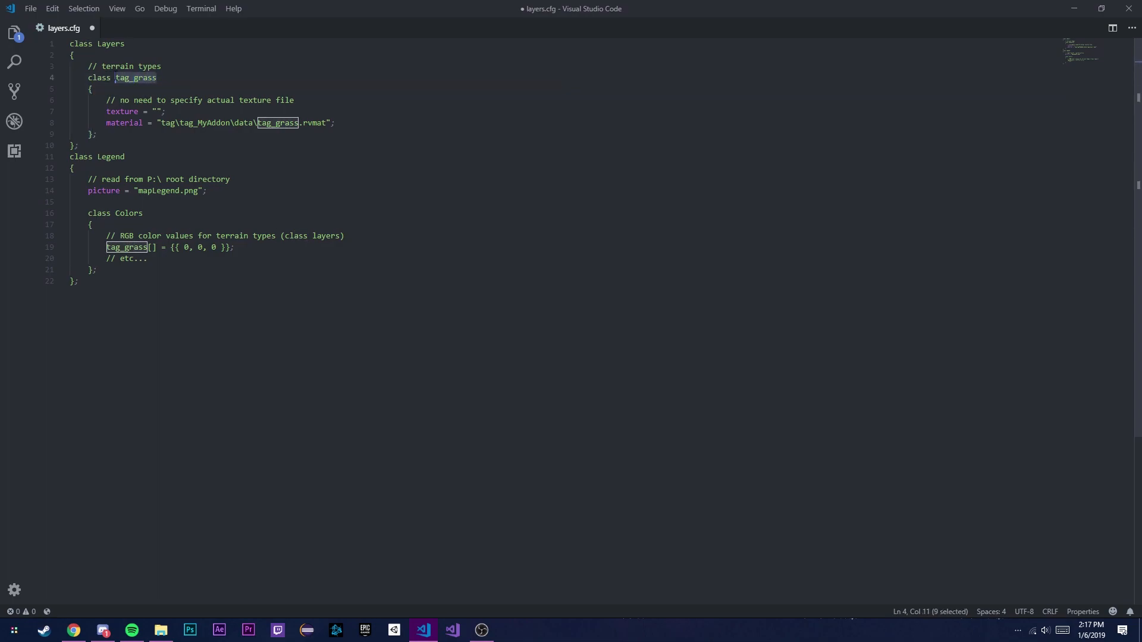
{"action": "key", "text": "ctrl+f"}
{"action": "left_click", "coordinate": [811, 48]}
{"action": "left_click", "coordinate": [836, 66]}
{"action": "type", "text": "rus"}
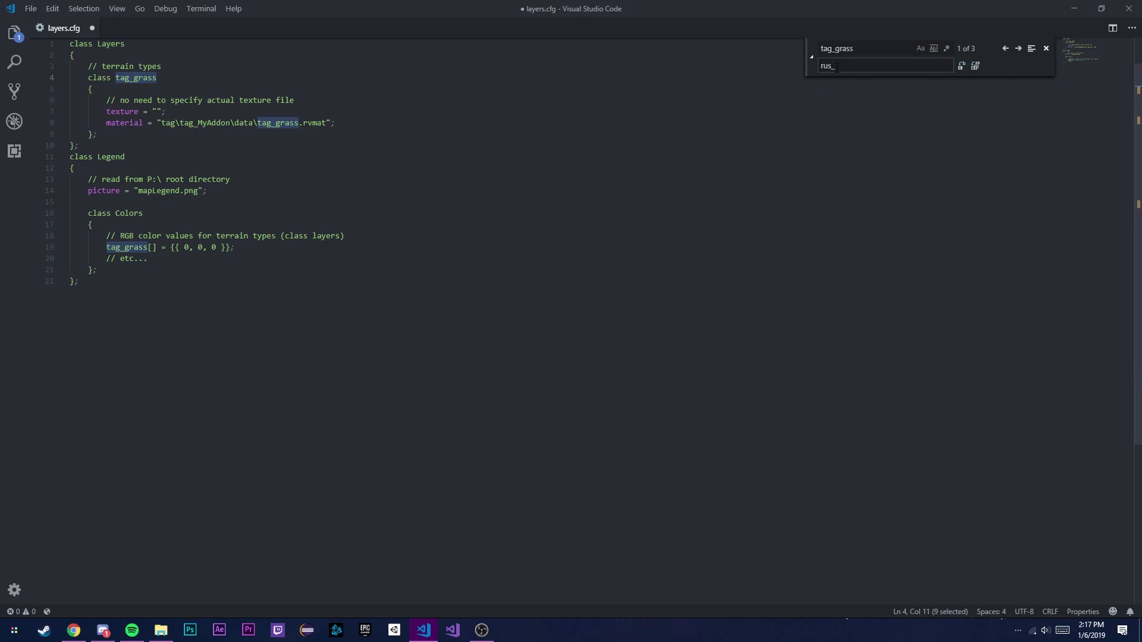
{"action": "type", "text": "_ground"}
{"action": "left_click", "coordinate": [977, 65]}
{"action": "left_click", "coordinate": [1047, 48]}
{"action": "left_click", "coordinate": [469, 201]}
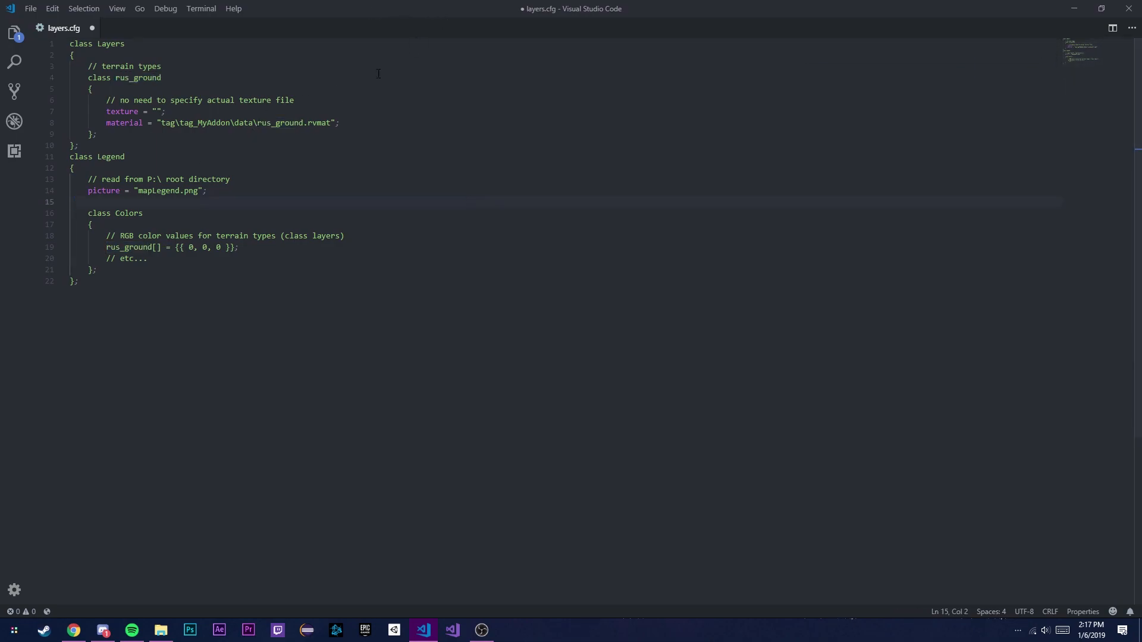
Step: Create a folder named data inside the tutorialMap folder in File Explorer, matching the material path in layers.cfg
{"action": "double_click", "coordinate": [243, 123]}
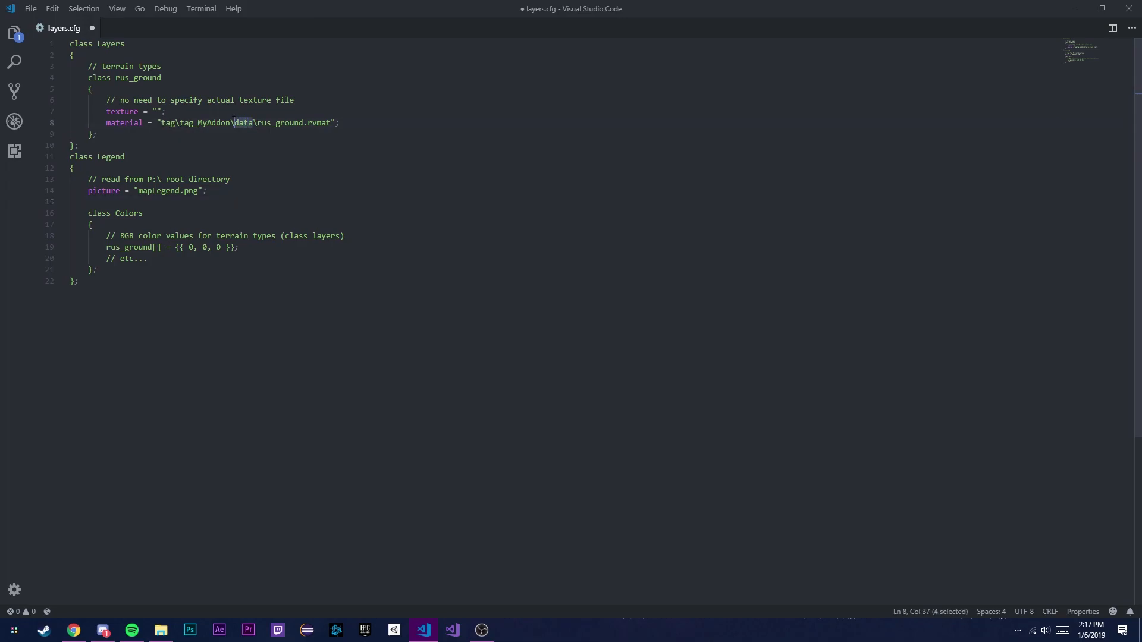
{"action": "left_click", "coordinate": [1074, 8]}
{"action": "left_click", "coordinate": [195, 26]}
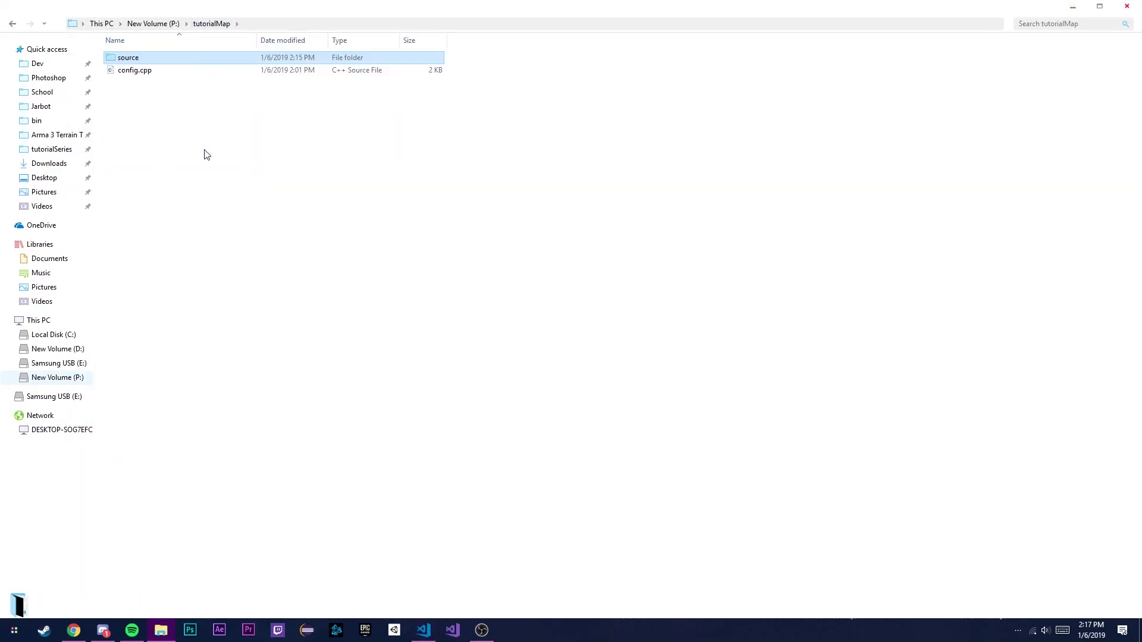
{"action": "right_click", "coordinate": [205, 151]}
{"action": "mouse_move", "coordinate": [269, 344]}
{"action": "left_click", "coordinate": [390, 345]}
{"action": "type", "text": "data"}
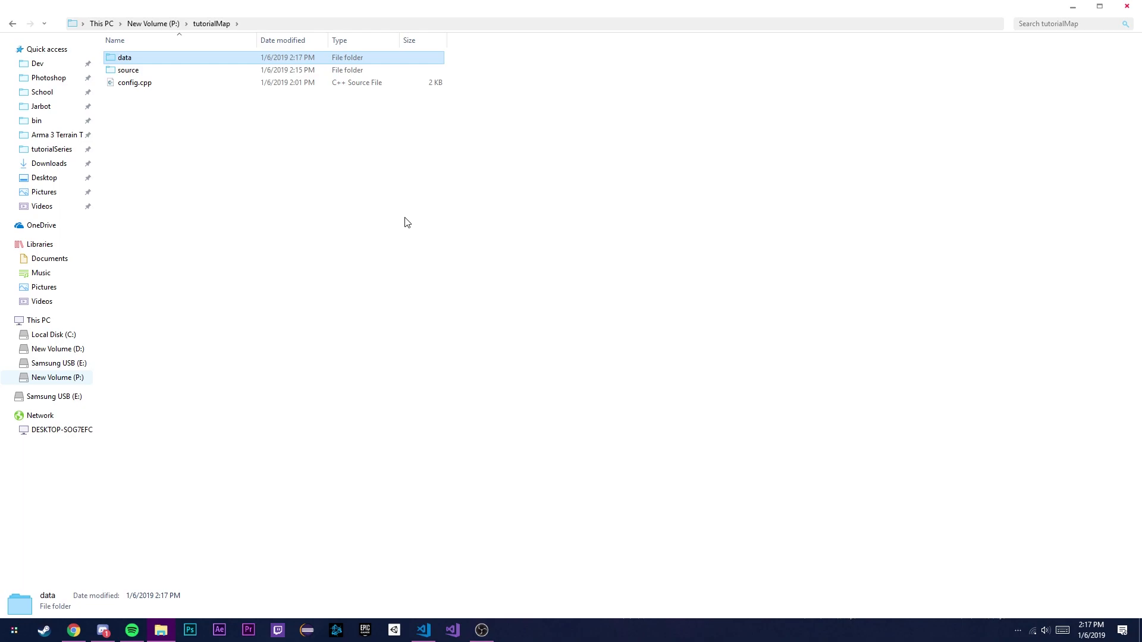
Step: Copy concrete.rvmat, concrete_co.paa and concrete_nopx.paa from the data folder of valleyMap on the P: drive
{"action": "left_click", "coordinate": [152, 24]}
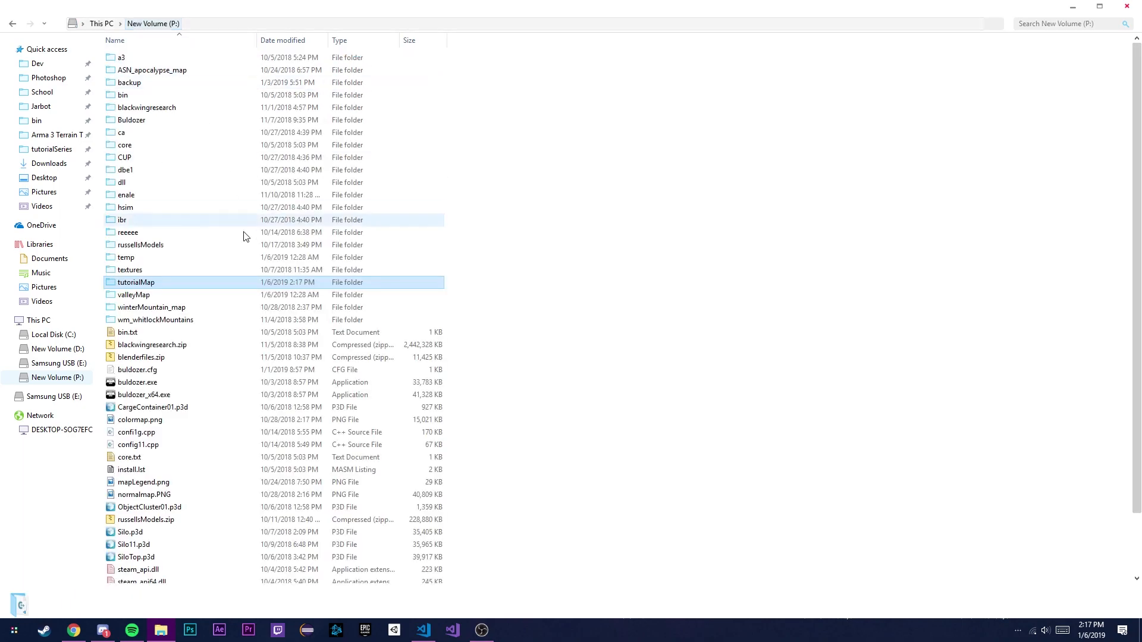
{"action": "double_click", "coordinate": [216, 246]}
{"action": "key", "text": "alt+Left"}
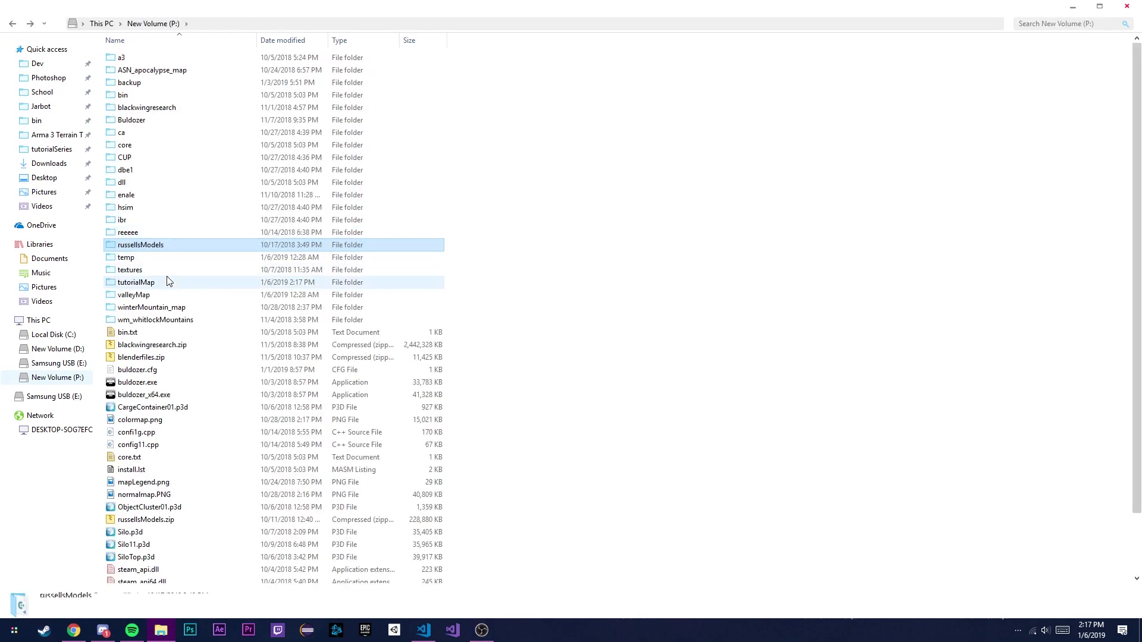
{"action": "double_click", "coordinate": [183, 295]}
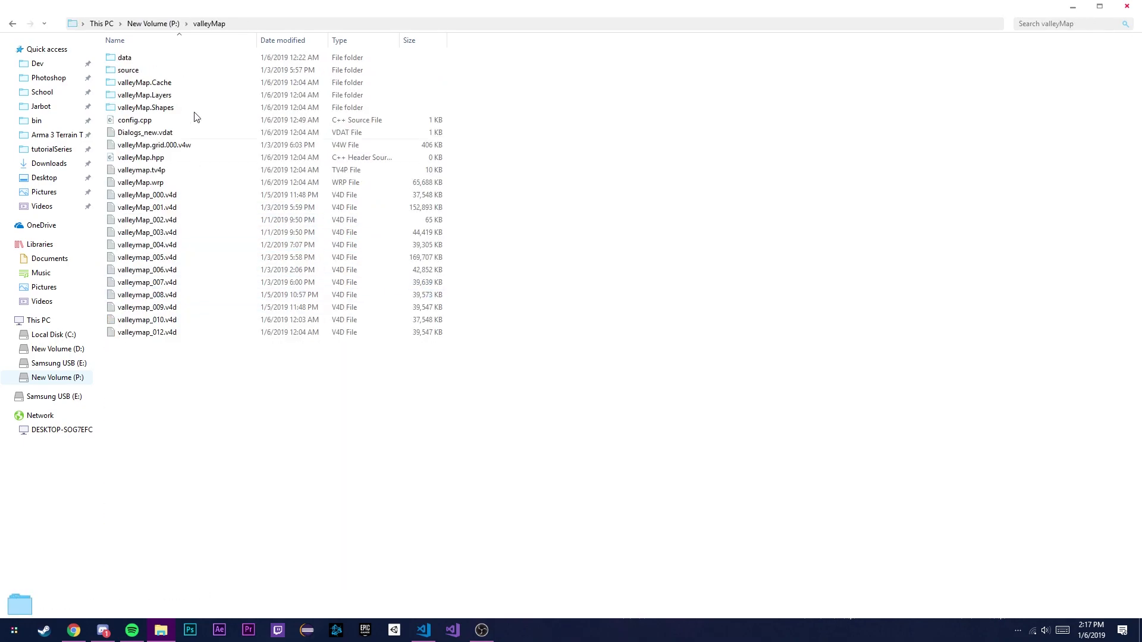
{"action": "double_click", "coordinate": [200, 60]}
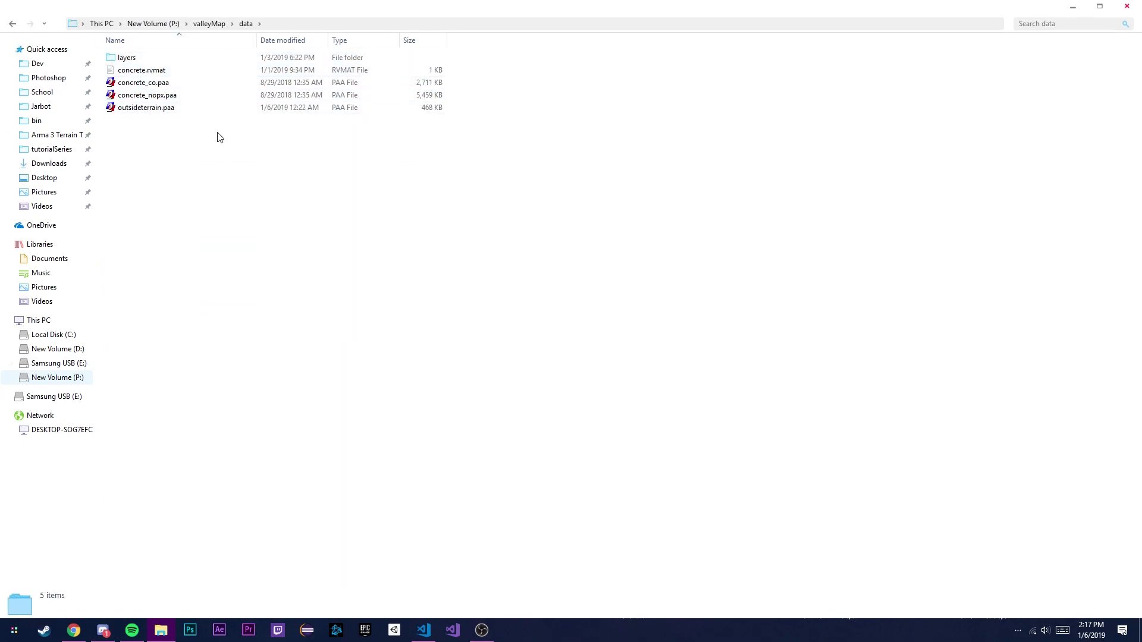
{"action": "left_click", "coordinate": [179, 95]}
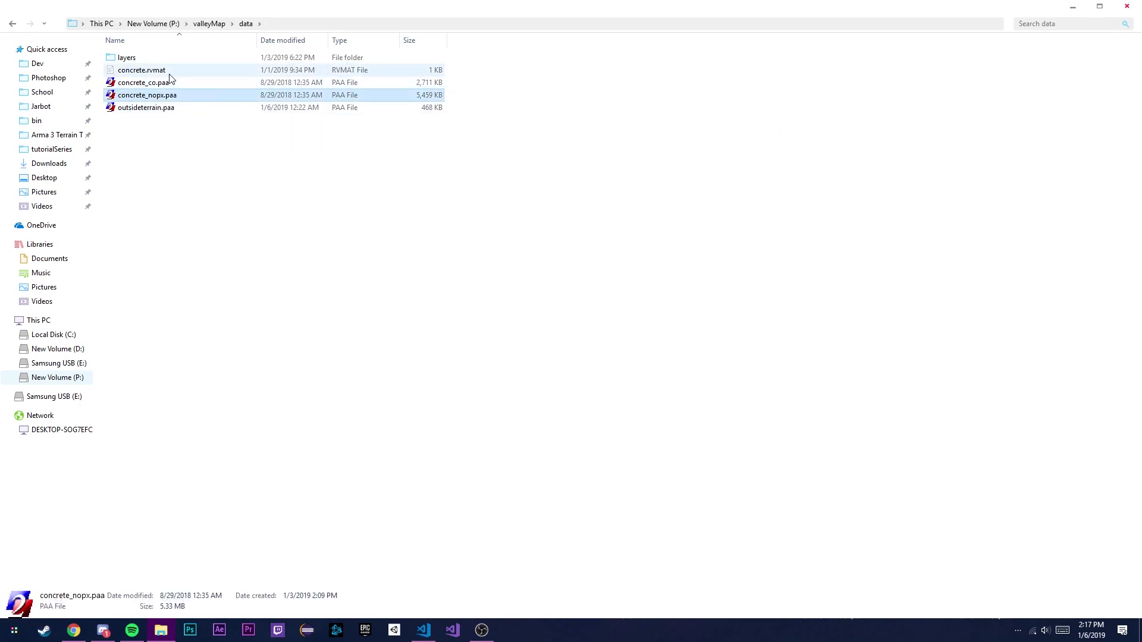
{"action": "left_click", "coordinate": [162, 71], "text": "shift"}
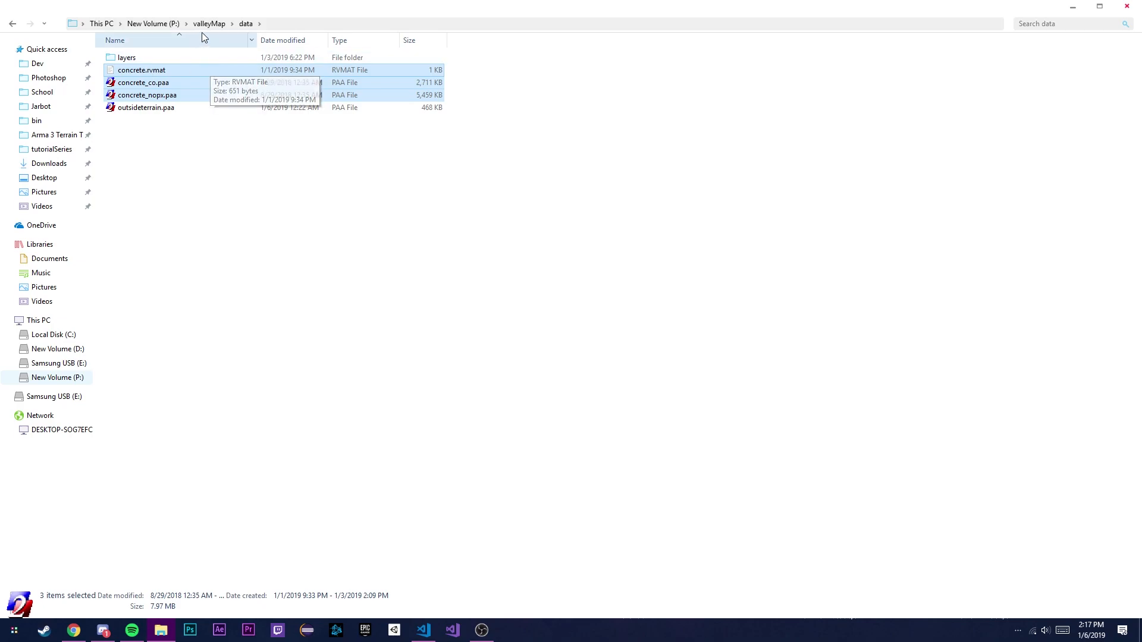
Step: Paste the three concrete files into the data folder of tutorialMap
{"action": "left_click", "coordinate": [153, 24]}
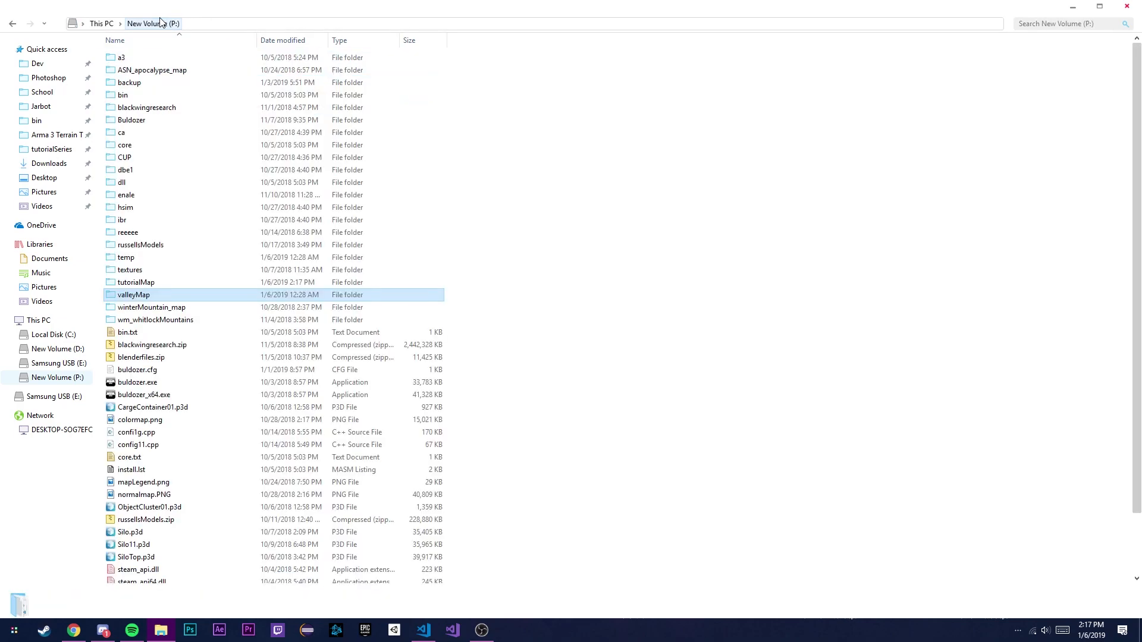
{"action": "double_click", "coordinate": [147, 282]}
{"action": "double_click", "coordinate": [164, 72]}
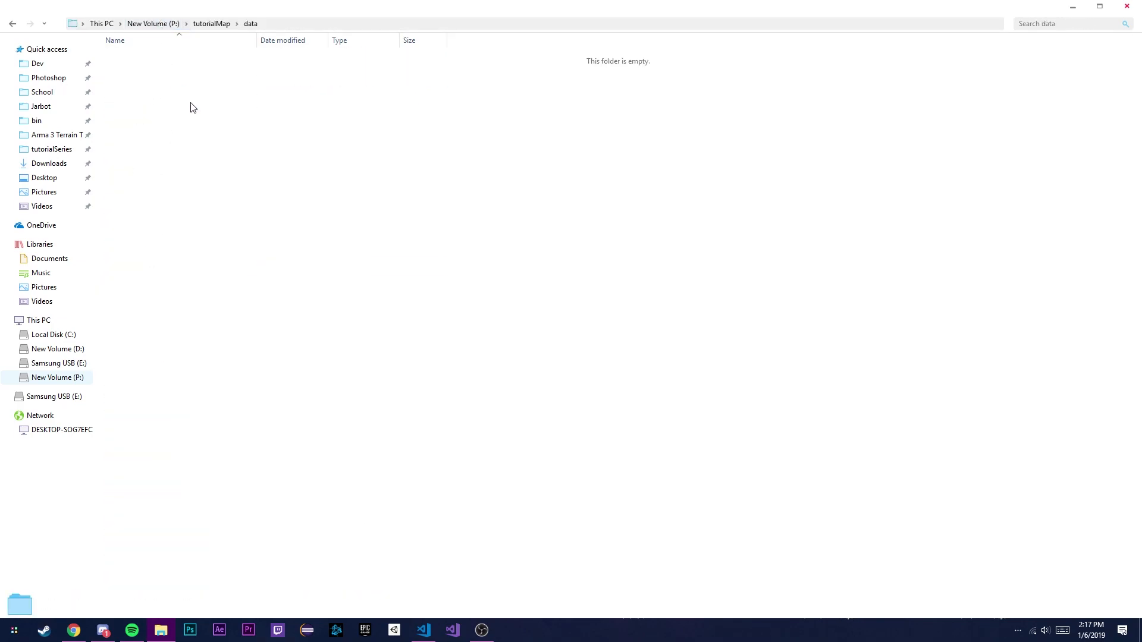
{"action": "key", "text": "ctrl+v"}
{"action": "left_click", "coordinate": [356, 210]}
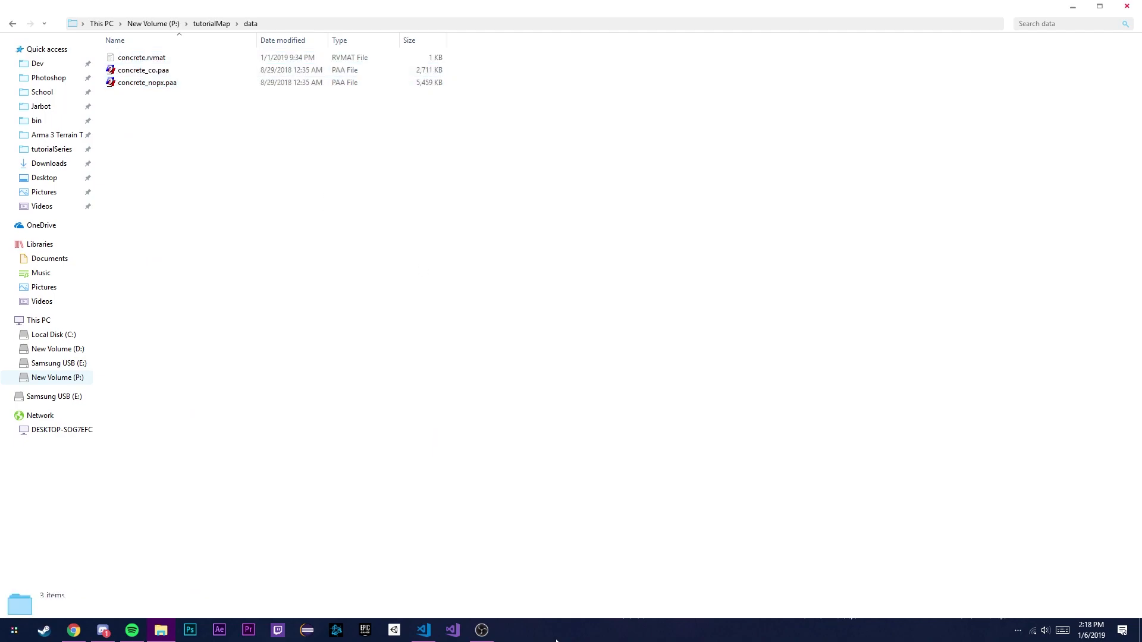
Step: Switch to Visual Studio Code and shrink its window so layers.cfg floats over the tutorialMap data folder
{"action": "left_click", "coordinate": [433, 634]}
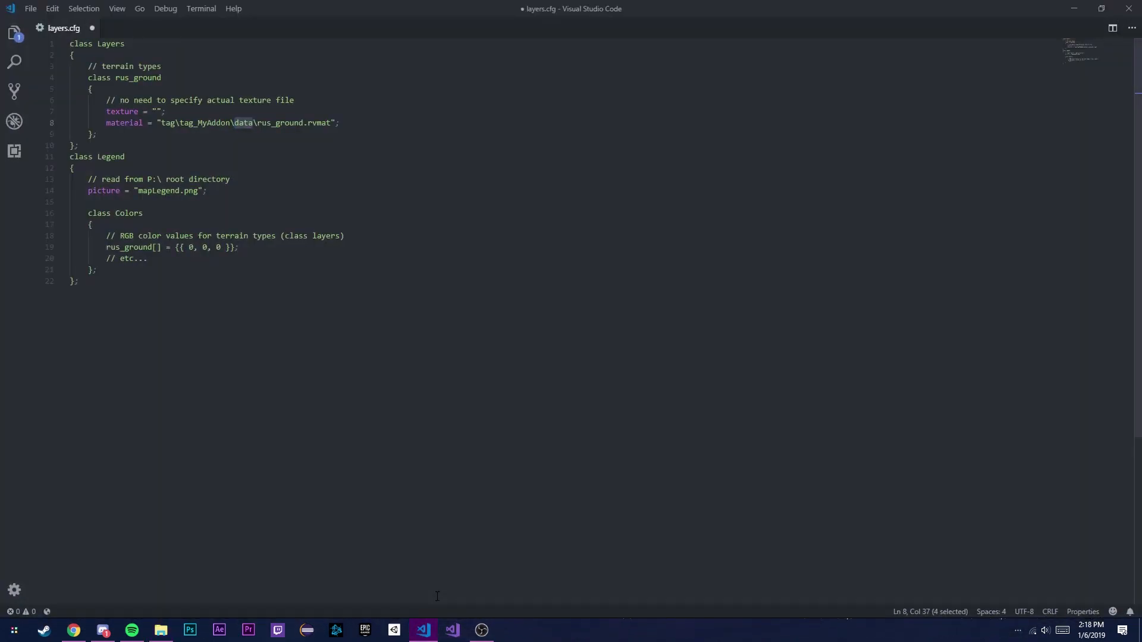
{"action": "left_click_drag", "start_coordinate": [562, 6], "coordinate": [575, 129]}
{"action": "left_click", "coordinate": [195, 113]}
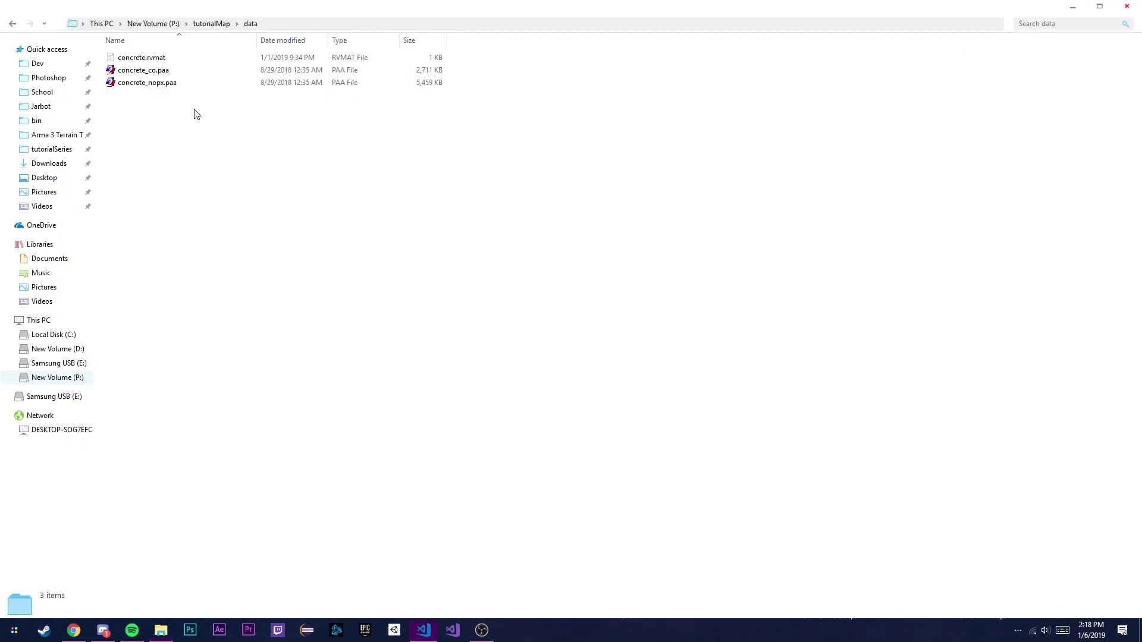
{"action": "left_click", "coordinate": [423, 631]}
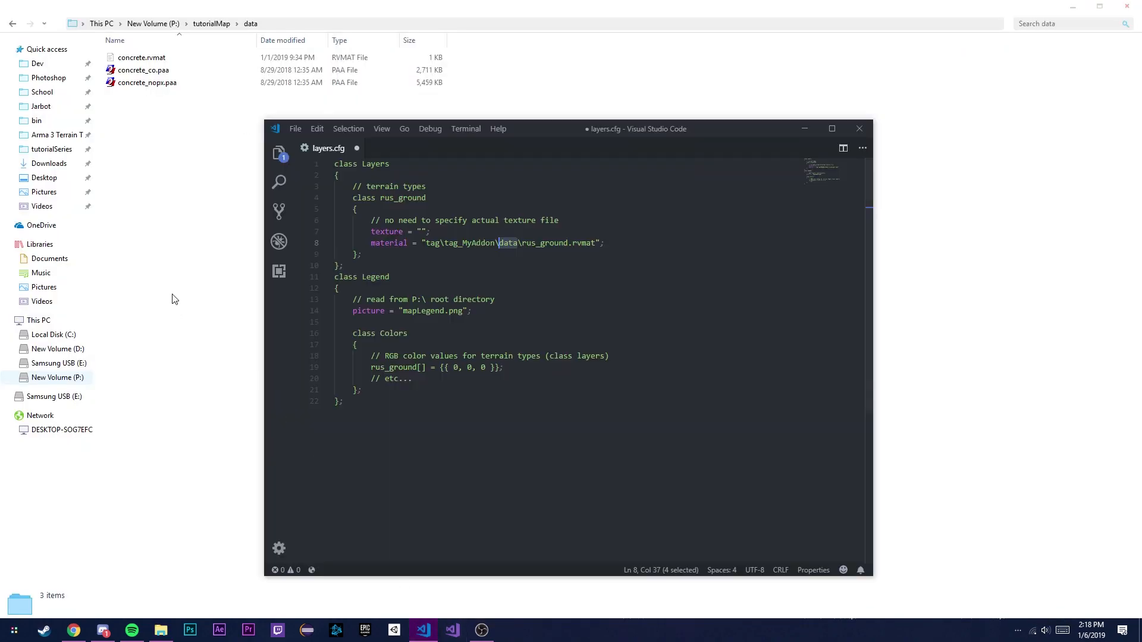
Step: Preview the concrete_co.paa and concrete_nopx.paa textures in Texture Viewer, closing each one
{"action": "left_click", "coordinate": [159, 71]}
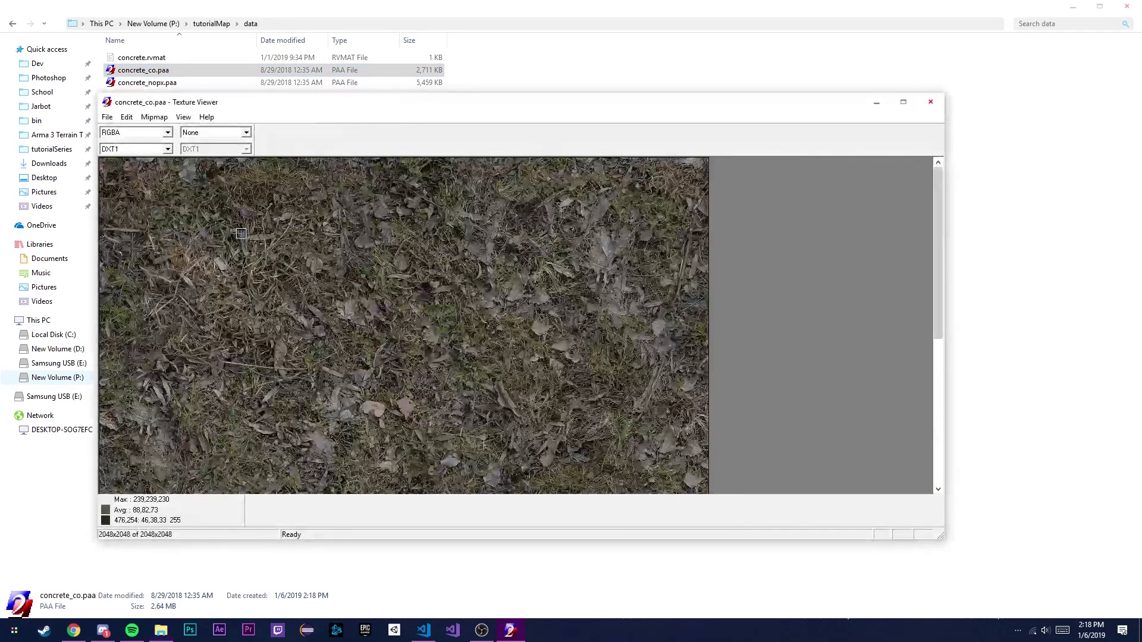
{"action": "left_click", "coordinate": [930, 102]}
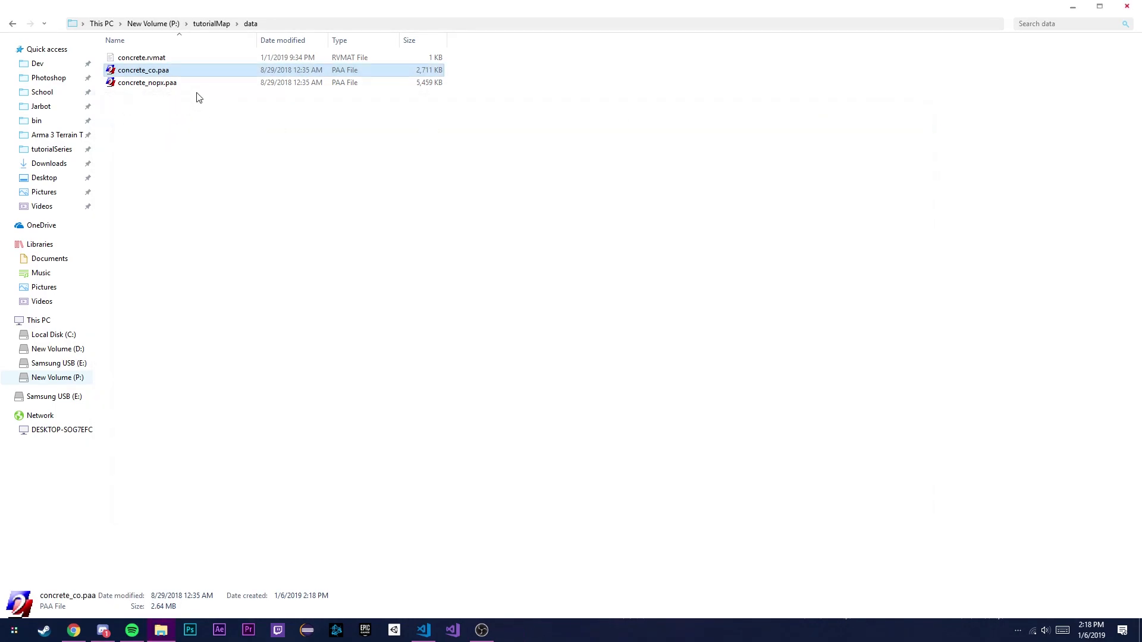
{"action": "double_click", "coordinate": [196, 83]}
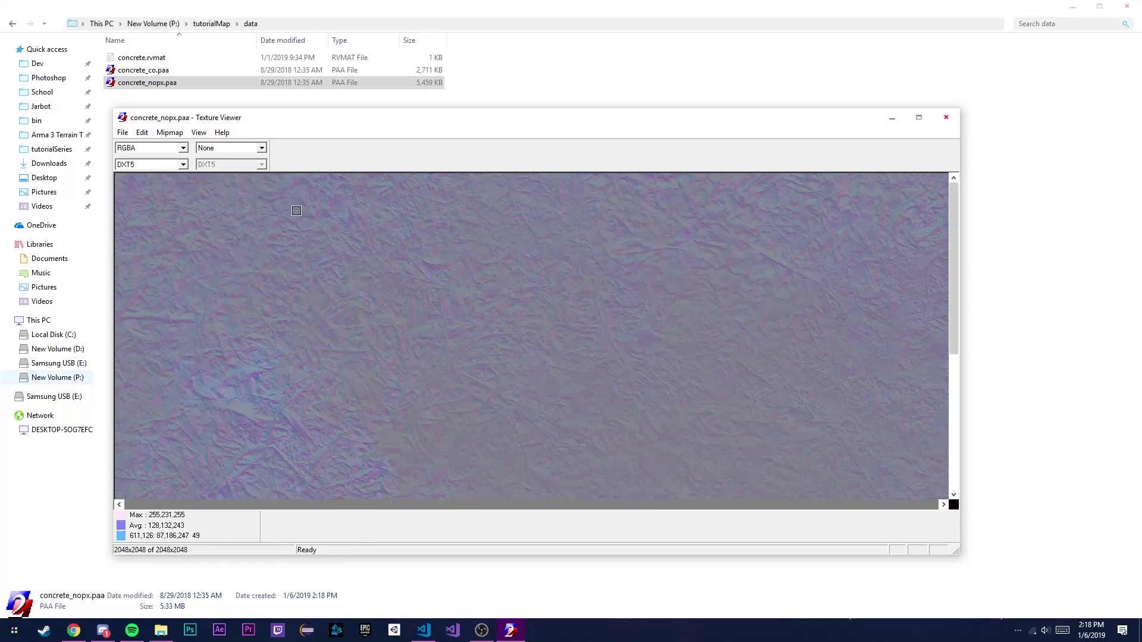
{"action": "left_click", "coordinate": [946, 117]}
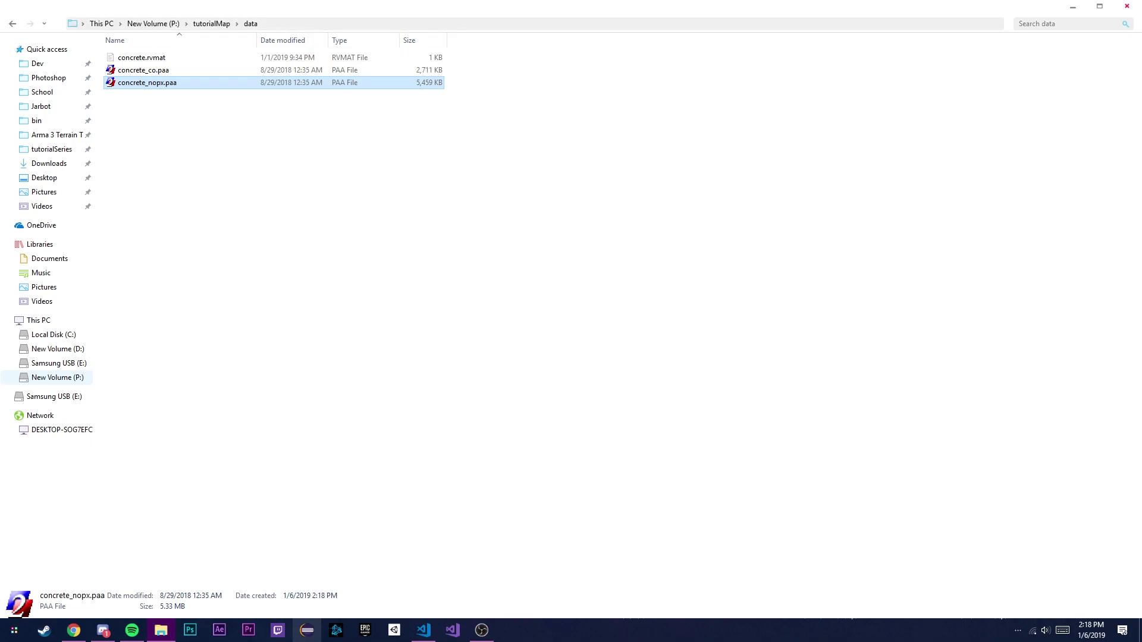
Step: Copy the rus_ground class name from class Layers in layers.cfg
{"action": "left_click", "coordinate": [423, 630]}
{"action": "left_click", "coordinate": [476, 254]}
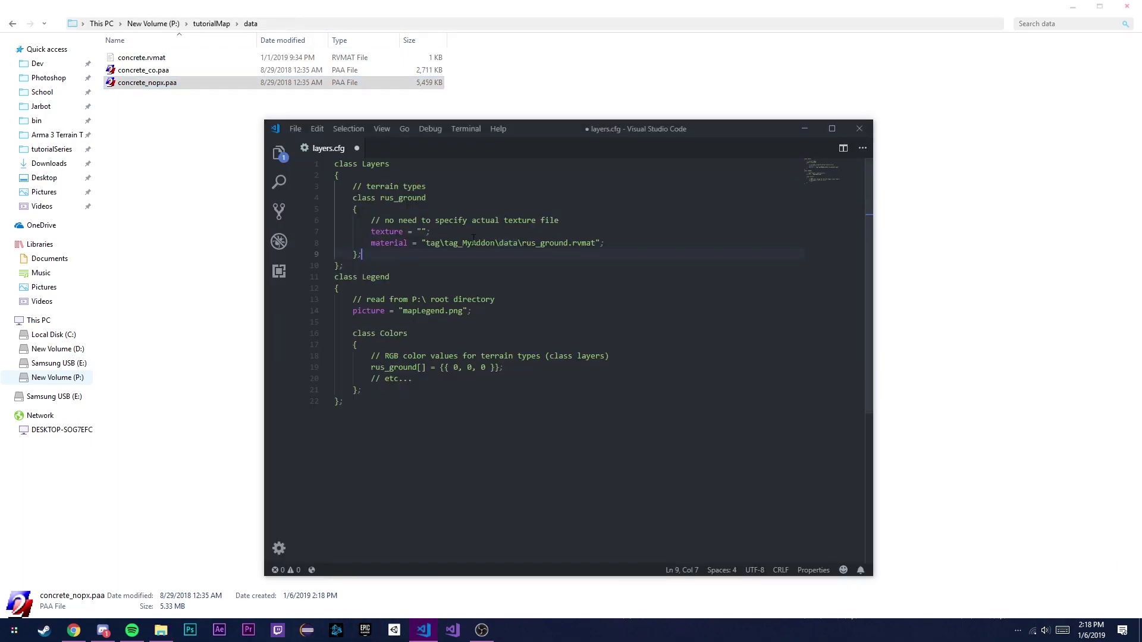
{"action": "left_click", "coordinate": [126, 169]}
{"action": "left_click", "coordinate": [126, 73]}
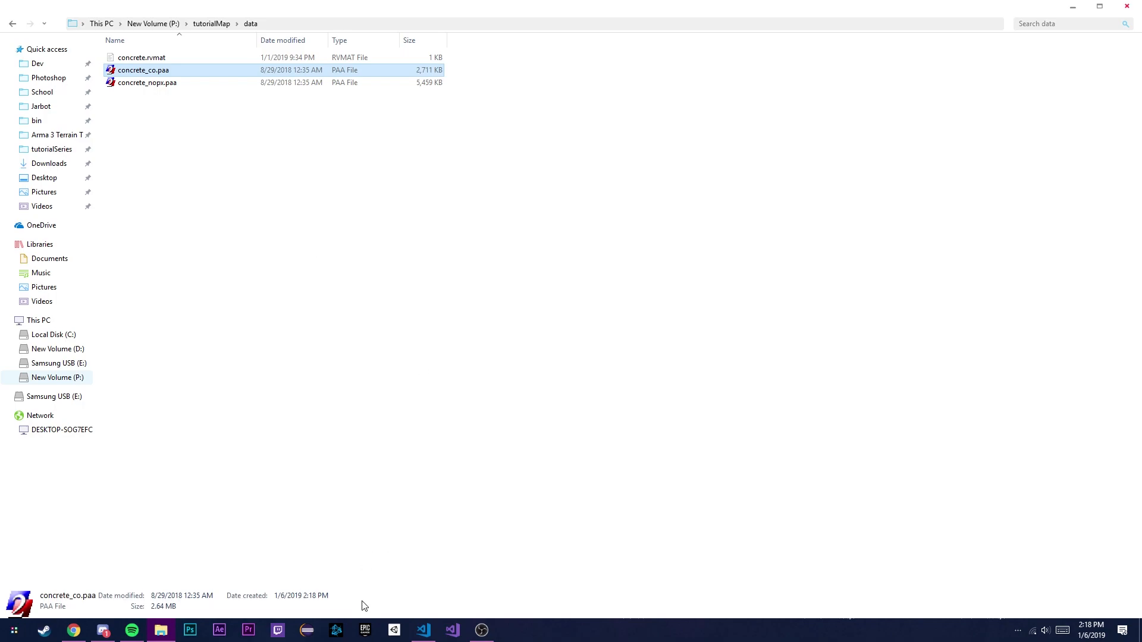
{"action": "left_click", "coordinate": [423, 630]}
{"action": "left_click_drag", "start_coordinate": [429, 197], "coordinate": [380, 196]}
{"action": "key", "text": "ctrl+c"}
Step: Rename concrete_co.paa in the data folder as rus_ground_co.paa
{"action": "left_click", "coordinate": [172, 150]}
{"action": "left_click", "coordinate": [147, 72]}
{"action": "key", "text": "F2"}
{"action": "key", "text": "Left"}
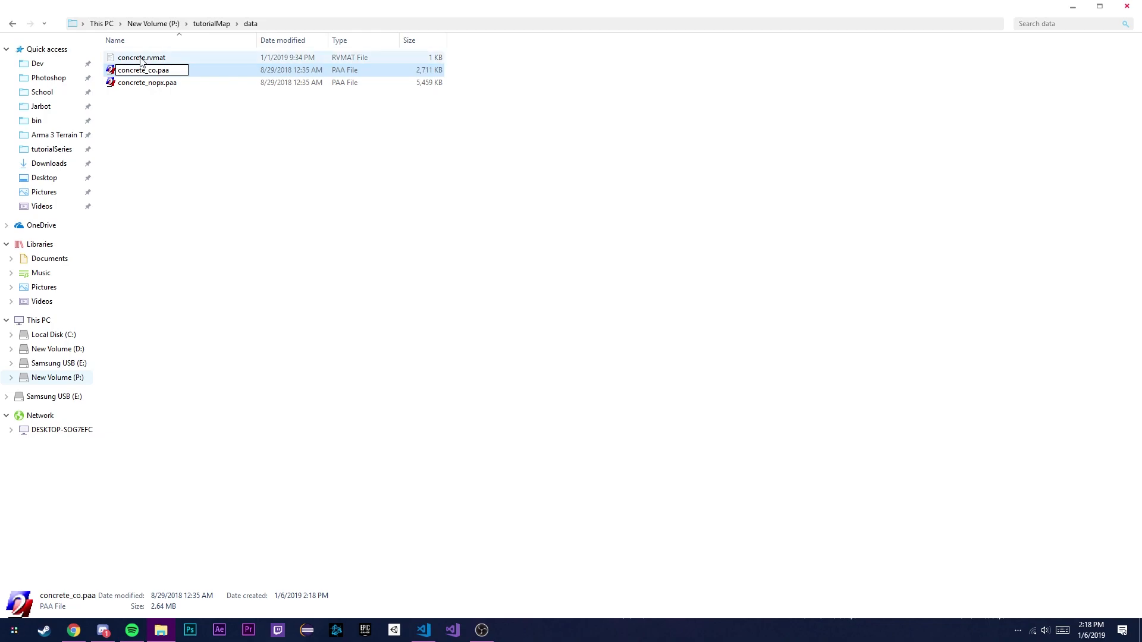
{"action": "key", "text": "ctrl+shift+Right"}
{"action": "key", "text": "ctrl+v"}
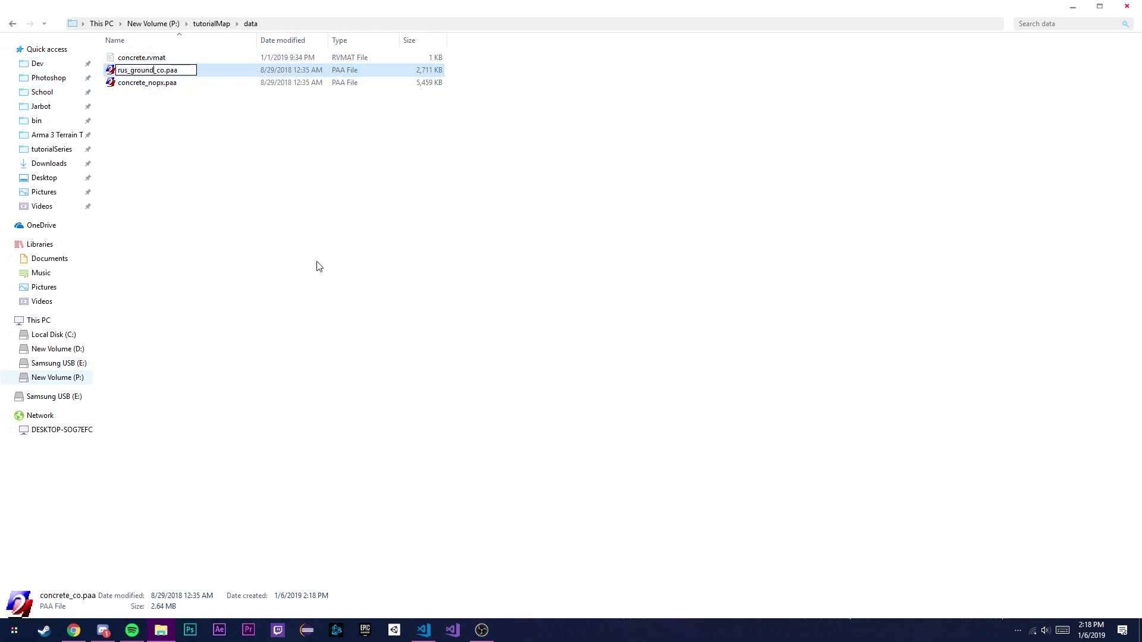
{"action": "left_click", "coordinate": [345, 144]}
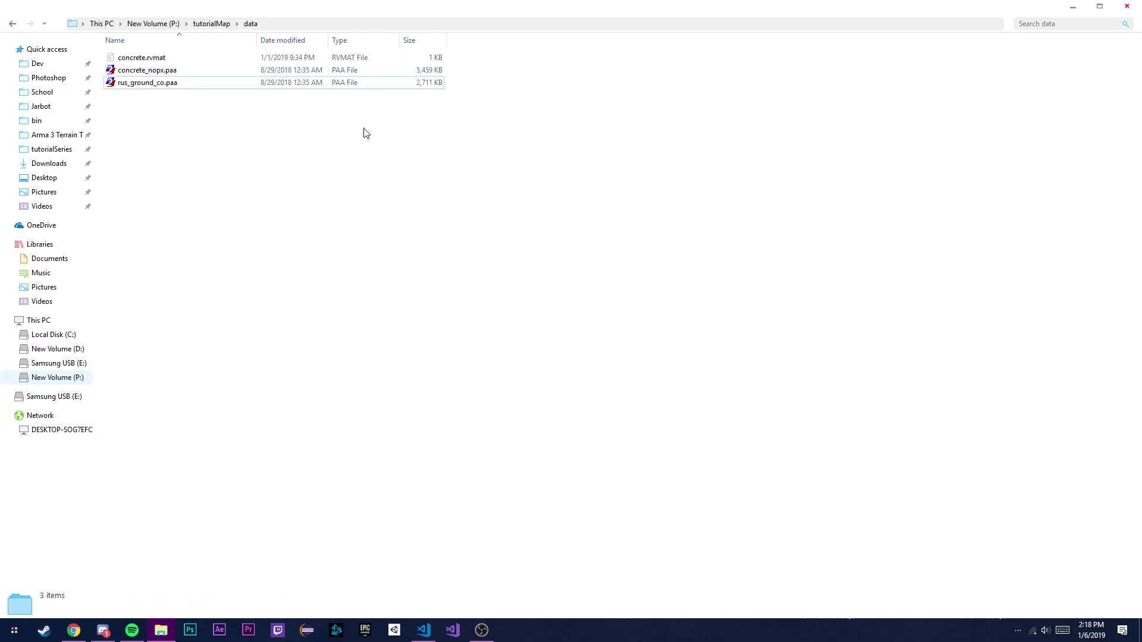
Step: Inspect the rus_ground_co.paa colour texture and the concrete_nopx.paa normal map in Texture Viewer, closing each one
{"action": "left_click", "coordinate": [179, 85]}
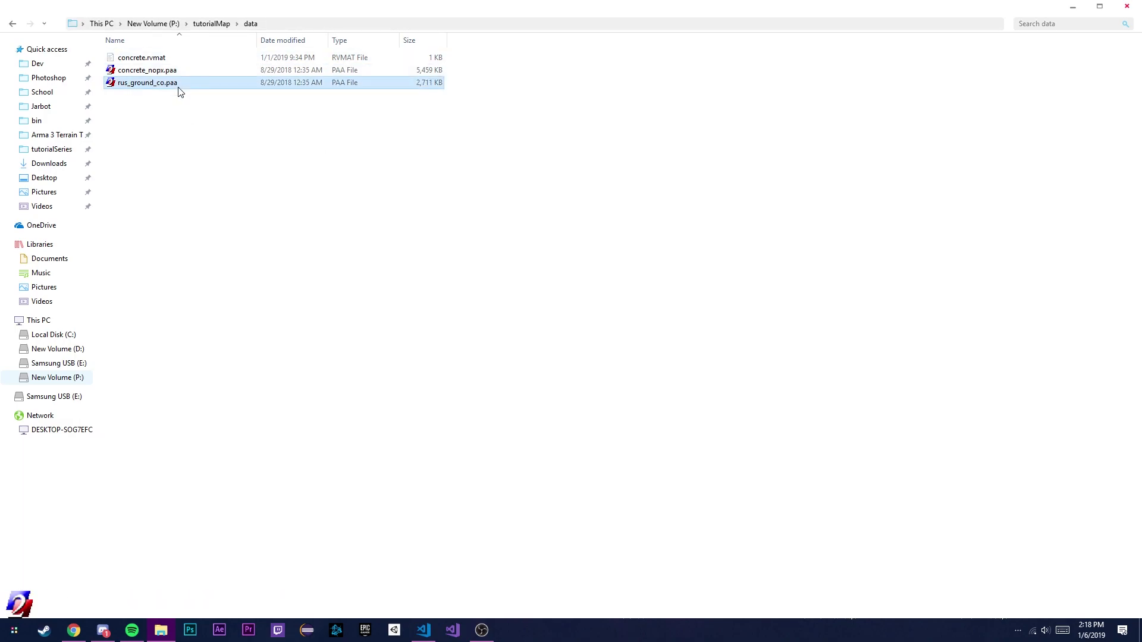
{"action": "double_click", "coordinate": [183, 92]}
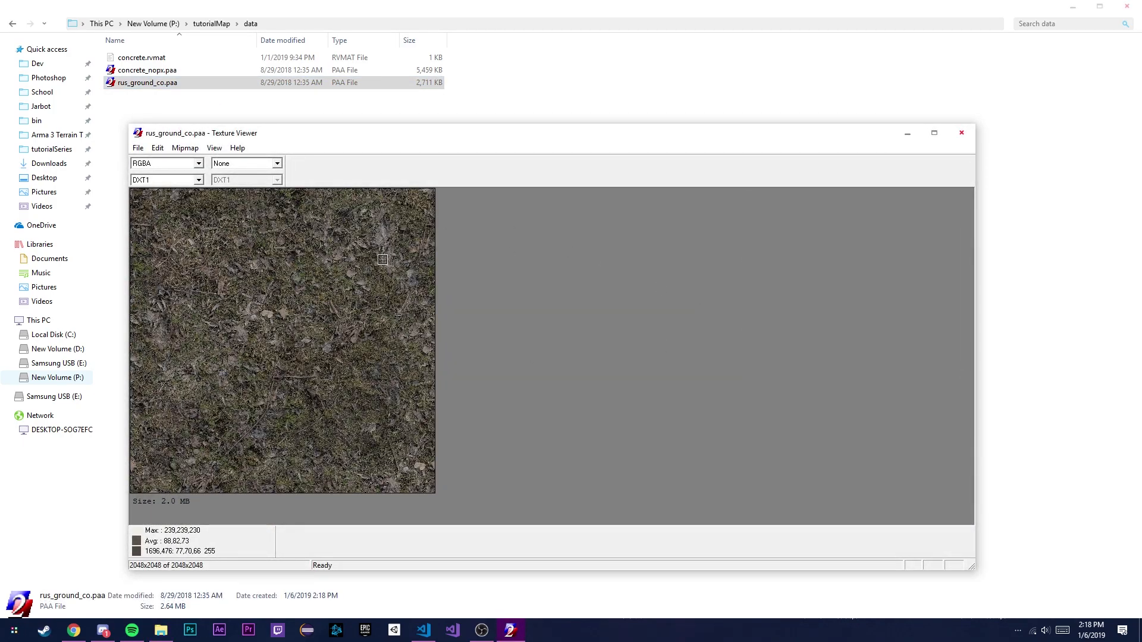
{"action": "left_click", "coordinate": [962, 132]}
{"action": "left_click", "coordinate": [175, 72]}
{"action": "double_click", "coordinate": [176, 71]}
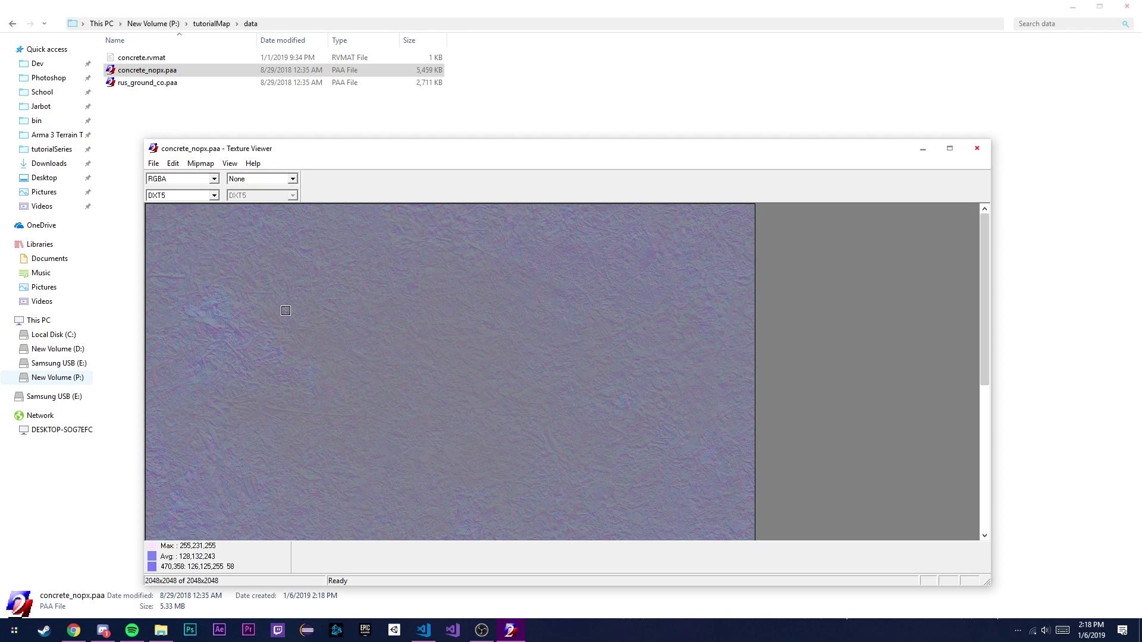
{"action": "left_click", "coordinate": [977, 148]}
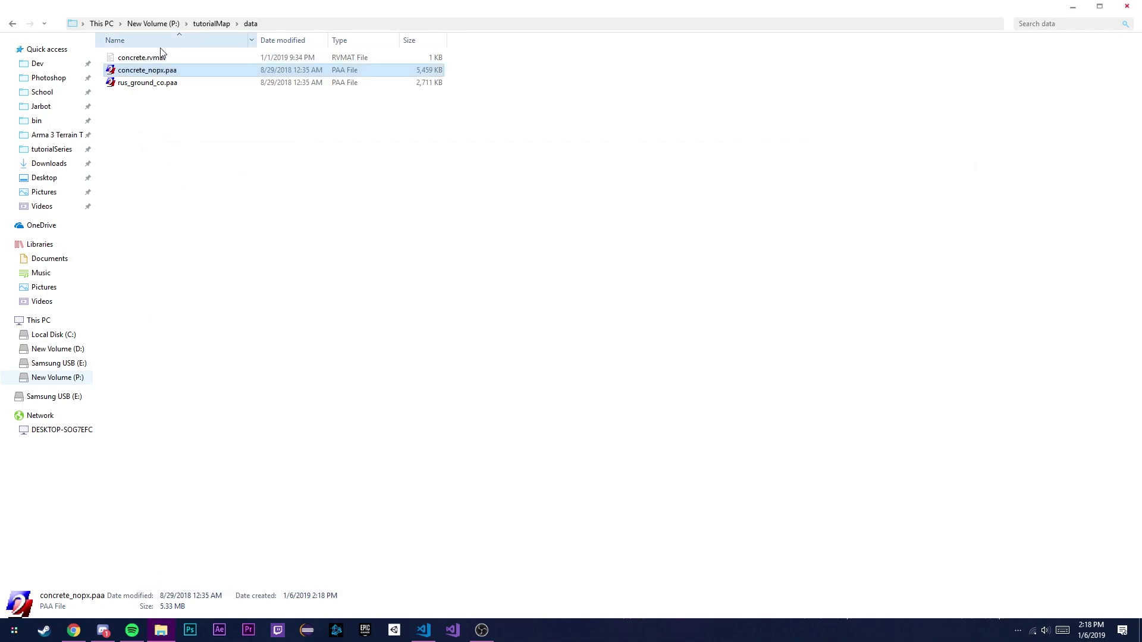
Step: Rename concrete_nopx.paa as rus_ground_nopx.paa
{"action": "key", "text": "F2"}
{"action": "key", "text": "Home"}
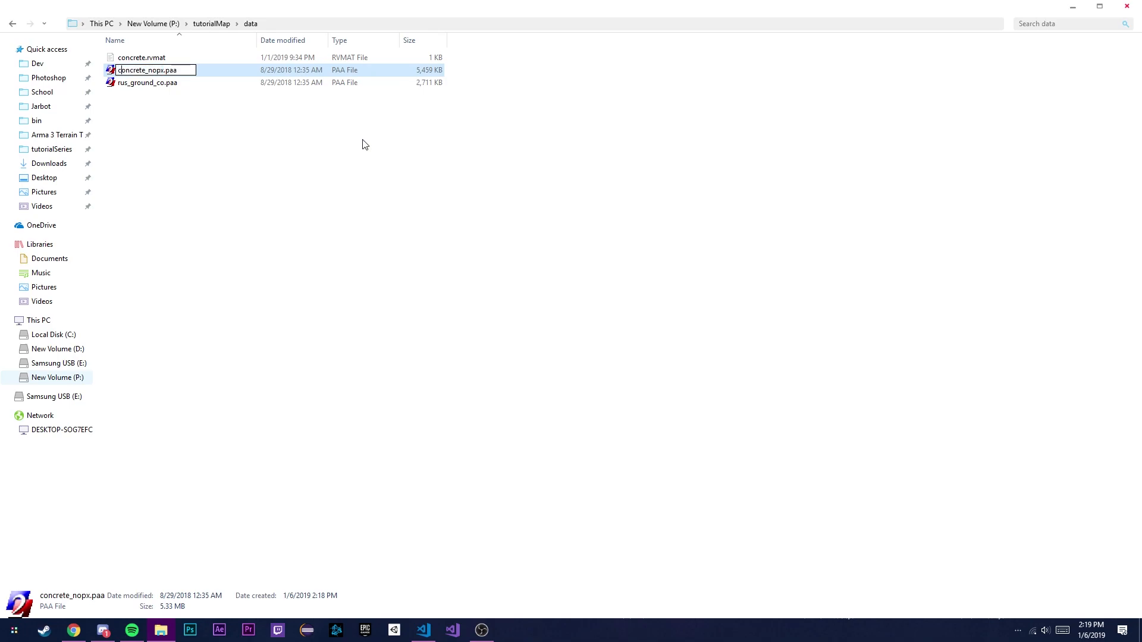
{"action": "key", "text": "shift+Home"}
{"action": "type", "text": "rus_ground"}
{"action": "key", "text": "Return"}
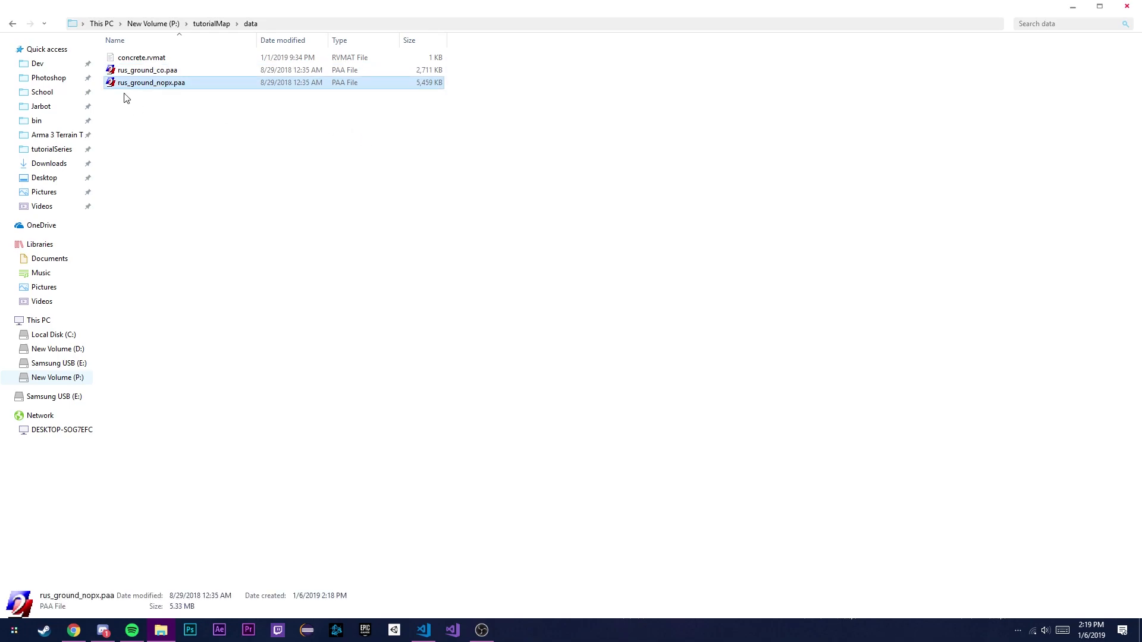
Step: Rename concrete.rvmat as rus_ground.rvmat and open it in Visual Studio Code
{"action": "left_click", "coordinate": [190, 58]}
{"action": "key", "text": "F2"}
{"action": "type", "text": "rus_ground"}
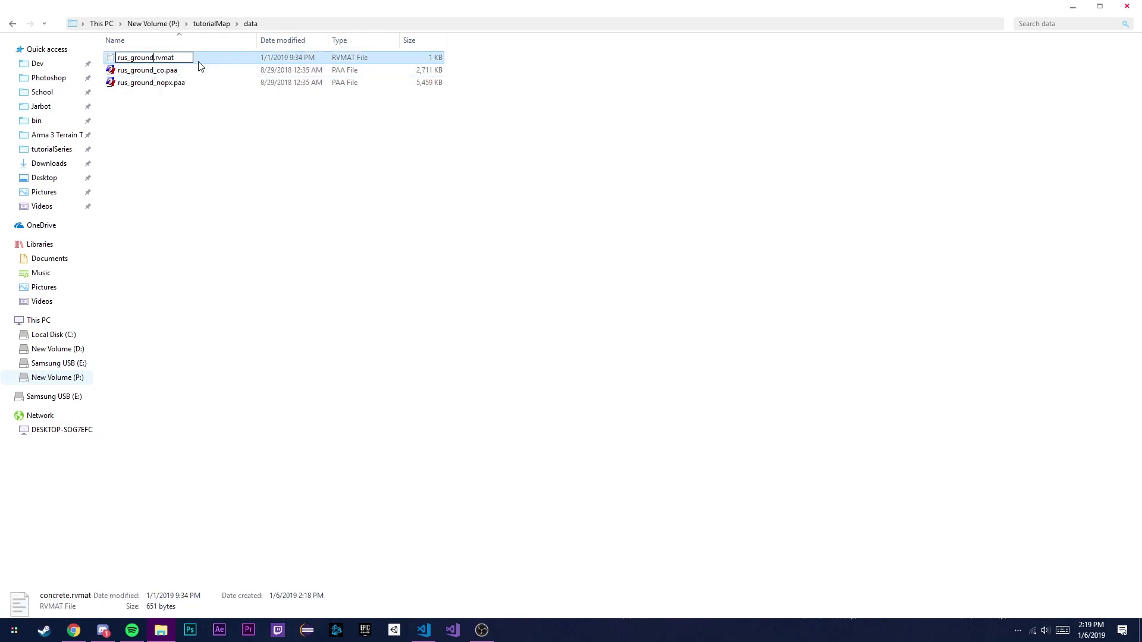
{"action": "key", "text": "Return"}
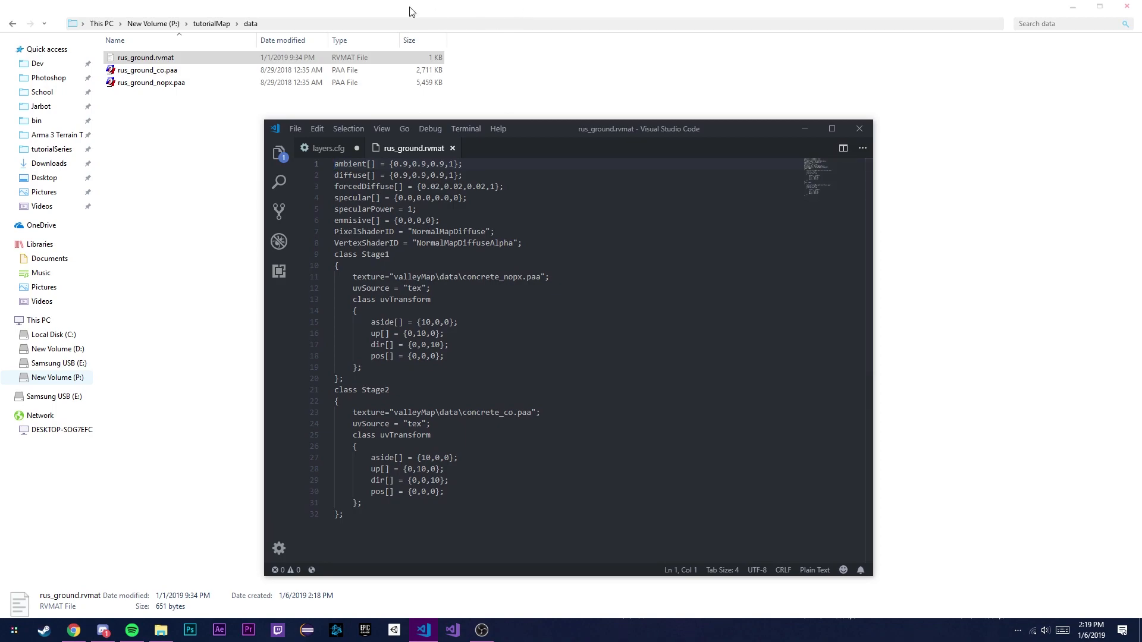
Step: Examine the Stage1 texture path and the lighting and shader lines in rus_ground.rvmat, and preview the rus_ground_co.paa texture
{"action": "left_click_drag", "start_coordinate": [436, 277], "coordinate": [490, 277]}
{"action": "key", "text": "Down"}
{"action": "key", "text": "Down"}
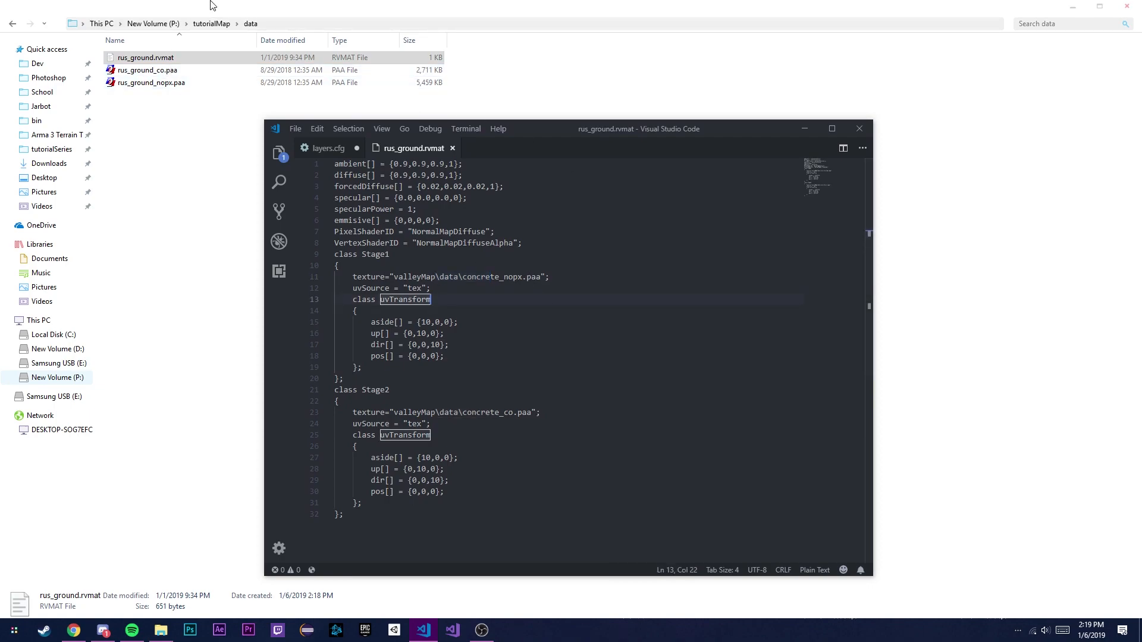
{"action": "left_click_drag", "start_coordinate": [441, 221], "coordinate": [335, 165]}
{"action": "left_click", "coordinate": [442, 231]}
{"action": "left_click", "coordinate": [463, 197]}
{"action": "left_click", "coordinate": [470, 164]}
{"action": "double_click", "coordinate": [148, 70]}
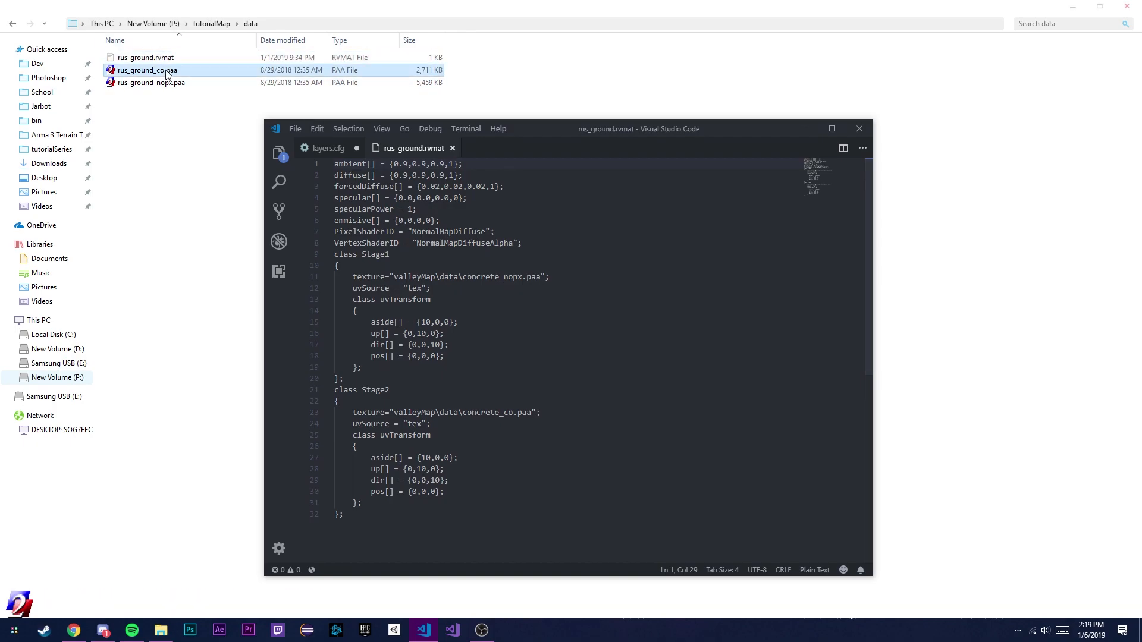
{"action": "scroll", "coordinate": [578, 362], "scroll_direction": "down", "scroll_amount": 3}
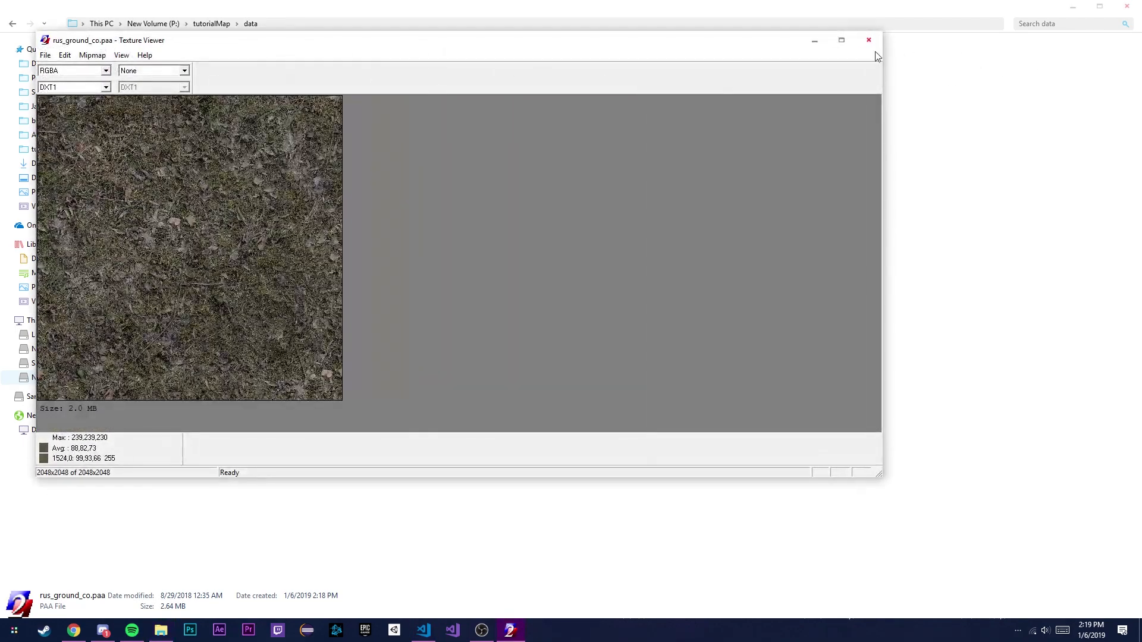
Step: Close the texture preview and change the Stage1 and Stage2 texture folders in rus_ground.rvmat to tutorialMap\data
{"action": "left_click", "coordinate": [869, 40]}
{"action": "left_click", "coordinate": [424, 631]}
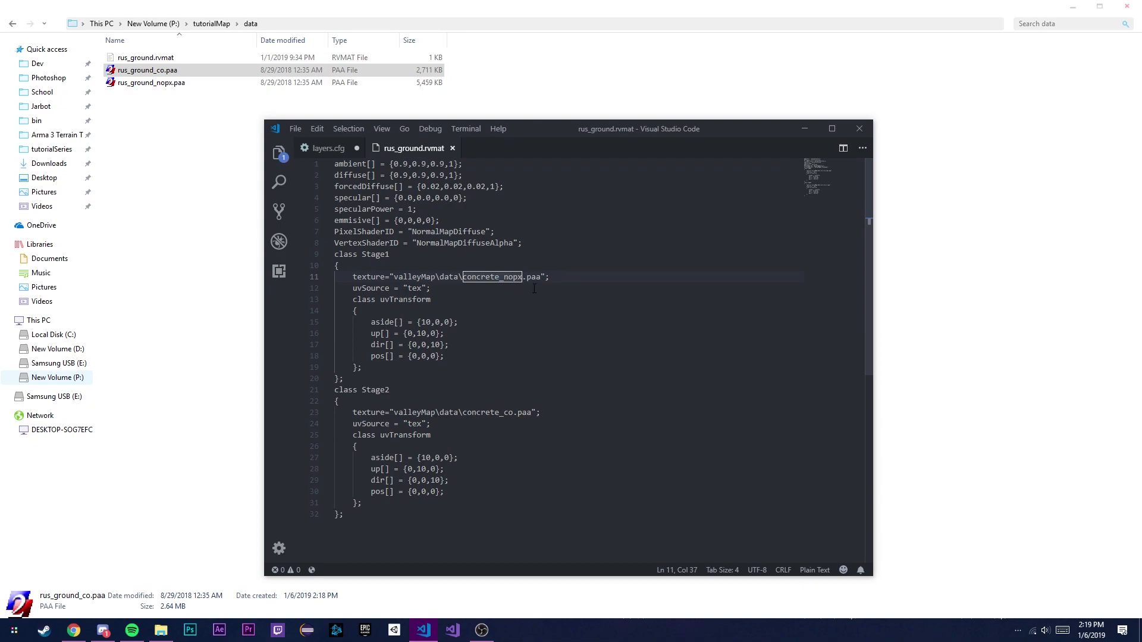
{"action": "key", "text": "Up"}
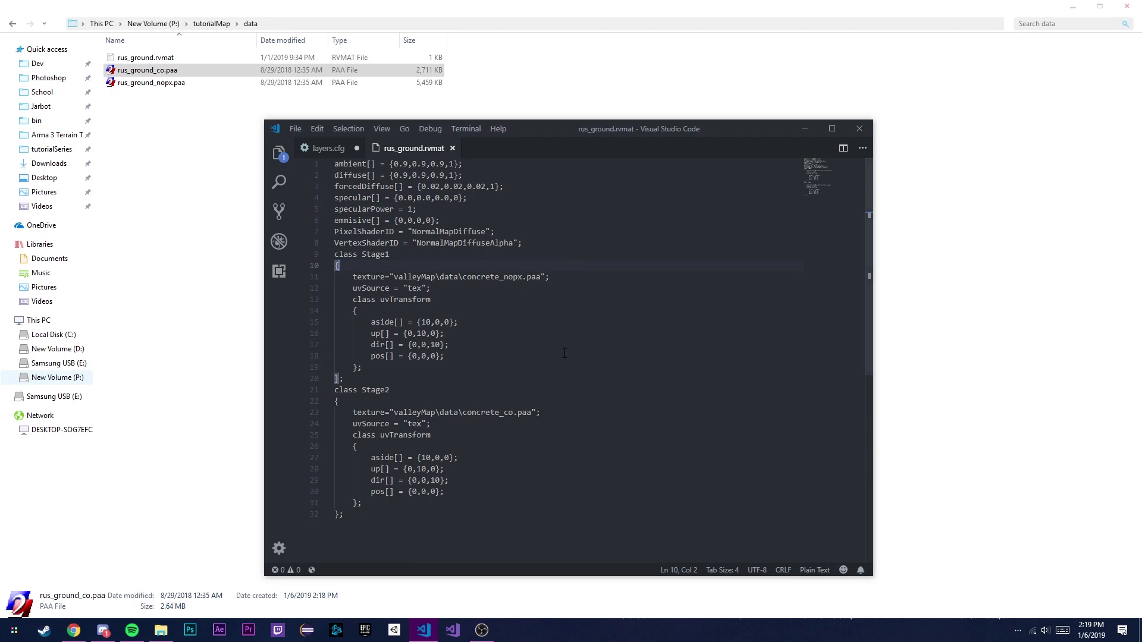
{"action": "left_click", "coordinate": [398, 24]}
{"action": "left_click_drag", "start_coordinate": [241, 24], "coordinate": [90, 18]}
{"action": "key", "text": "ctrl+c"}
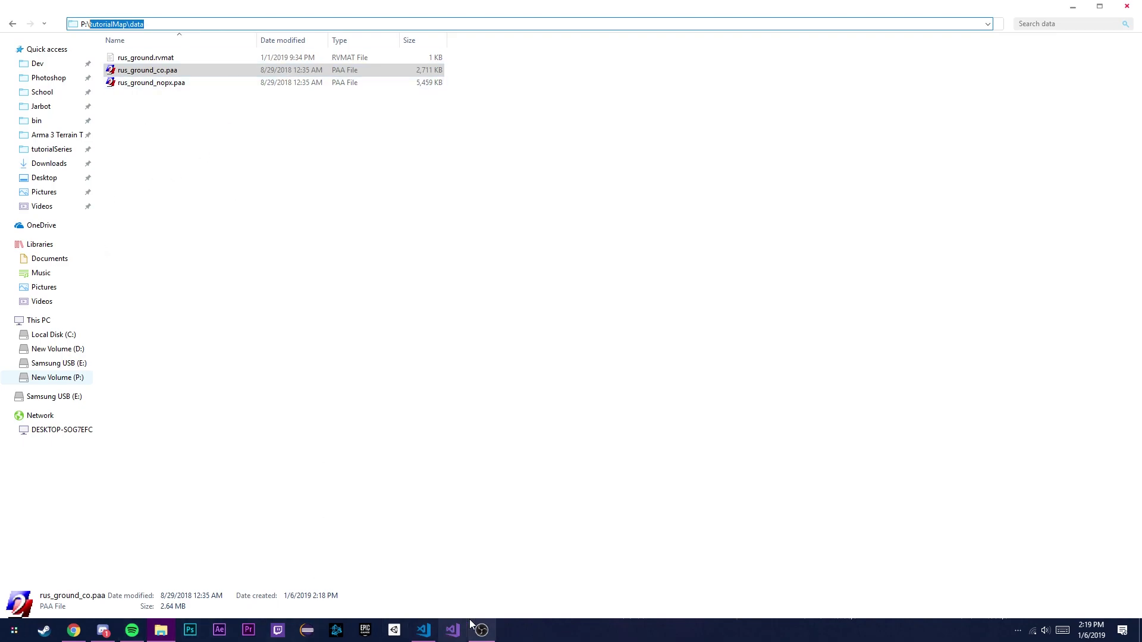
{"action": "left_click", "coordinate": [424, 630]}
{"action": "left_click_drag", "start_coordinate": [460, 277], "coordinate": [394, 277]}
{"action": "key", "text": "ctrl+v"}
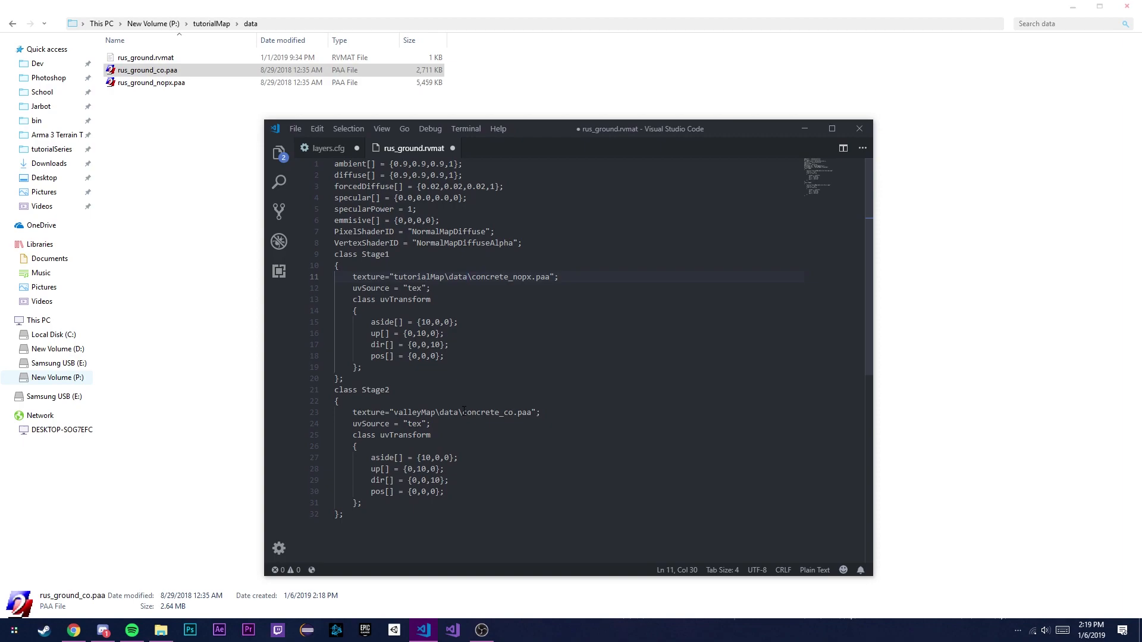
{"action": "left_click_drag", "start_coordinate": [459, 412], "coordinate": [398, 412]}
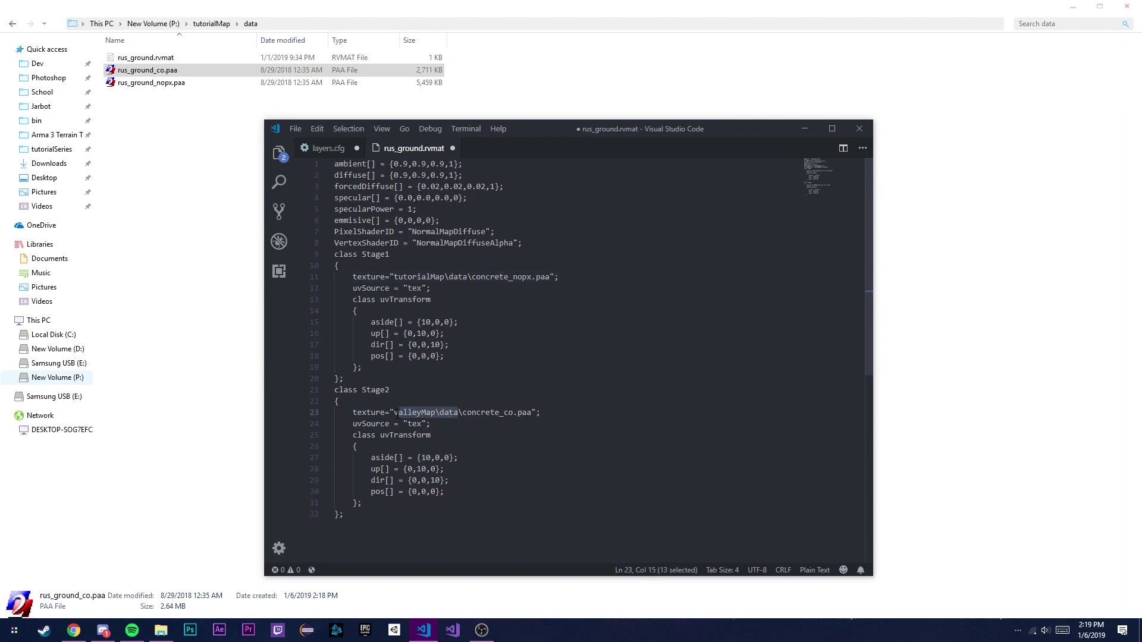
{"action": "key", "text": "ctrl+v"}
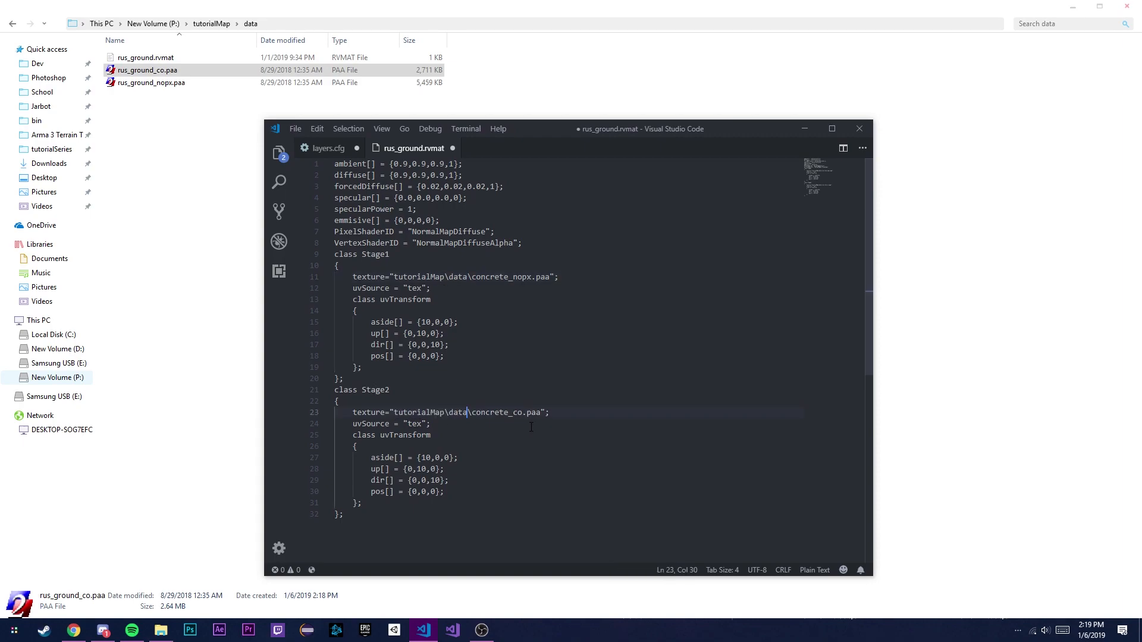
Step: Change the Stage2 texture file name in rus_ground.rvmat to rus_ground_co, copying the name from the texture file
{"action": "left_click", "coordinate": [169, 163]}
{"action": "left_click", "coordinate": [152, 71]}
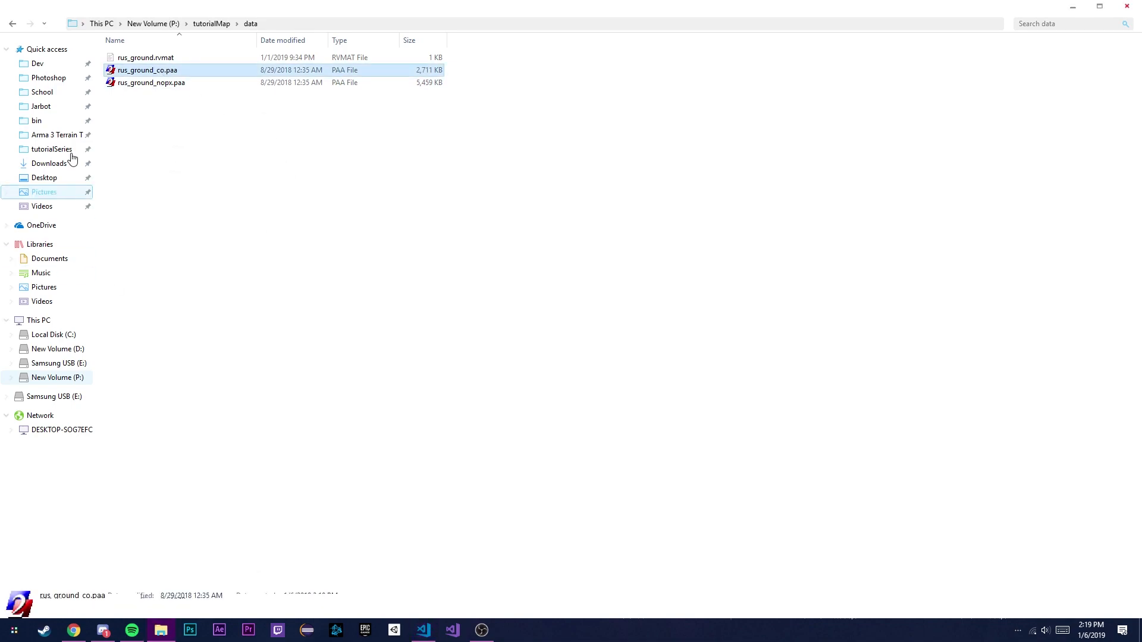
{"action": "key", "text": "F2"}
{"action": "key", "text": "ctrl+c"}
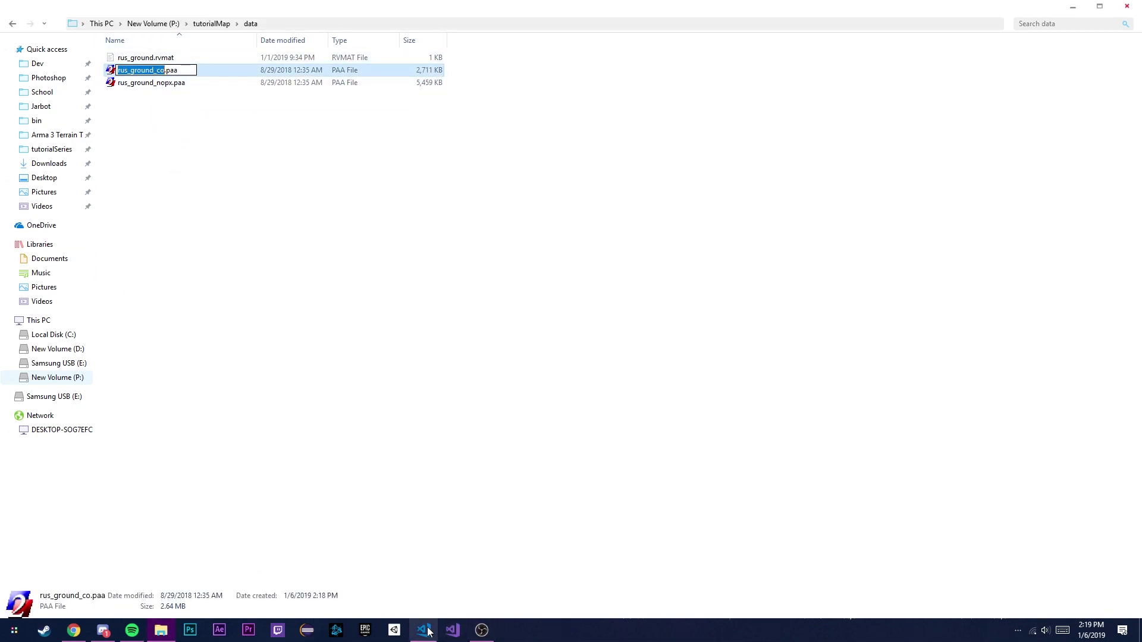
{"action": "left_click", "coordinate": [428, 633]}
{"action": "left_click", "coordinate": [533, 359]}
{"action": "left_click_drag", "start_coordinate": [523, 414], "coordinate": [509, 414]}
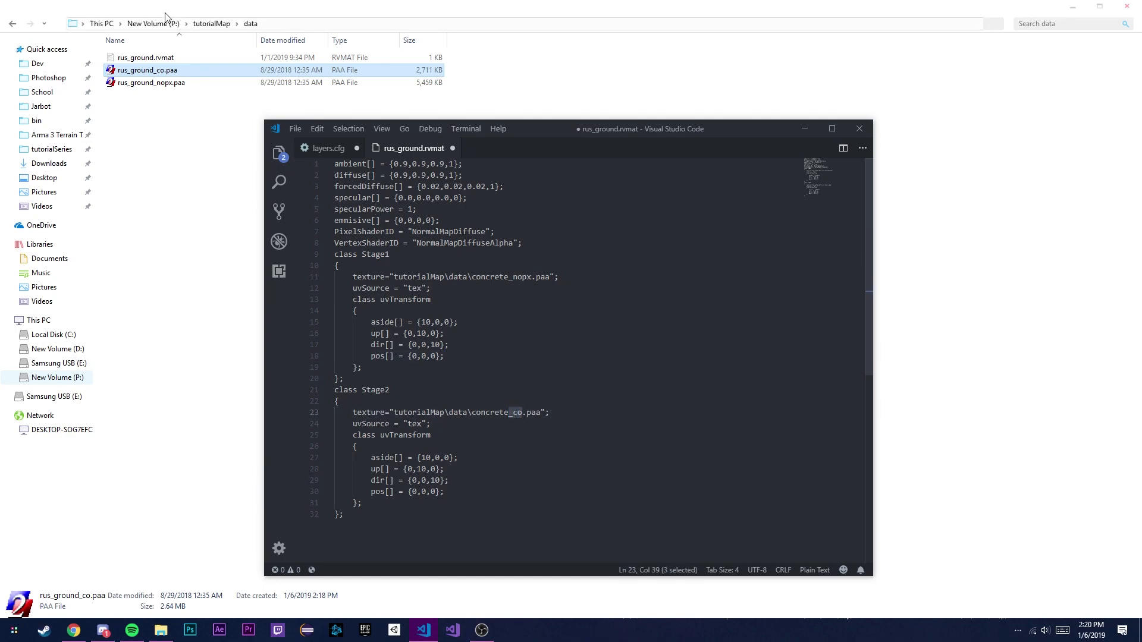
{"action": "left_click", "coordinate": [522, 413]}
{"action": "double_click", "coordinate": [488, 412]}
{"action": "key", "text": "ctrl+v"}
Step: Change the Stage1 texture file name to rus_ground_nopx, then save and close rus_ground.rvmat
{"action": "left_click", "coordinate": [541, 277]}
{"action": "left_click_drag", "start_coordinate": [510, 277], "coordinate": [471, 277]}
{"action": "type", "text": "rus_ground"}
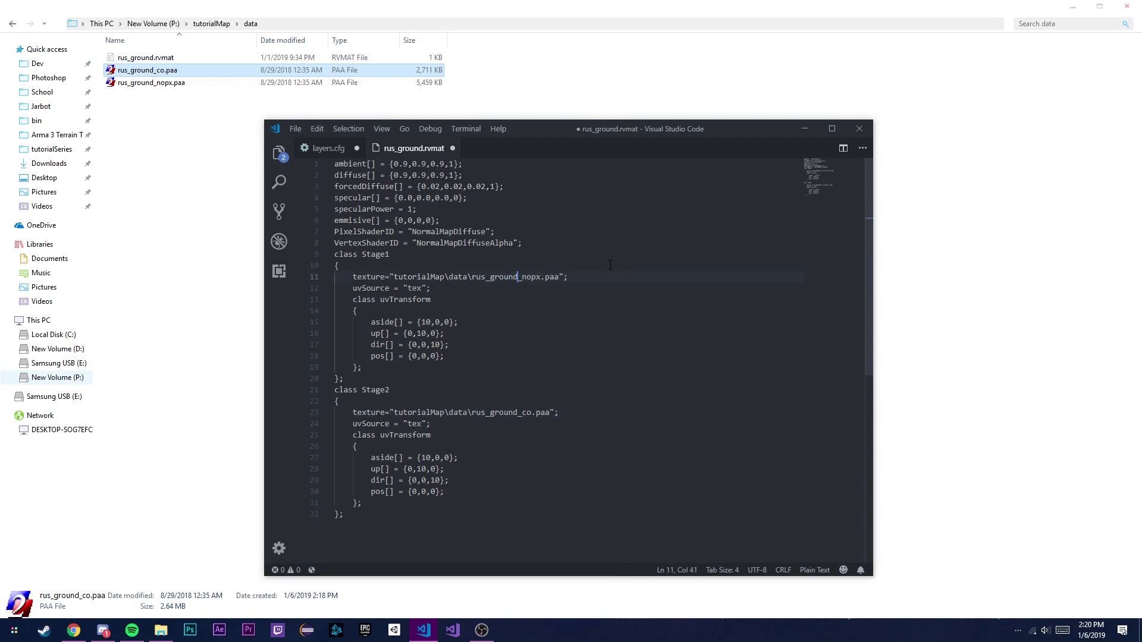
{"action": "key", "text": "ctrl+s"}
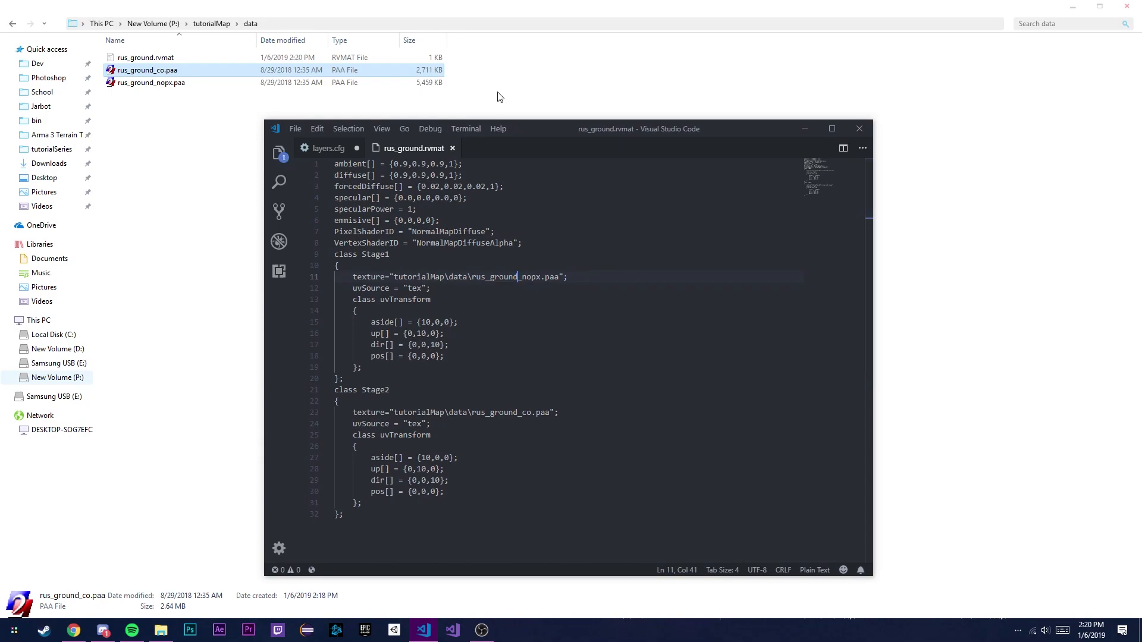
{"action": "left_click", "coordinate": [451, 149]}
Step: Set the rus_ground material path in layers.cfg to tutorialMap\data\rus_ground.rvmat, using the copied folder path
{"action": "left_click", "coordinate": [589, 277]}
{"action": "left_click_drag", "start_coordinate": [423, 242], "coordinate": [433, 232]}
{"action": "left_click", "coordinate": [210, 108]}
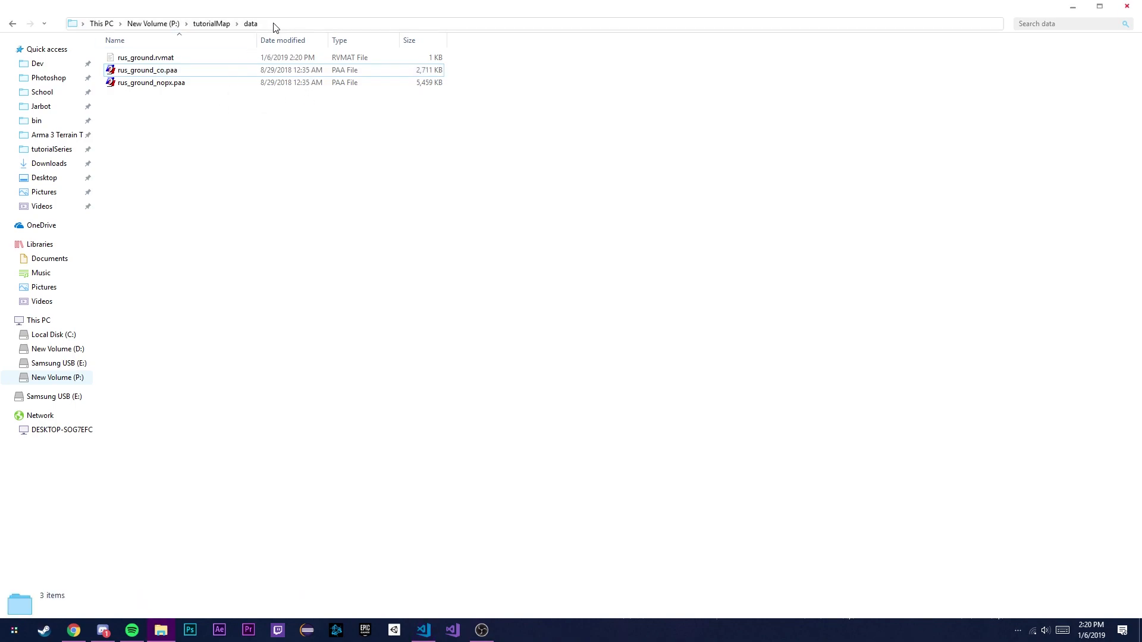
{"action": "left_click", "coordinate": [161, 23]}
{"action": "left_click_drag", "start_coordinate": [158, 24], "coordinate": [88, 24]}
{"action": "key", "text": "ctrl+c"}
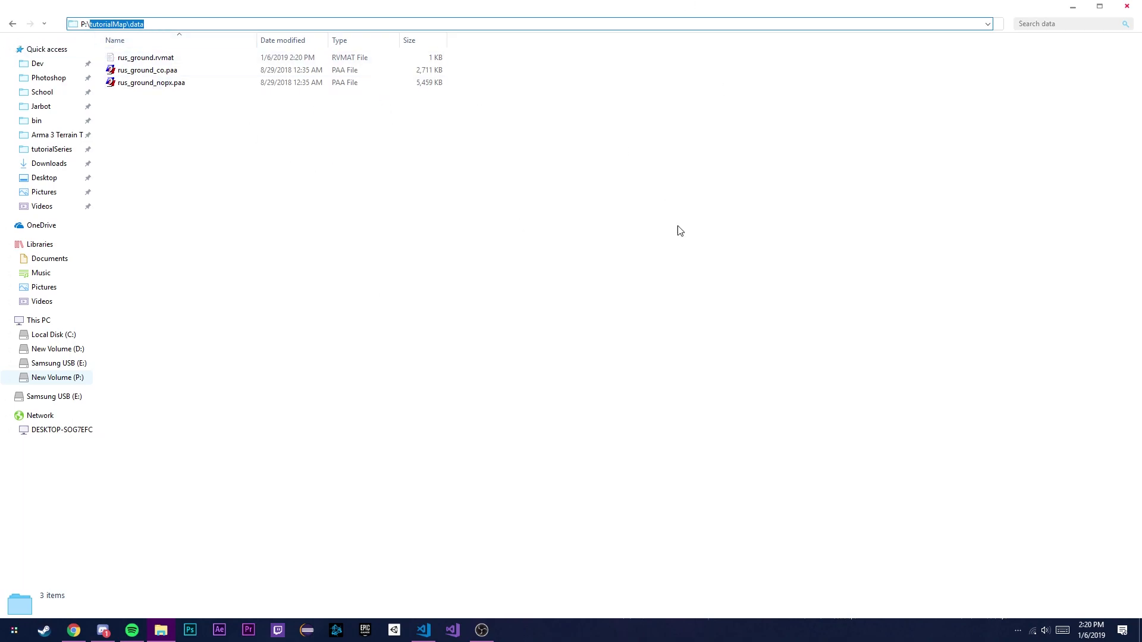
{"action": "left_click", "coordinate": [162, 24]}
{"action": "left_click_drag", "start_coordinate": [162, 24], "coordinate": [94, 24]}
{"action": "key", "text": "alt+Tab"}
{"action": "left_click_drag", "start_coordinate": [518, 243], "coordinate": [430, 243]}
{"action": "key", "text": "ctrl+v"}
{"action": "left_click", "coordinate": [146, 57]}
{"action": "key", "text": "F2"}
{"action": "left_click", "coordinate": [423, 630]}
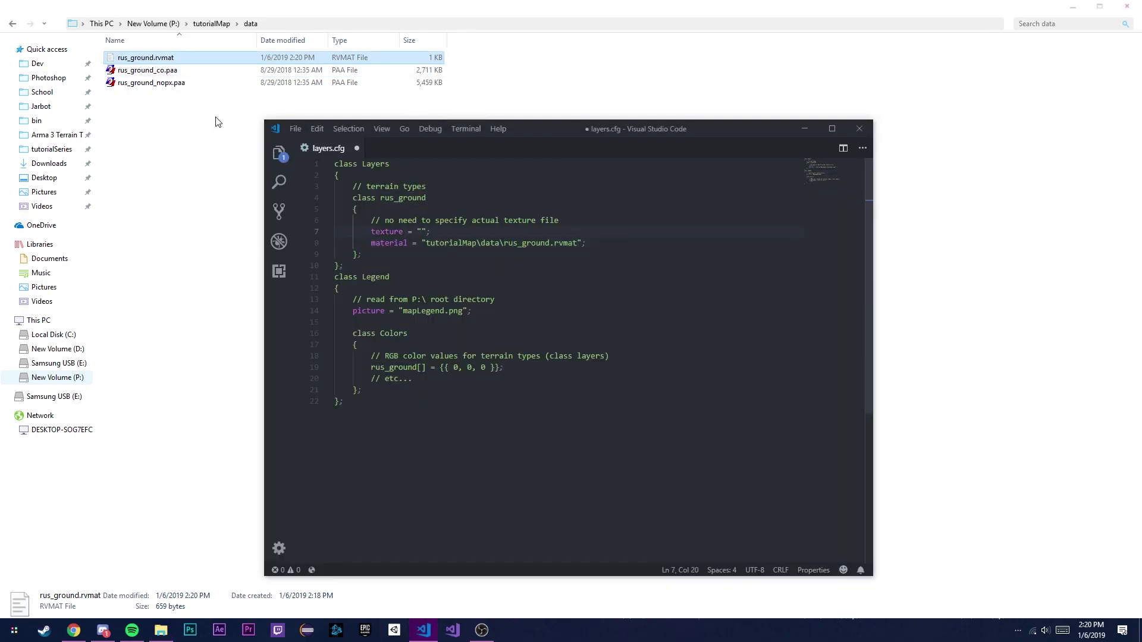
Step: Check the data folder path against layers.cfg, review the texture paths in rus_ground.rvmat, and close the editor
{"action": "left_click", "coordinate": [167, 184]}
{"action": "left_click", "coordinate": [166, 22]}
{"action": "left_click_drag", "start_coordinate": [166, 23], "coordinate": [92, 27]}
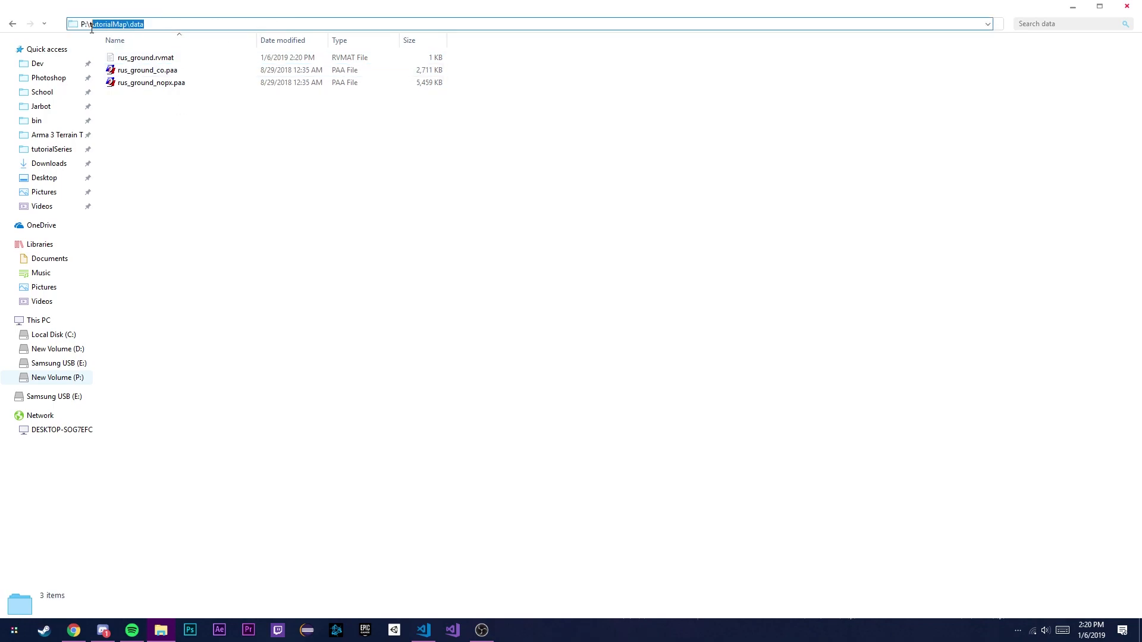
{"action": "left_click", "coordinate": [423, 629]}
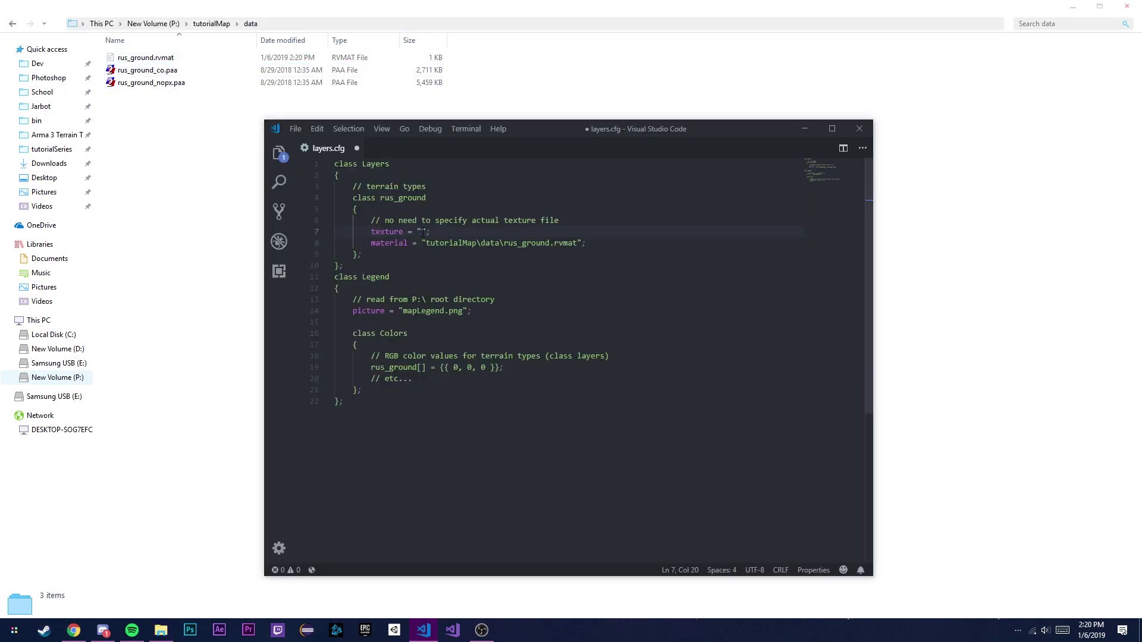
{"action": "left_click", "coordinate": [588, 215]}
{"action": "left_click", "coordinate": [536, 249]}
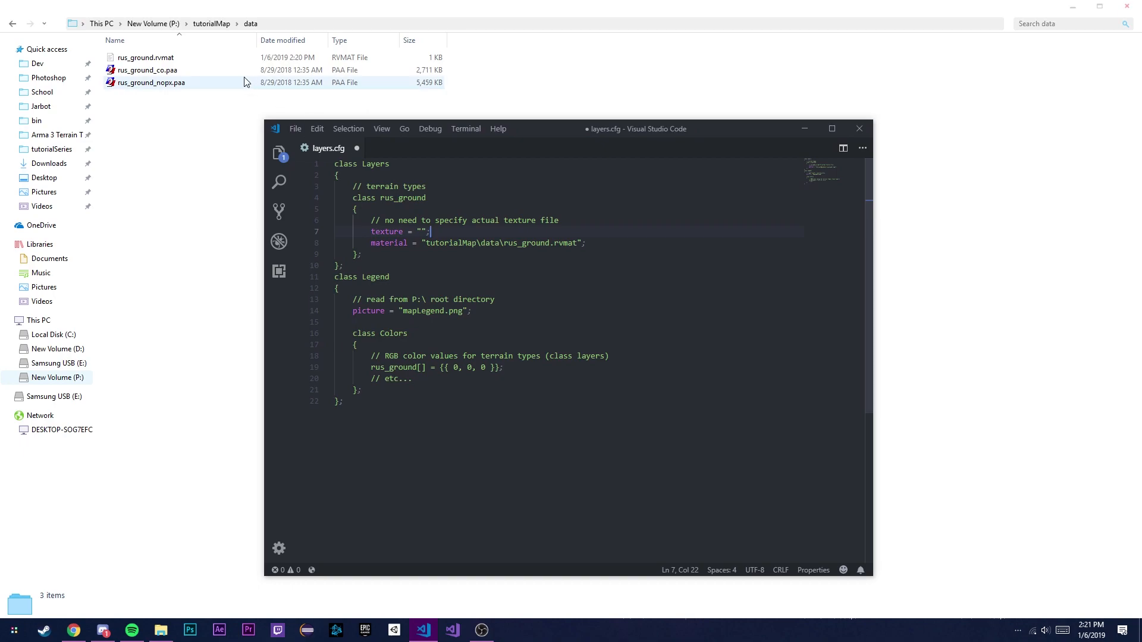
{"action": "double_click", "coordinate": [149, 57]}
{"action": "left_click_drag", "start_coordinate": [528, 412], "coordinate": [564, 423]}
{"action": "left_click", "coordinate": [576, 423]}
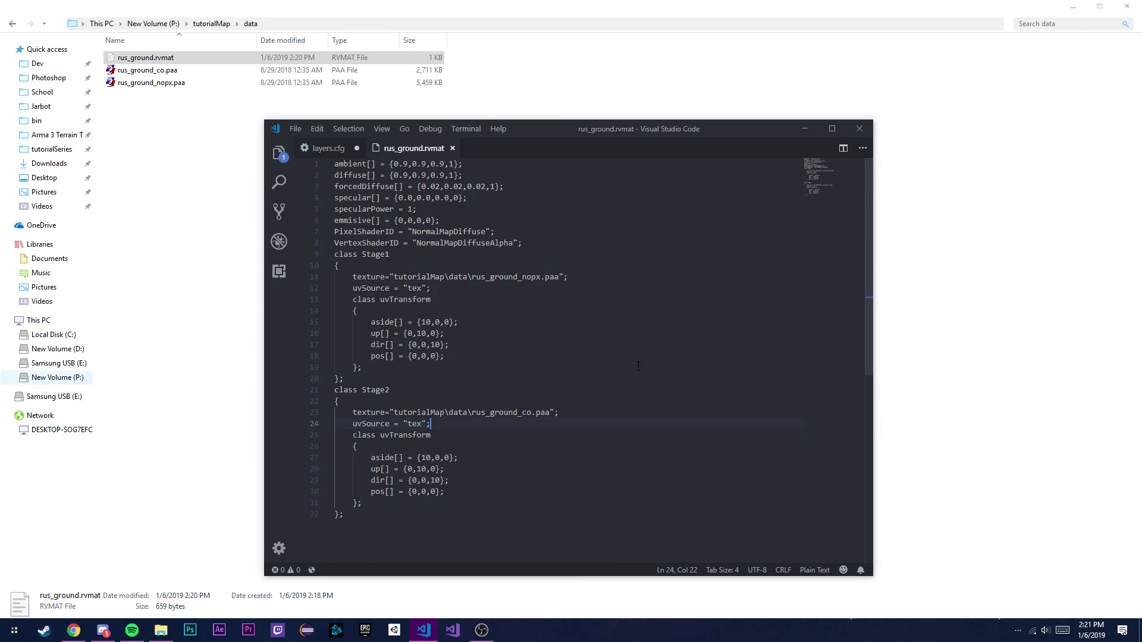
{"action": "left_click", "coordinate": [859, 128]}
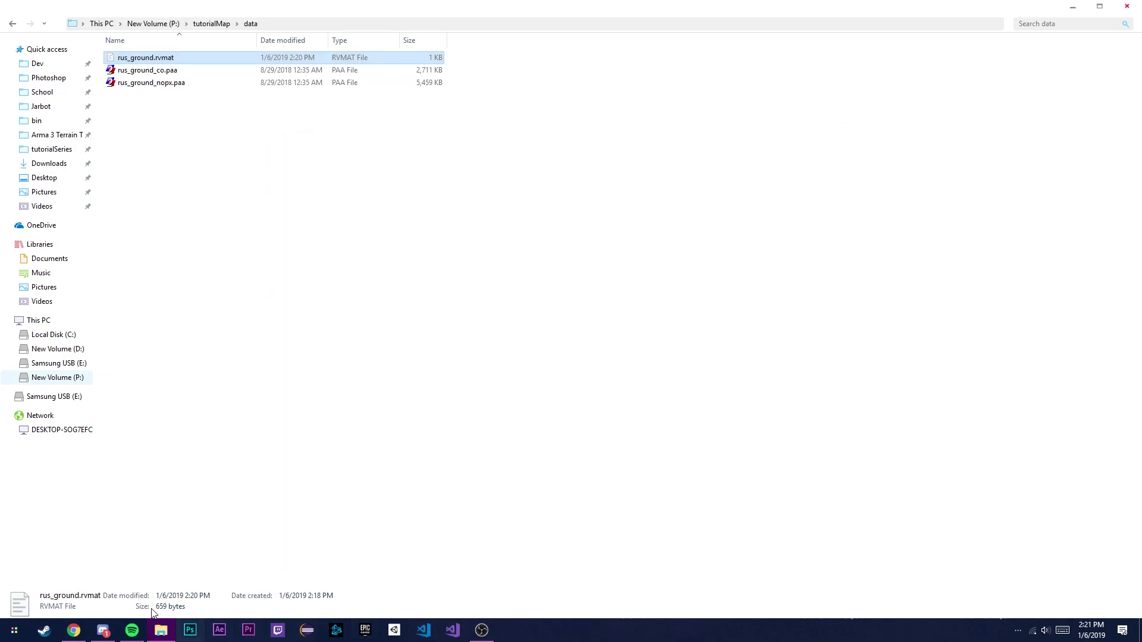
Step: Open layers.cfg from the tutorialMap source folder, review its layer and legend definitions, and close the editor
{"action": "left_click", "coordinate": [209, 23]}
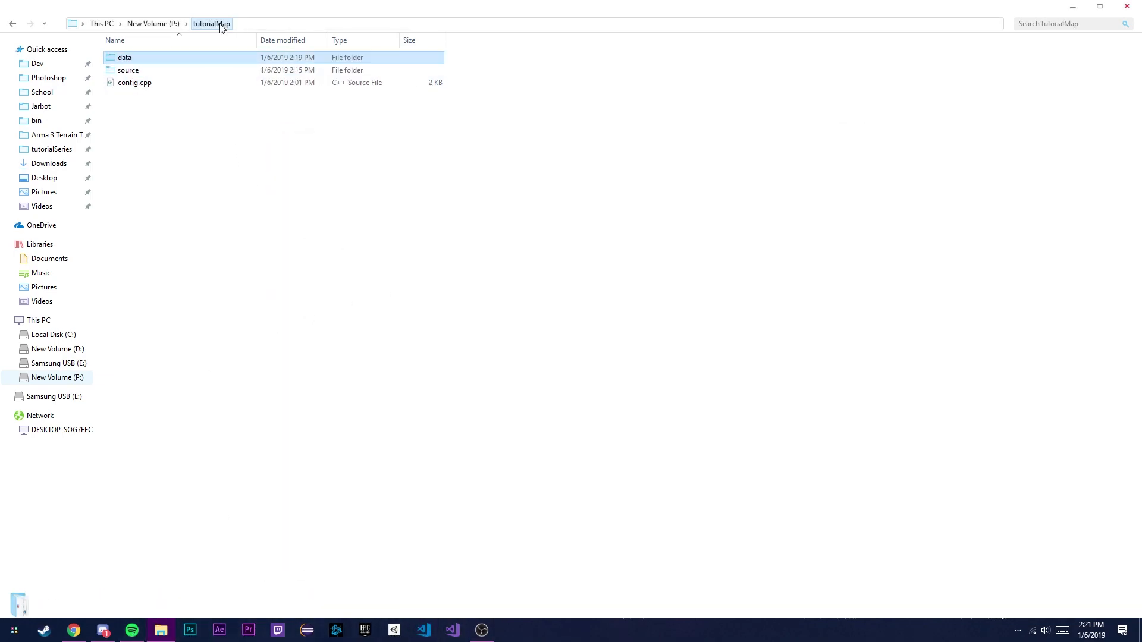
{"action": "double_click", "coordinate": [189, 74]}
{"action": "double_click", "coordinate": [188, 73]}
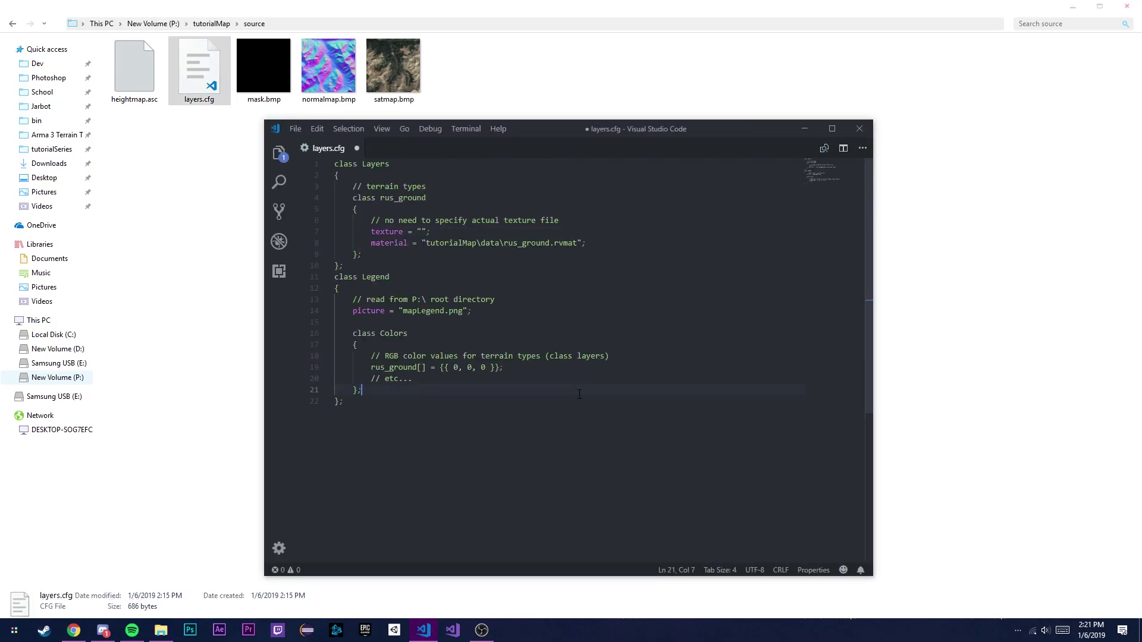
{"action": "left_click_drag", "start_coordinate": [580, 394], "coordinate": [359, 209]}
{"action": "left_click", "coordinate": [359, 210]}
{"action": "left_click", "coordinate": [859, 128]}
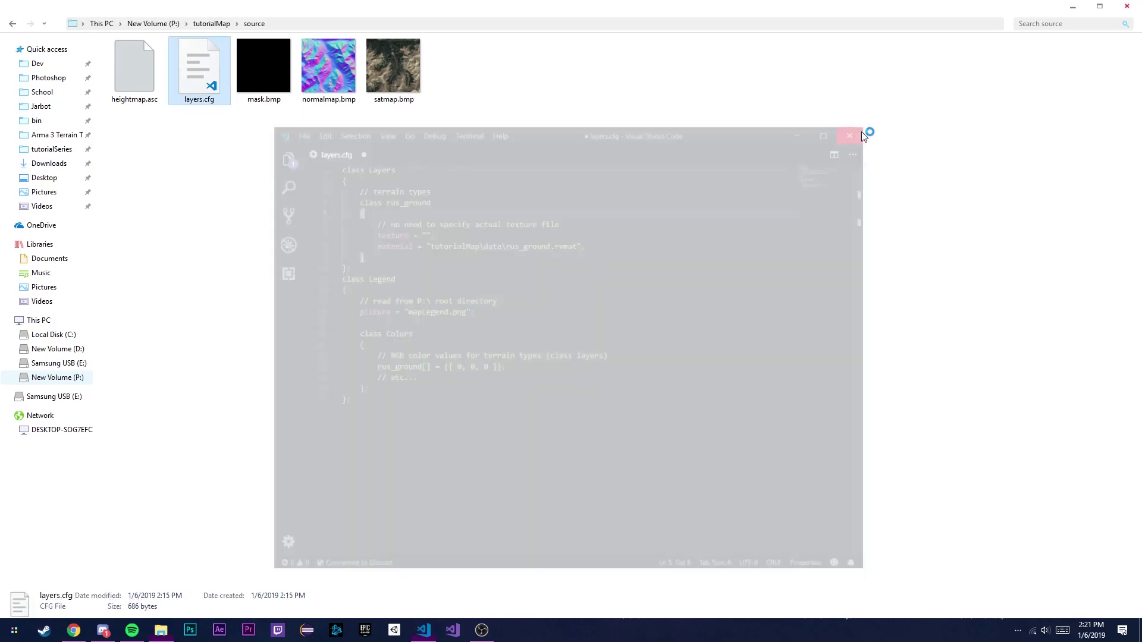
Step: Look over the contents of the source and data folders, ending in the tutorialMap folder
{"action": "key", "text": "alt+Left"}
{"action": "double_click", "coordinate": [168, 71]}
{"action": "left_click_drag", "start_coordinate": [624, 119], "coordinate": [98, 65]}
{"action": "key", "text": "alt+Left"}
{"action": "double_click", "coordinate": [145, 62]}
{"action": "left_click_drag", "start_coordinate": [207, 257], "coordinate": [234, 201]}
{"action": "key", "text": "alt+Left"}
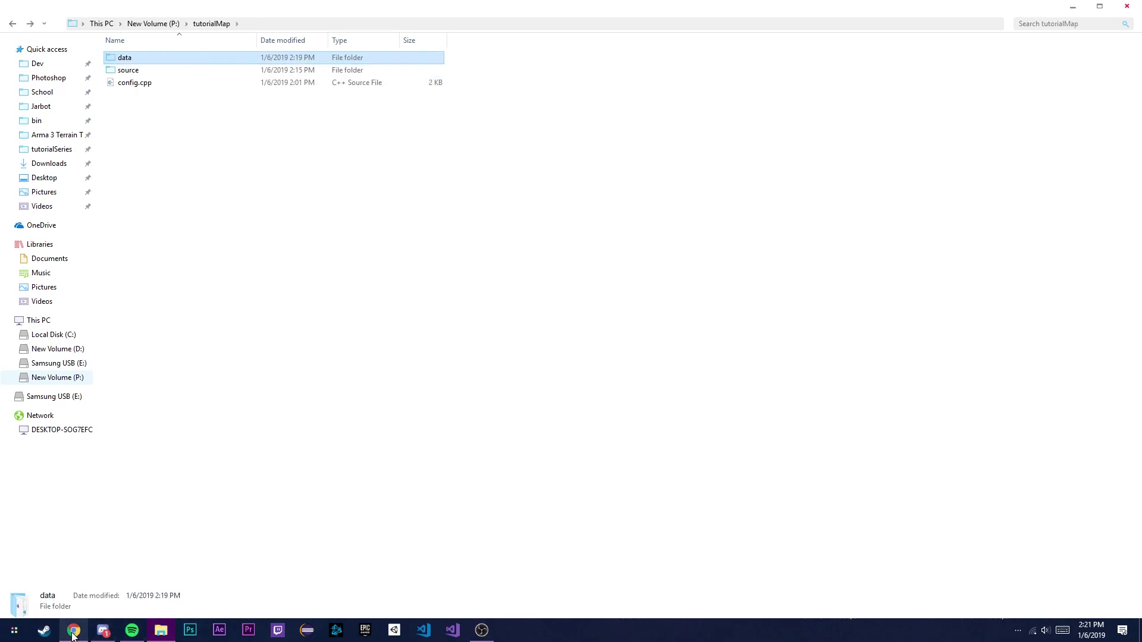
Step: Switch to the Steam library, launch Terrain Builder from Arma 3 Tools, and close the Steam window
{"action": "left_click", "coordinate": [44, 631]}
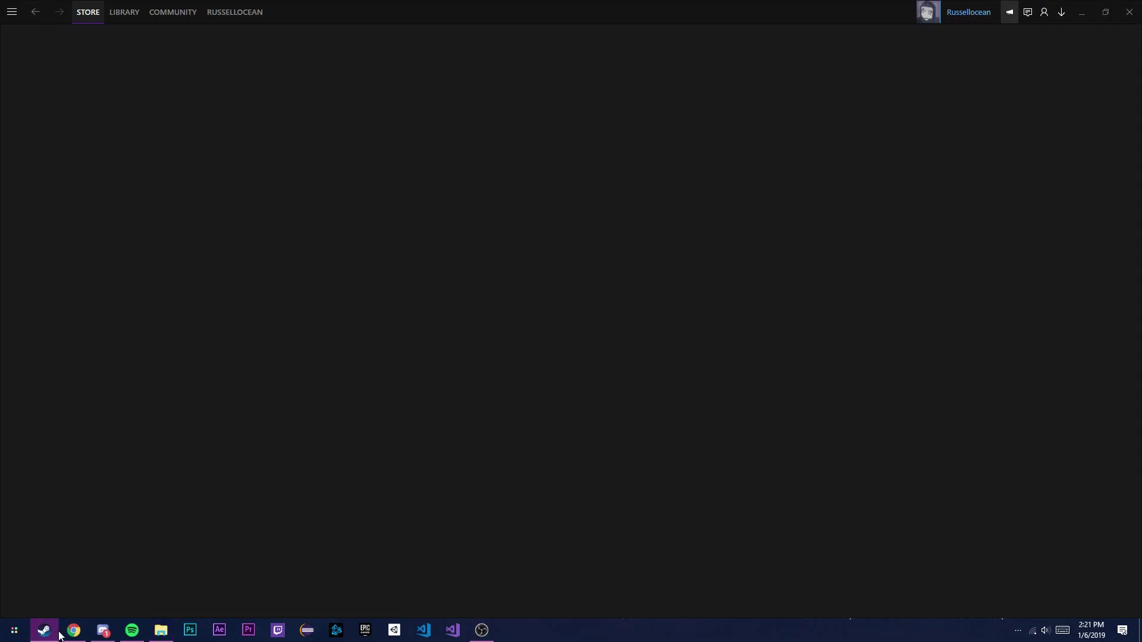
{"action": "mouse_move", "coordinate": [124, 9]}
{"action": "left_click", "coordinate": [129, 136]}
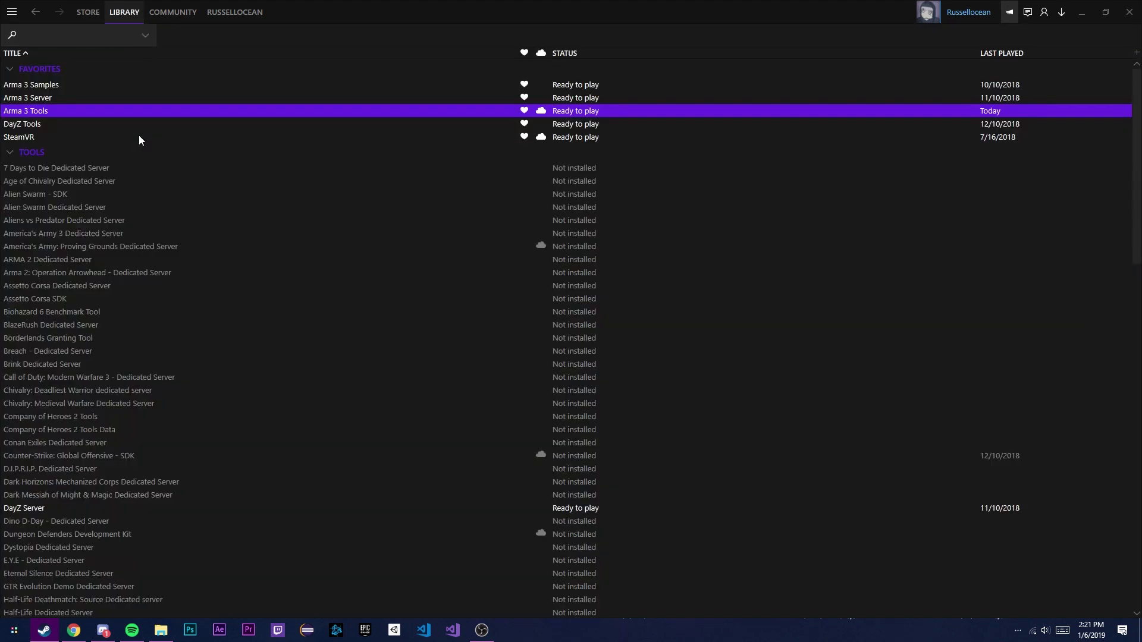
{"action": "double_click", "coordinate": [91, 110]}
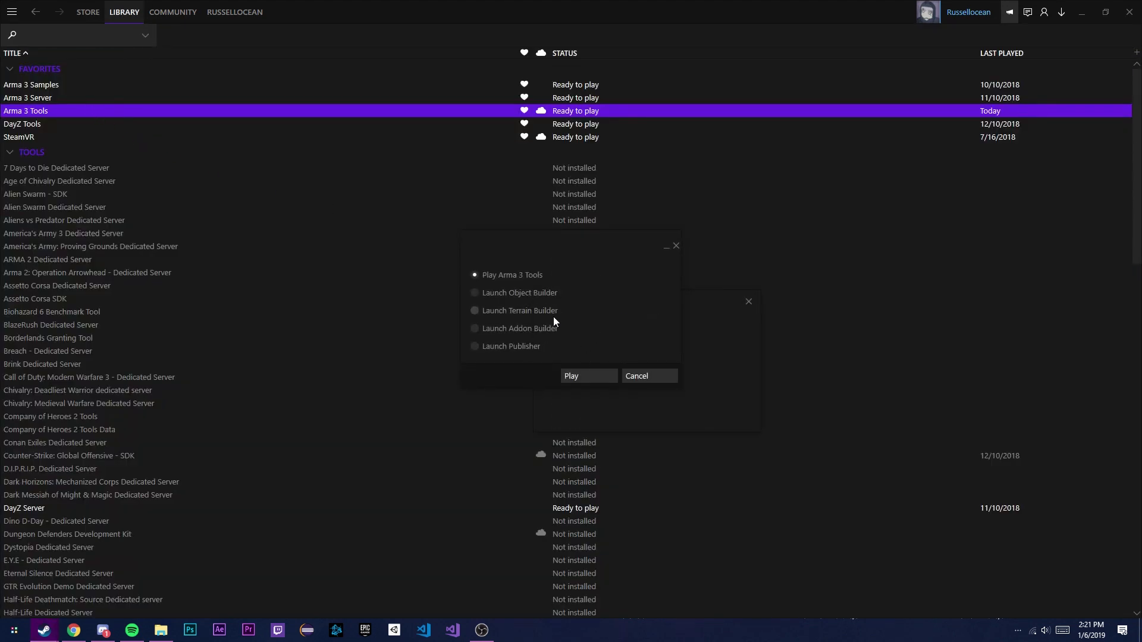
{"action": "left_click", "coordinate": [597, 377]}
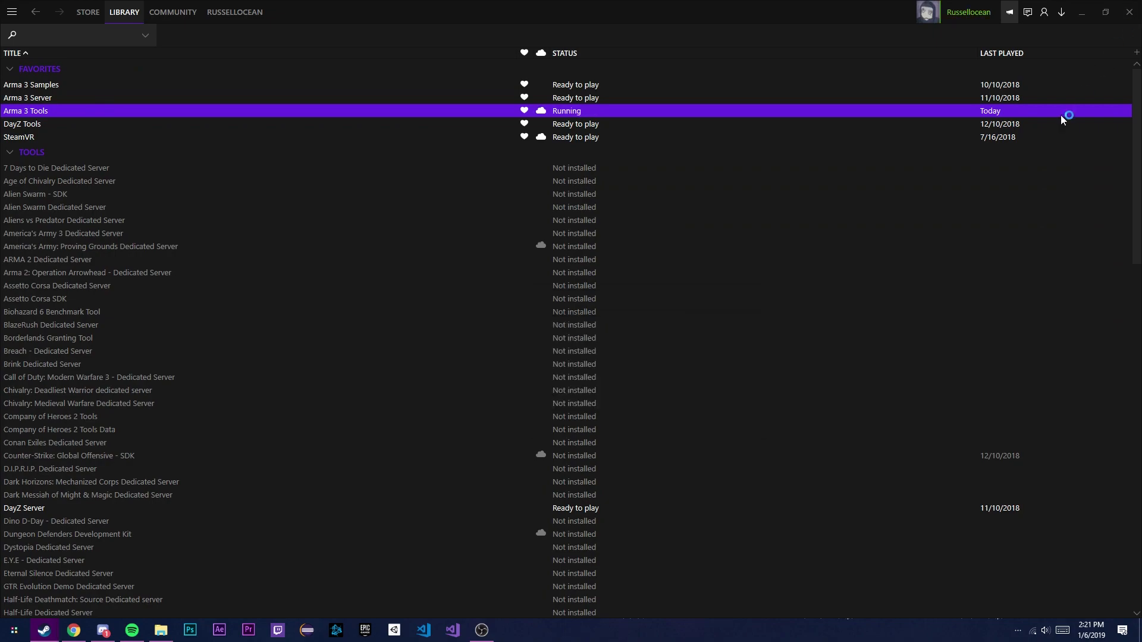
{"action": "left_click", "coordinate": [1131, 13]}
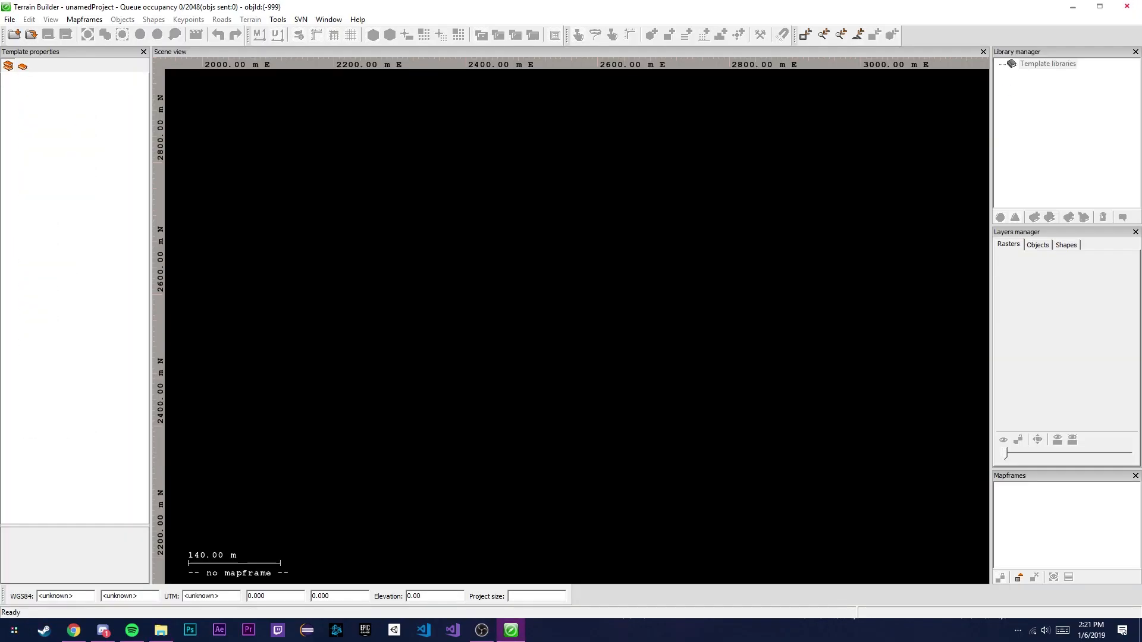
Step: Add a mapframe in UTM zone 31 (0°E - 6°E), subzone N, and dismiss its properties without editing them
{"action": "left_click", "coordinate": [84, 20]}
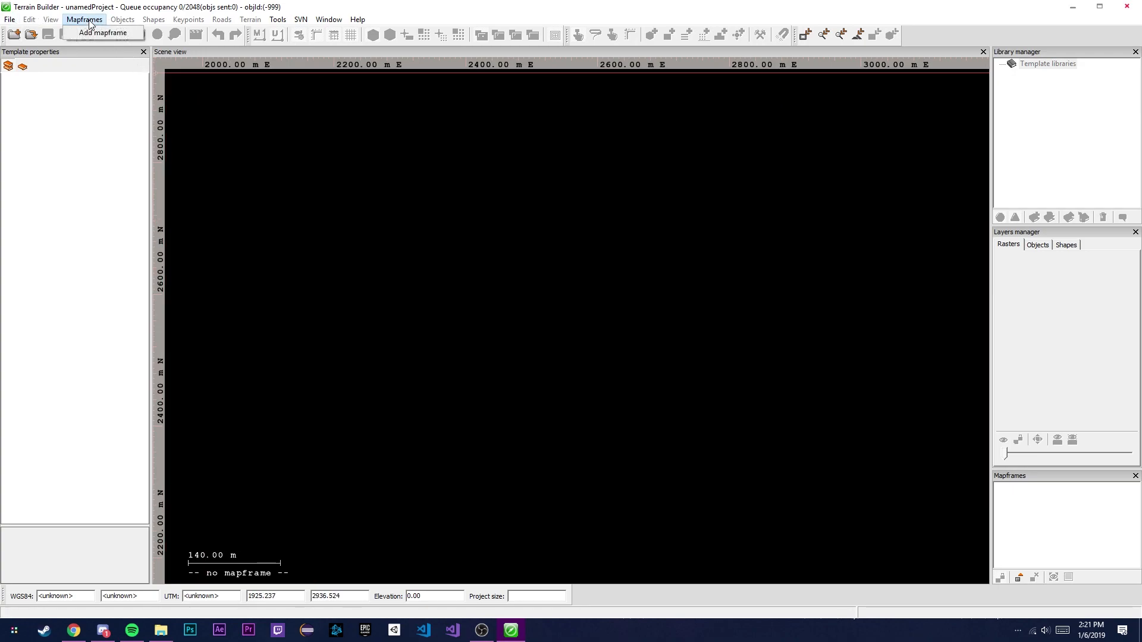
{"action": "left_click", "coordinate": [96, 32]}
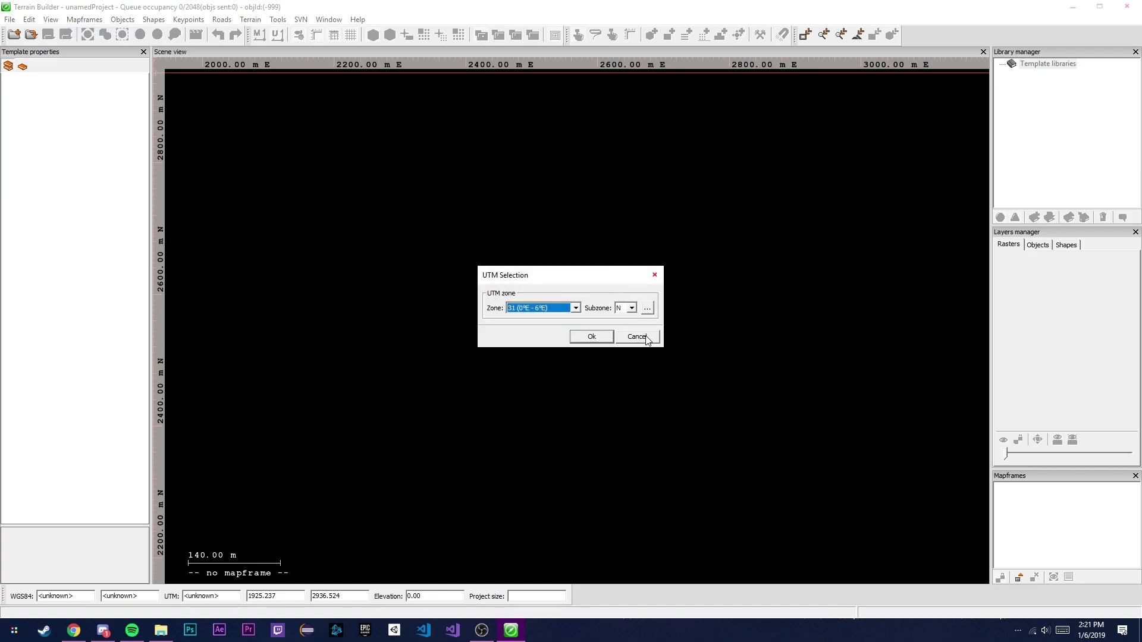
{"action": "left_click", "coordinate": [592, 336]}
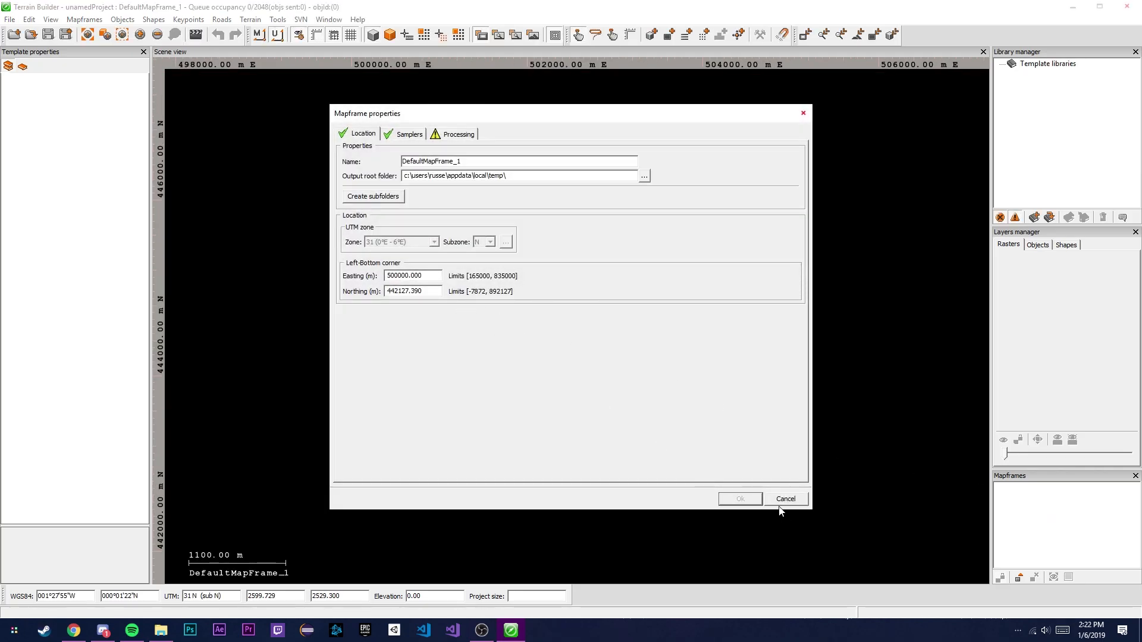
{"action": "left_click", "coordinate": [785, 499]}
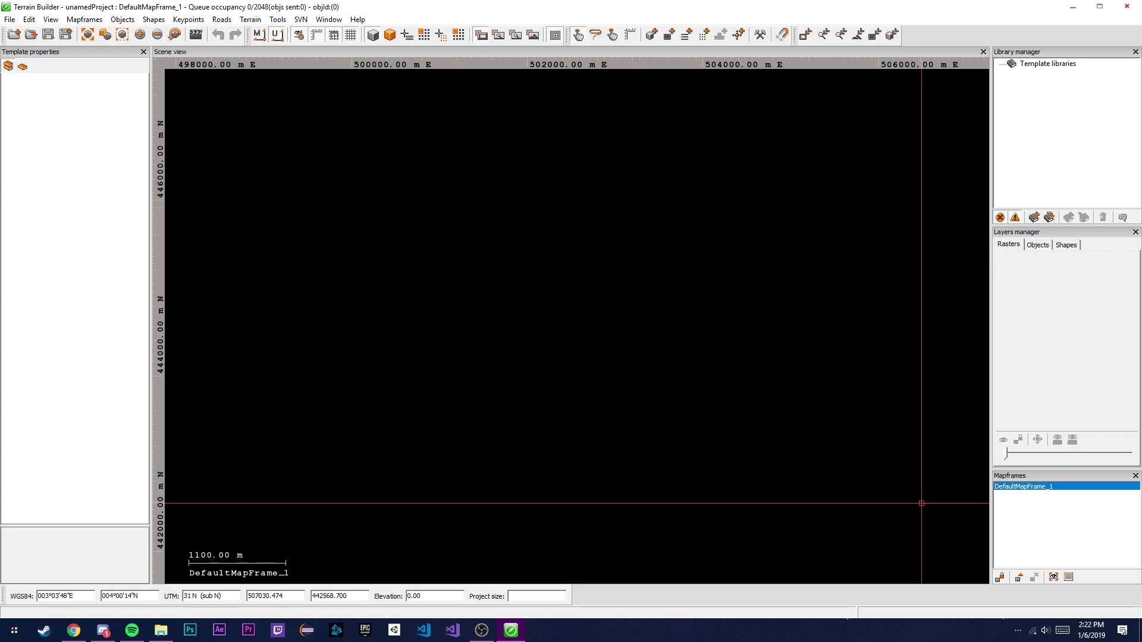
Step: Import heightmap.asc from the tutorialMap source folder as a terrain raster
{"action": "left_click", "coordinate": [9, 19]}
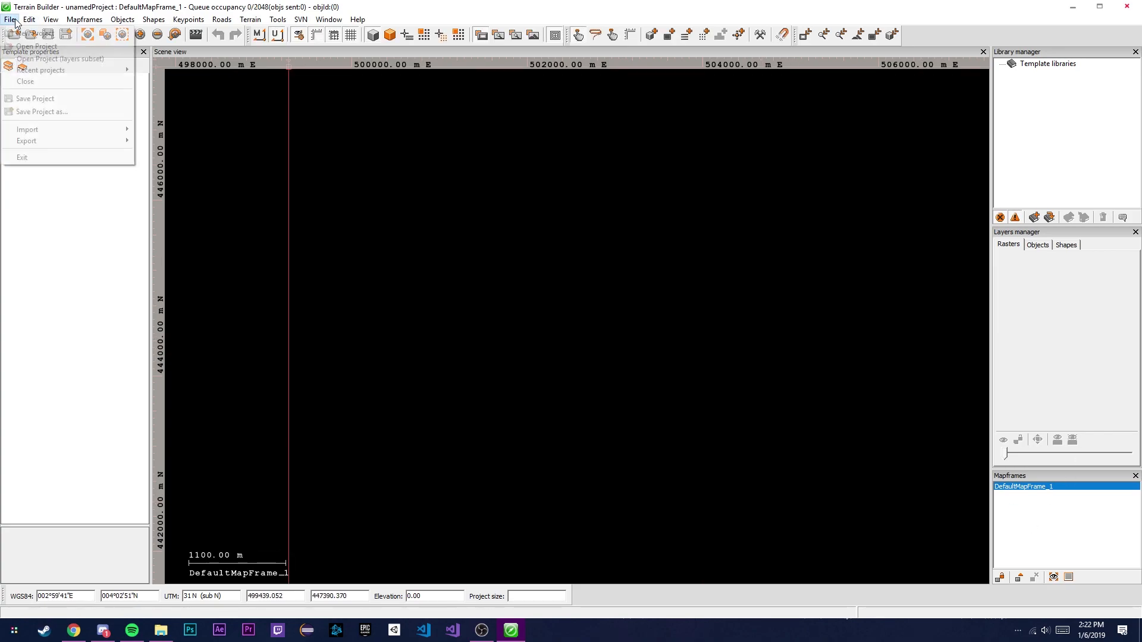
{"action": "mouse_move", "coordinate": [46, 131]}
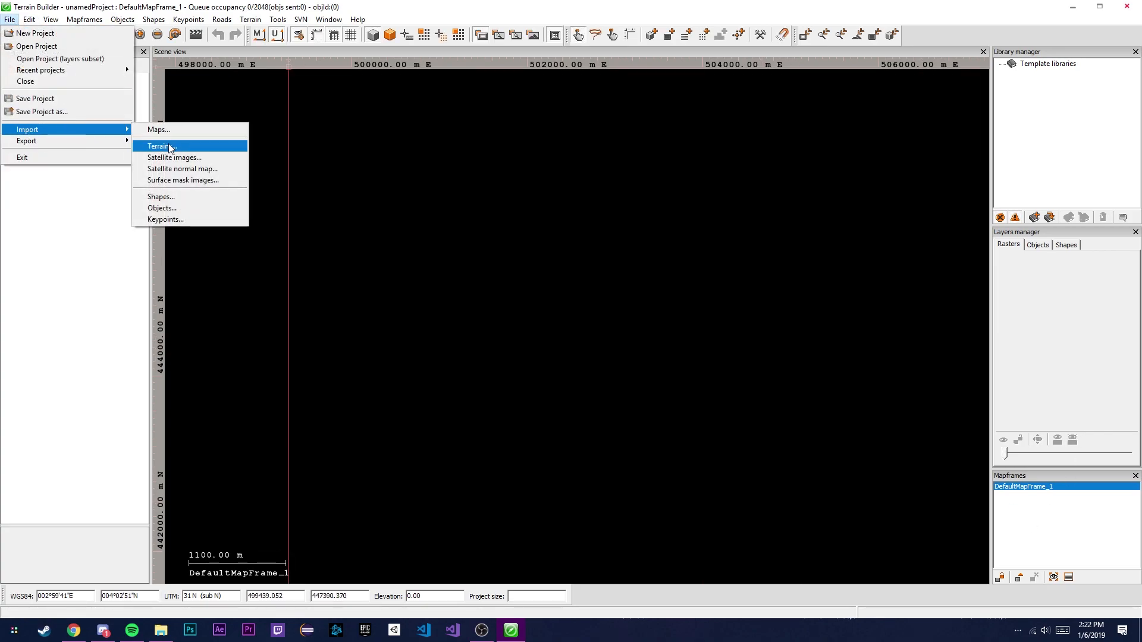
{"action": "left_click", "coordinate": [169, 144]}
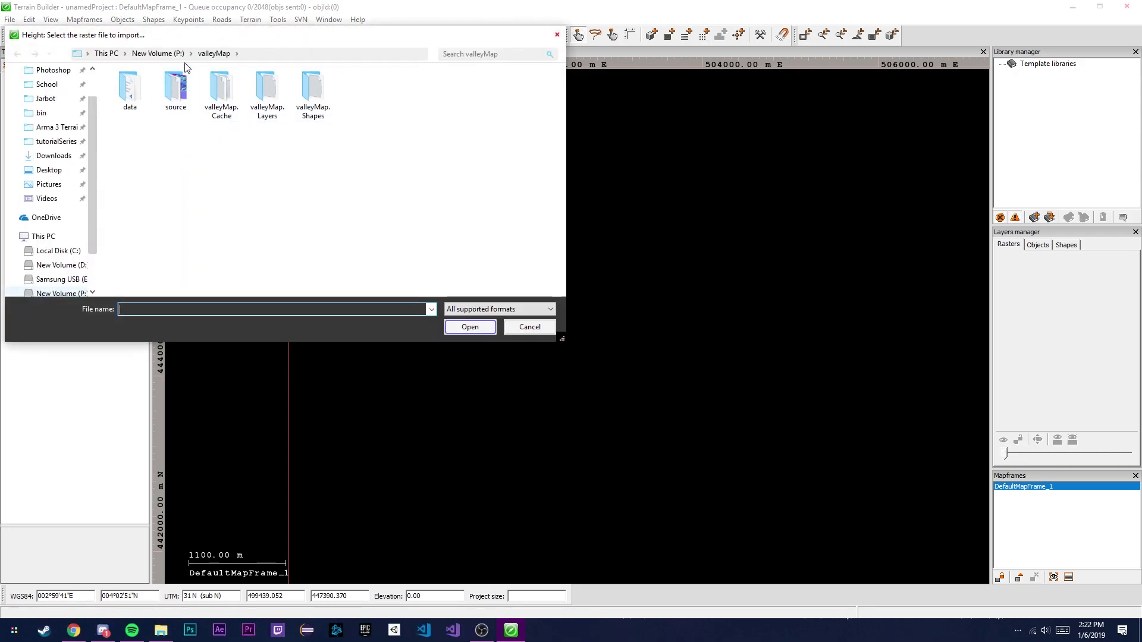
{"action": "left_click", "coordinate": [158, 53]}
{"action": "double_click", "coordinate": [141, 215]}
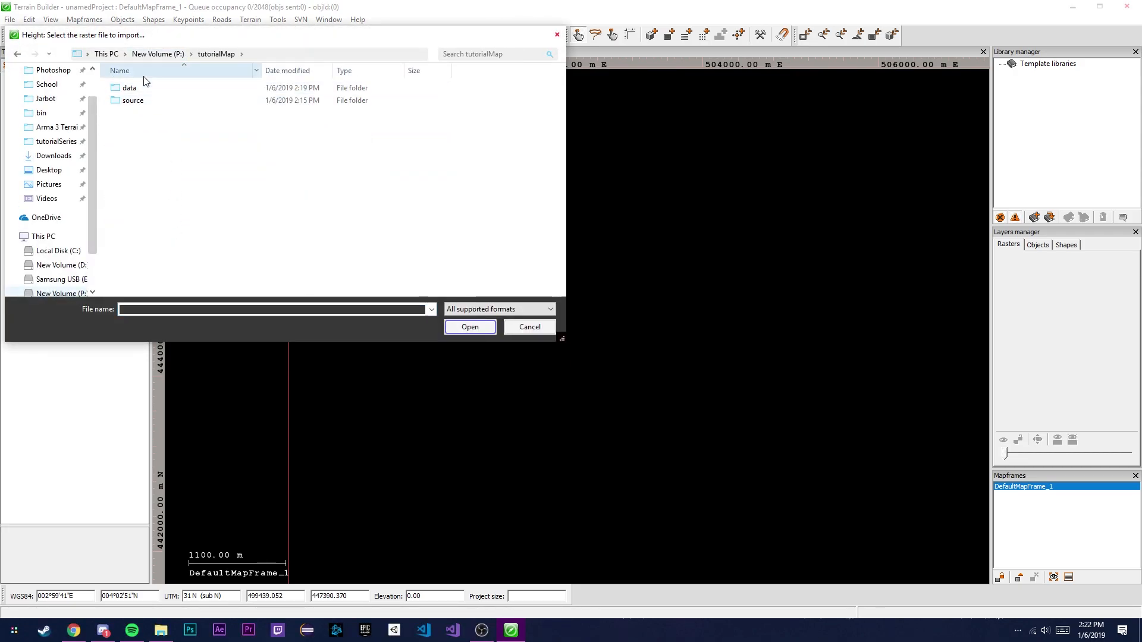
{"action": "double_click", "coordinate": [146, 96]}
{"action": "double_click", "coordinate": [141, 108]}
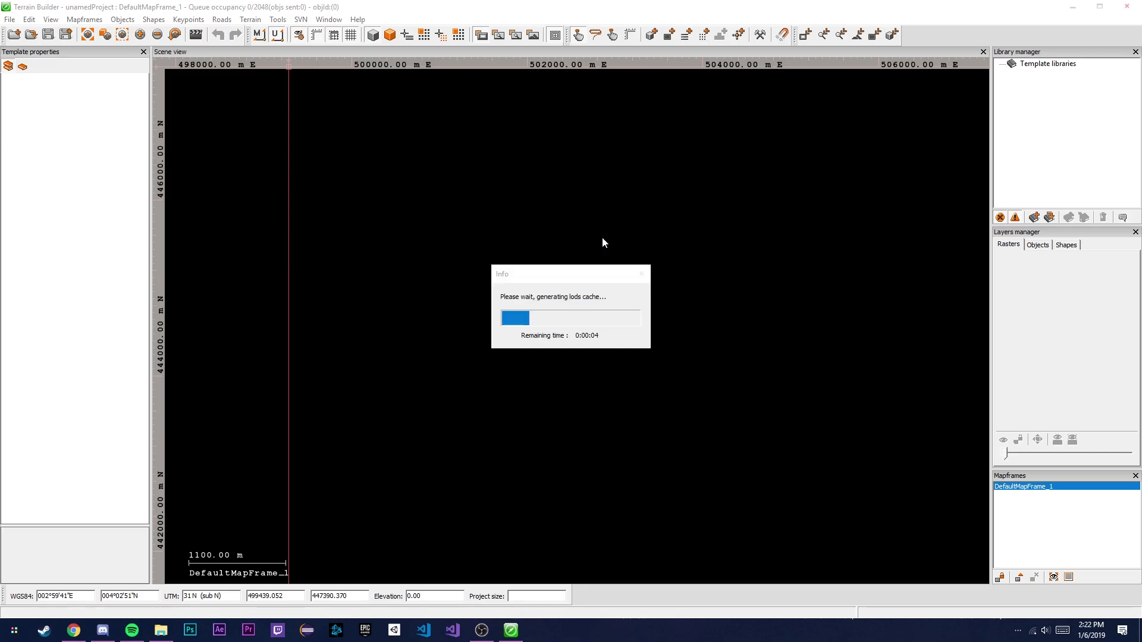
Step: Set the easting of the heightmap.asc terrain to 200000 m and bring the moved terrain into view
{"action": "scroll", "coordinate": [581, 271], "scroll_direction": "up", "scroll_amount": 4}
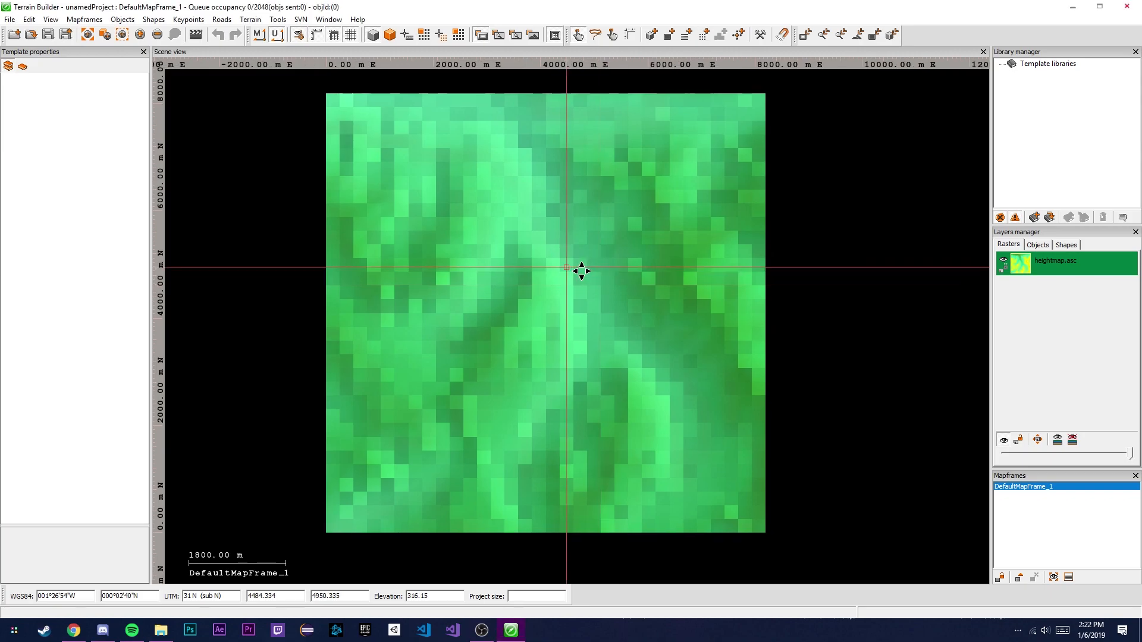
{"action": "scroll", "coordinate": [564, 192], "scroll_direction": "down", "scroll_amount": 5}
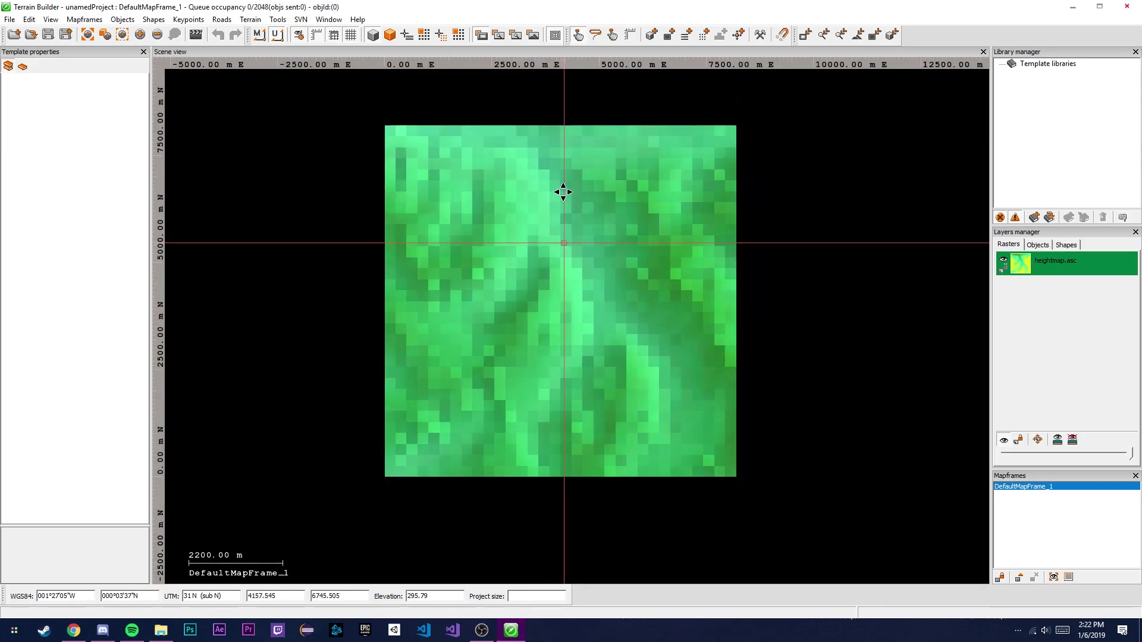
{"action": "right_click", "coordinate": [1064, 266]}
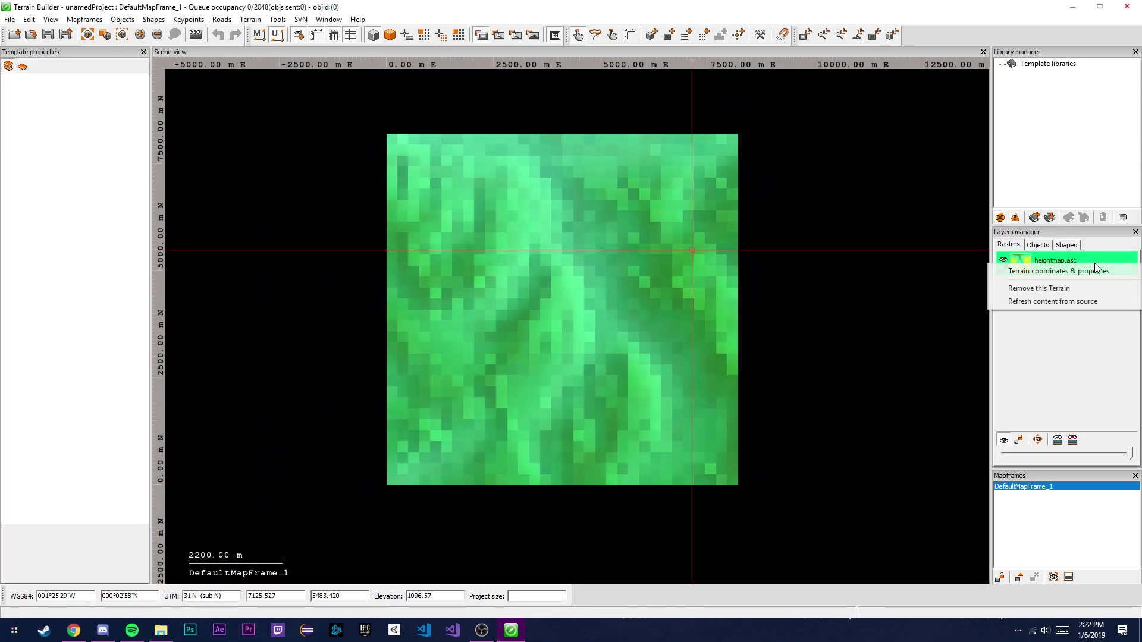
{"action": "left_click", "coordinate": [1081, 277]}
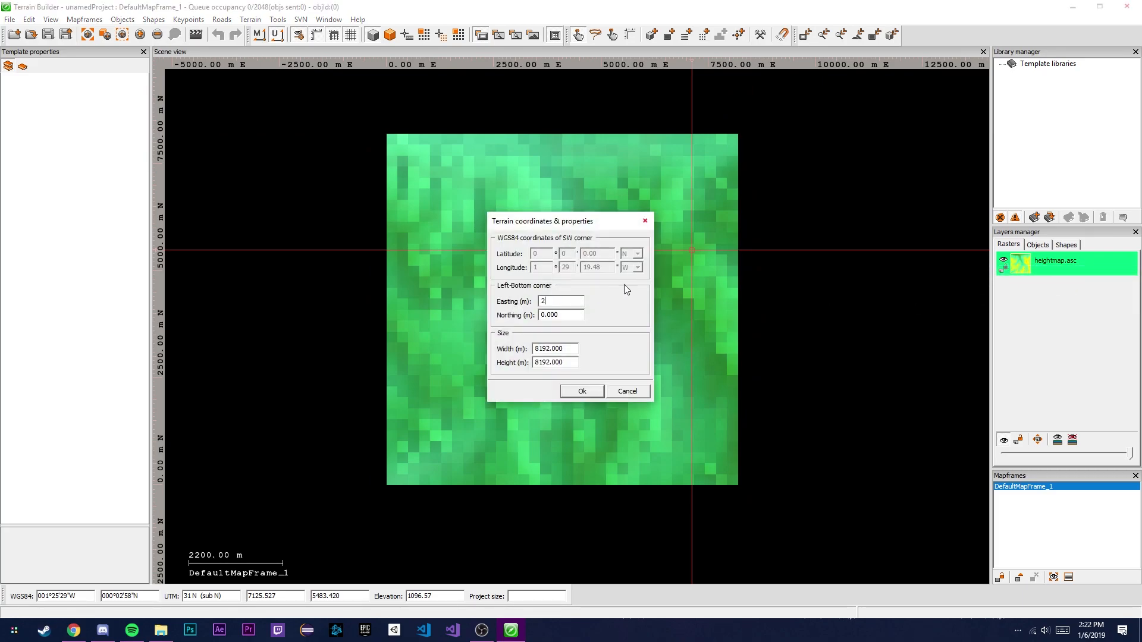
{"action": "type", "text": "200000"}
{"action": "left_click", "coordinate": [581, 392]}
{"action": "scroll", "coordinate": [538, 454], "scroll_direction": "down", "scroll_amount": 5}
{"action": "scroll", "coordinate": [525, 390], "scroll_direction": "down", "scroll_amount": 8}
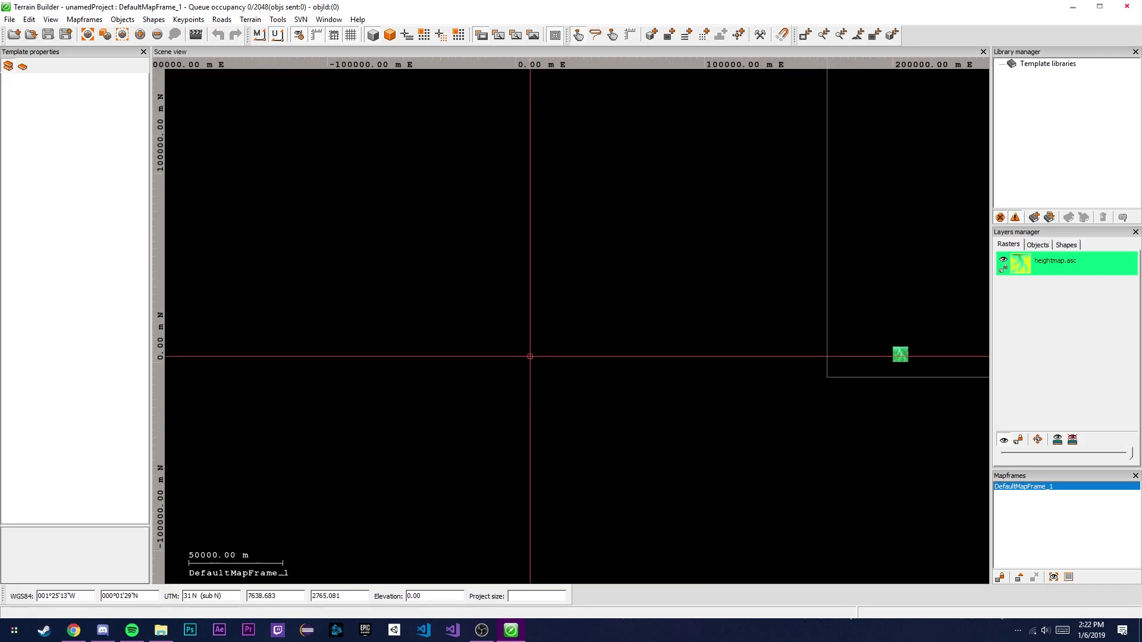
{"action": "middle_click_drag", "start_coordinate": [823, 364], "coordinate": [560, 329]}
{"action": "scroll", "coordinate": [630, 333], "scroll_direction": "up", "scroll_amount": 6}
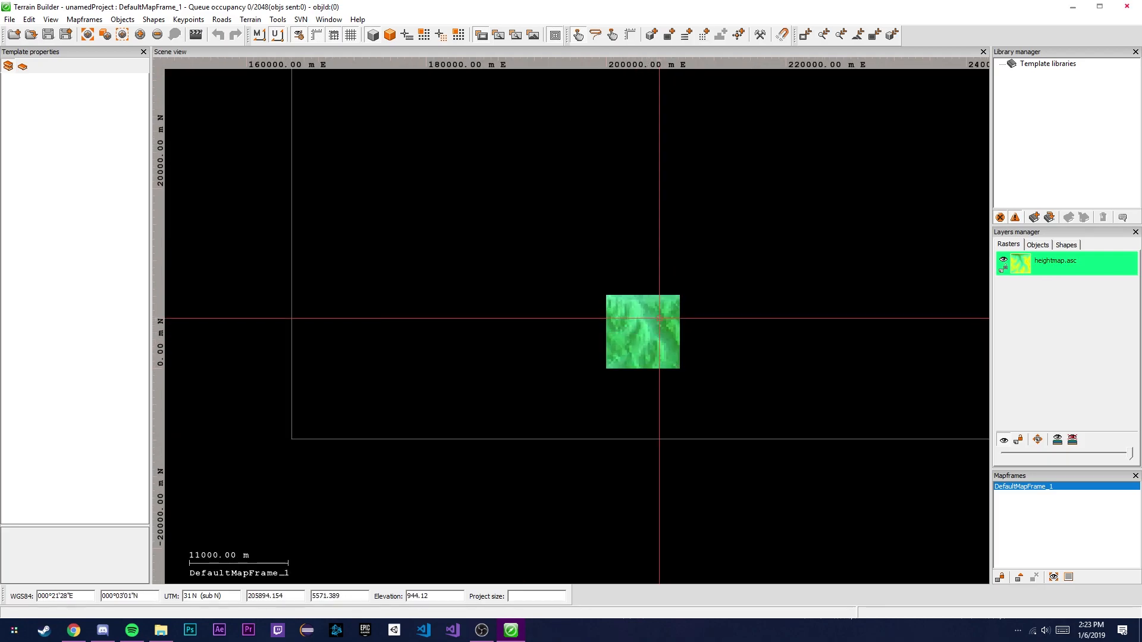
{"action": "scroll", "coordinate": [659, 318], "scroll_direction": "up", "scroll_amount": 8}
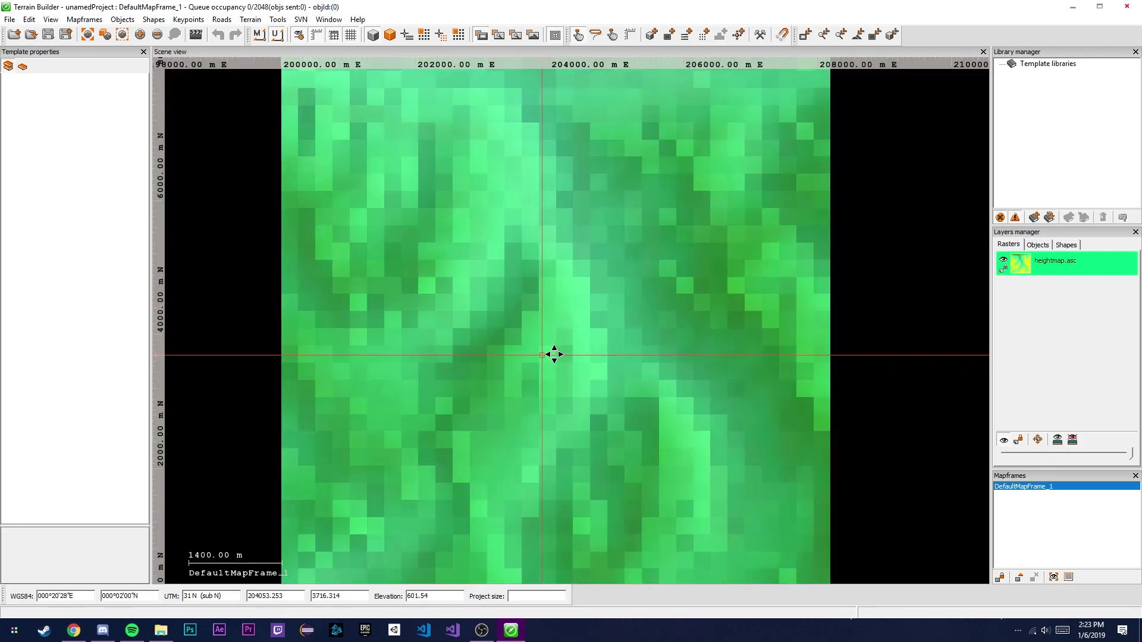
{"action": "scroll", "coordinate": [553, 355], "scroll_direction": "down", "scroll_amount": 1}
Step: Import satmap.bmp from the source folder as a satellite image
{"action": "left_click", "coordinate": [10, 19]}
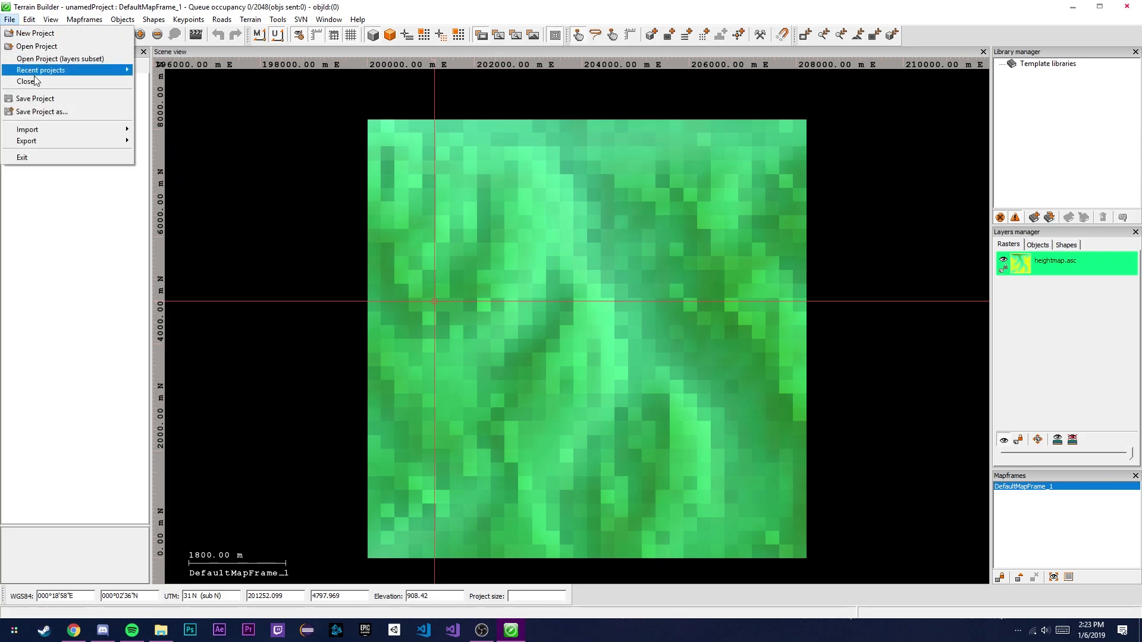
{"action": "mouse_move", "coordinate": [60, 130]}
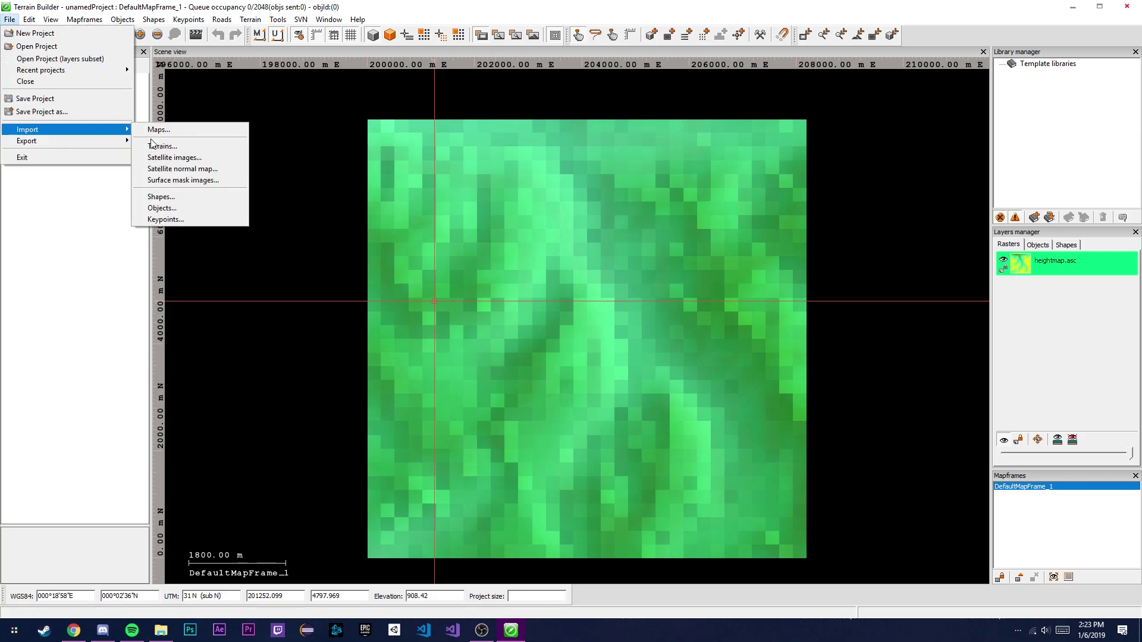
{"action": "left_click", "coordinate": [201, 158]}
{"action": "left_click", "coordinate": [270, 98]}
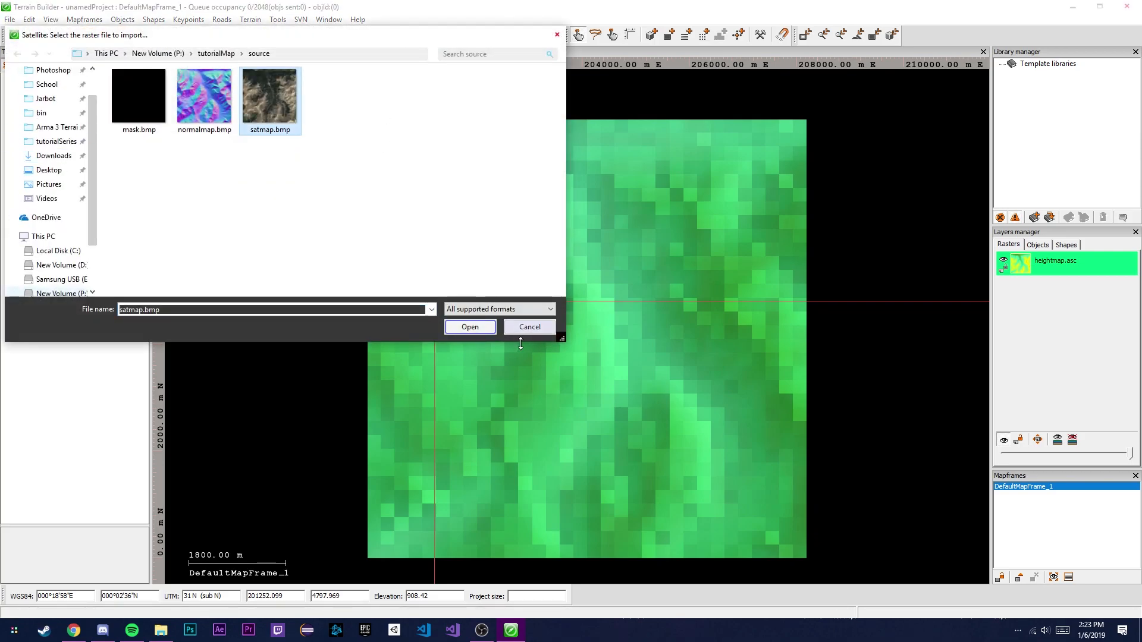
{"action": "left_click", "coordinate": [484, 331]}
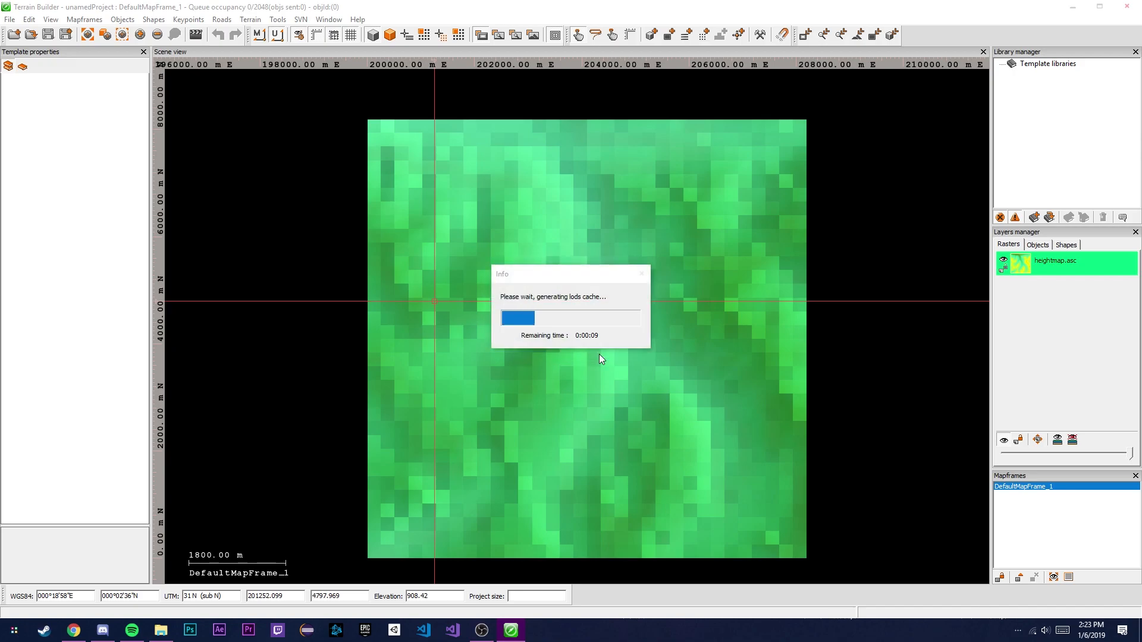
Step: Place the satmap.bmp layer's left-bottom corner at easting 200000 m and northing 0 m, matching the heightmap
{"action": "scroll", "coordinate": [599, 354], "scroll_direction": "down", "scroll_amount": 10}
{"action": "scroll", "coordinate": [485, 295], "scroll_direction": "down", "scroll_amount": 5}
{"action": "middle_click_drag", "start_coordinate": [518, 315], "coordinate": [330, 136]}
{"action": "left_click", "coordinate": [650, 629]}
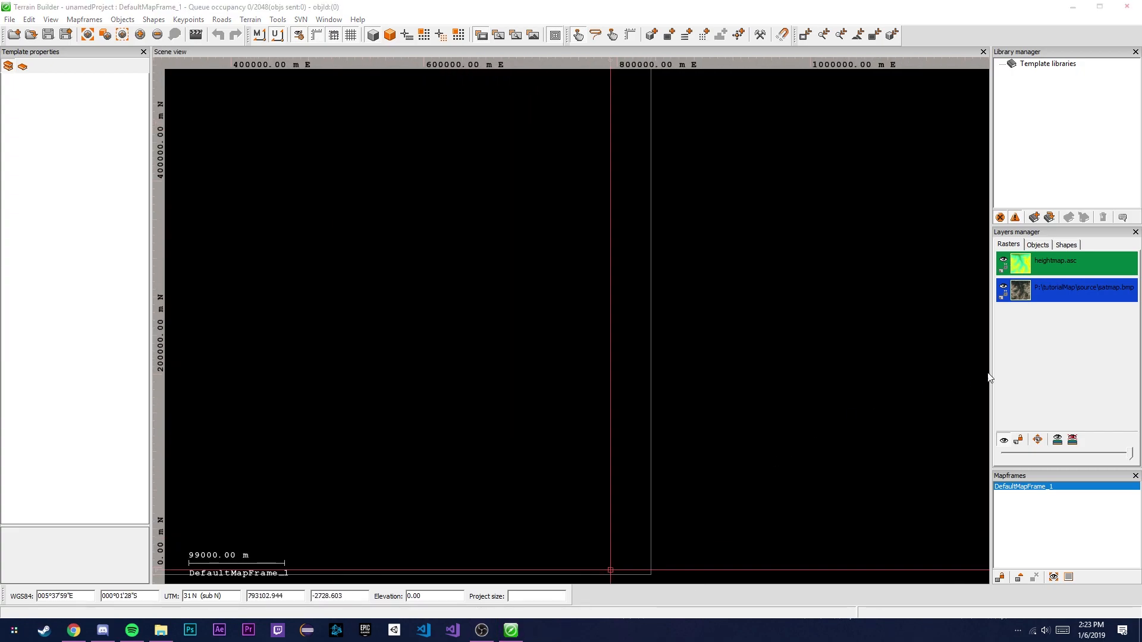
{"action": "middle_click_drag", "start_coordinate": [382, 409], "coordinate": [958, 322]}
{"action": "scroll", "coordinate": [622, 477], "scroll_direction": "up", "scroll_amount": 4}
{"action": "scroll", "coordinate": [595, 476], "scroll_direction": "up", "scroll_amount": 9}
{"action": "right_click", "coordinate": [1038, 286]}
{"action": "left_click", "coordinate": [1058, 296]}
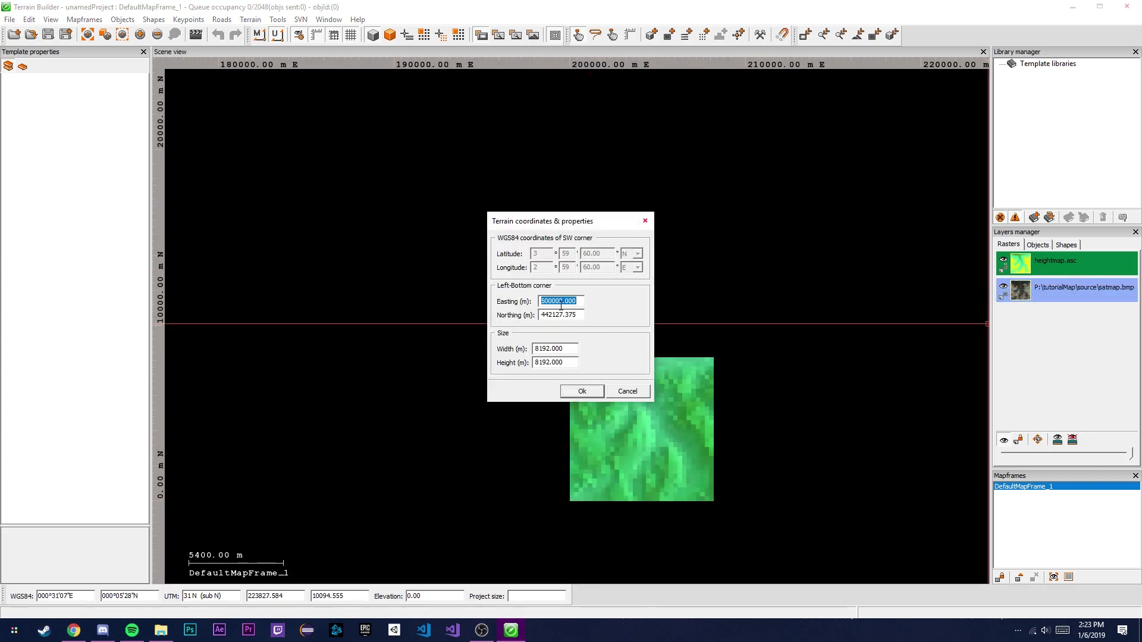
{"action": "type", "text": "20"}
{"action": "left_click", "coordinate": [592, 394]}
{"action": "scroll", "coordinate": [584, 346], "scroll_direction": "up", "scroll_amount": 2}
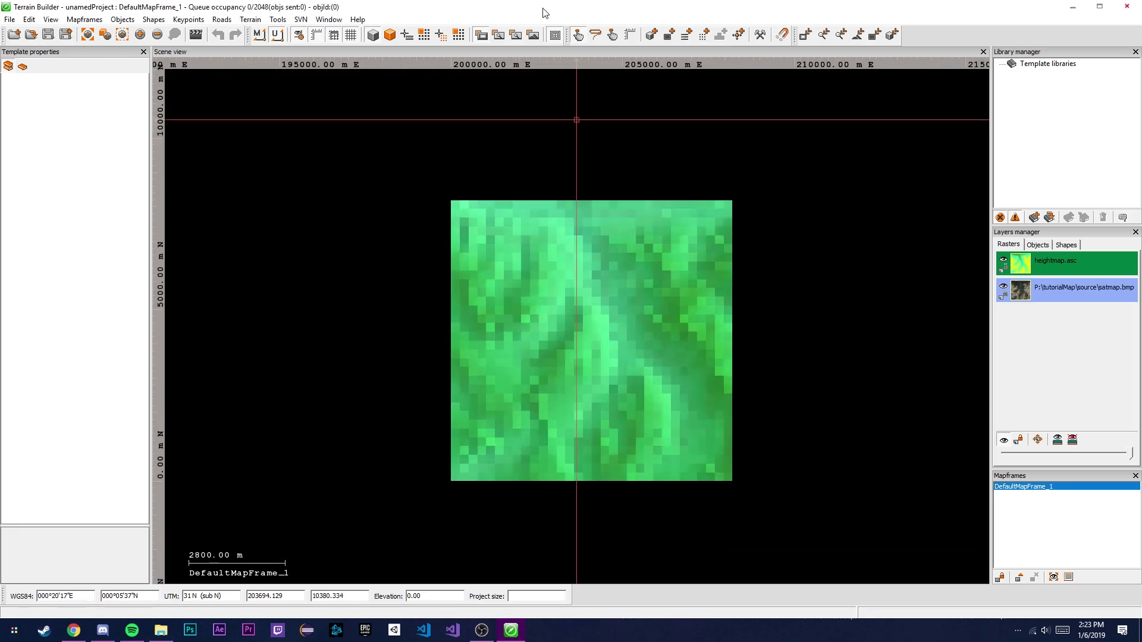
Step: Toggle the satellite image display over the heightmap to compare the two rasters, leaving the satellite image shown
{"action": "left_click", "coordinate": [500, 37]}
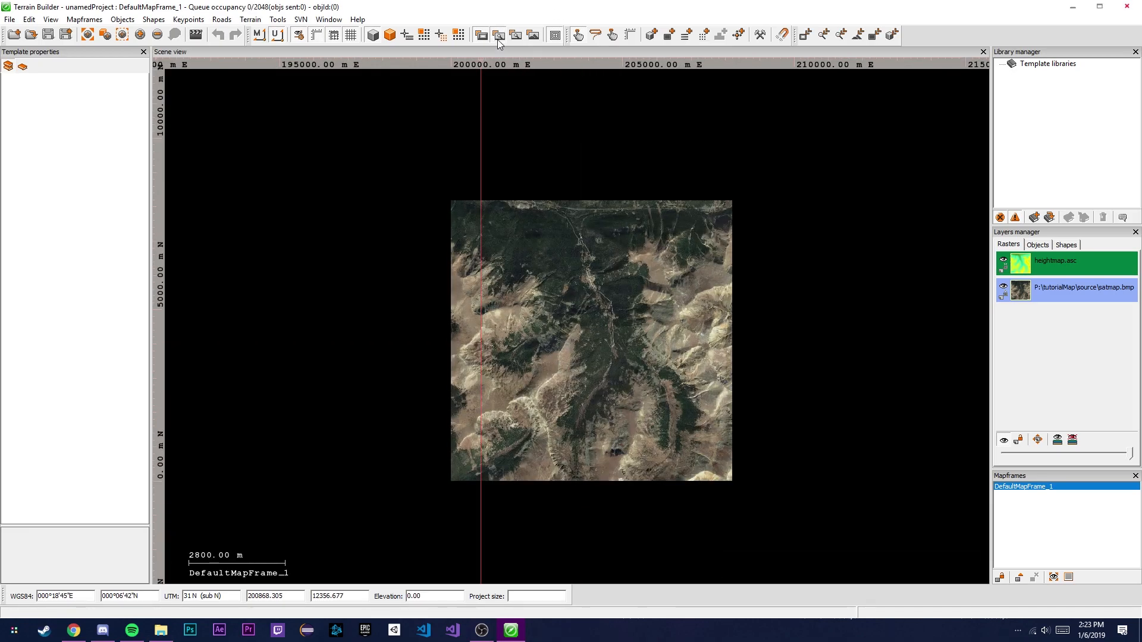
{"action": "scroll", "coordinate": [577, 345], "scroll_direction": "up", "scroll_amount": 2}
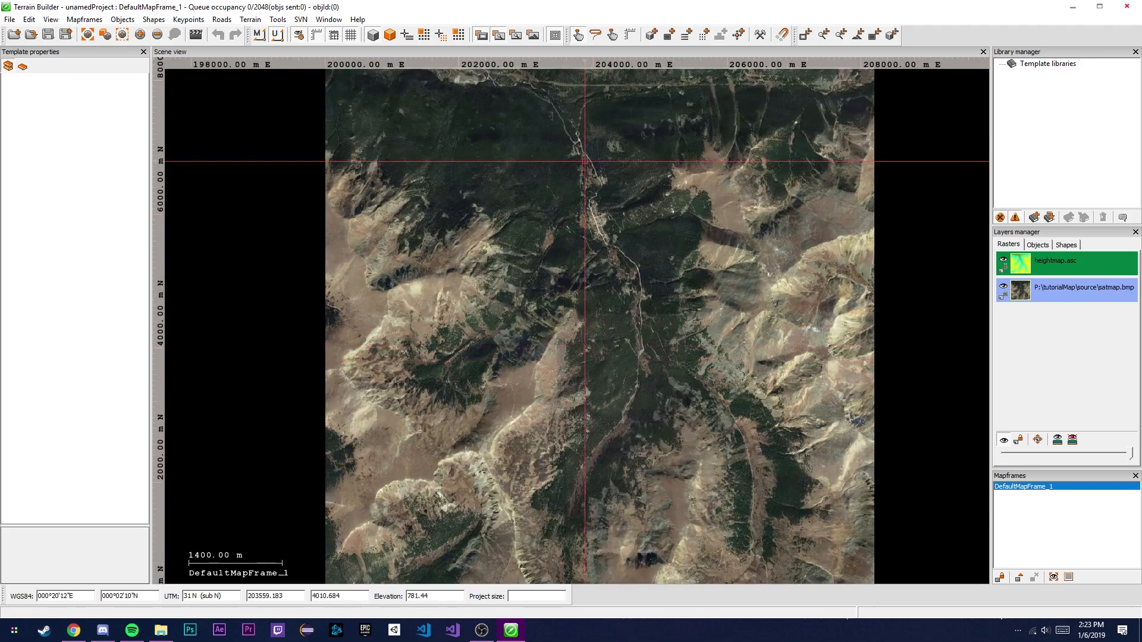
{"action": "left_click", "coordinate": [501, 36]}
{"action": "left_click", "coordinate": [502, 37]}
{"action": "left_click", "coordinate": [502, 37]}
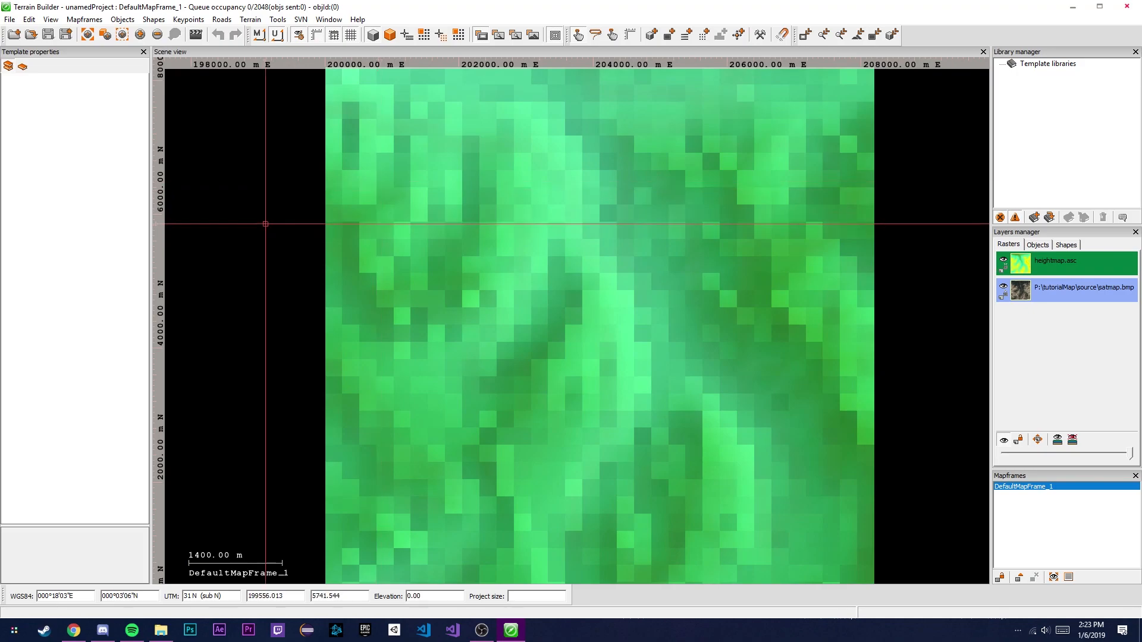
{"action": "left_click", "coordinate": [501, 35]}
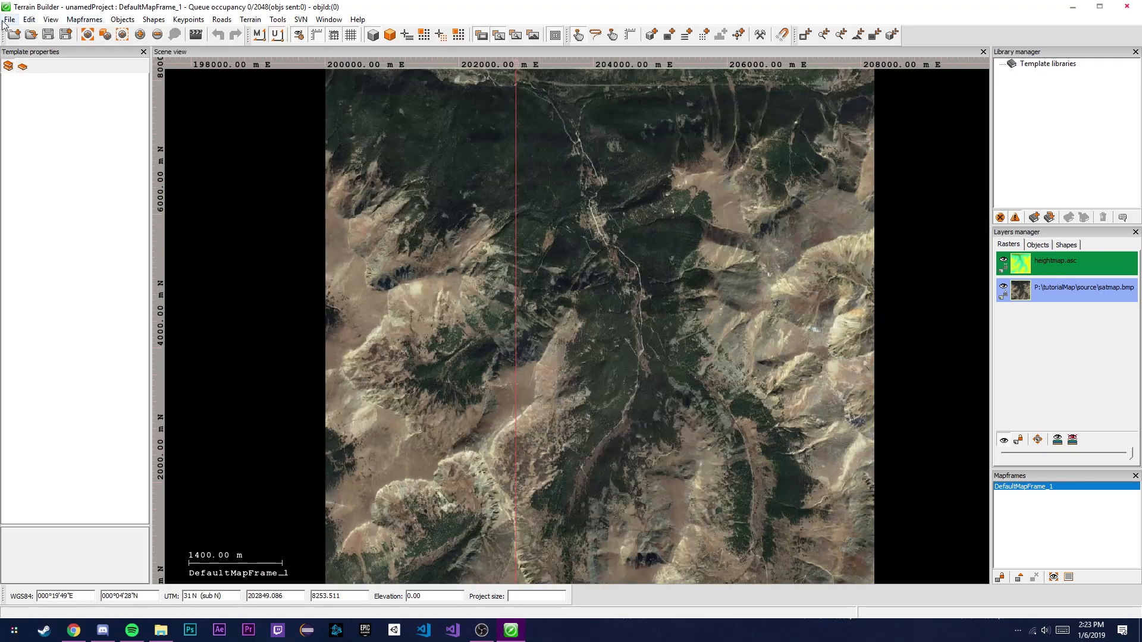
Step: Import normalmap.bmp from the source folder as a satellite normal map
{"action": "left_click", "coordinate": [9, 19]}
{"action": "mouse_move", "coordinate": [67, 129]}
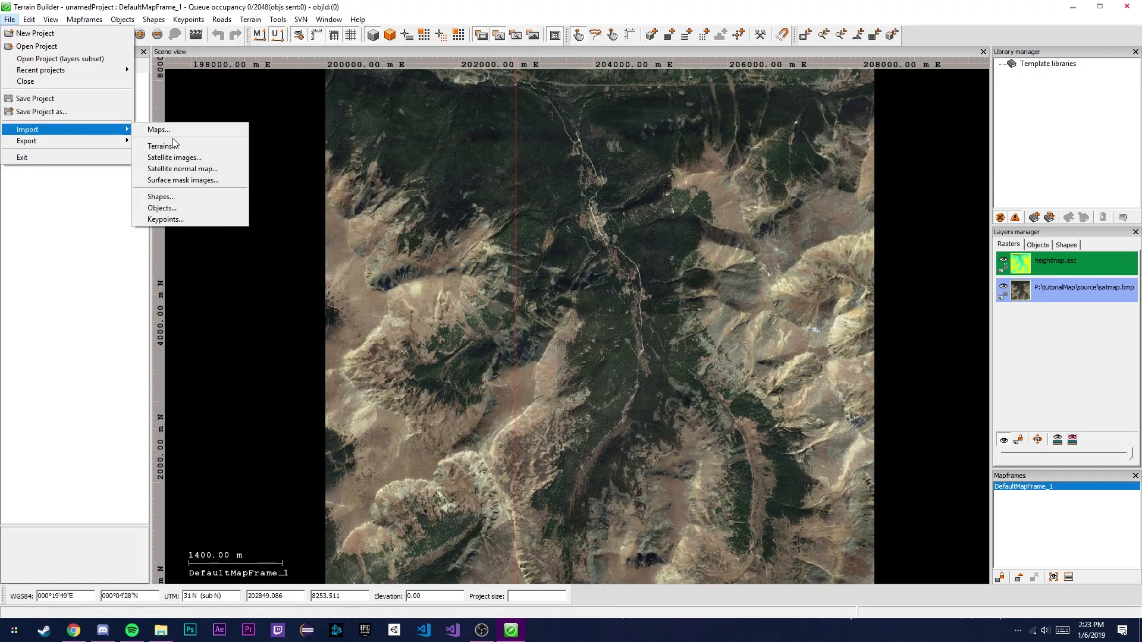
{"action": "left_click", "coordinate": [190, 169]}
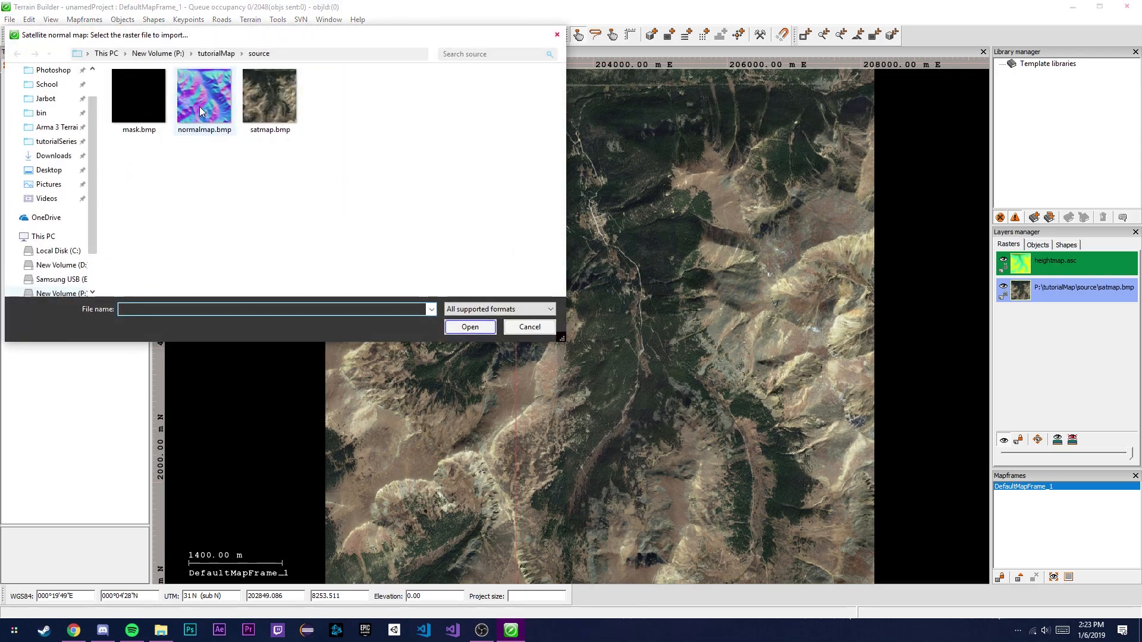
{"action": "left_click", "coordinate": [200, 111]}
{"action": "left_click", "coordinate": [483, 330]}
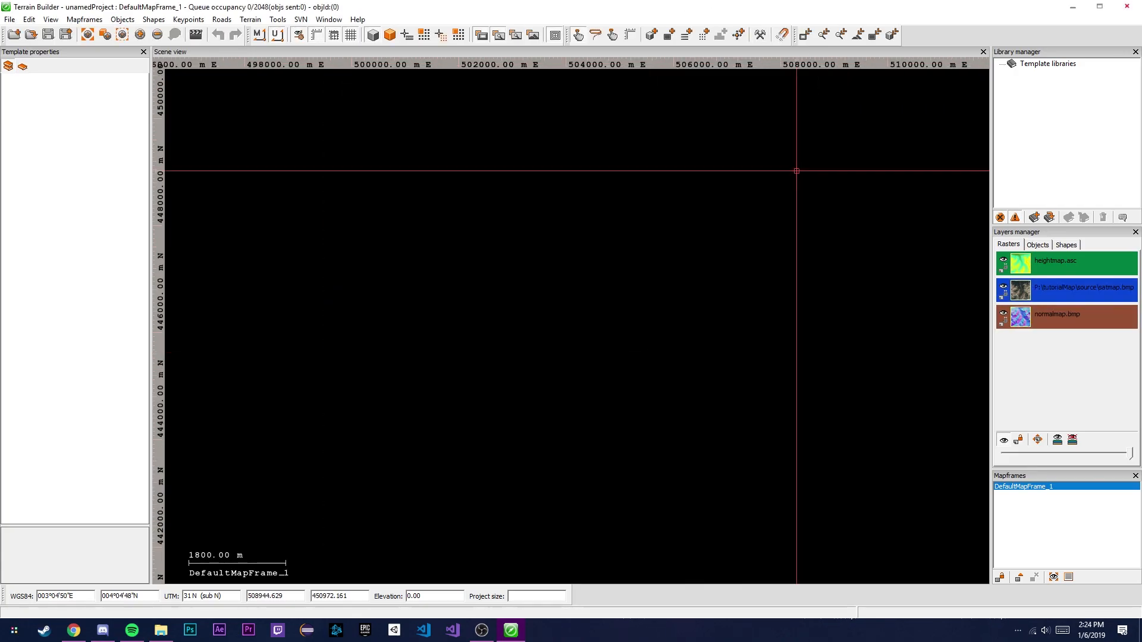
Step: Set the left-bottom corner of the normalmap.bmp layer to easting 200000 m and northing 0 m
{"action": "middle_click_drag", "start_coordinate": [643, 311], "coordinate": [676, 184]}
{"action": "scroll", "coordinate": [636, 308], "scroll_direction": "down", "scroll_amount": 10}
{"action": "scroll", "coordinate": [631, 295], "scroll_direction": "down", "scroll_amount": 3}
{"action": "scroll", "coordinate": [631, 295], "scroll_direction": "down", "scroll_amount": 6}
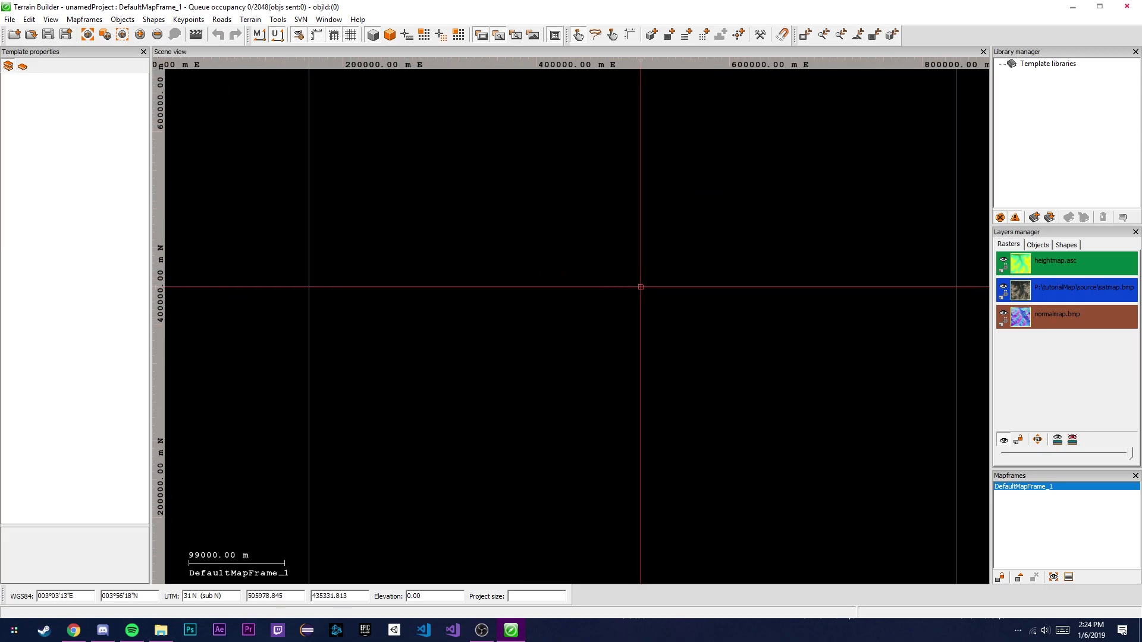
{"action": "scroll", "coordinate": [494, 489], "scroll_direction": "up", "scroll_amount": 5}
{"action": "scroll", "coordinate": [501, 508], "scroll_direction": "up", "scroll_amount": 15}
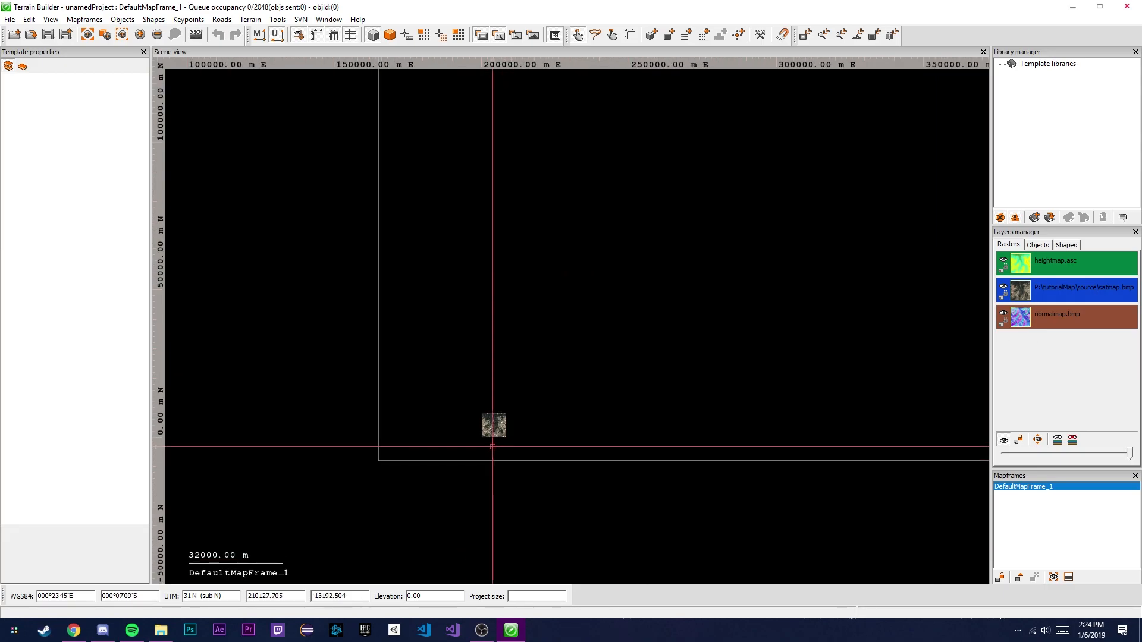
{"action": "right_click", "coordinate": [1072, 326]}
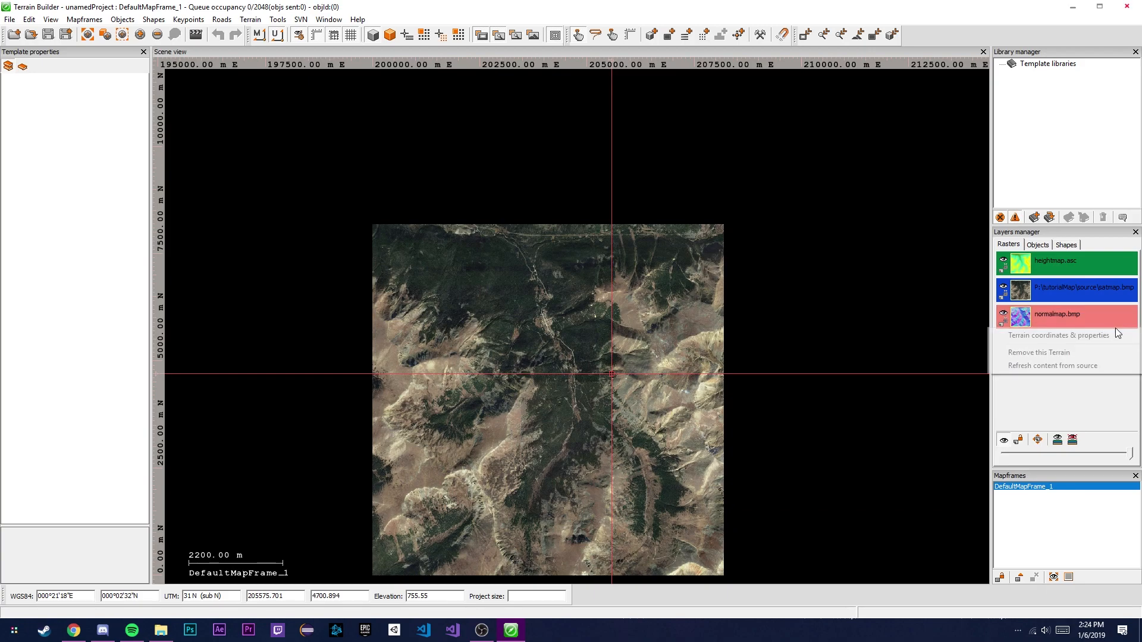
{"action": "left_click", "coordinate": [1032, 335]}
{"action": "type", "text": "20000"}
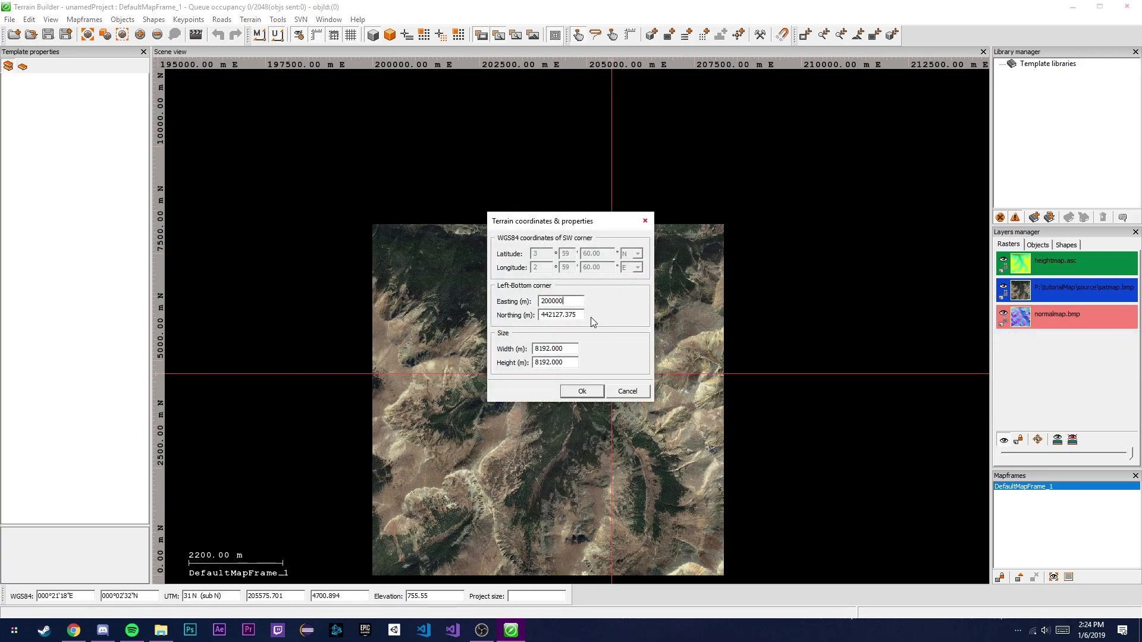
{"action": "type", "text": "0"}
{"action": "left_click", "coordinate": [596, 395]}
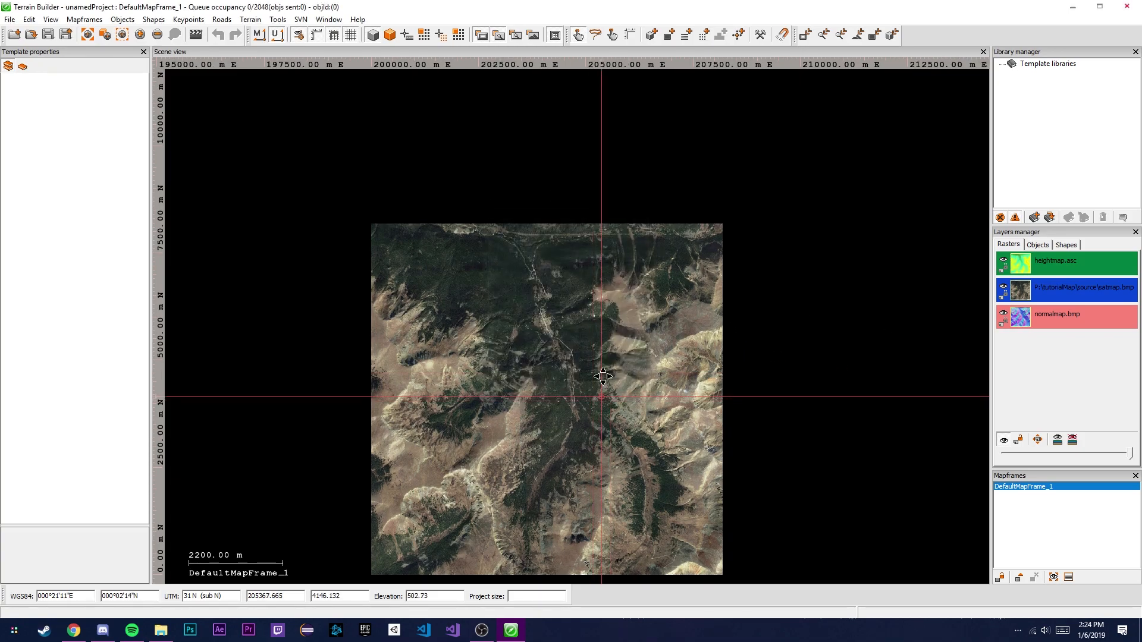
Step: Import mask.bmp from the source folder as a surface mask image
{"action": "left_click", "coordinate": [10, 20]}
{"action": "mouse_move", "coordinate": [31, 129]}
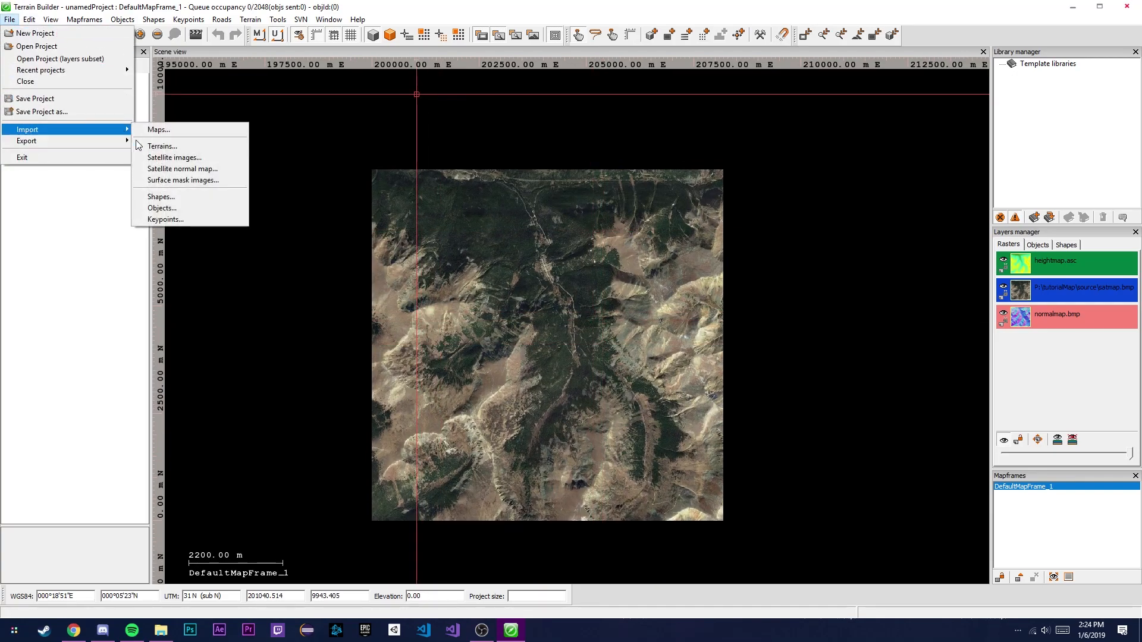
{"action": "left_click", "coordinate": [209, 180]}
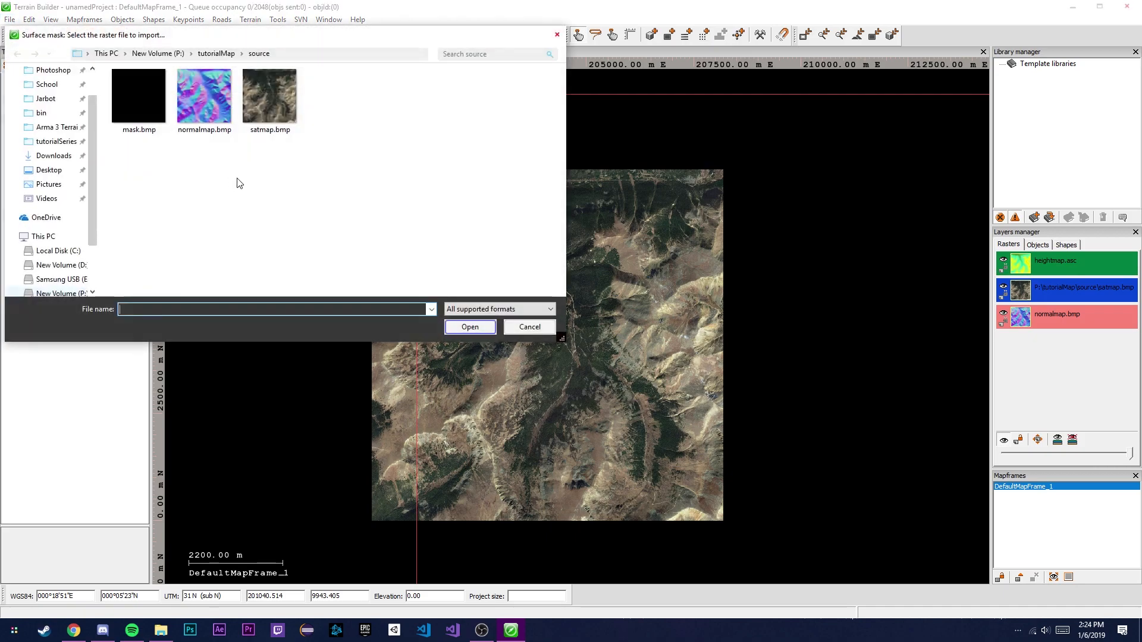
{"action": "left_click", "coordinate": [138, 97]}
{"action": "left_click", "coordinate": [490, 329]}
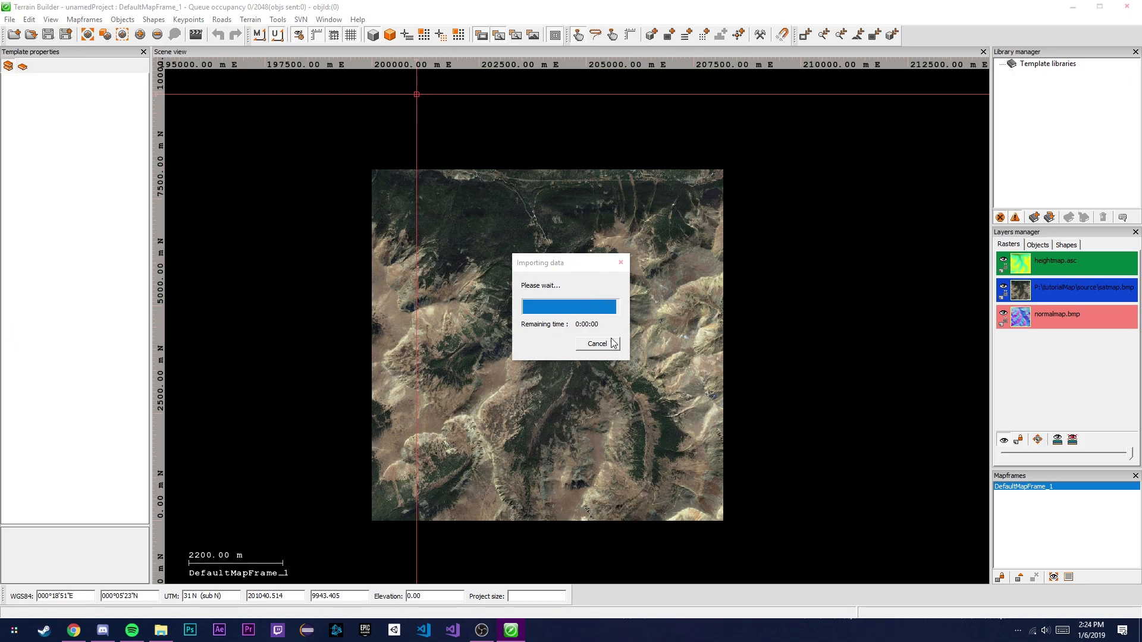
{"action": "scroll", "coordinate": [977, 359], "scroll_direction": "down", "scroll_amount": 3}
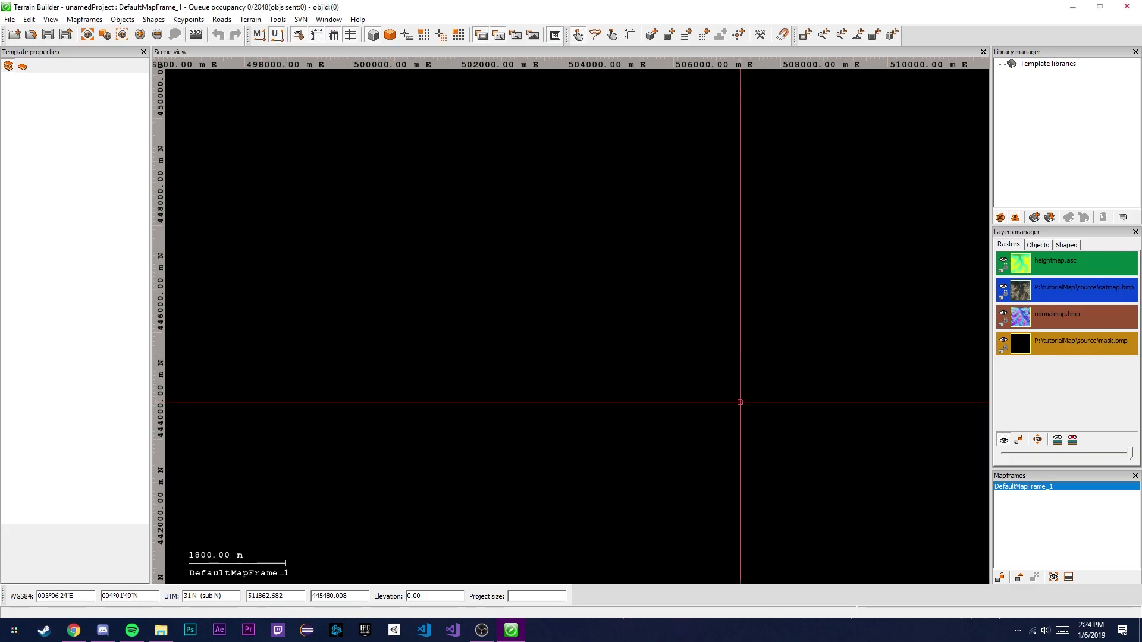
Step: Set the left-bottom corner of the mask.bmp layer to easting 200000 m and northing 0 m
{"action": "right_click", "coordinate": [1073, 343]}
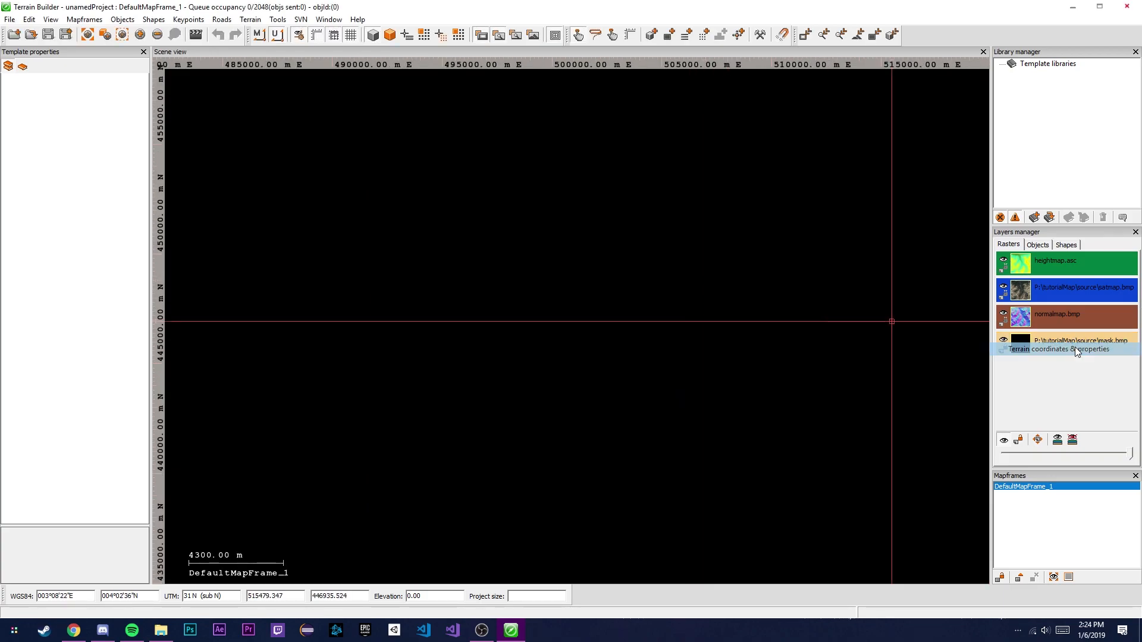
{"action": "left_click", "coordinate": [1075, 348]}
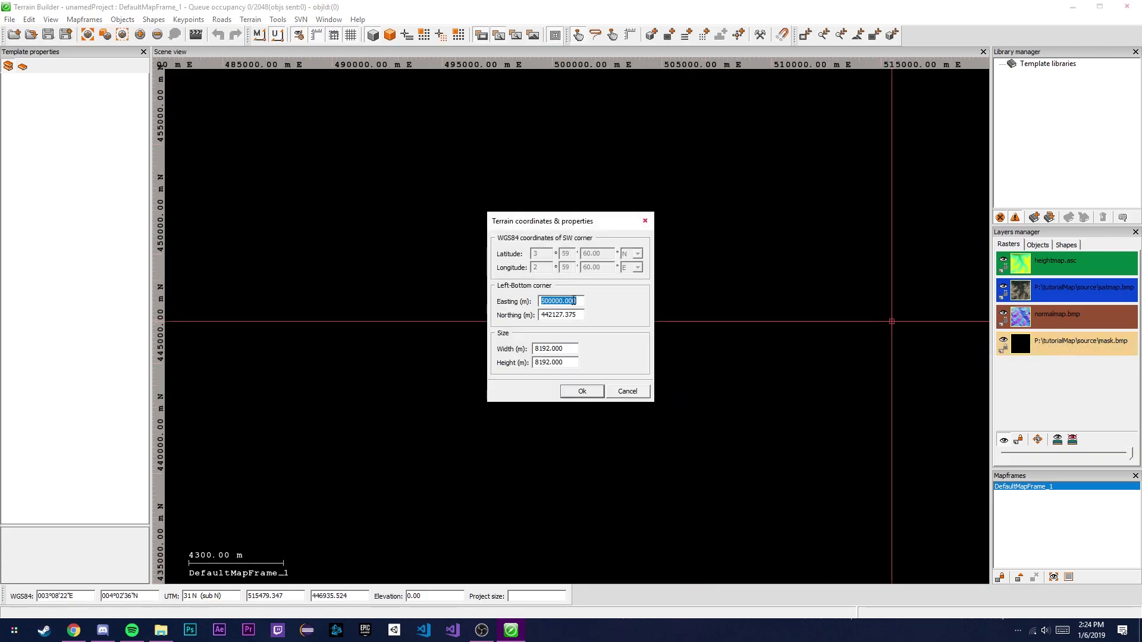
{"action": "type", "text": "2"}
{"action": "double_click", "coordinate": [579, 315]}
{"action": "type", "text": "0"}
{"action": "left_click", "coordinate": [594, 389]}
Step: Toggle the surface mask and the normal map over the satellite image to check their alignment, leaving the satellite image shown
{"action": "scroll", "coordinate": [820, 129], "scroll_direction": "down", "scroll_amount": 3}
{"action": "scroll", "coordinate": [833, 119], "scroll_direction": "down", "scroll_amount": 8}
{"action": "scroll", "coordinate": [544, 540], "scroll_direction": "up", "scroll_amount": 6}
{"action": "scroll", "coordinate": [554, 540], "scroll_direction": "up", "scroll_amount": 9}
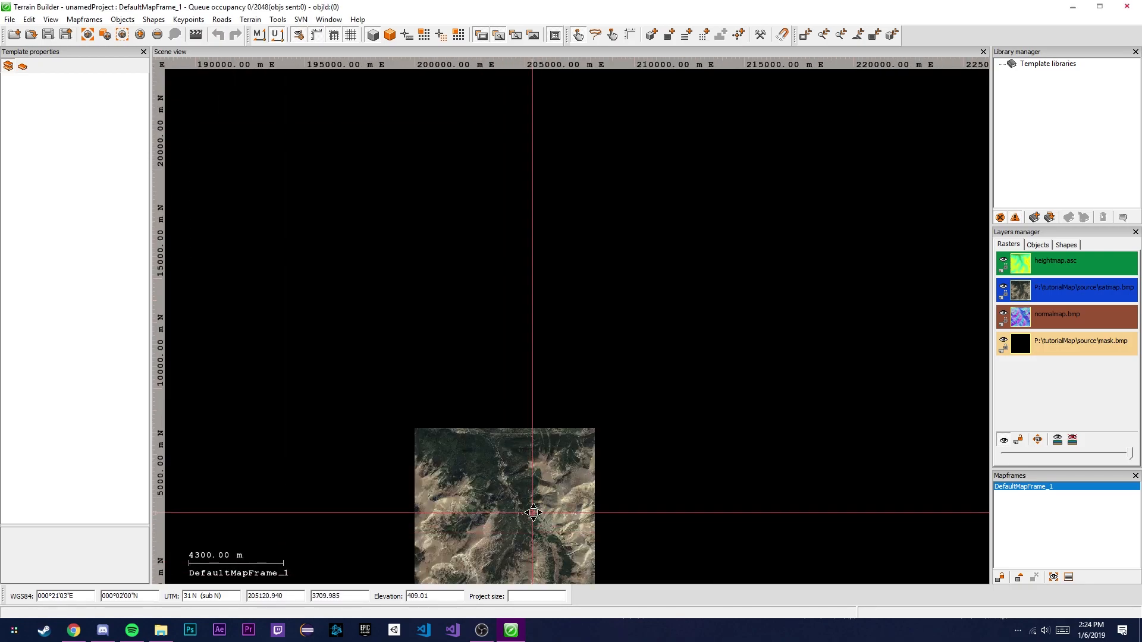
{"action": "middle_click_drag", "start_coordinate": [533, 512], "coordinate": [579, 385]}
{"action": "left_click", "coordinate": [533, 37]}
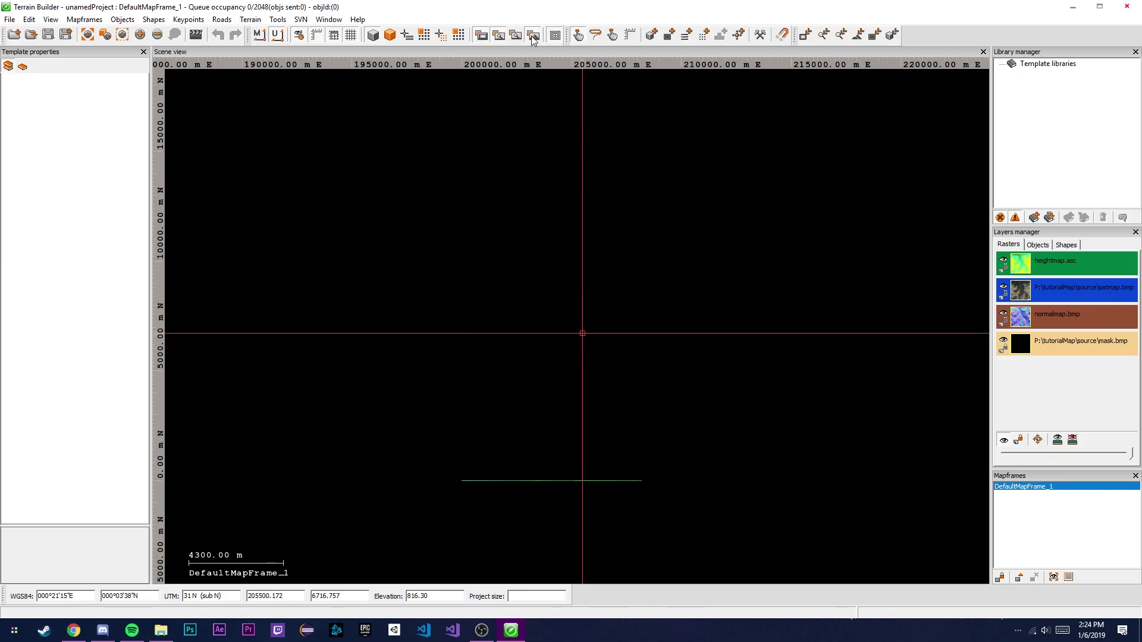
{"action": "scroll", "coordinate": [580, 515], "scroll_direction": "up", "scroll_amount": 4}
{"action": "scroll", "coordinate": [554, 464], "scroll_direction": "down", "scroll_amount": 4}
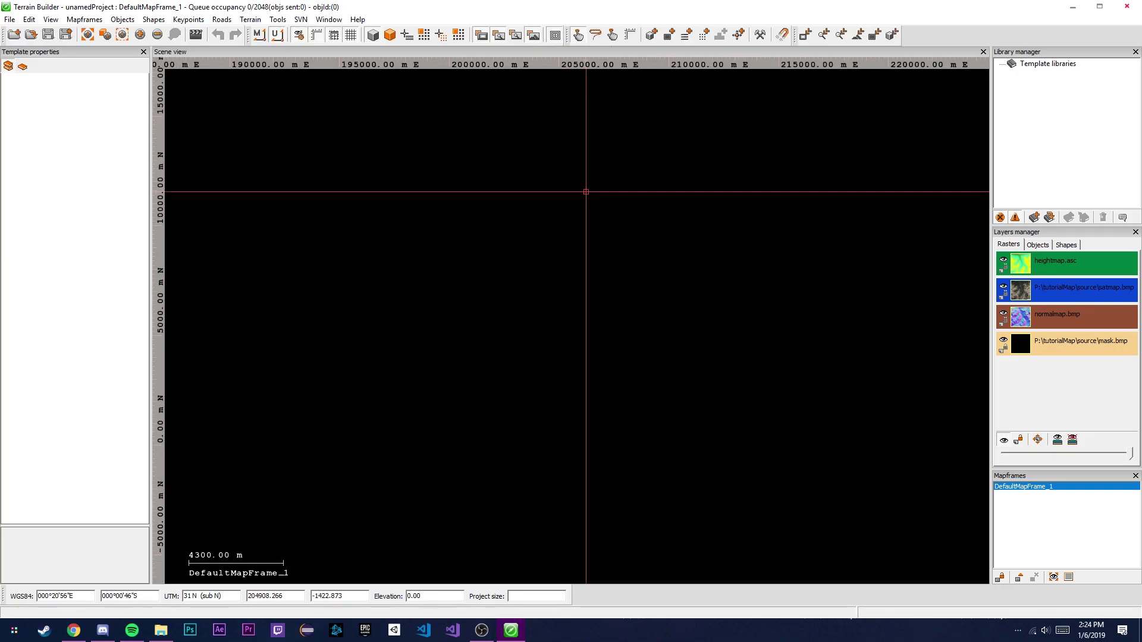
{"action": "left_click", "coordinate": [538, 37]}
{"action": "left_click", "coordinate": [539, 37]}
{"action": "left_click", "coordinate": [538, 37]}
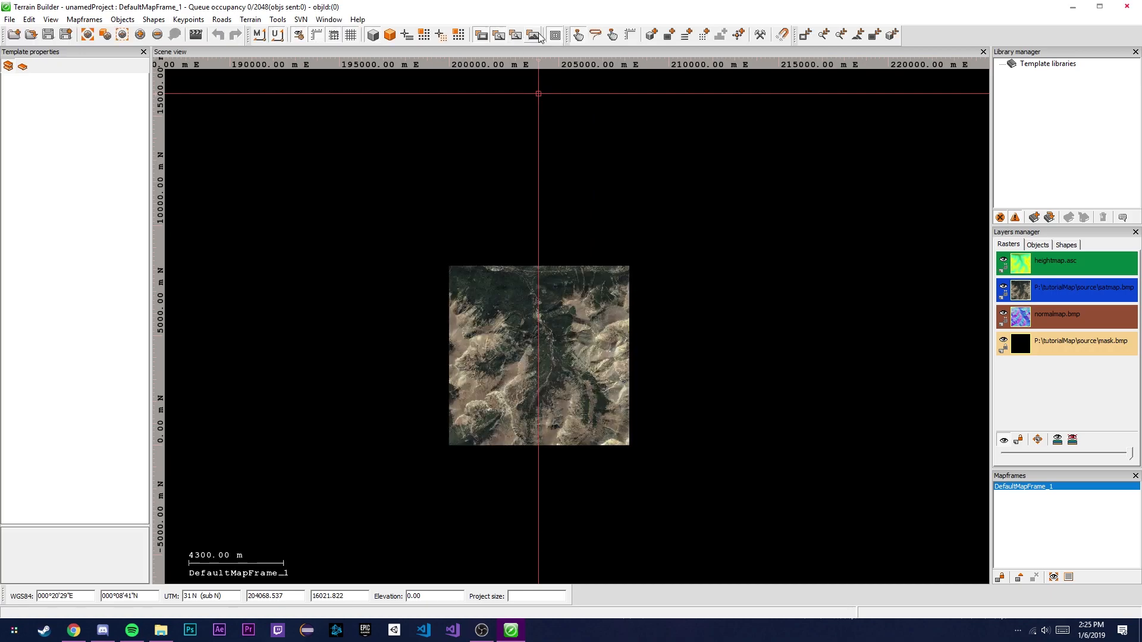
{"action": "left_click", "coordinate": [516, 37]}
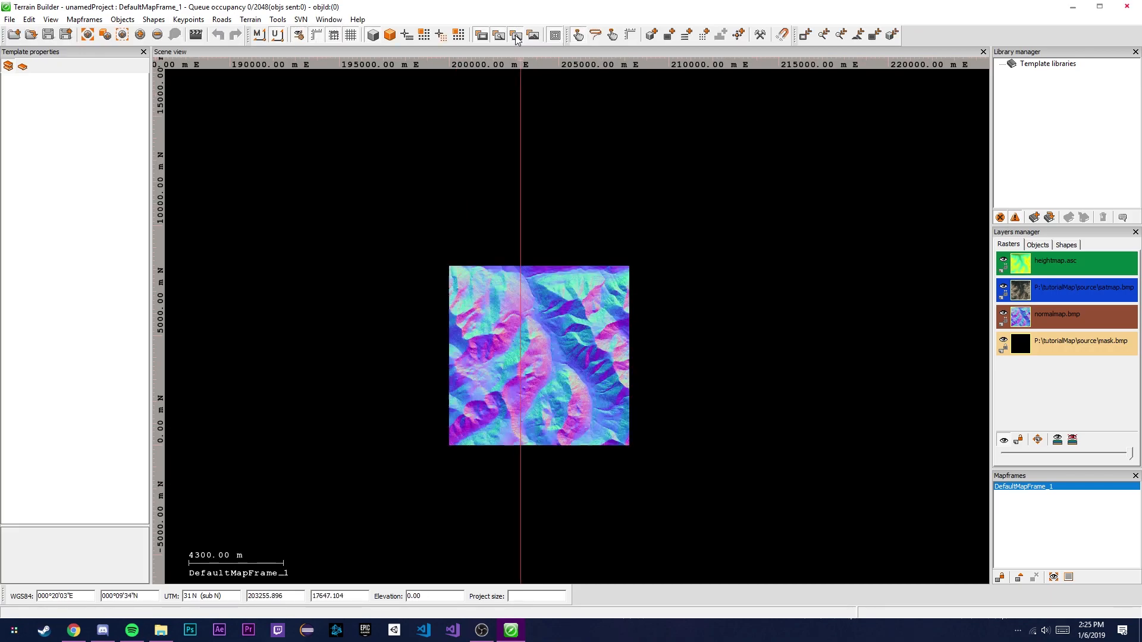
{"action": "left_click", "coordinate": [516, 37]}
{"action": "scroll", "coordinate": [541, 416], "scroll_direction": "up", "scroll_amount": 4}
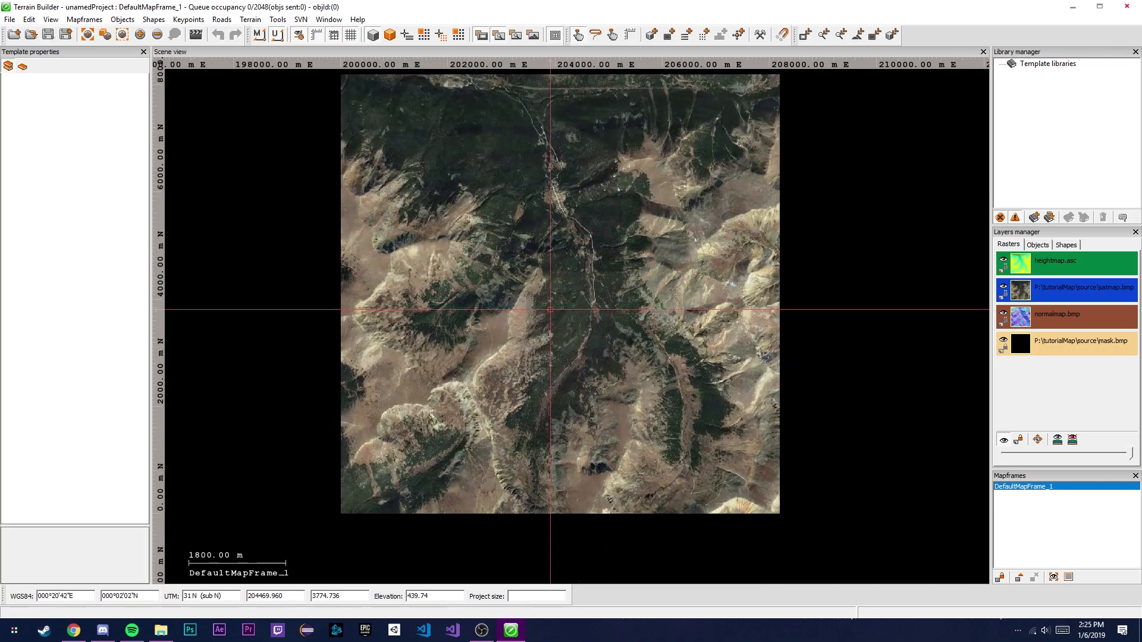
Step: Save the project as tutorialMap.tv4p in the P:\tutorialMap folder
{"action": "left_click", "coordinate": [10, 19]}
{"action": "left_click", "coordinate": [55, 107]}
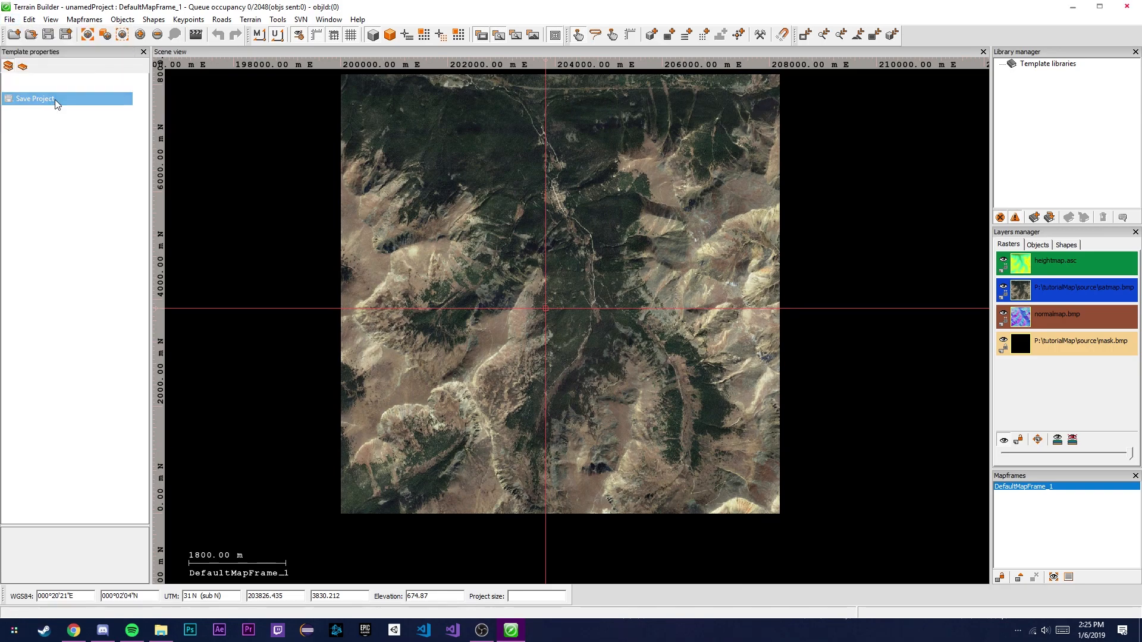
{"action": "scroll", "coordinate": [274, 179], "scroll_direction": "down", "scroll_amount": 3}
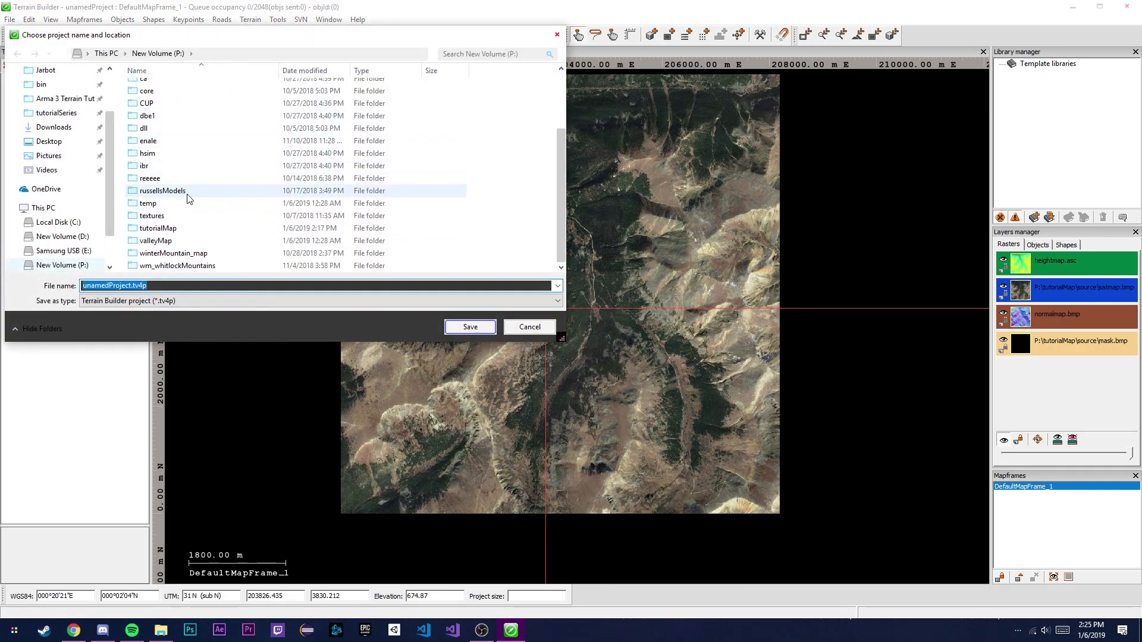
{"action": "double_click", "coordinate": [213, 229]}
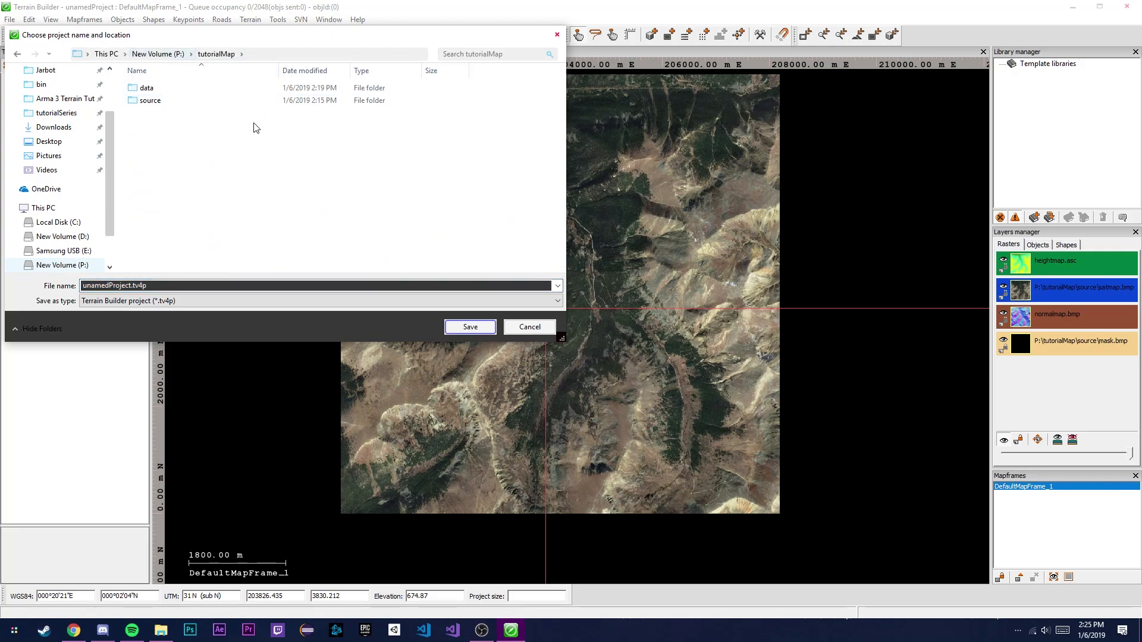
{"action": "left_click_drag", "start_coordinate": [131, 286], "coordinate": [14, 283]}
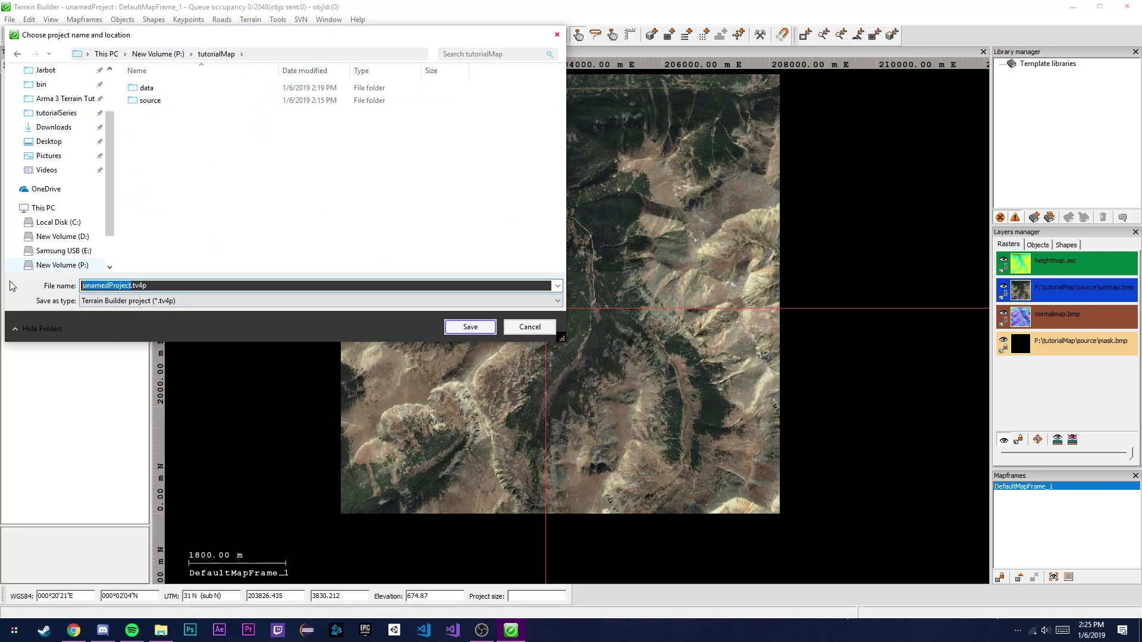
{"action": "type", "text": "tutpe"}
{"action": "type", "text": "orialMap"}
{"action": "key", "text": "Return"}
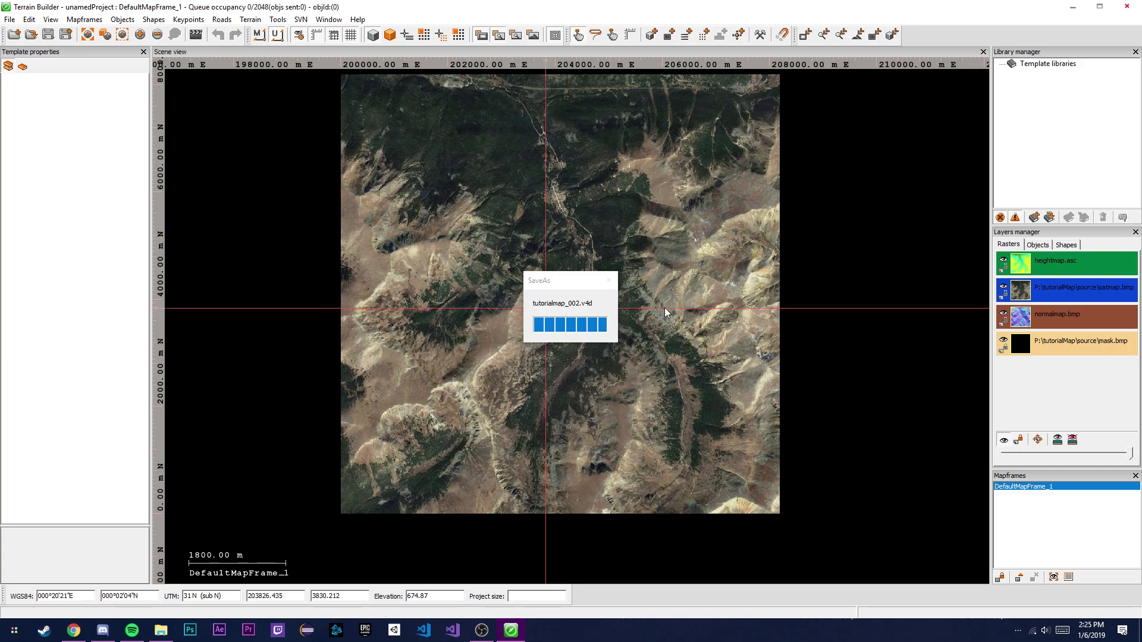
Step: Open the properties of DefaultMapFrame_1 and set the mapframe's name to tutorialMap
{"action": "middle_click_drag", "start_coordinate": [581, 238], "coordinate": [595, 293]}
{"action": "double_click", "coordinate": [1036, 487]}
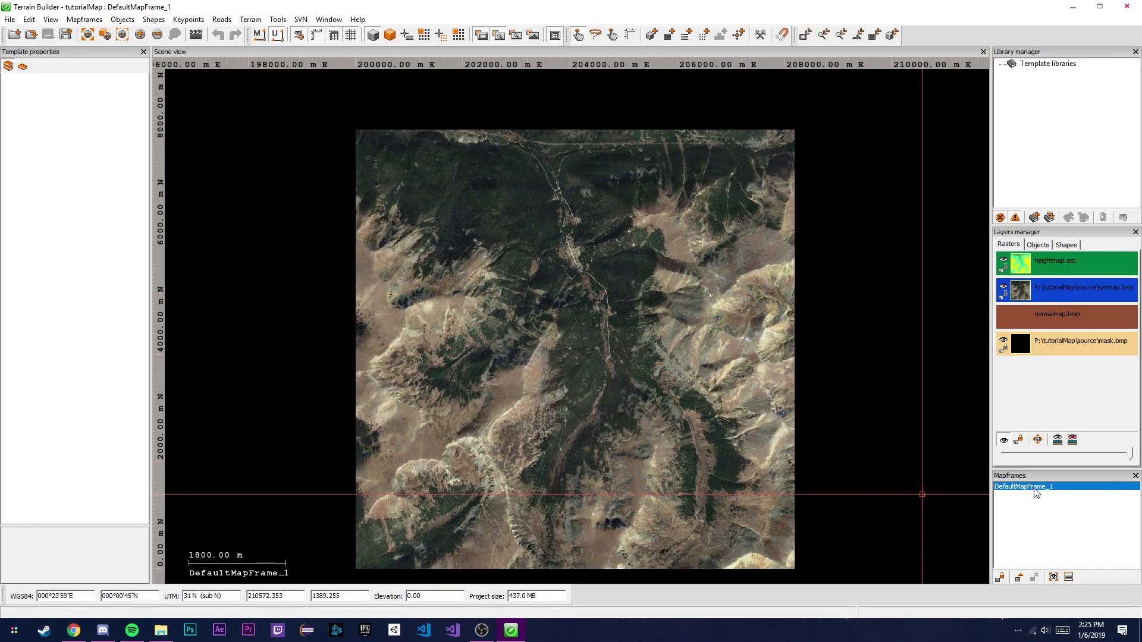
{"action": "key", "text": "Tab"}
{"action": "type", "text": "t"}
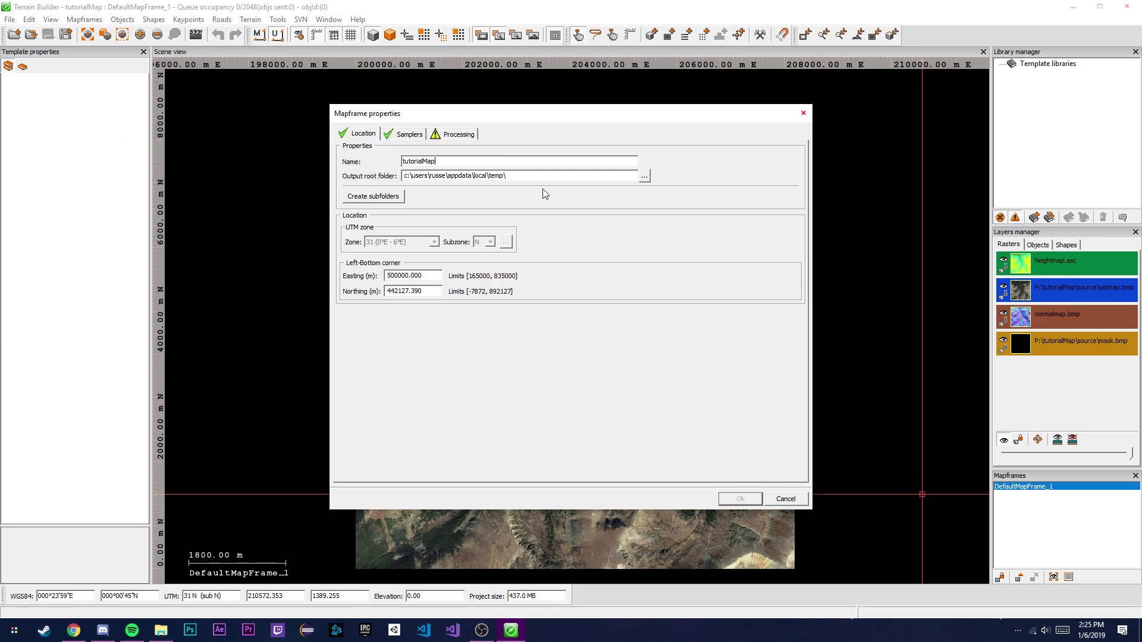
Step: Set the mapframe's output root folder to P:\tutorialMap\source and create the subfolders there
{"action": "left_click", "coordinate": [644, 176]}
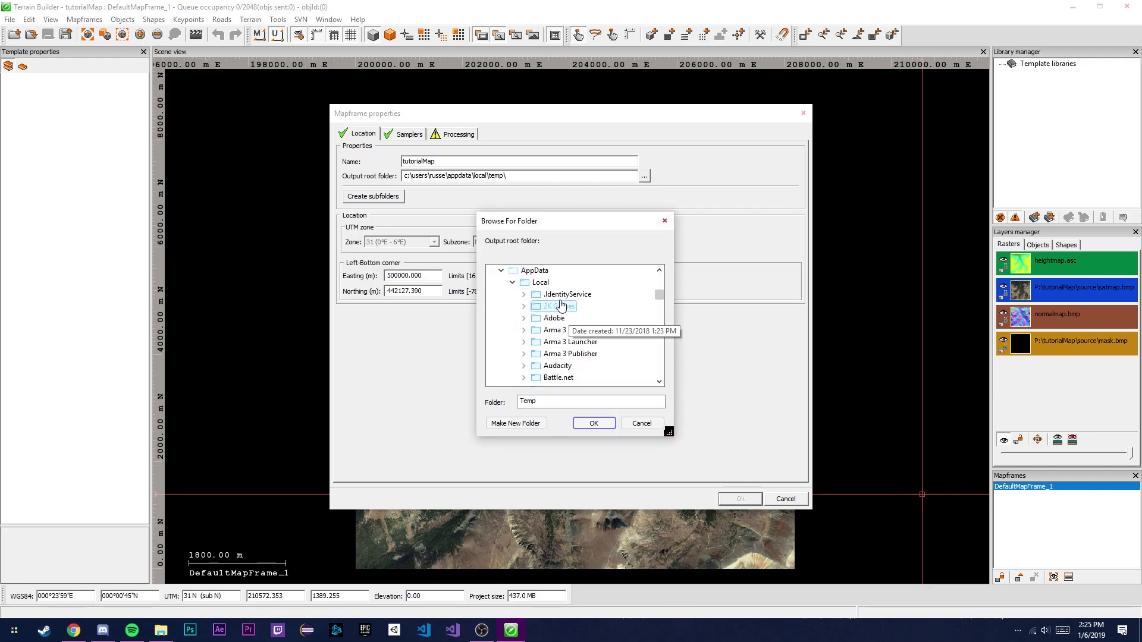
{"action": "left_click", "coordinate": [501, 271]}
{"action": "scroll", "coordinate": [554, 325], "scroll_direction": "up", "scroll_amount": 2}
{"action": "scroll", "coordinate": [554, 326], "scroll_direction": "up", "scroll_amount": 5}
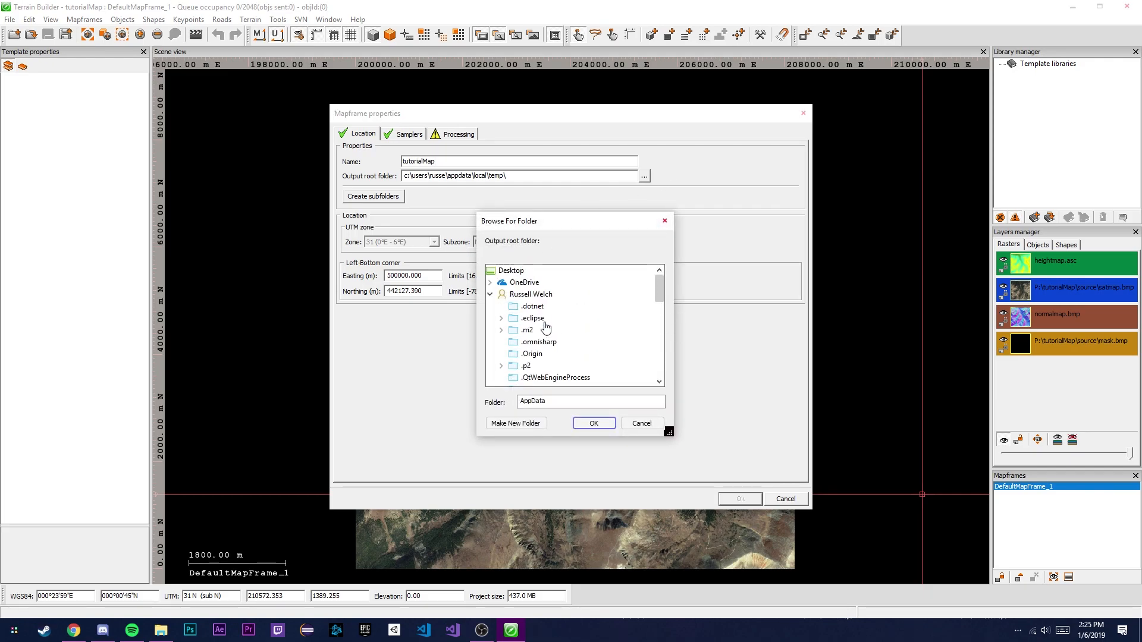
{"action": "left_click", "coordinate": [490, 294]}
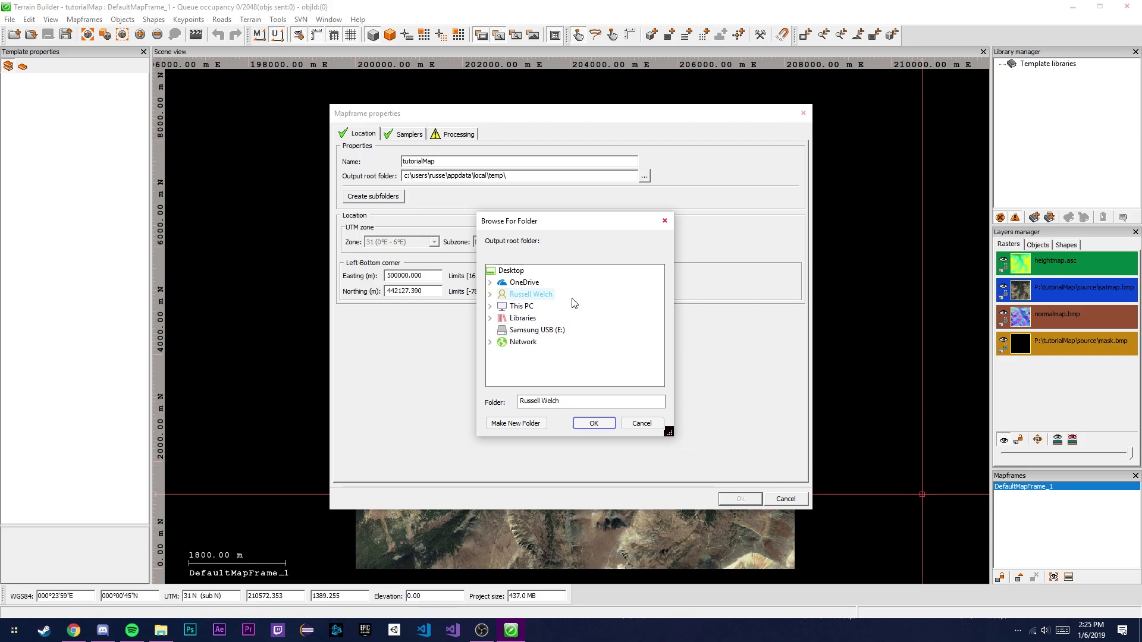
{"action": "left_click", "coordinate": [521, 306]}
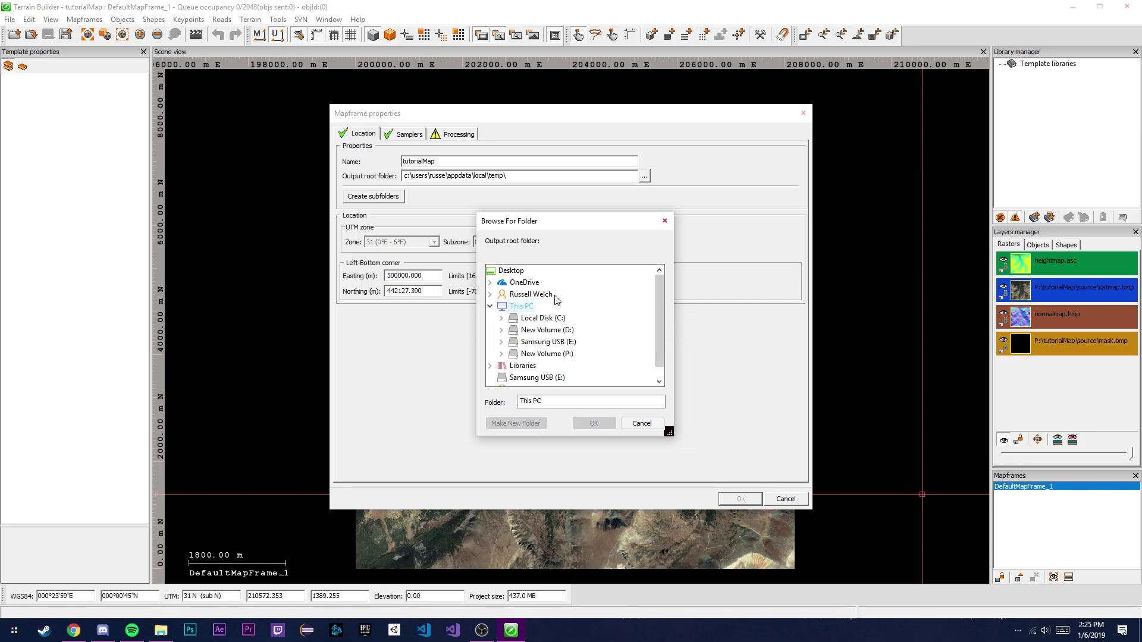
{"action": "double_click", "coordinate": [573, 354]}
{"action": "scroll", "coordinate": [581, 324], "scroll_direction": "down", "scroll_amount": 5}
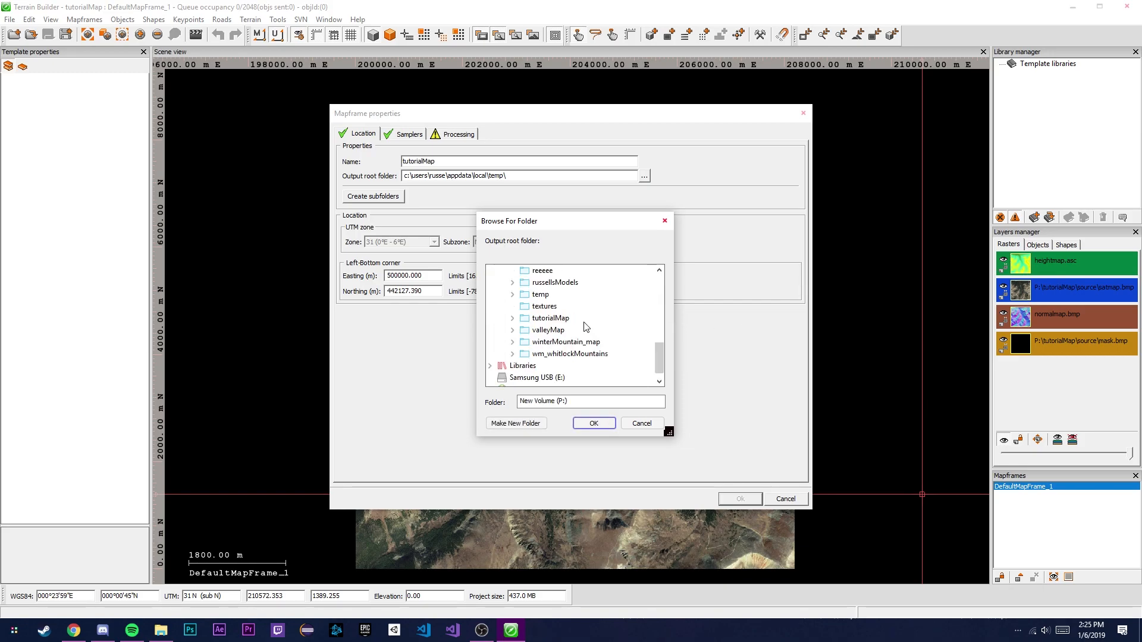
{"action": "double_click", "coordinate": [574, 318]}
{"action": "left_click", "coordinate": [551, 342]}
{"action": "left_click", "coordinate": [593, 423]}
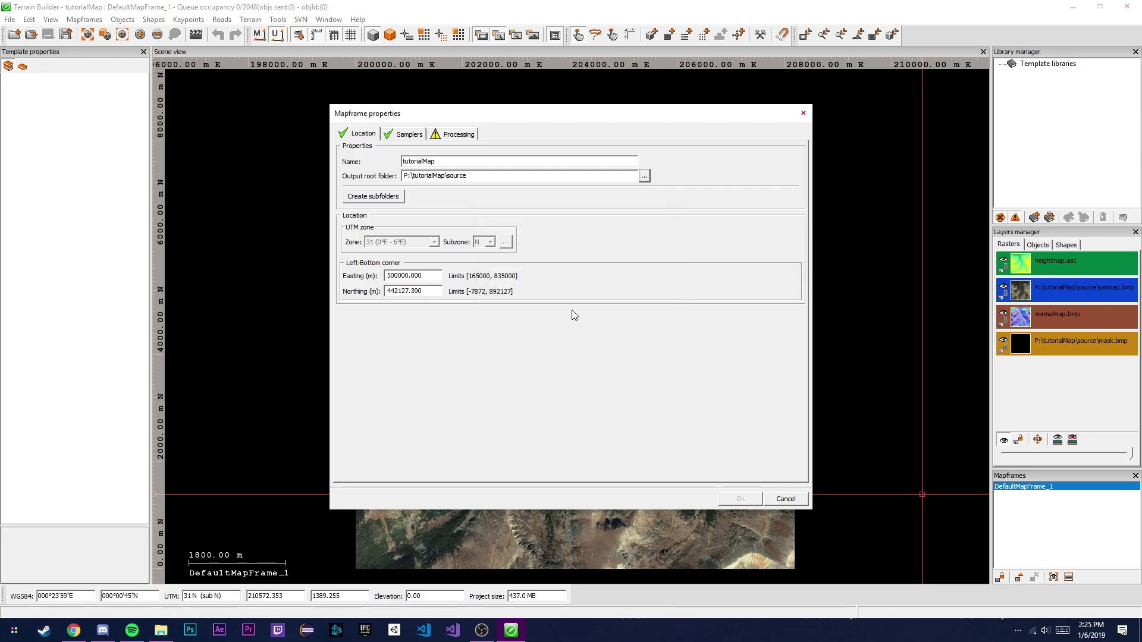
{"action": "left_click", "coordinate": [357, 202]}
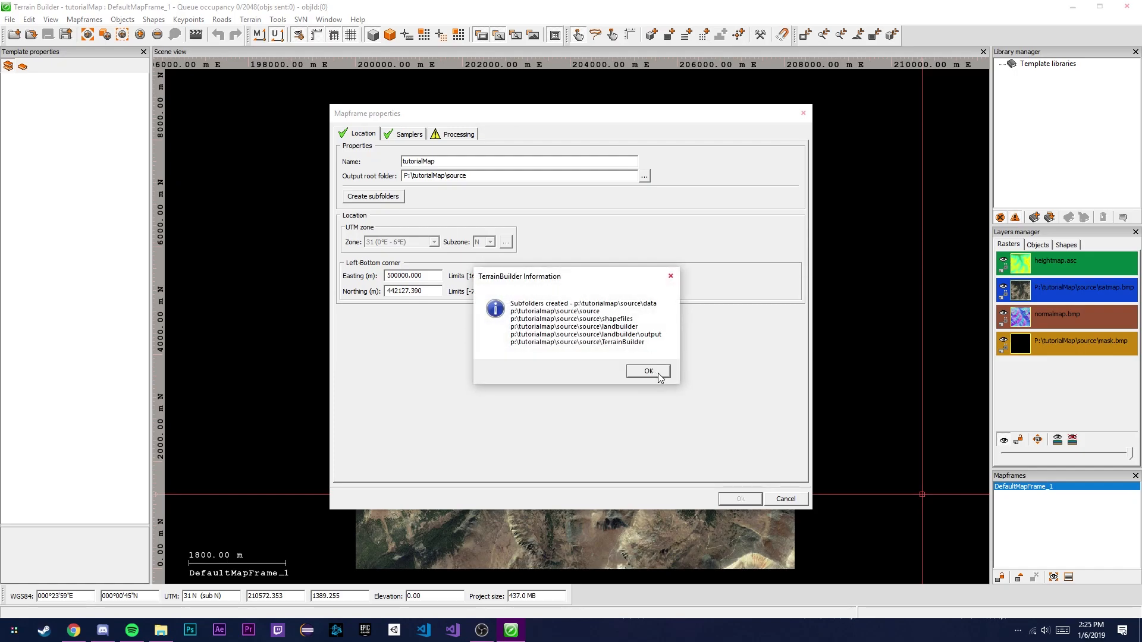
{"action": "left_click", "coordinate": [664, 375]}
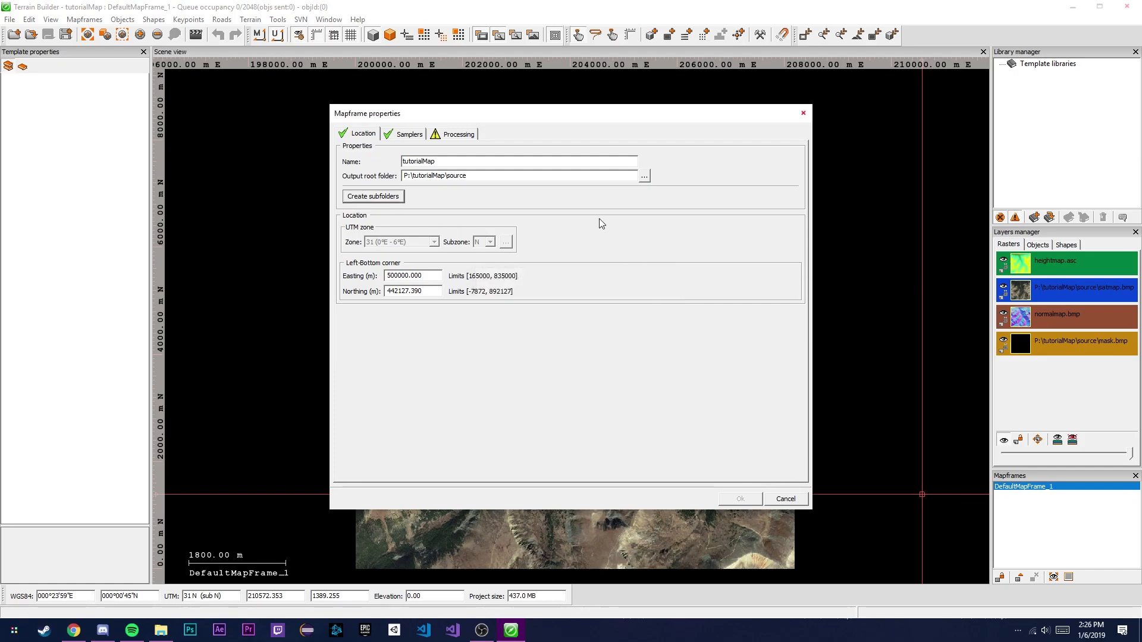
Step: Set the mapframe's output root folder to P:\tutorialMap and create the subfolders there
{"action": "left_click", "coordinate": [644, 176]}
{"action": "scroll", "coordinate": [571, 327], "scroll_direction": "down", "scroll_amount": 5}
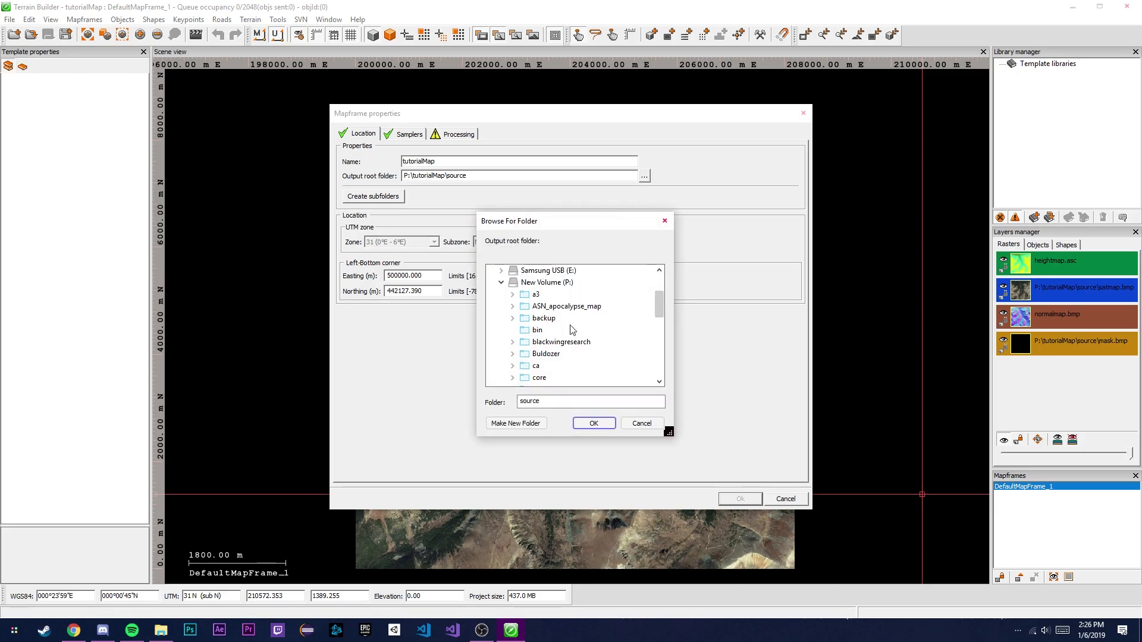
{"action": "scroll", "coordinate": [571, 329], "scroll_direction": "down", "scroll_amount": 3}
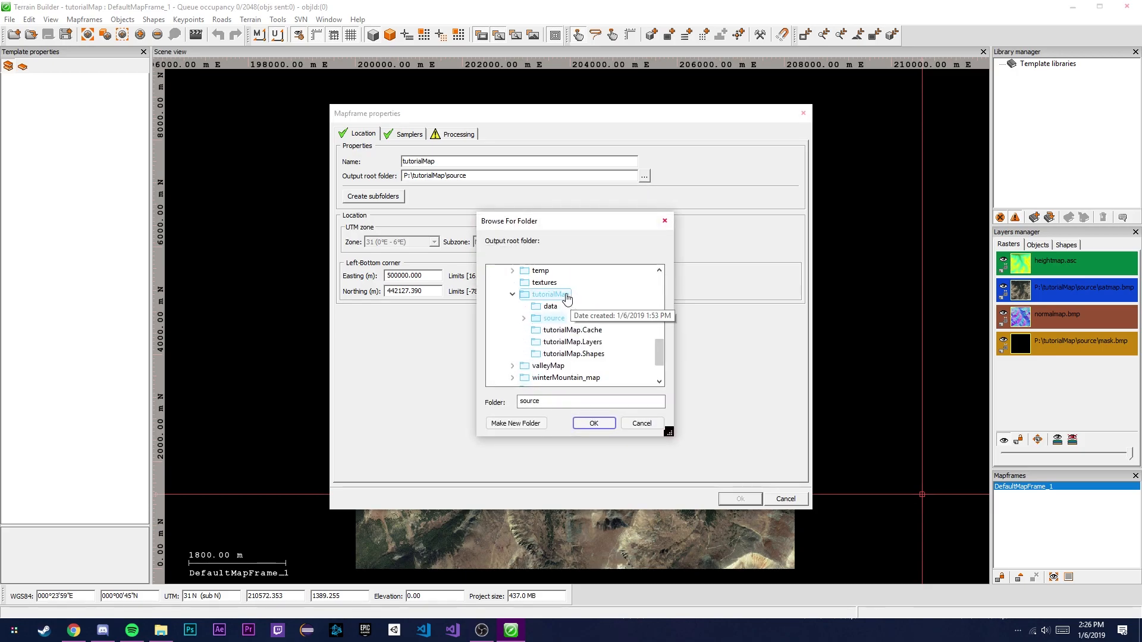
{"action": "left_click", "coordinate": [568, 295]}
{"action": "left_click", "coordinate": [593, 423]}
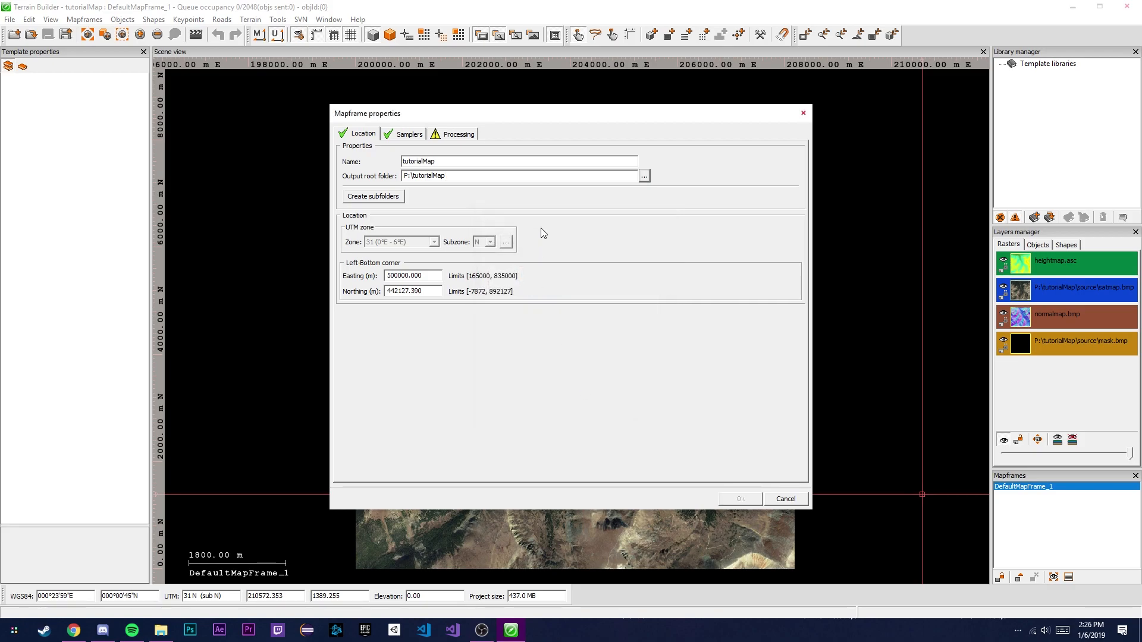
{"action": "left_click", "coordinate": [375, 198]}
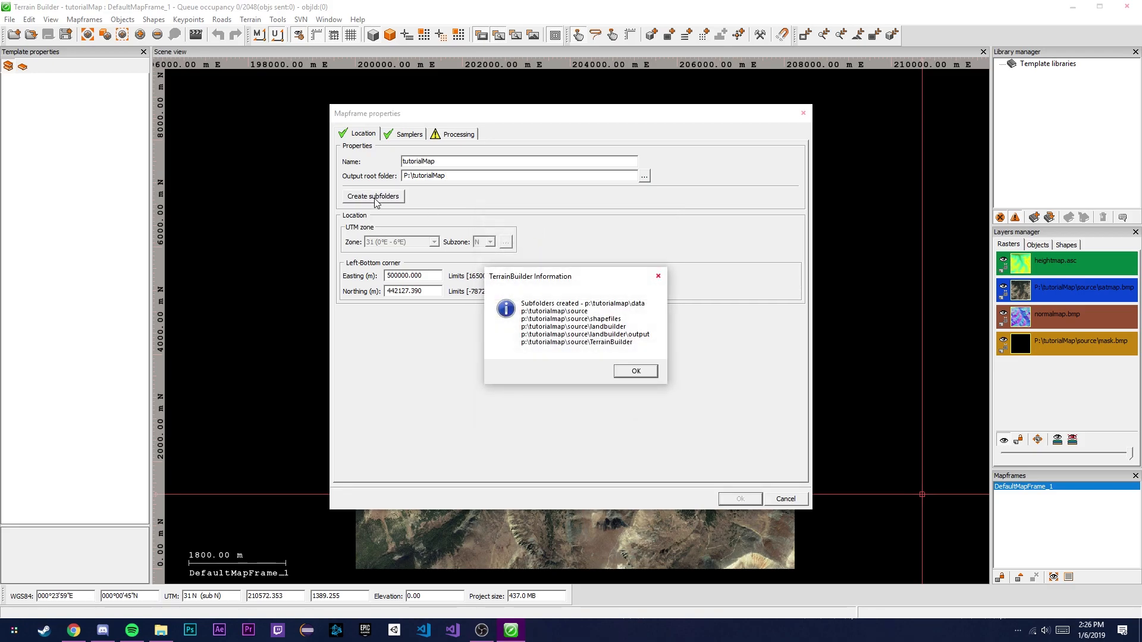
{"action": "left_click", "coordinate": [653, 375]}
Step: Switch to File Explorer, permanently delete the nested source folder inside tutorialMap\source, and return to Terrain Builder
{"action": "left_click", "coordinate": [160, 630]}
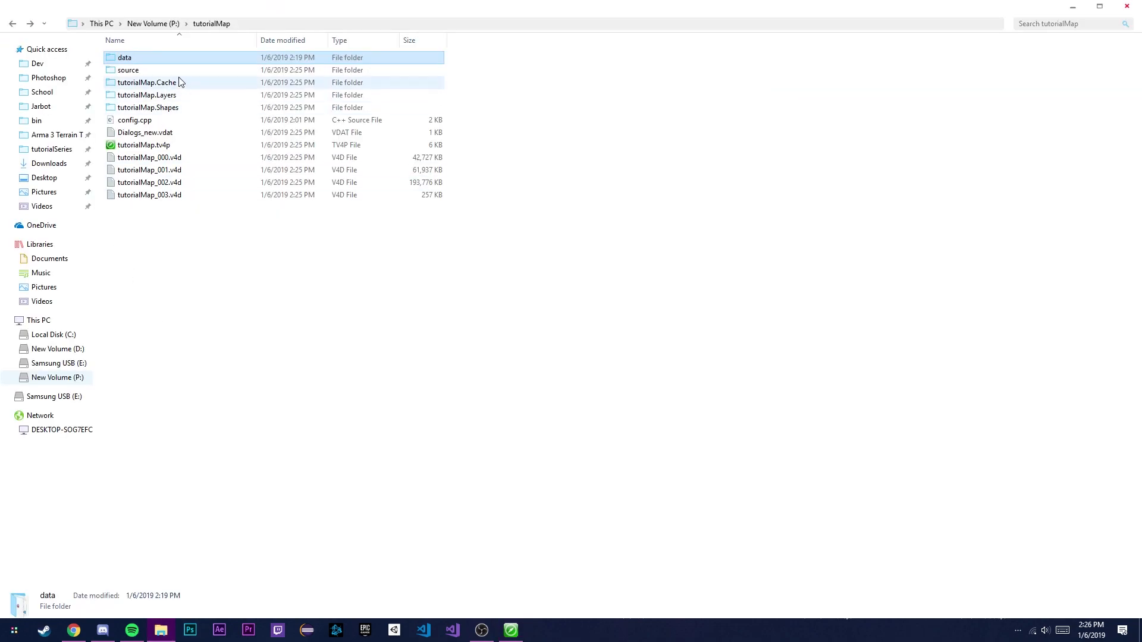
{"action": "left_click", "coordinate": [177, 74]}
{"action": "double_click", "coordinate": [177, 74]}
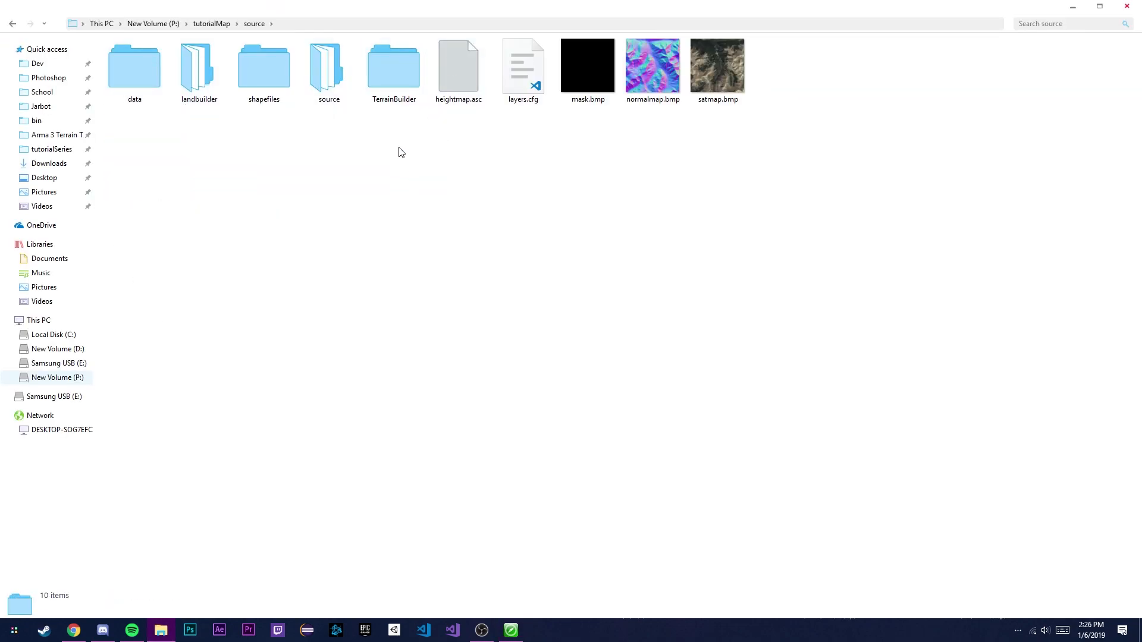
{"action": "left_click", "coordinate": [332, 101]}
{"action": "key", "text": "shift+Delete"}
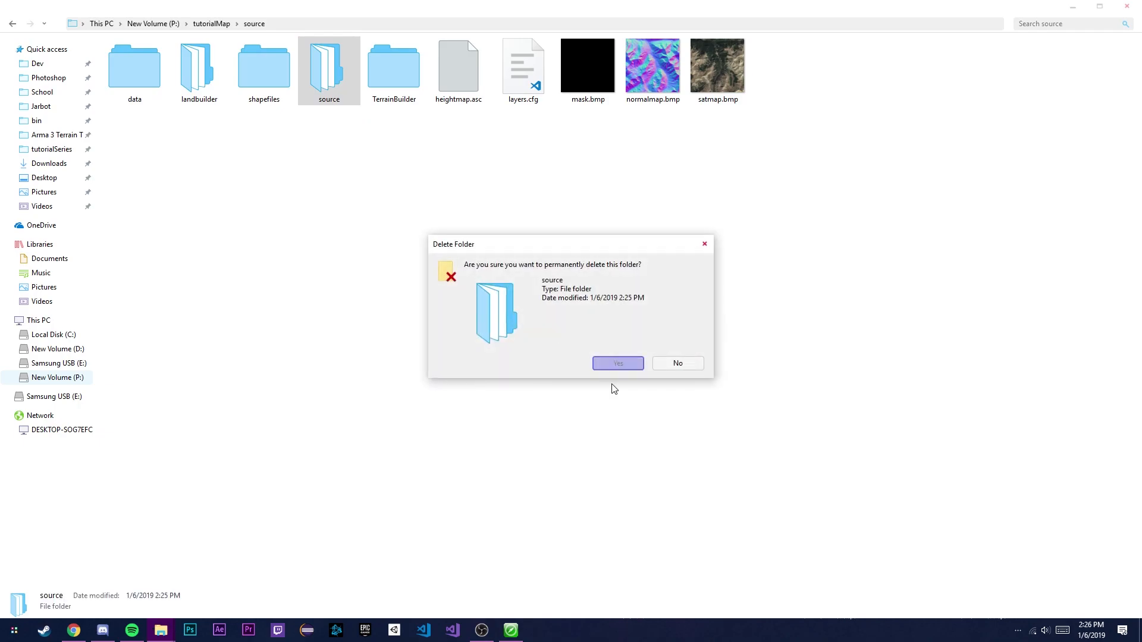
{"action": "left_click", "coordinate": [619, 362]}
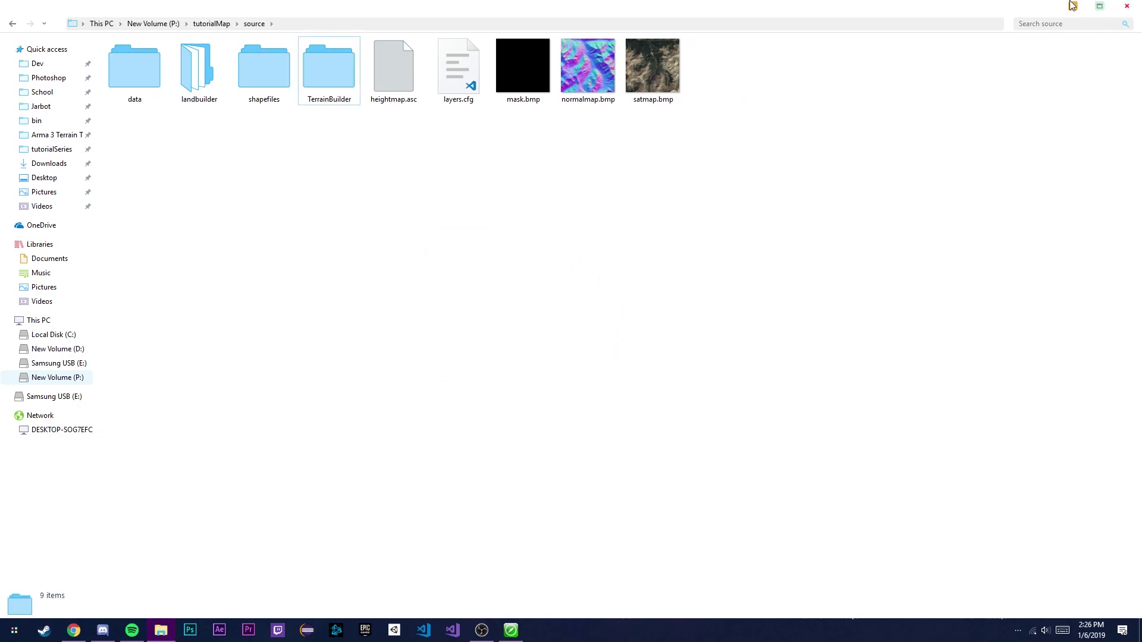
{"action": "left_click", "coordinate": [1072, 6]}
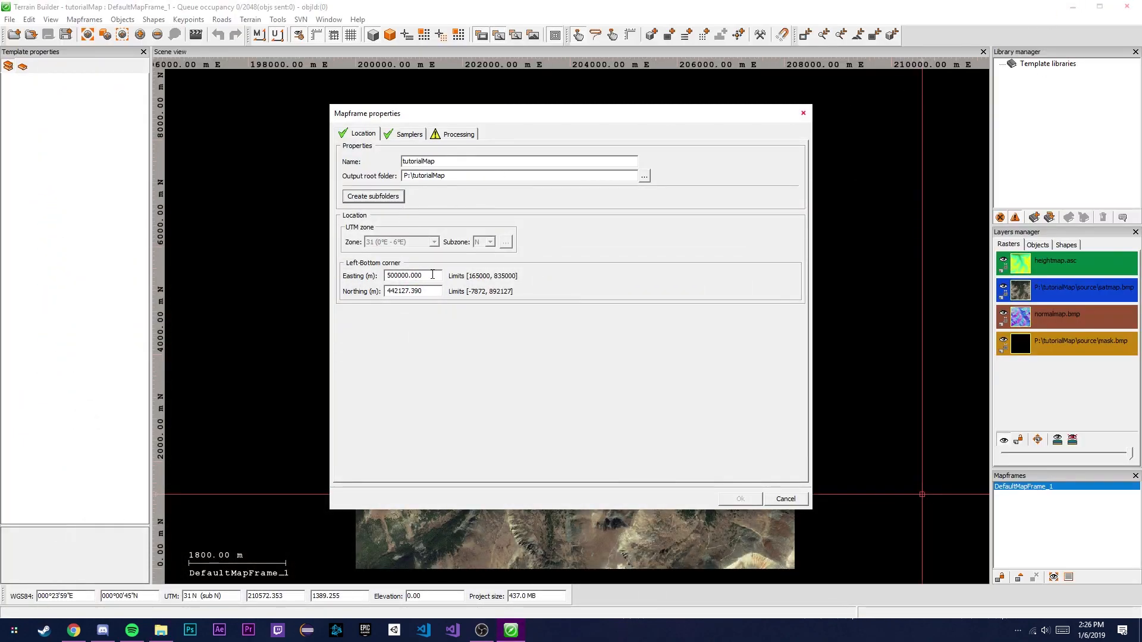
Step: Set the easting of the mapframe's left-bottom corner to 200000 m and open its northing for editing
{"action": "key", "text": "Tab"}
{"action": "type", "text": "2"}
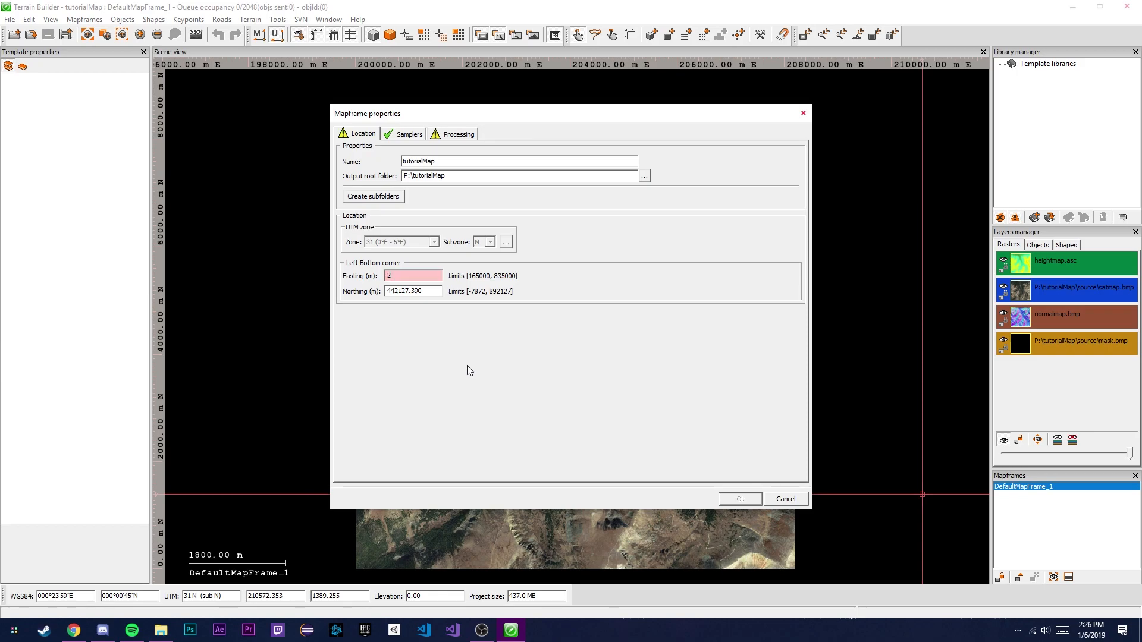
{"action": "type", "text": "00000"}
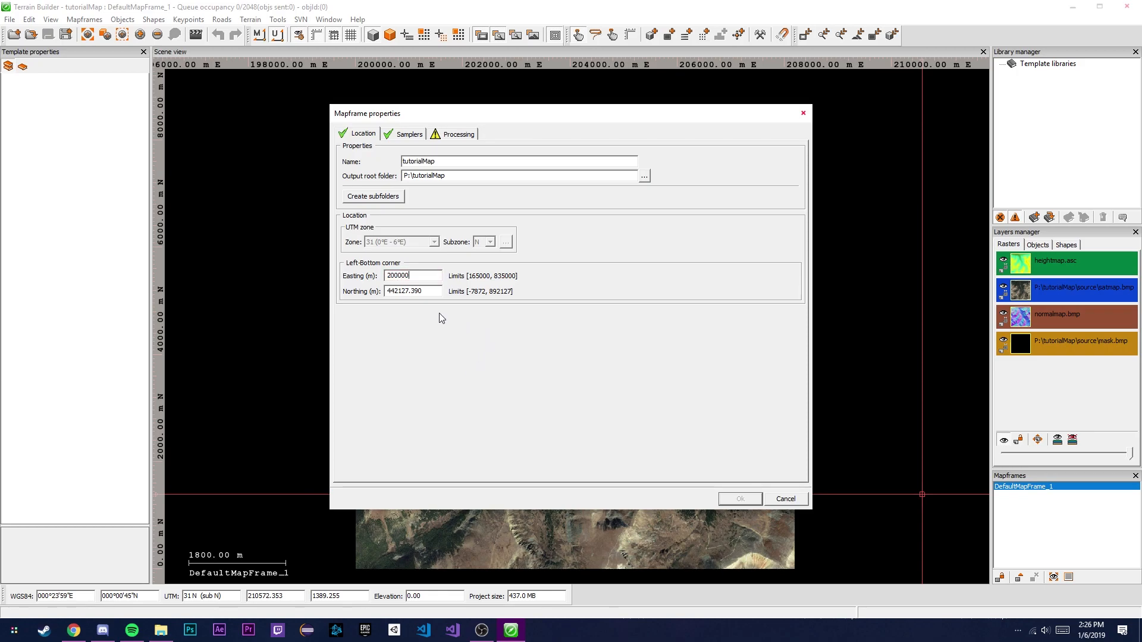
{"action": "left_click_drag", "start_coordinate": [438, 292], "coordinate": [286, 297]}
Step: Set the mapframe's terrain sampler to a cell size of 2 m and a grid size of 4096 x 4096
{"action": "left_click", "coordinate": [408, 136]}
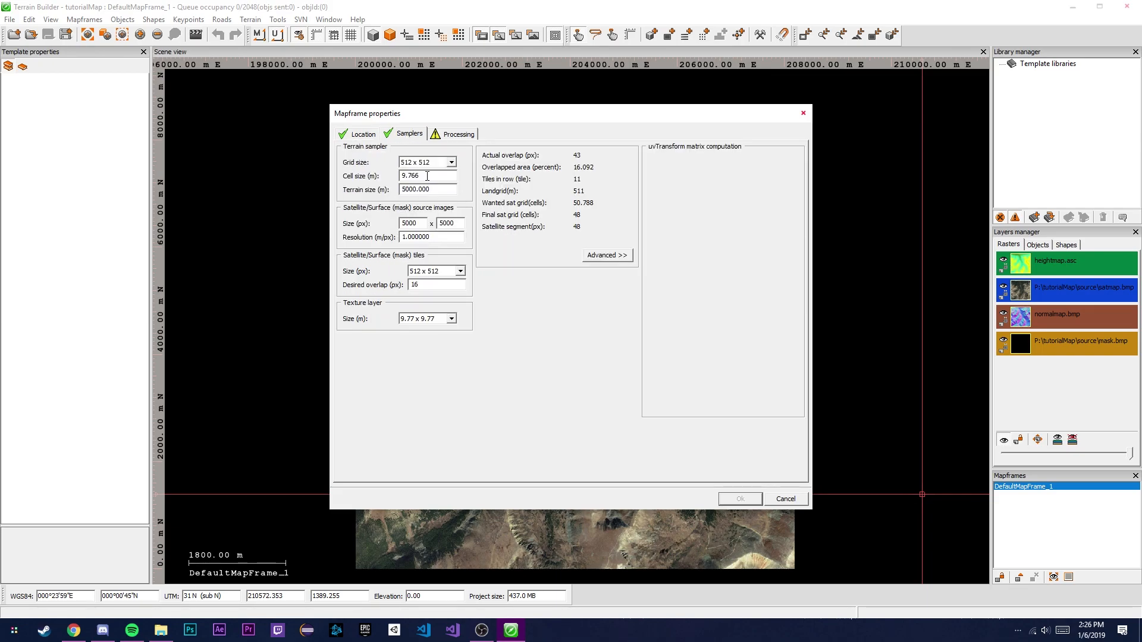
{"action": "left_click_drag", "start_coordinate": [443, 175], "coordinate": [354, 180]}
{"action": "type", "text": "2"}
{"action": "left_click", "coordinate": [451, 162]}
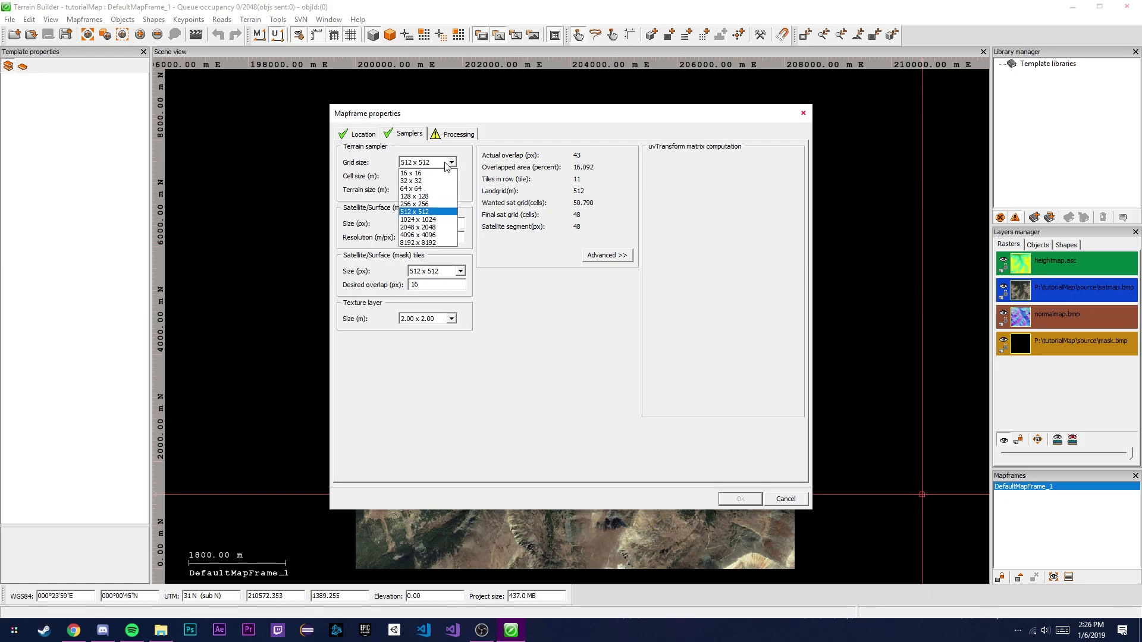
{"action": "left_click", "coordinate": [428, 236]}
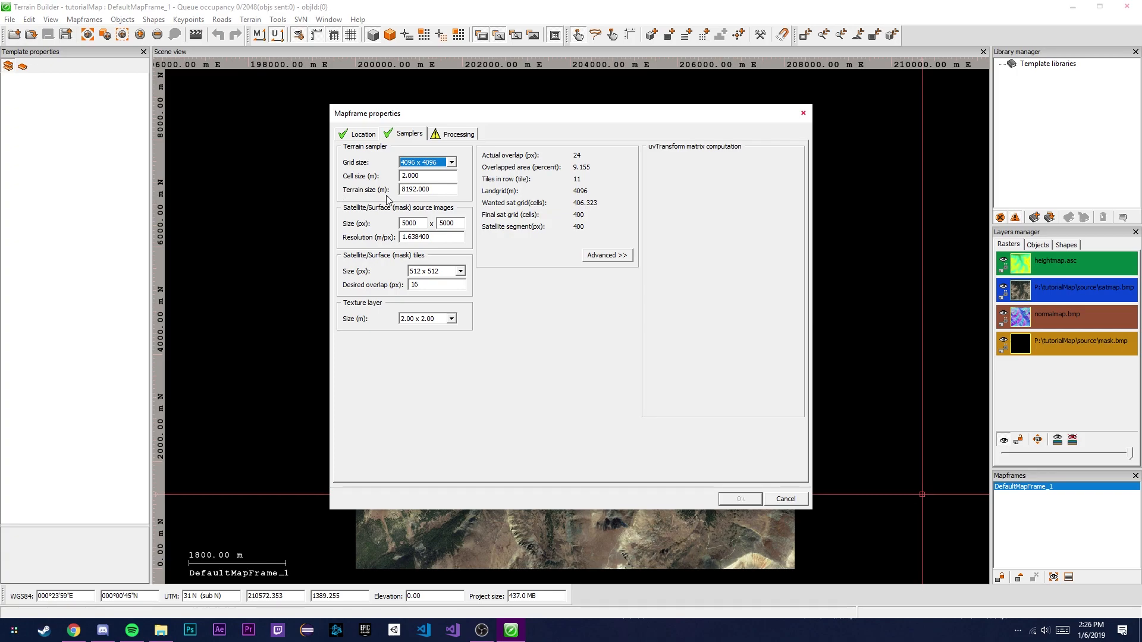
Step: Set the satellite/surface mask source image resolution to 1 m/px and the texture layer size to 32.00 x 32.00 m
{"action": "left_click", "coordinate": [447, 191]}
{"action": "double_click", "coordinate": [443, 238]}
{"action": "type", "text": "1"}
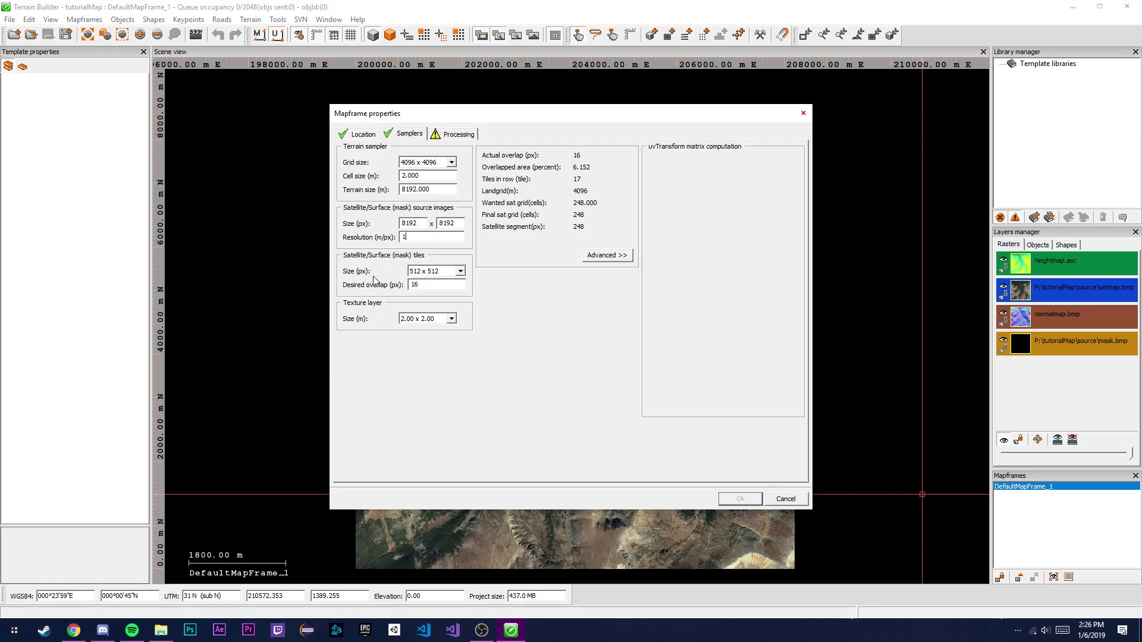
{"action": "left_click", "coordinate": [451, 319]}
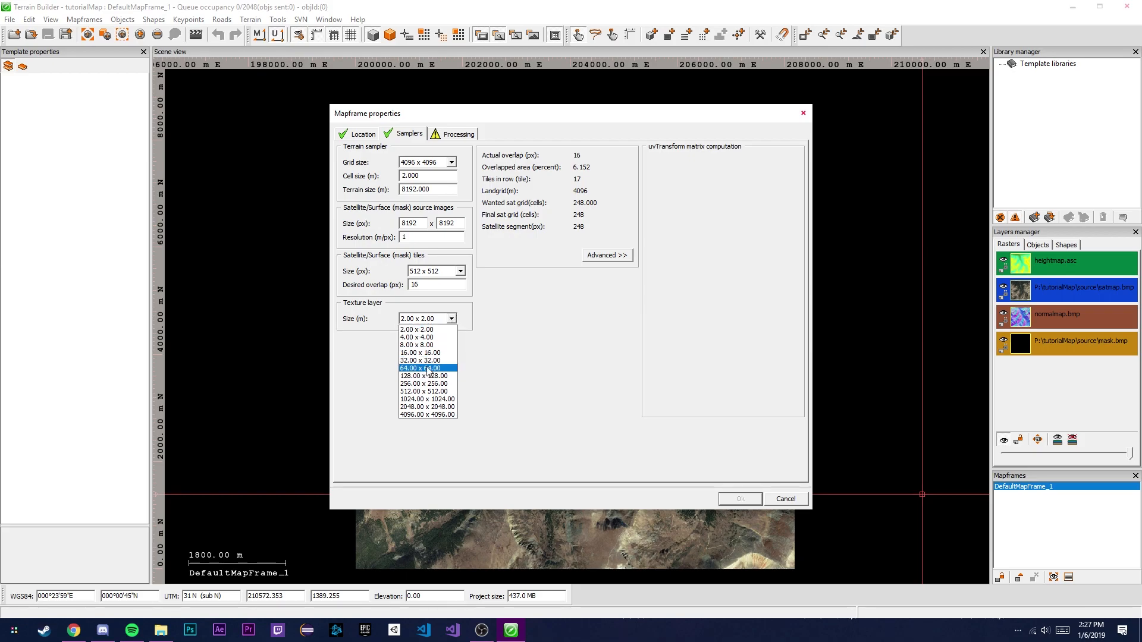
{"action": "left_click", "coordinate": [428, 361]}
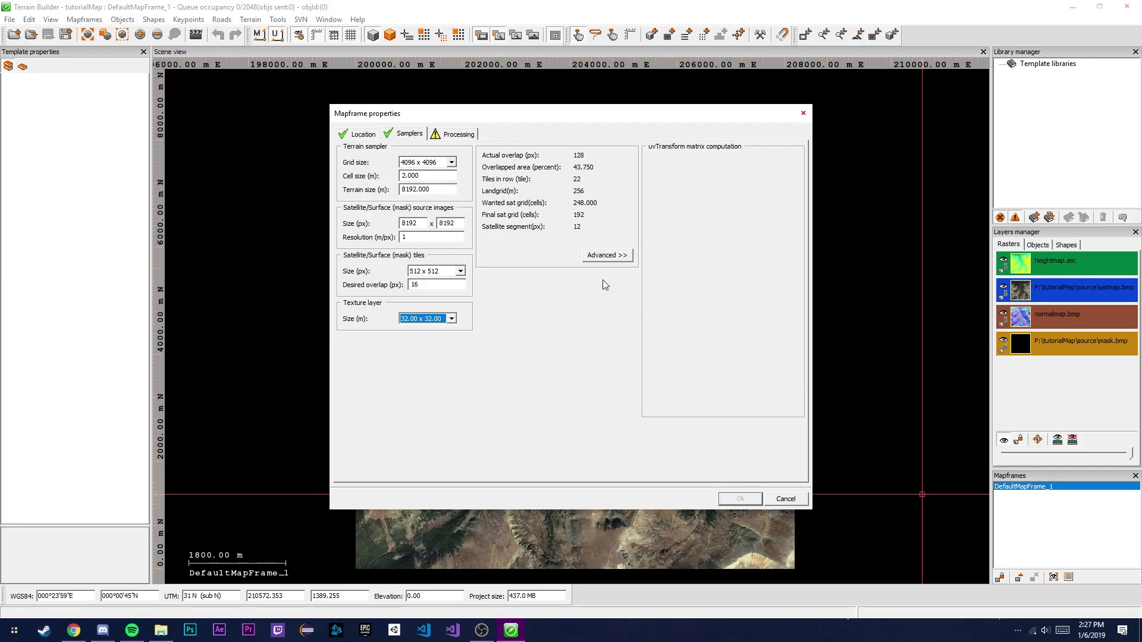
Step: Load P:\tutorialMap\source\layers.cfg as the layers config file in the processing settings and rebuild the terrain
{"action": "left_click", "coordinate": [460, 132]}
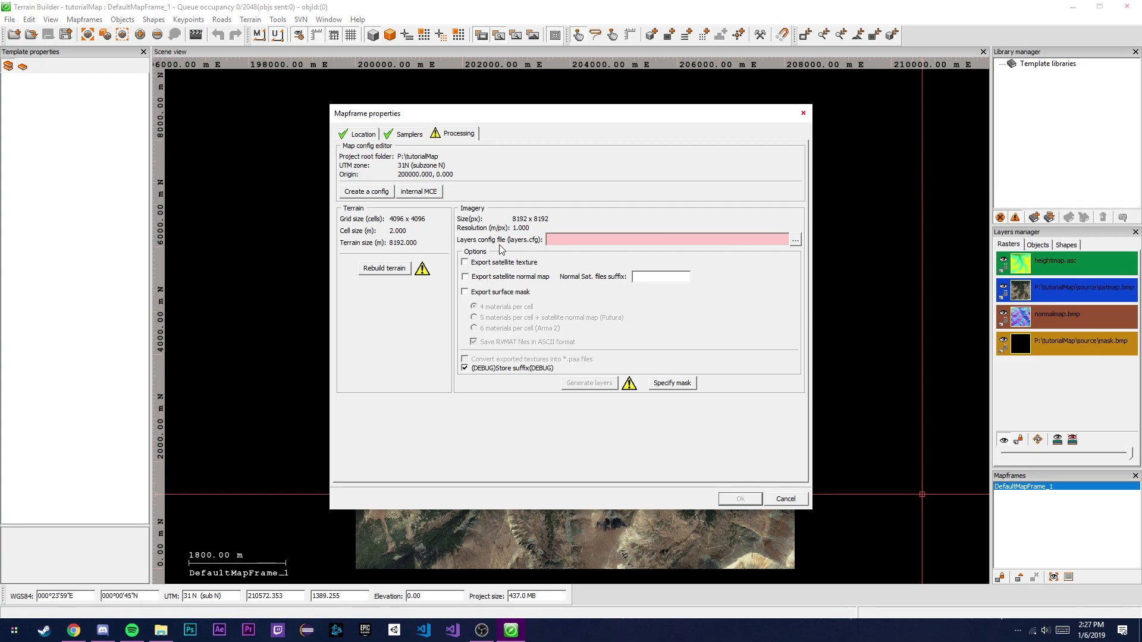
{"action": "left_click", "coordinate": [796, 239]}
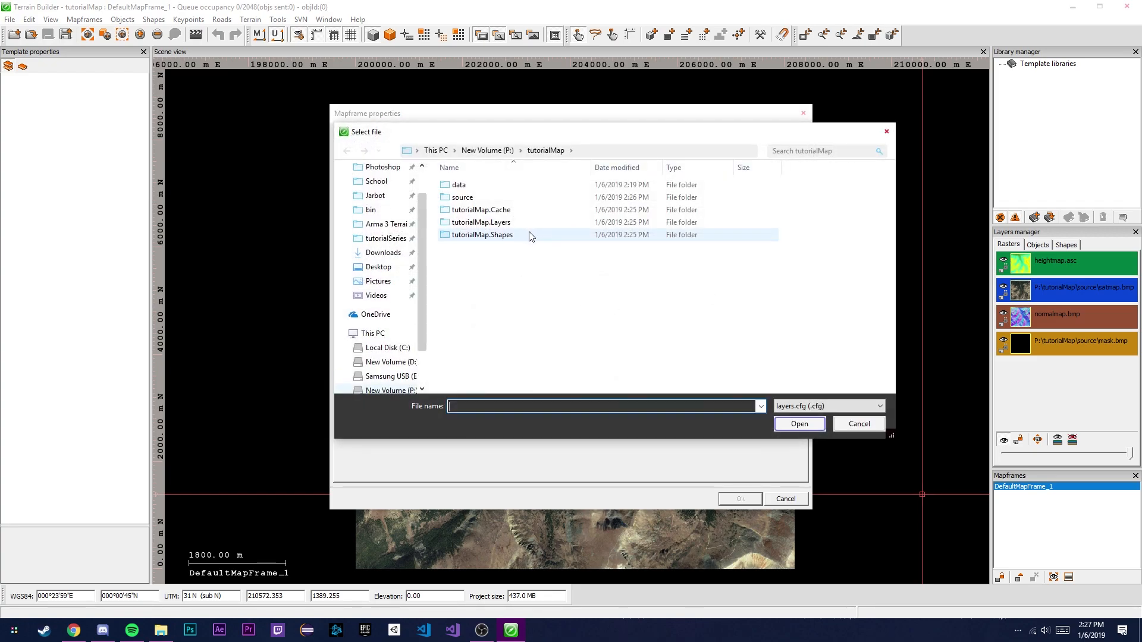
{"action": "double_click", "coordinate": [484, 198]}
{"action": "left_click", "coordinate": [740, 217]}
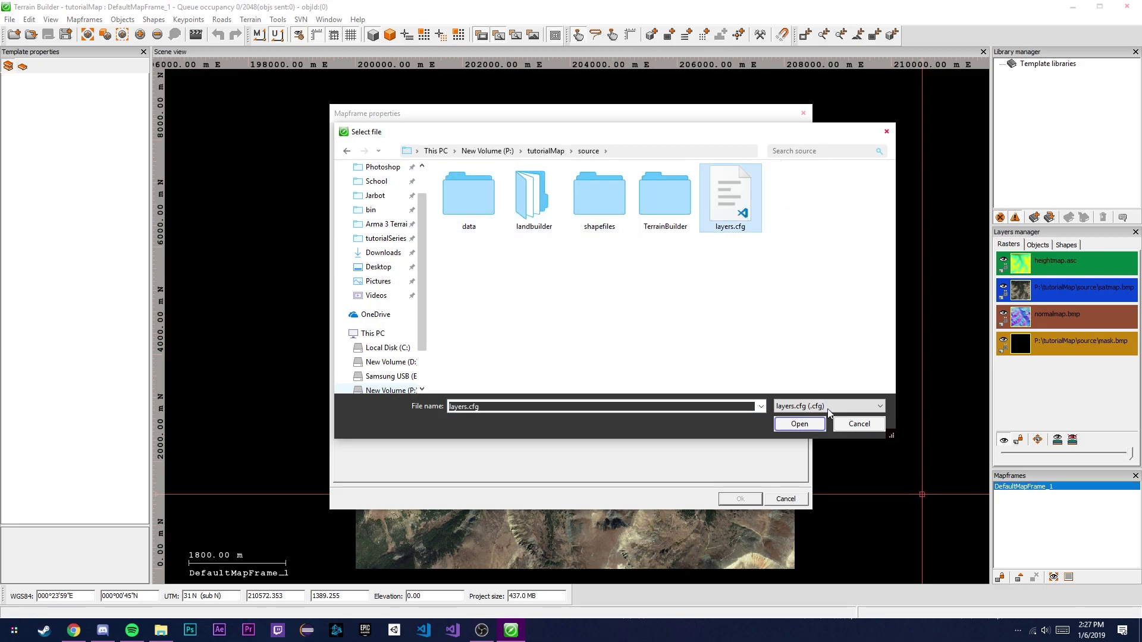
{"action": "left_click", "coordinate": [803, 424]}
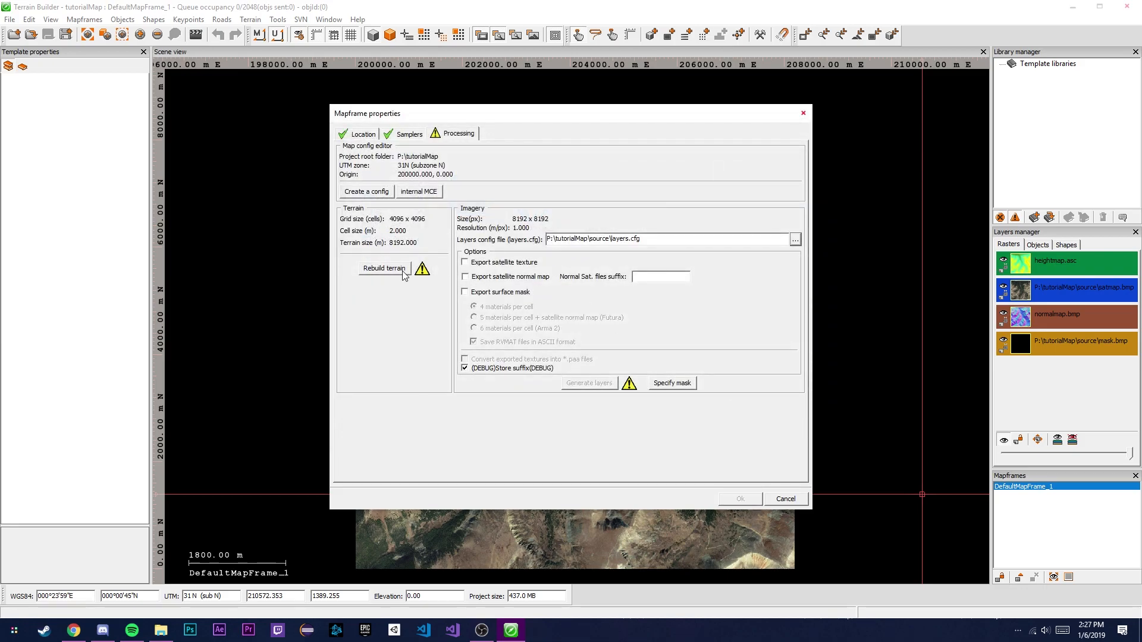
{"action": "left_click", "coordinate": [398, 271]}
{"action": "left_click", "coordinate": [612, 359]}
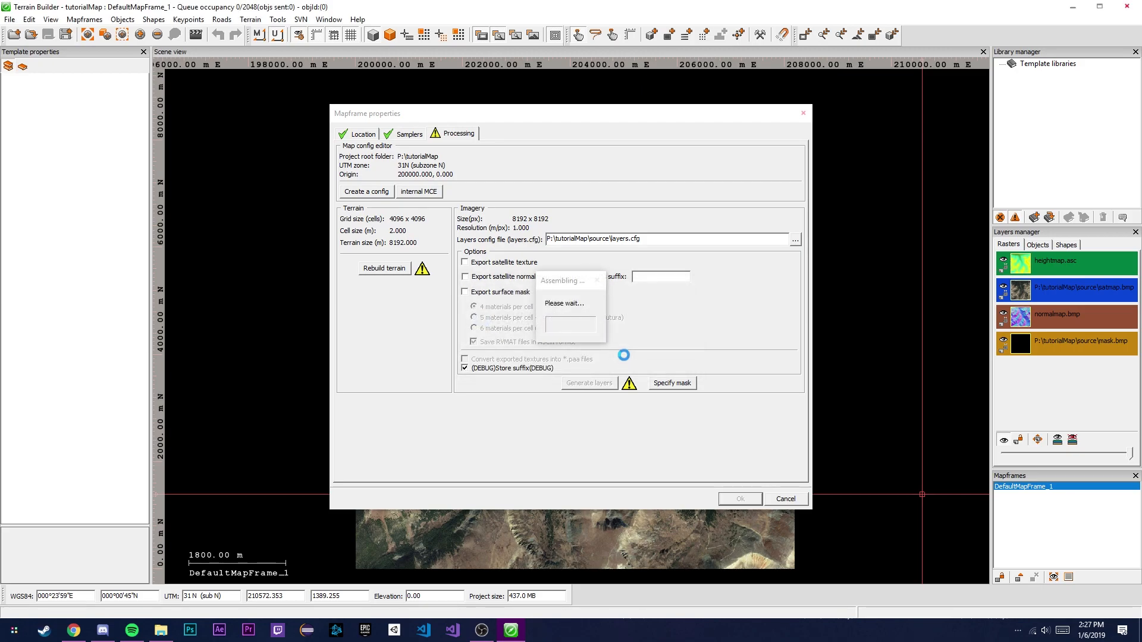
Step: Generate the layers with satellite texture, satellite normal map and surface mask export enabled, and accept the mapframe properties
{"action": "left_click", "coordinate": [532, 263]}
{"action": "left_click", "coordinate": [515, 292]}
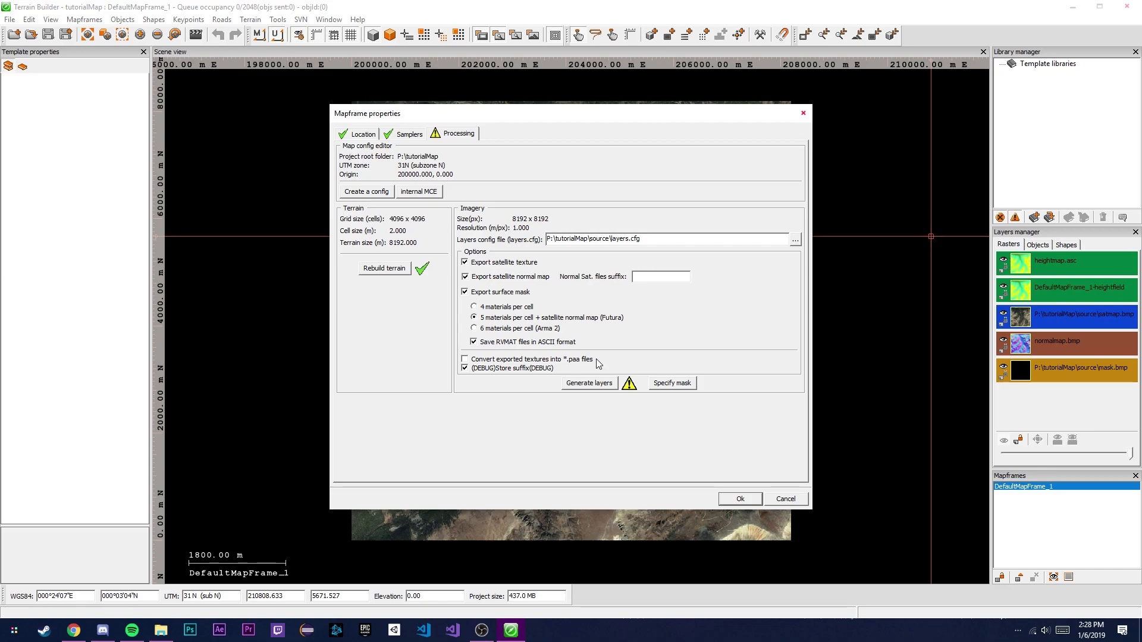
{"action": "left_click", "coordinate": [605, 386]}
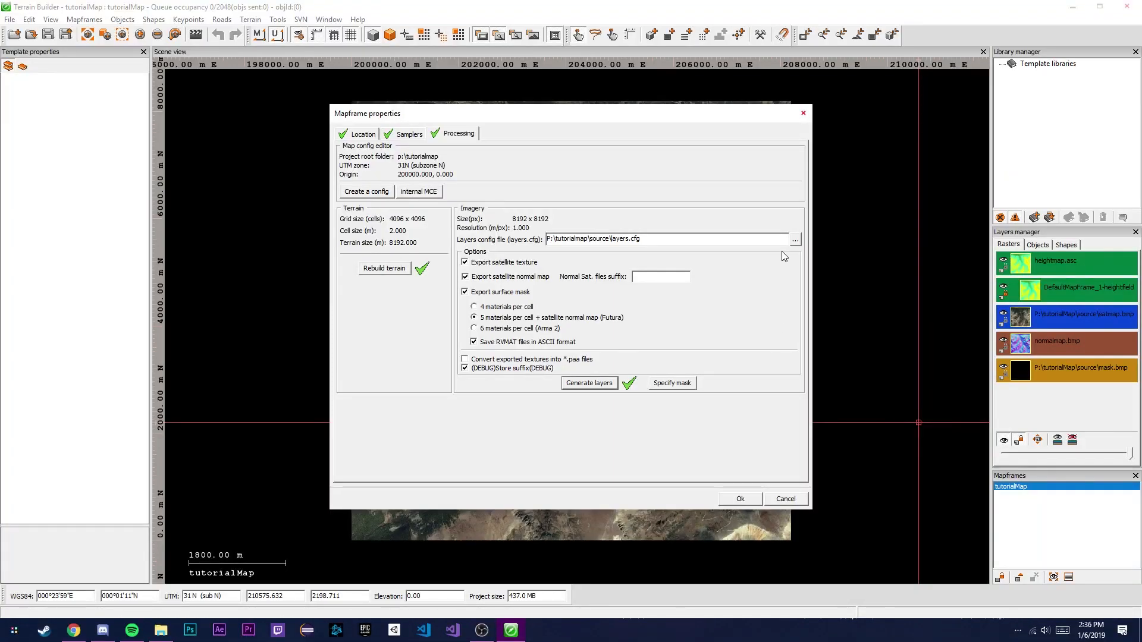
{"action": "left_click", "coordinate": [763, 498]}
Step: Start a WRP export of the terrain and choose P:\tutorialMap as the destination folder
{"action": "middle_click_drag", "start_coordinate": [587, 412], "coordinate": [583, 341]}
{"action": "left_click", "coordinate": [9, 19]}
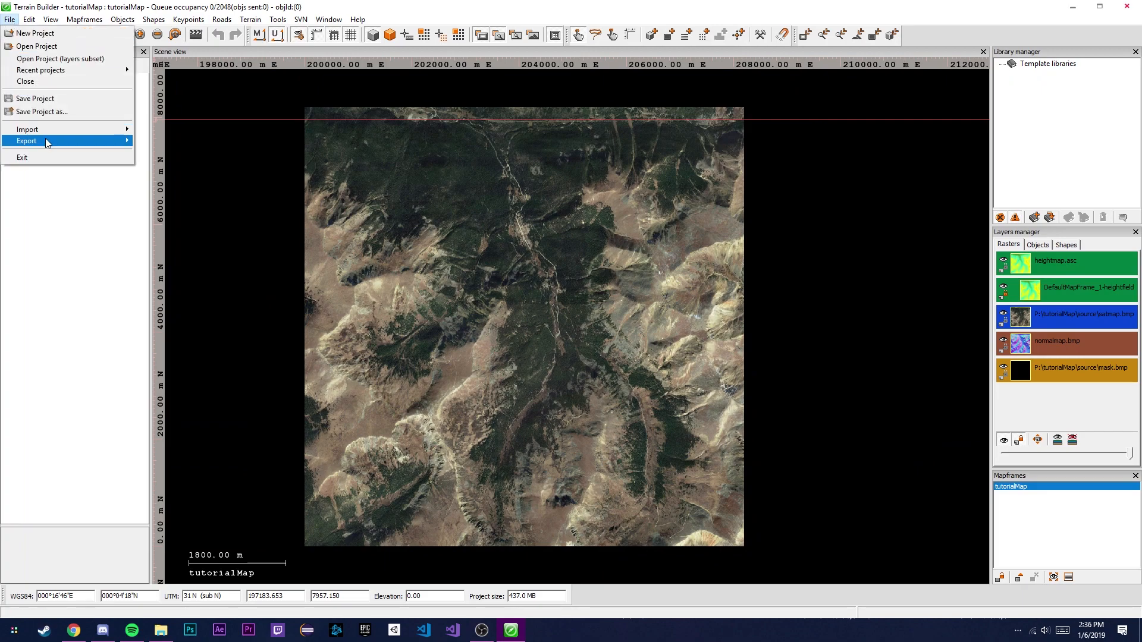
{"action": "mouse_move", "coordinate": [45, 138]}
{"action": "left_click", "coordinate": [161, 235]}
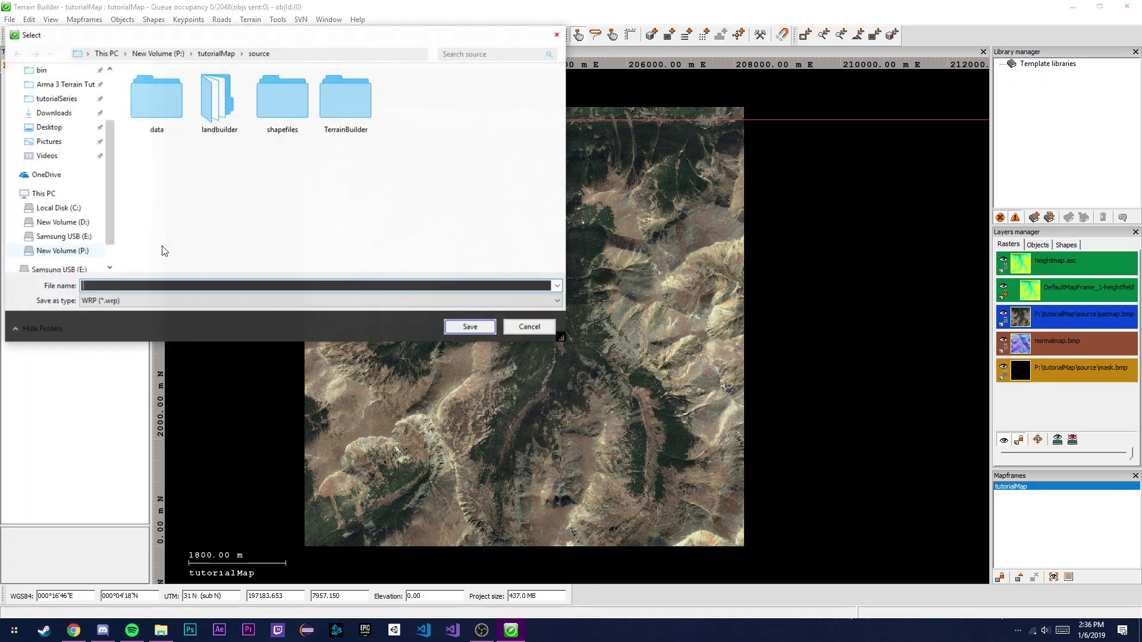
{"action": "left_click", "coordinate": [216, 54]}
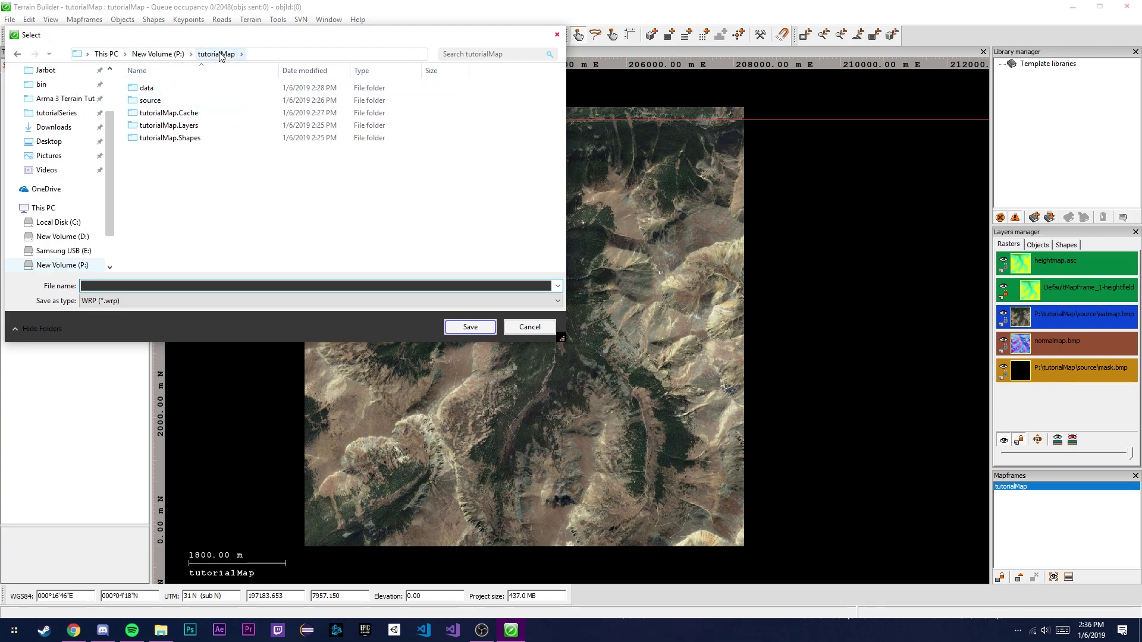
Step: Switch to File Explorer, open P:\tutorialMap\config.cpp in Visual Studio Code and check the worldName entry for the WRP path and file name
{"action": "left_click", "coordinate": [162, 630]}
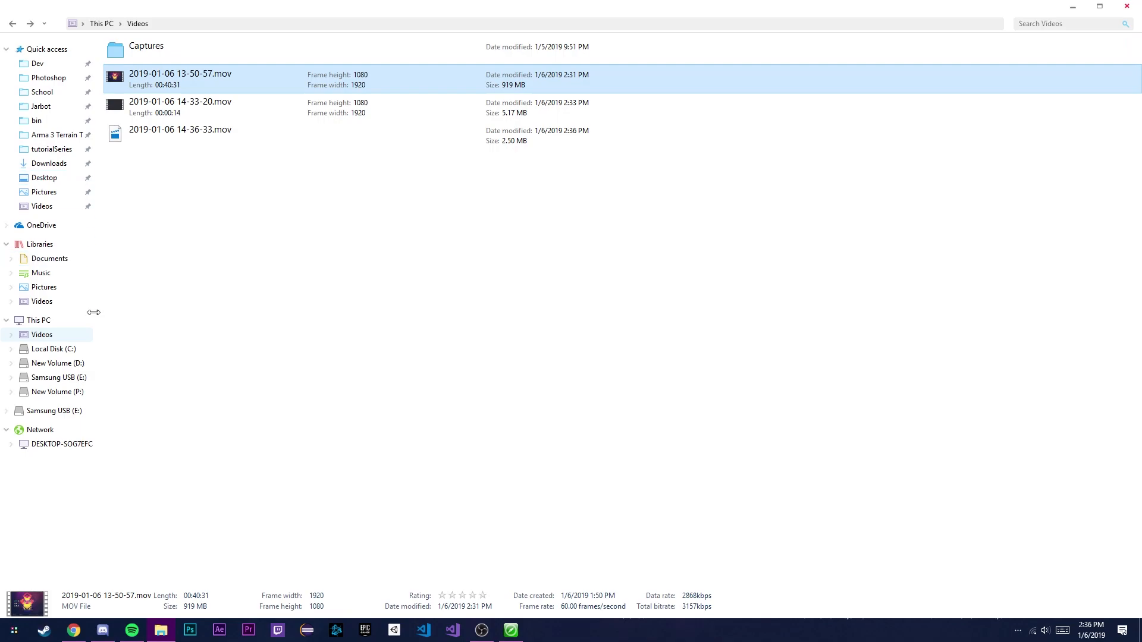
{"action": "left_click", "coordinate": [77, 394]}
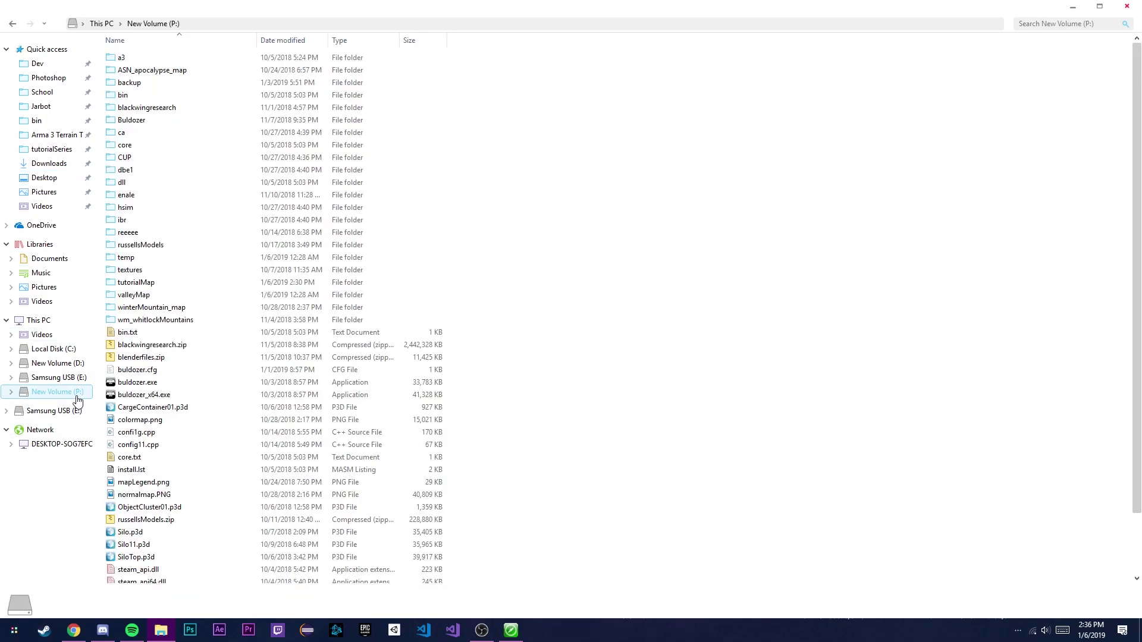
{"action": "double_click", "coordinate": [180, 283]}
{"action": "double_click", "coordinate": [158, 120]}
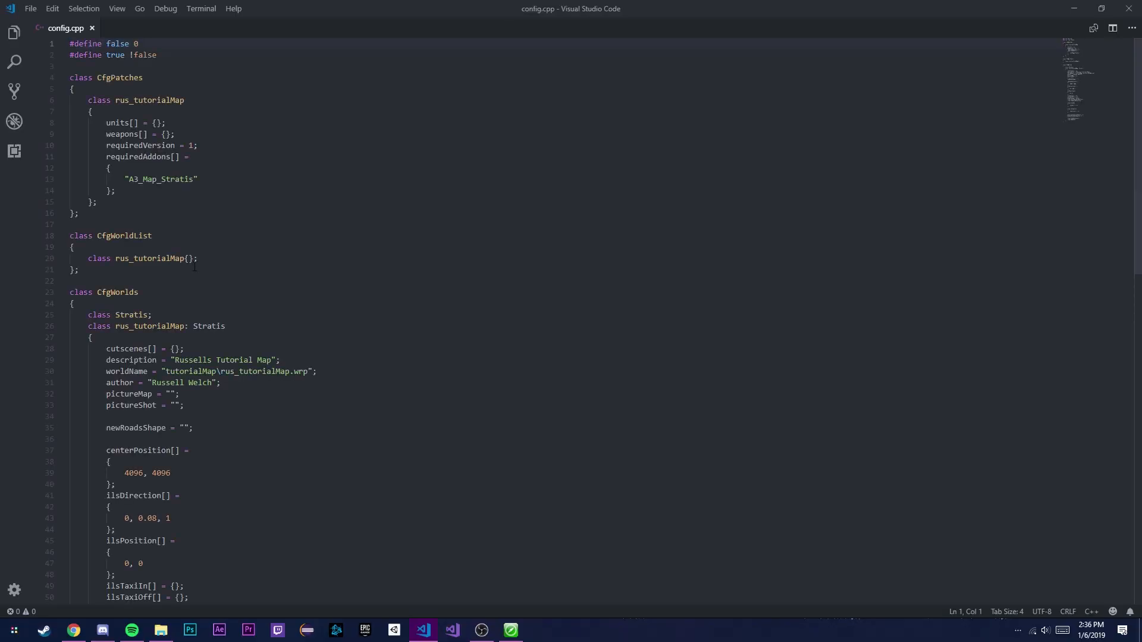
{"action": "left_click_drag", "start_coordinate": [138, 372], "coordinate": [221, 372]}
{"action": "left_click", "coordinate": [308, 373]}
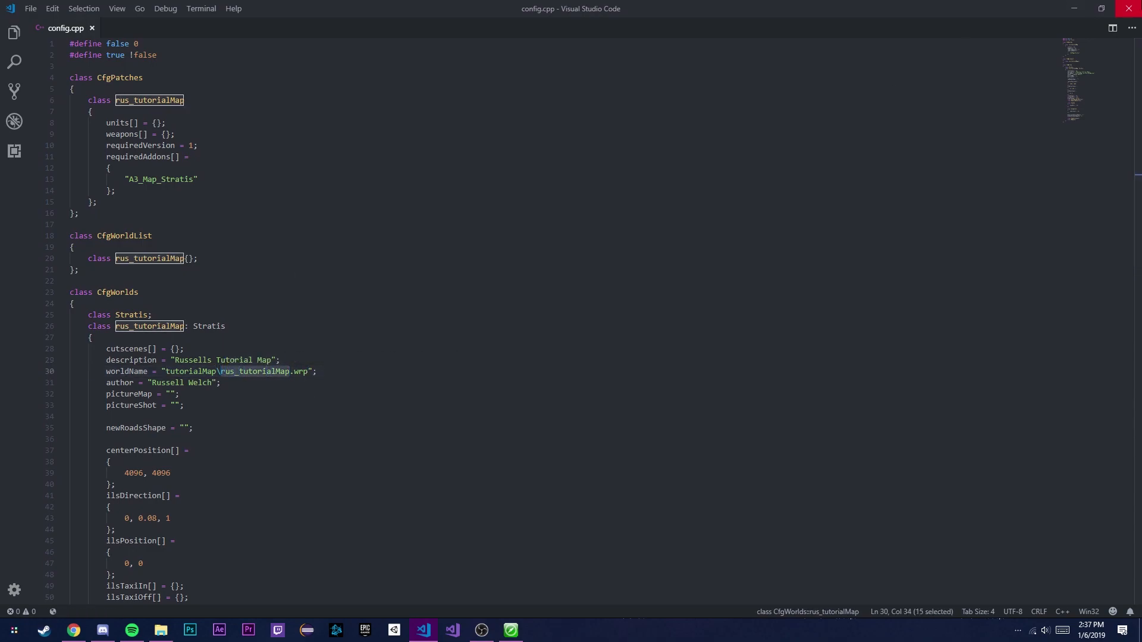
{"action": "key", "text": "alt+Tab"}
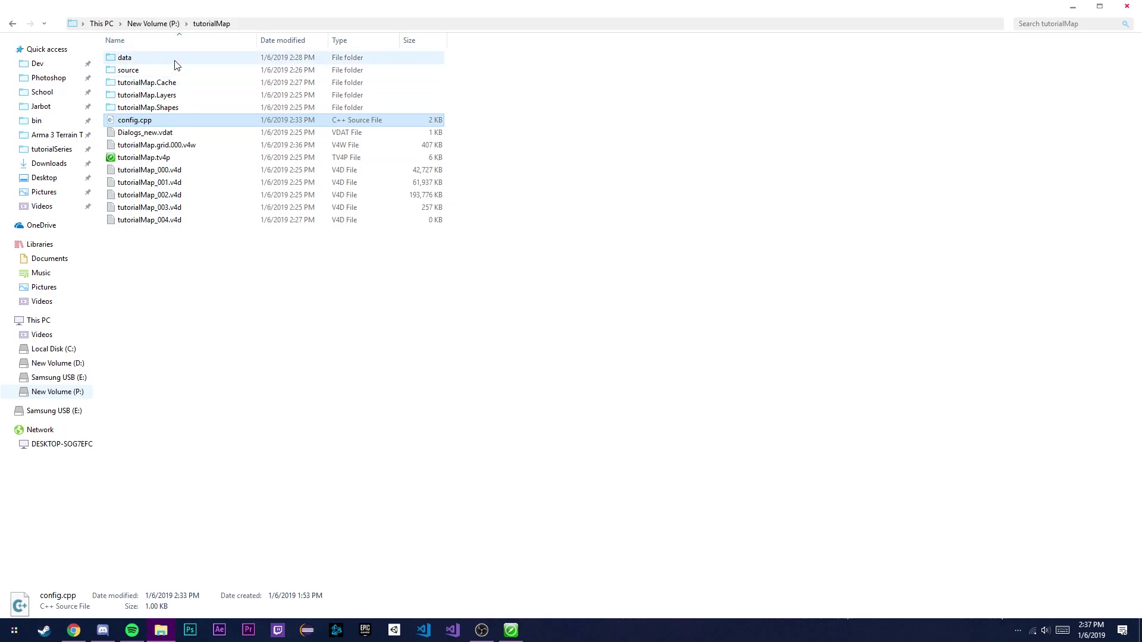
Step: Return to Terrain Builder and export the terrain as rus_tutorialMap.wrp in P:\tutorialMap
{"action": "left_click", "coordinate": [510, 630]}
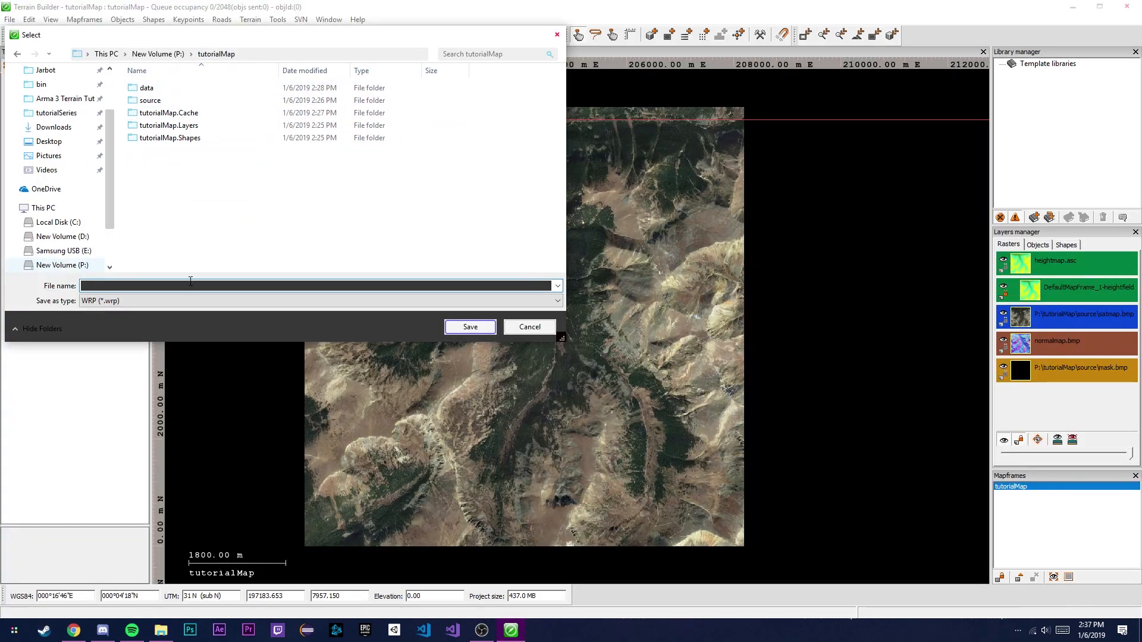
{"action": "left_click", "coordinate": [470, 327]}
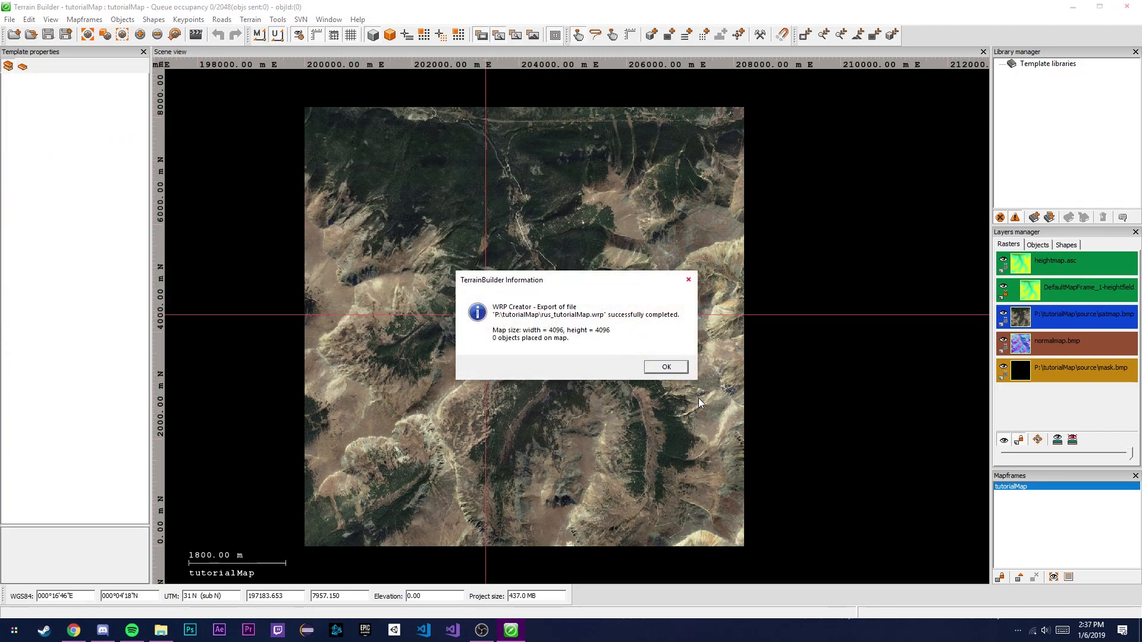
{"action": "left_click", "coordinate": [683, 371]}
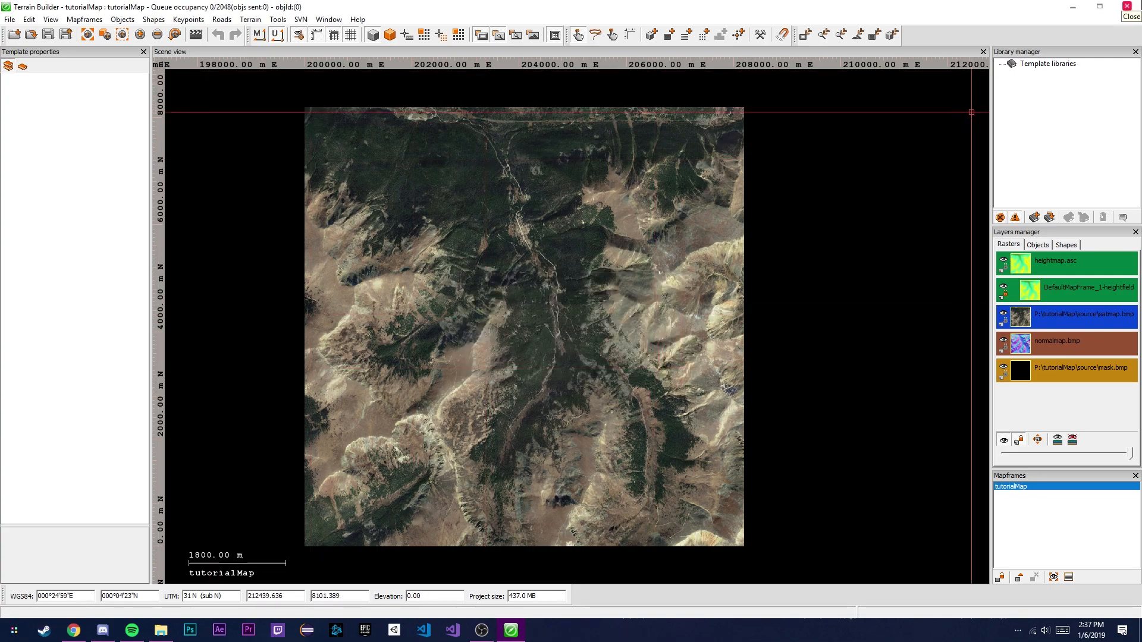
Step: Close Terrain Builder, saving the project on exit
{"action": "left_click", "coordinate": [1127, 6]}
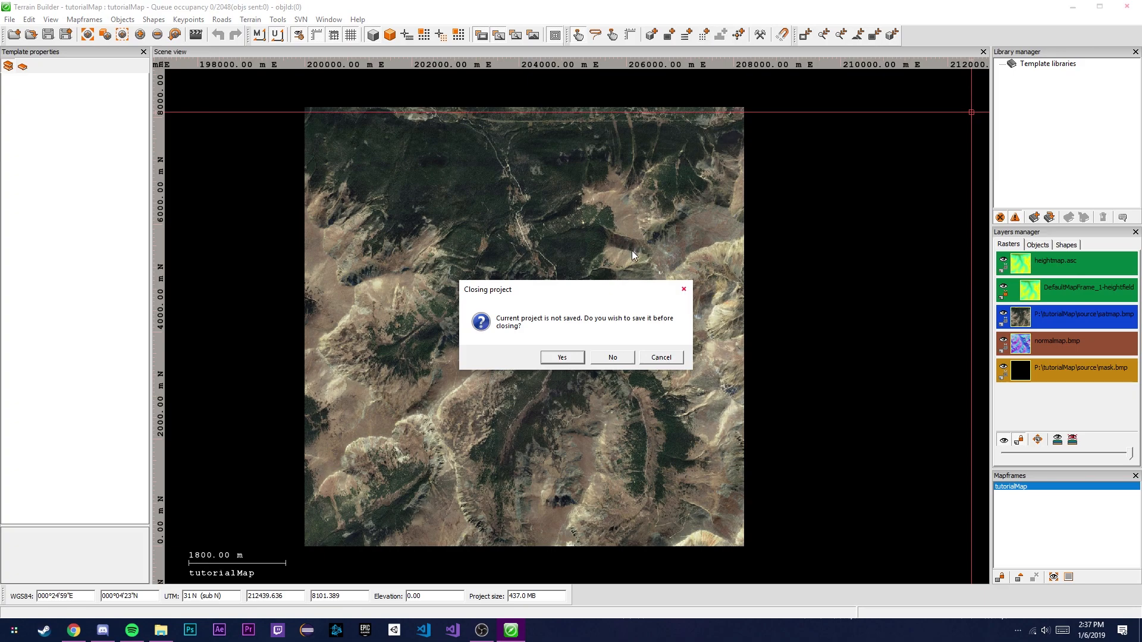
{"action": "left_click", "coordinate": [580, 357]}
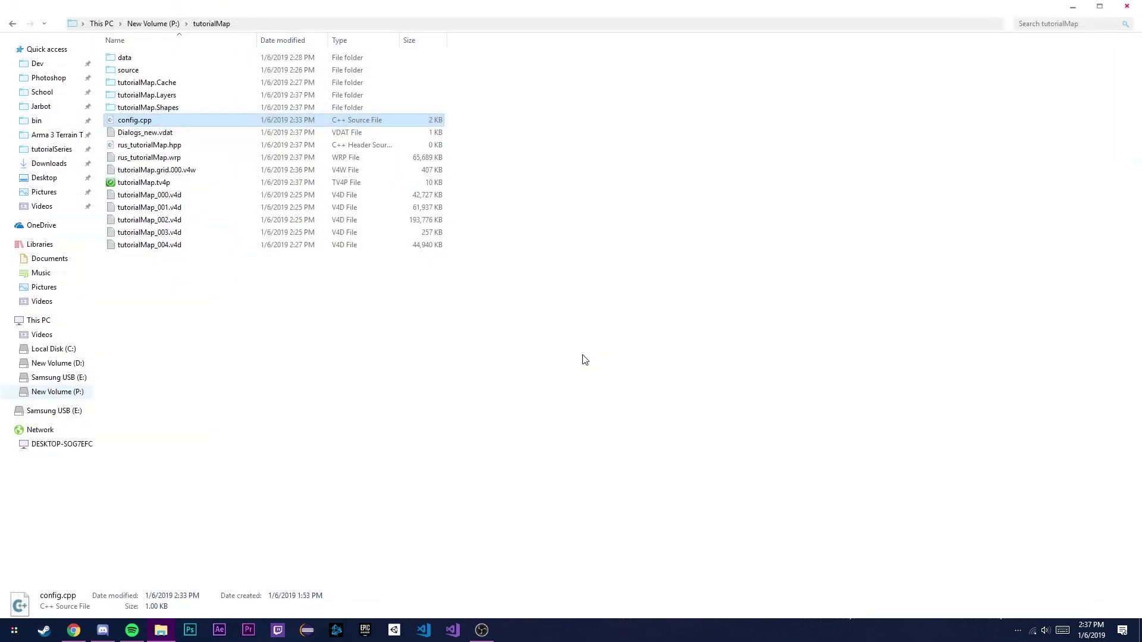
{"action": "left_click", "coordinate": [586, 361]}
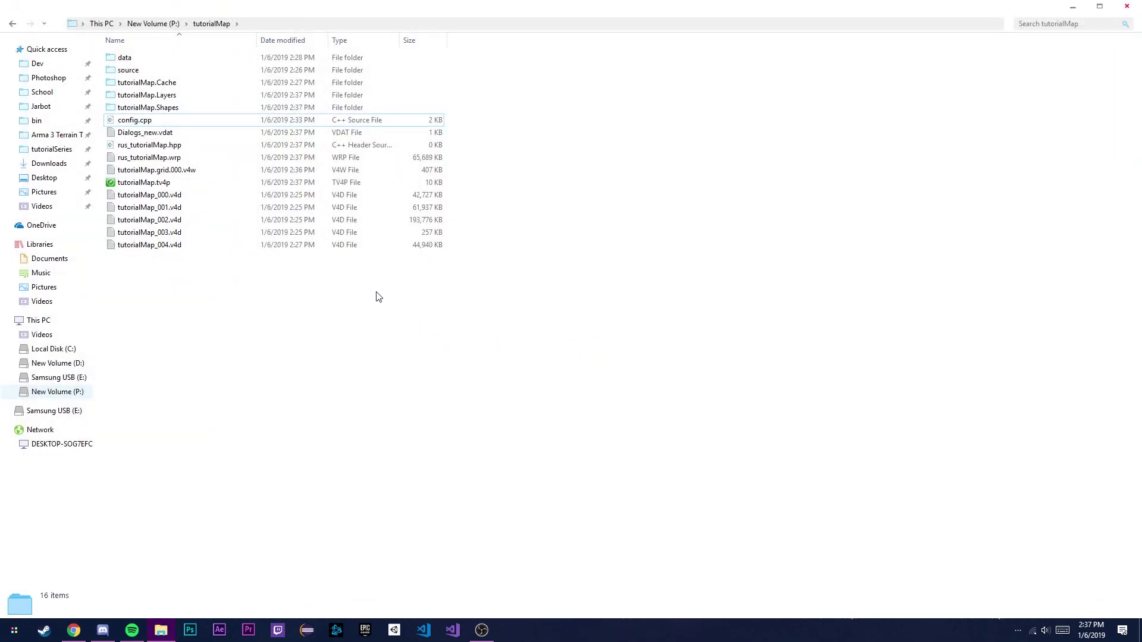
Step: Open config.cpp from the tutorialMap folder, review its class definitions from start to end, and close it
{"action": "left_click", "coordinate": [193, 123]}
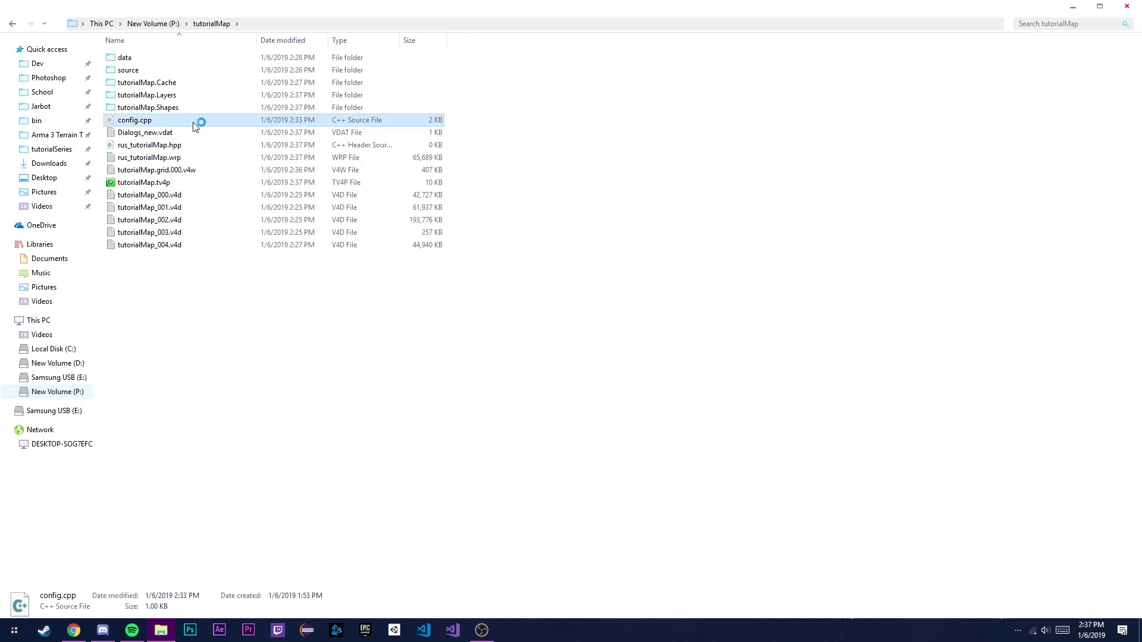
{"action": "double_click", "coordinate": [193, 126]}
{"action": "scroll", "coordinate": [432, 218], "scroll_direction": "down", "scroll_amount": 10}
{"action": "scroll", "coordinate": [432, 219], "scroll_direction": "down", "scroll_amount": 6}
{"action": "scroll", "coordinate": [458, 297], "scroll_direction": "up", "scroll_amount": 20}
{"action": "scroll", "coordinate": [459, 350], "scroll_direction": "down", "scroll_amount": 4}
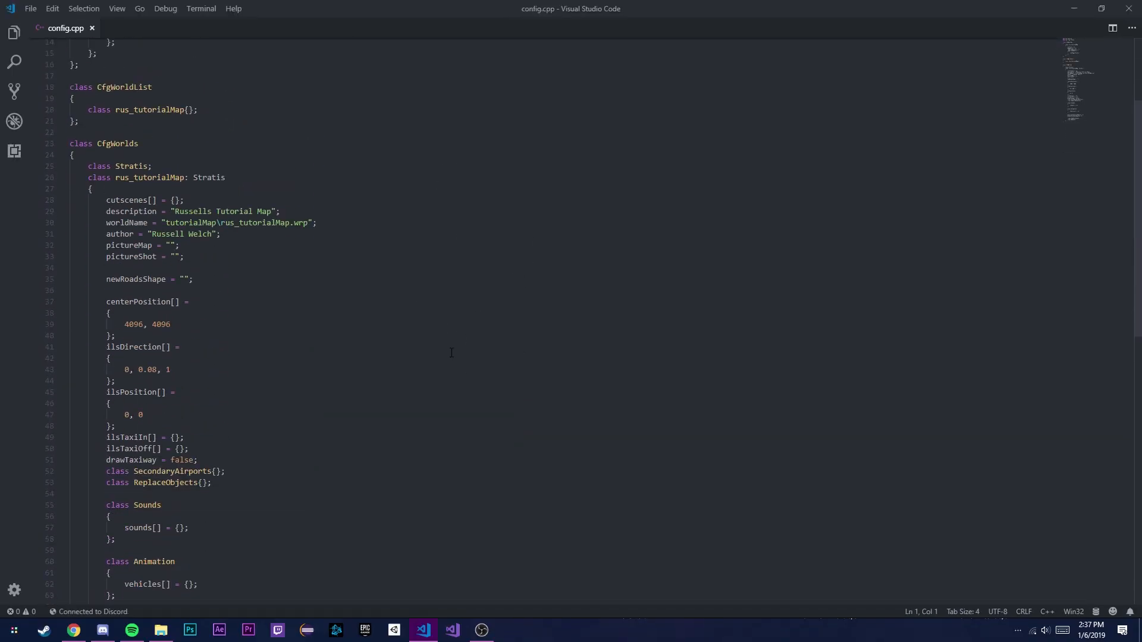
{"action": "scroll", "coordinate": [460, 357], "scroll_direction": "up", "scroll_amount": 5}
{"action": "left_click", "coordinate": [1128, 8]}
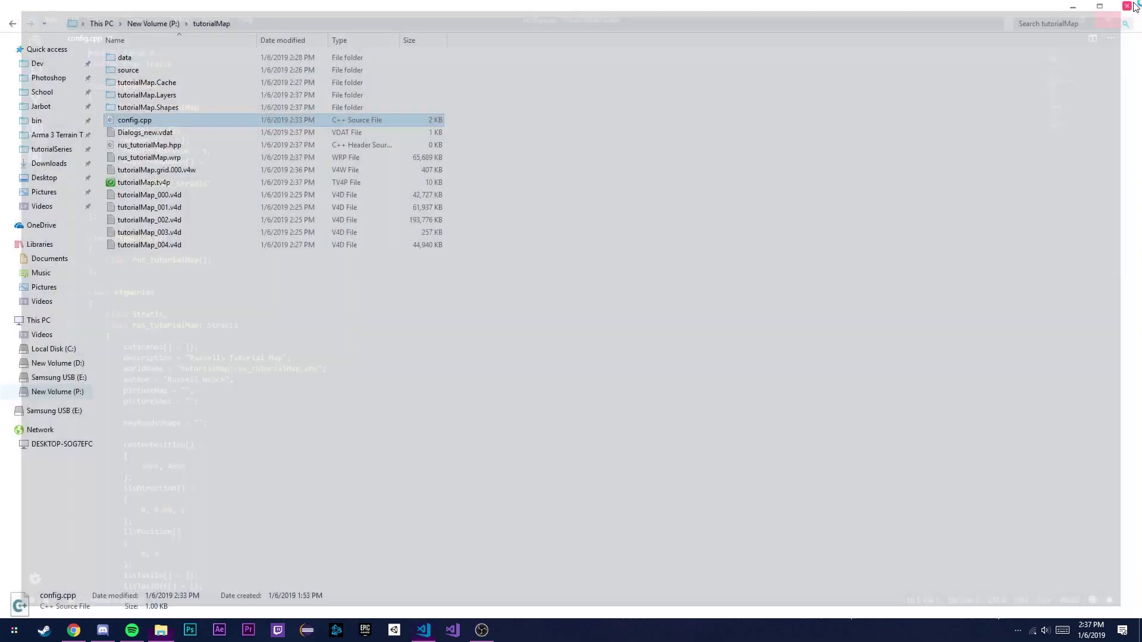
Step: Open layers.cfg from the tutorialMap\source folder, review its layer and legend colour definitions, and close it
{"action": "double_click", "coordinate": [178, 71]}
{"action": "left_click", "coordinate": [471, 90]}
{"action": "double_click", "coordinate": [471, 95]}
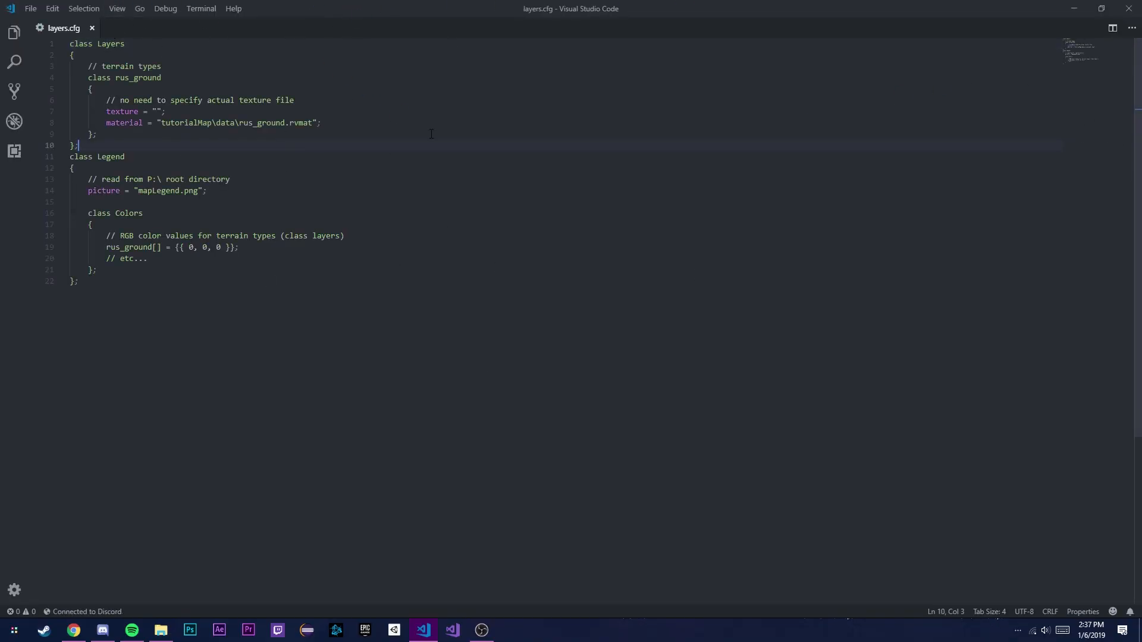
{"action": "left_click", "coordinate": [1133, 5]}
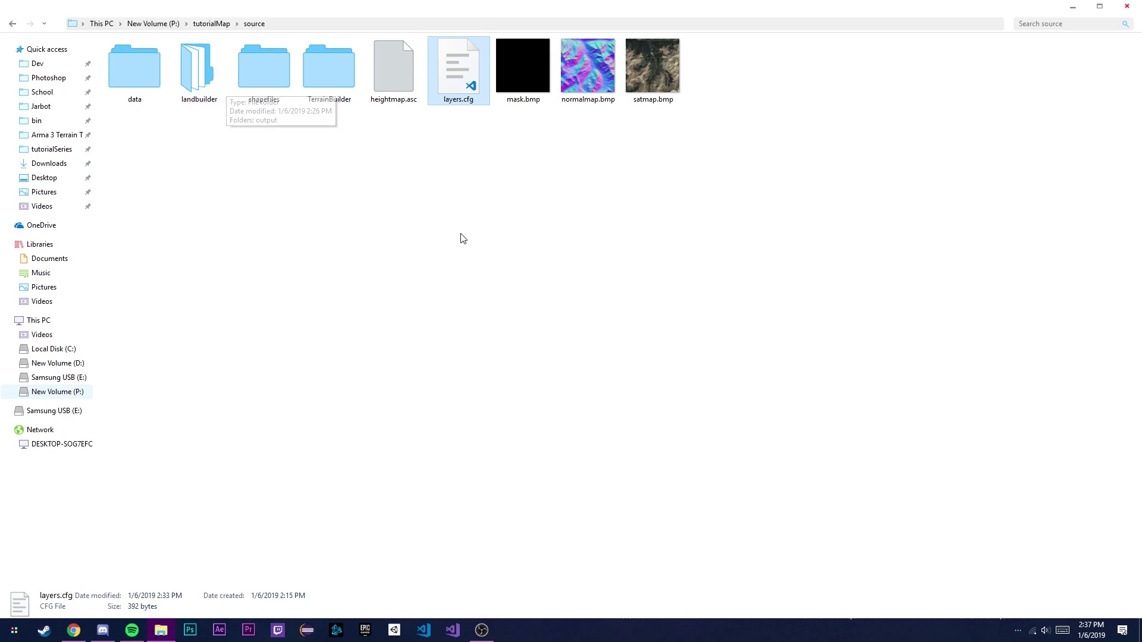
Step: Open the tutorialMap\data\layers folder to inspect the generated layer tiles
{"action": "left_click", "coordinate": [206, 24]}
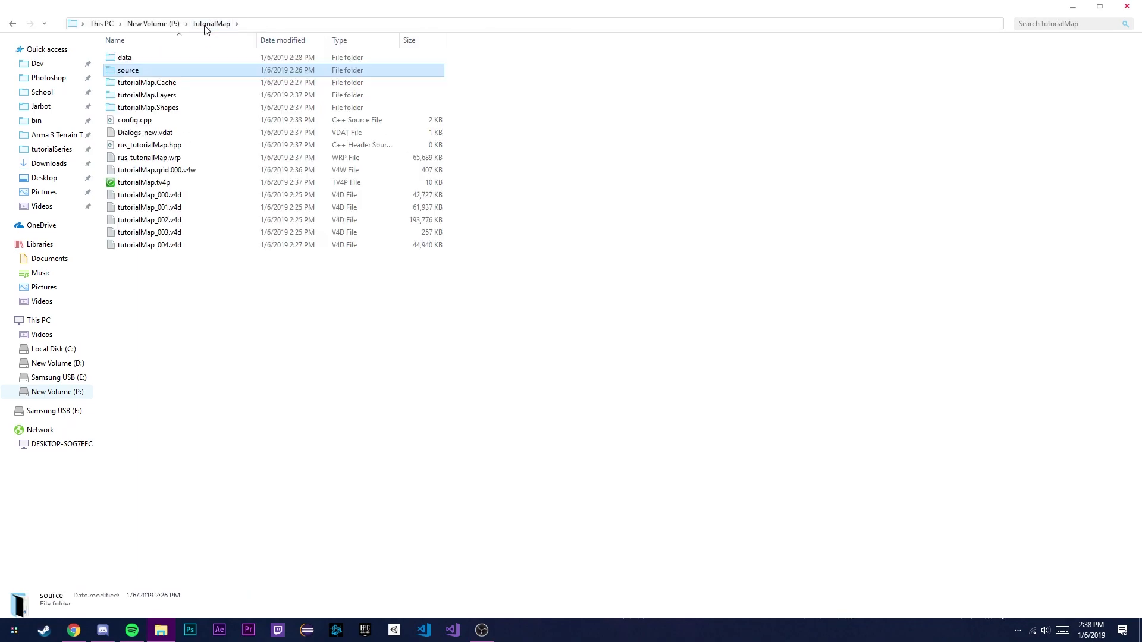
{"action": "double_click", "coordinate": [184, 59]}
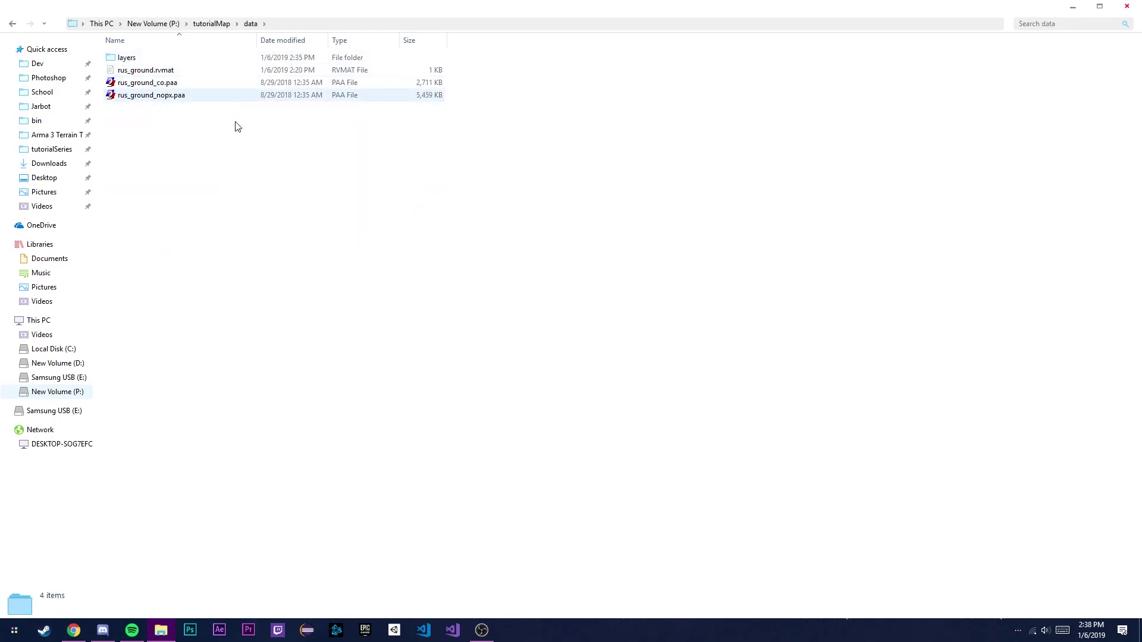
{"action": "double_click", "coordinate": [142, 58]}
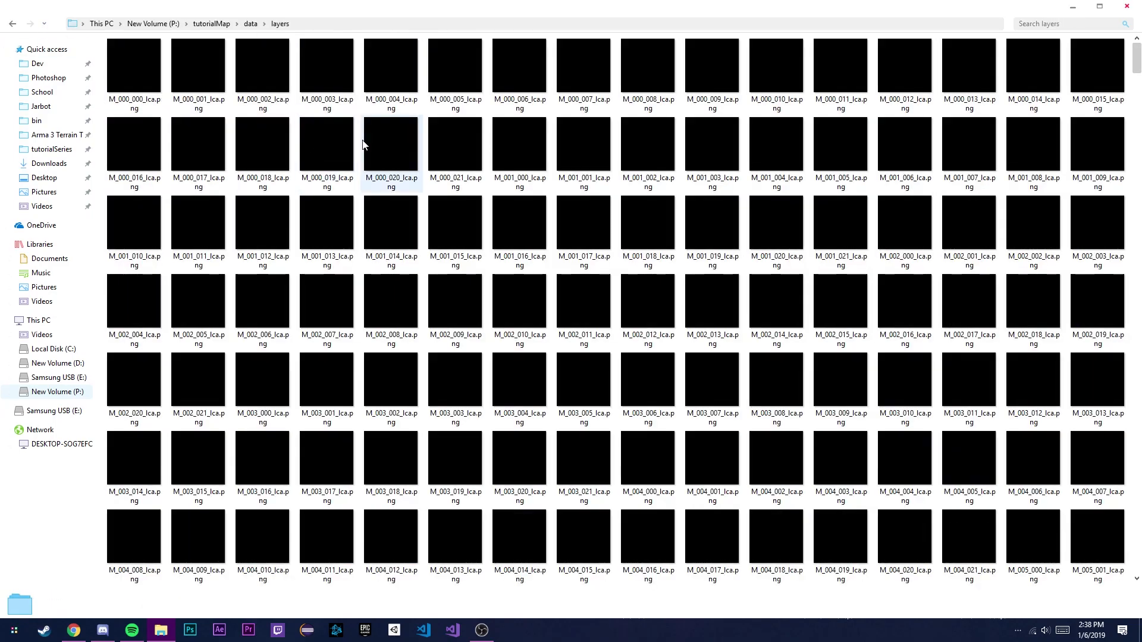
Step: Look over the generated layer tiles in tutorialMap\data\layers and close the file window
{"action": "scroll", "coordinate": [369, 149], "scroll_direction": "down", "scroll_amount": 7}
{"action": "key", "text": "alt+Left"}
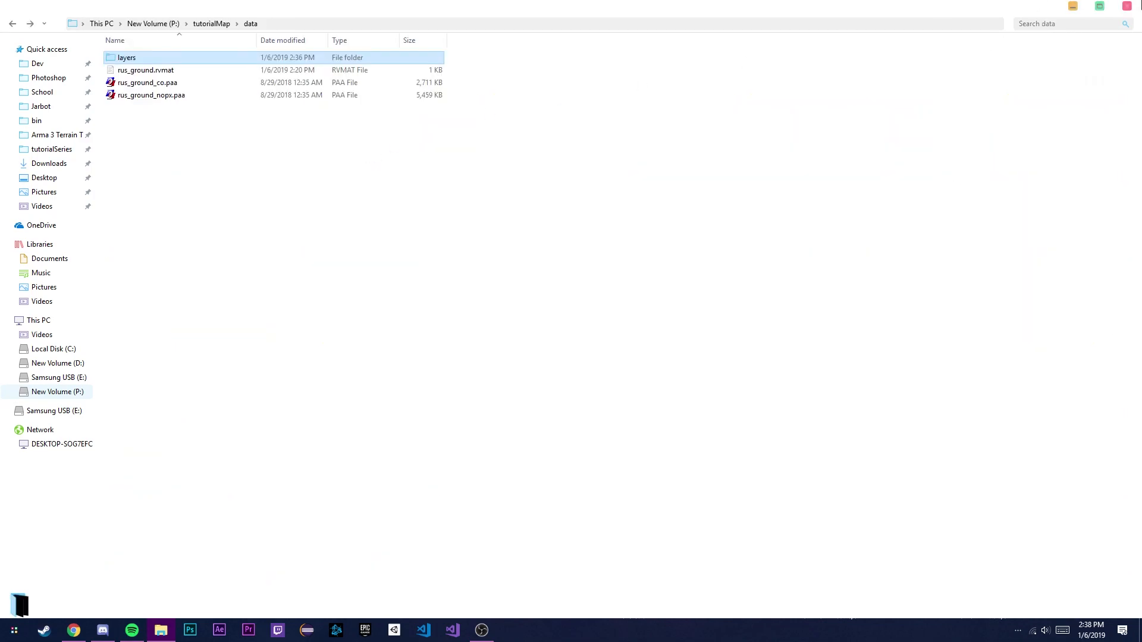
{"action": "left_click", "coordinate": [1140, 3]}
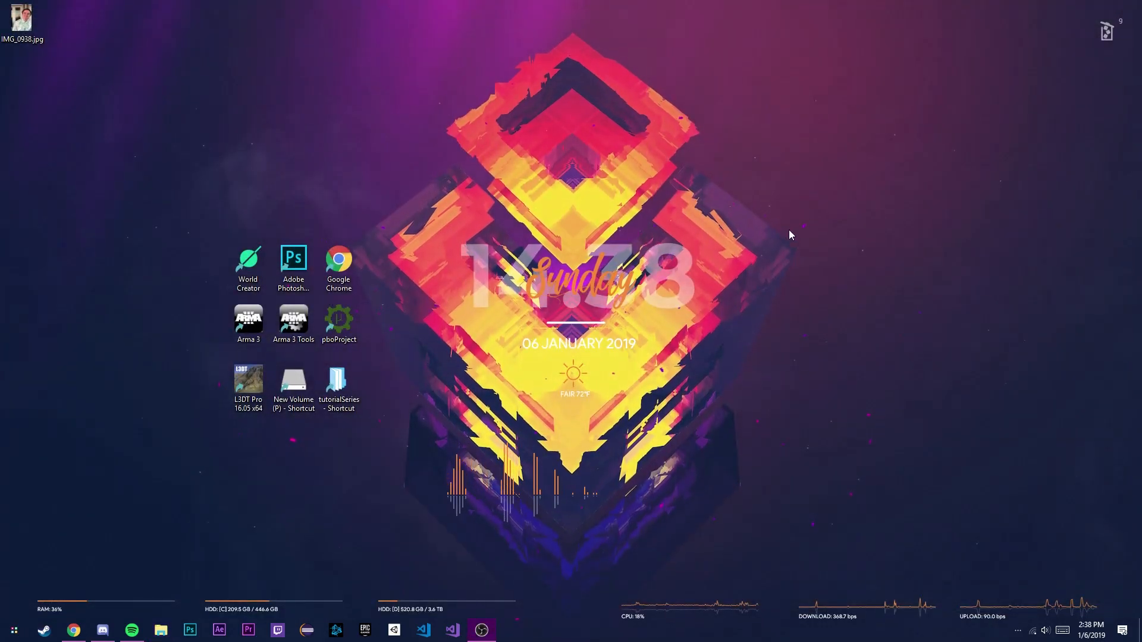
Step: Launch pboProject and browse to the Documents\Mods folder for the output mod folder
{"action": "double_click", "coordinate": [357, 318]}
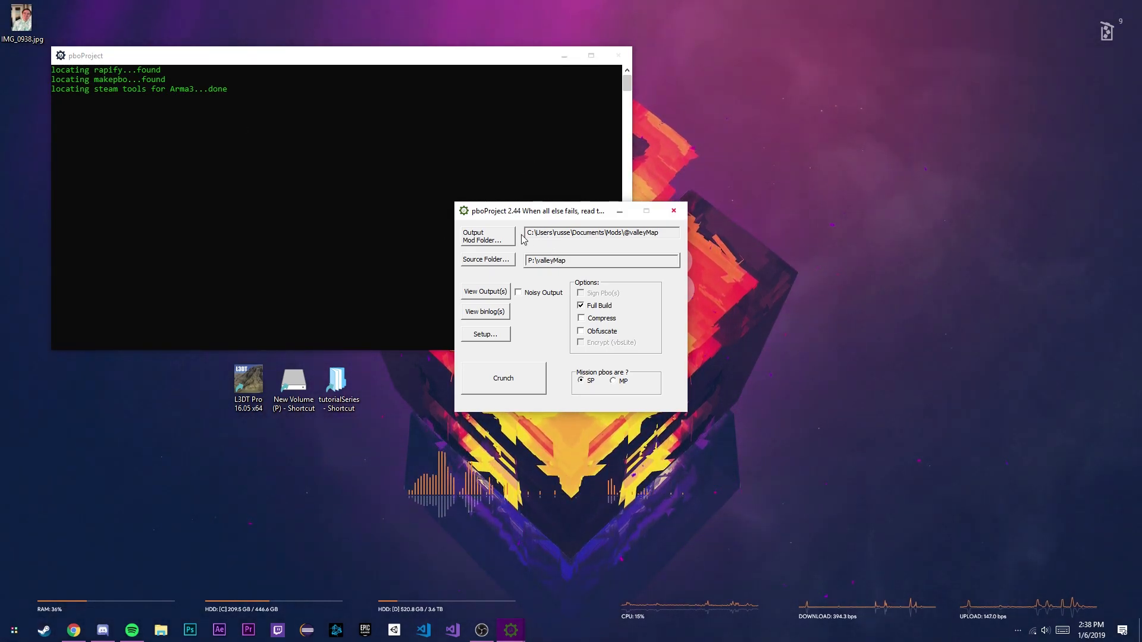
{"action": "left_click_drag", "start_coordinate": [525, 223], "coordinate": [476, 154]}
{"action": "left_click", "coordinate": [457, 168]}
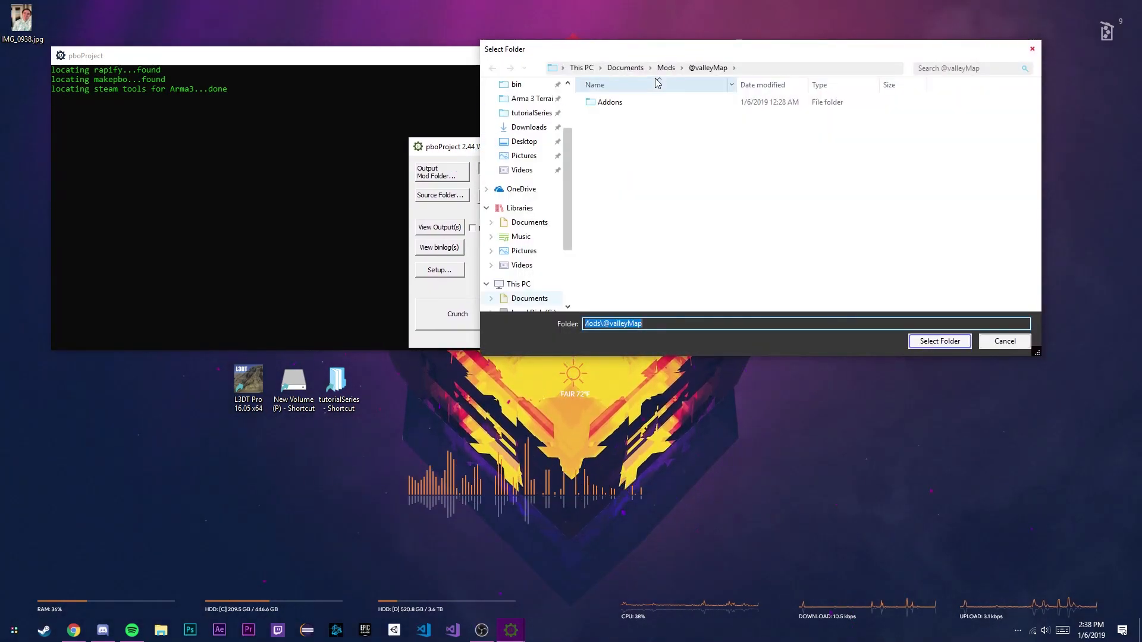
{"action": "left_click", "coordinate": [667, 67]}
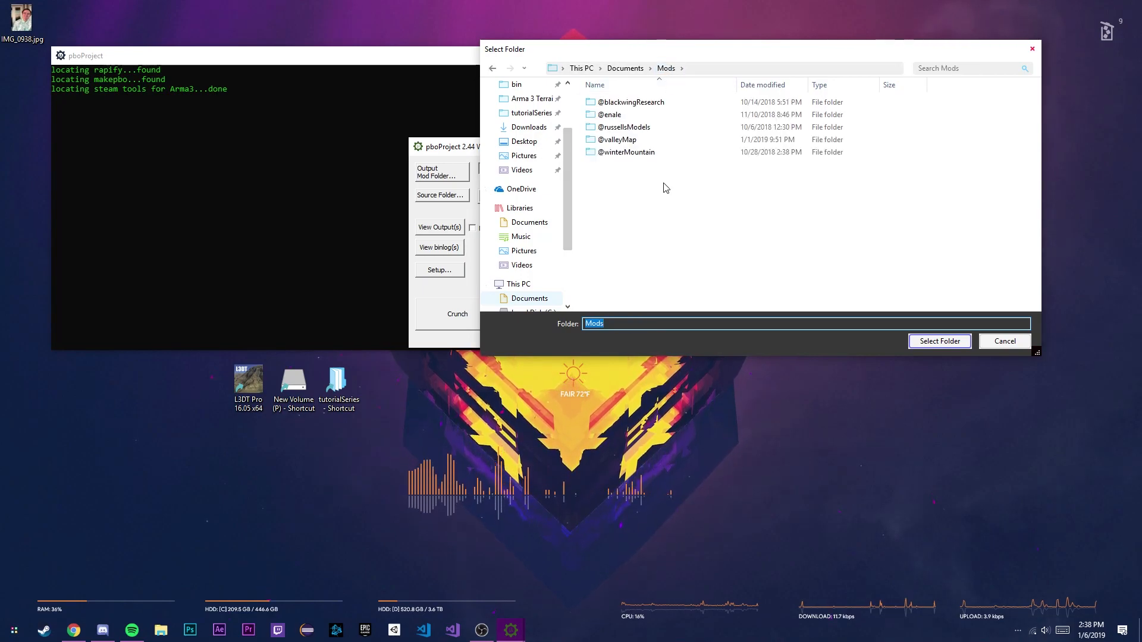
{"action": "right_click", "coordinate": [652, 221]}
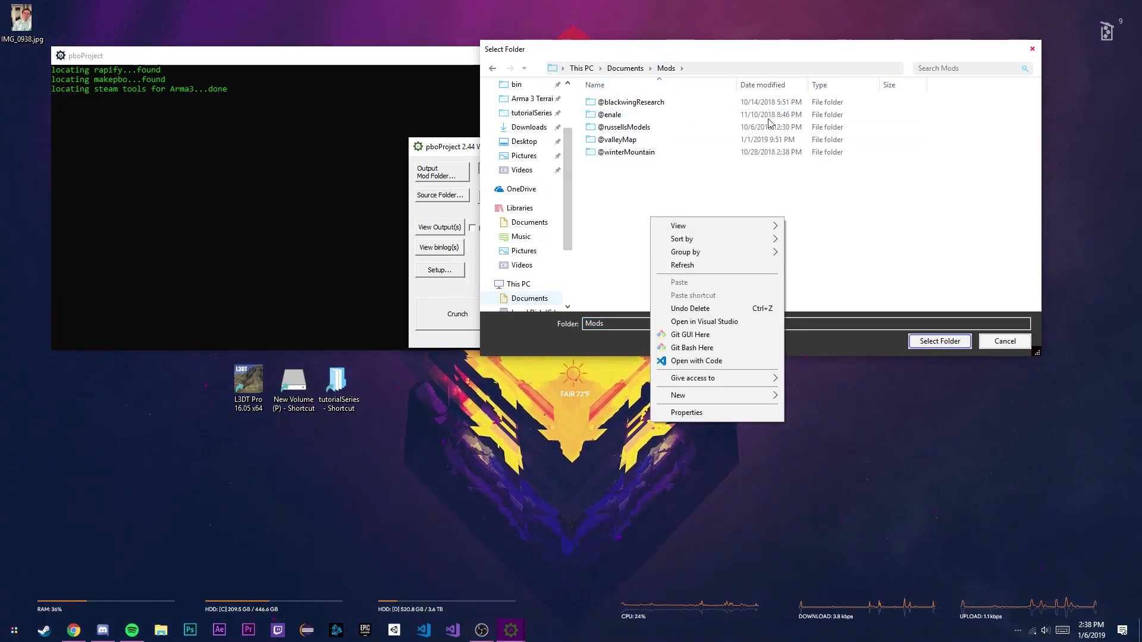
{"action": "key", "text": "Escape"}
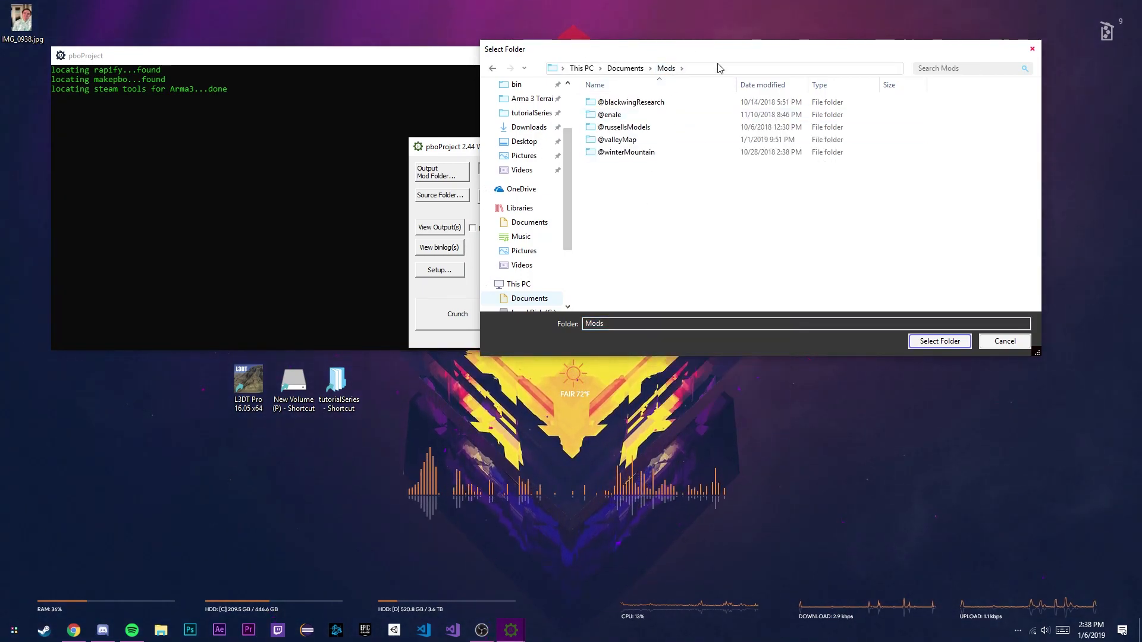
{"action": "right_click", "coordinate": [666, 204]}
{"action": "mouse_move", "coordinate": [731, 383]}
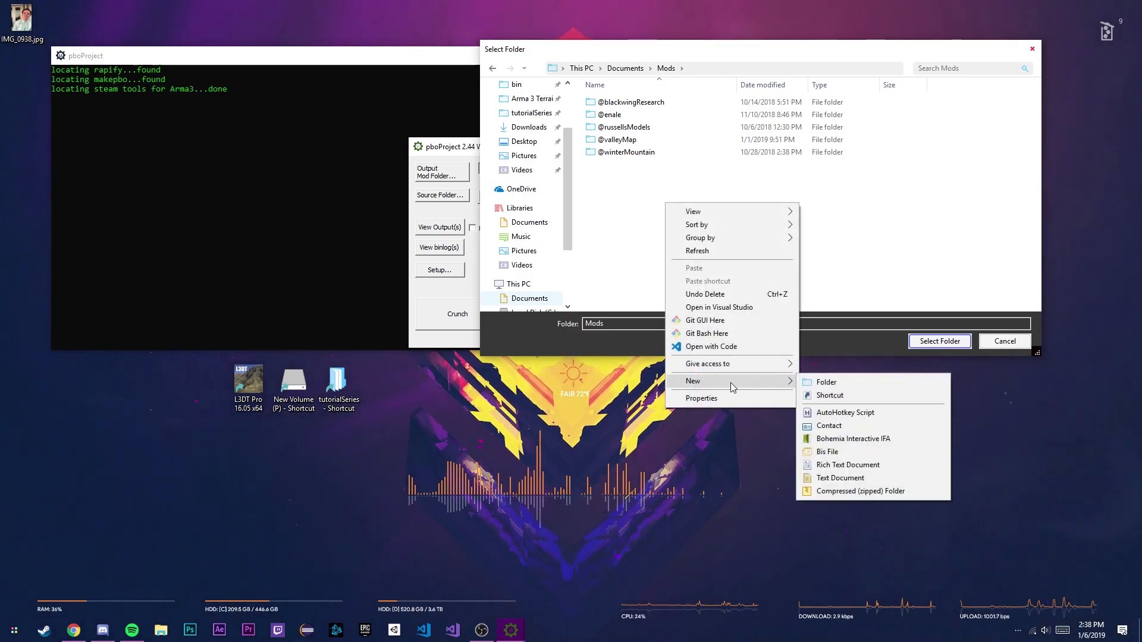
{"action": "left_click", "coordinate": [850, 385]}
{"action": "type", "text": "@"}
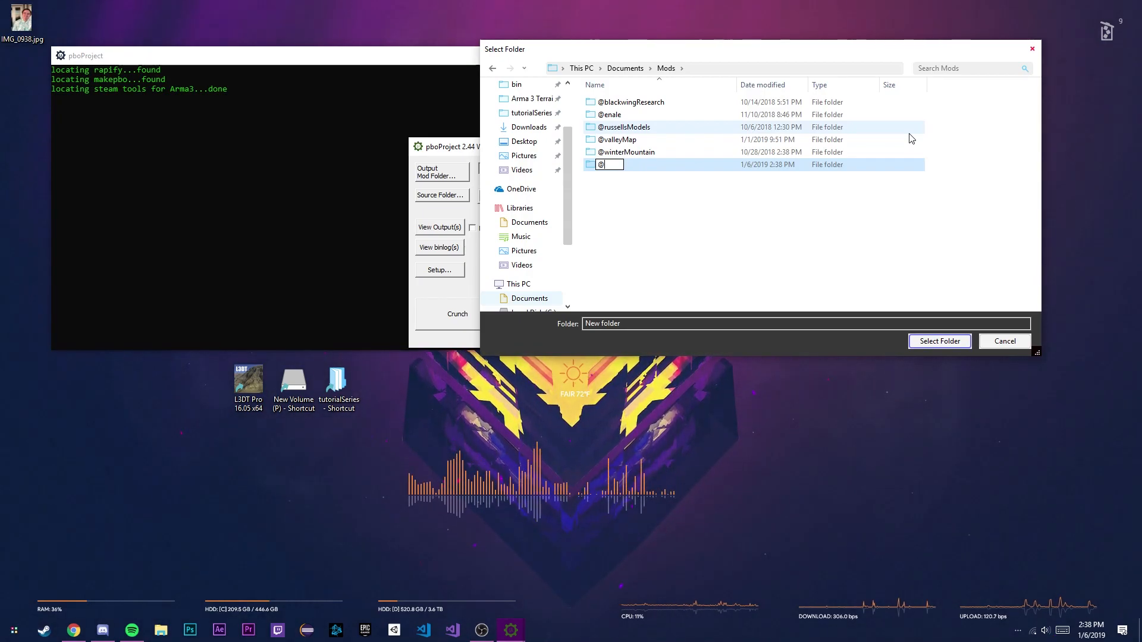
{"action": "type", "text": "tutorialMap"}
{"action": "key", "text": "Return"}
{"action": "key", "text": "Return"}
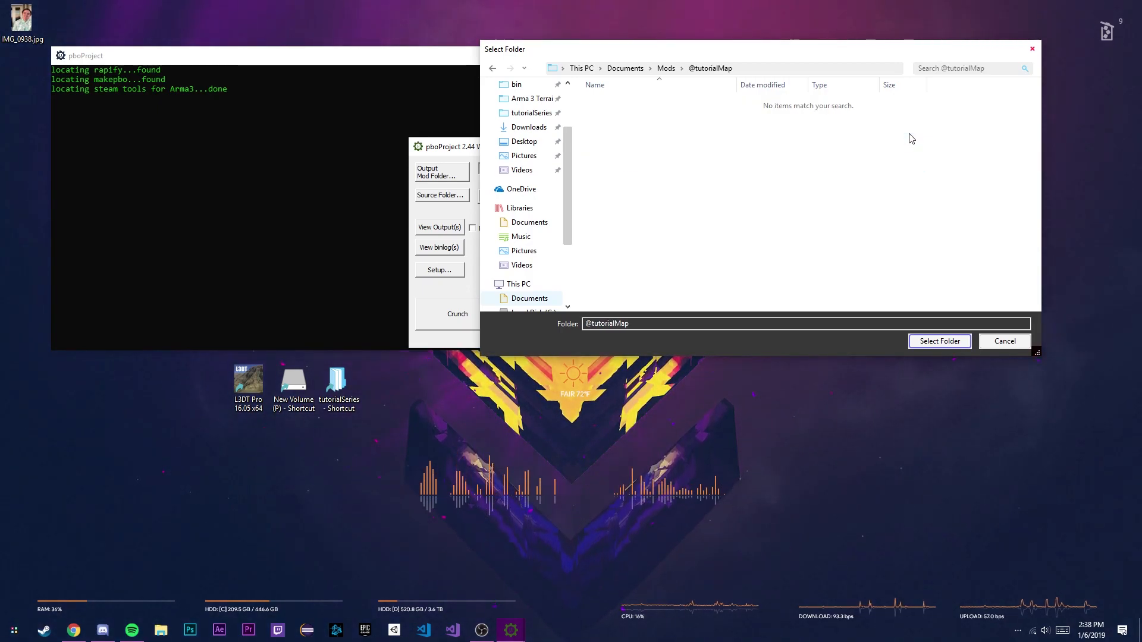
{"action": "left_click", "coordinate": [939, 342]}
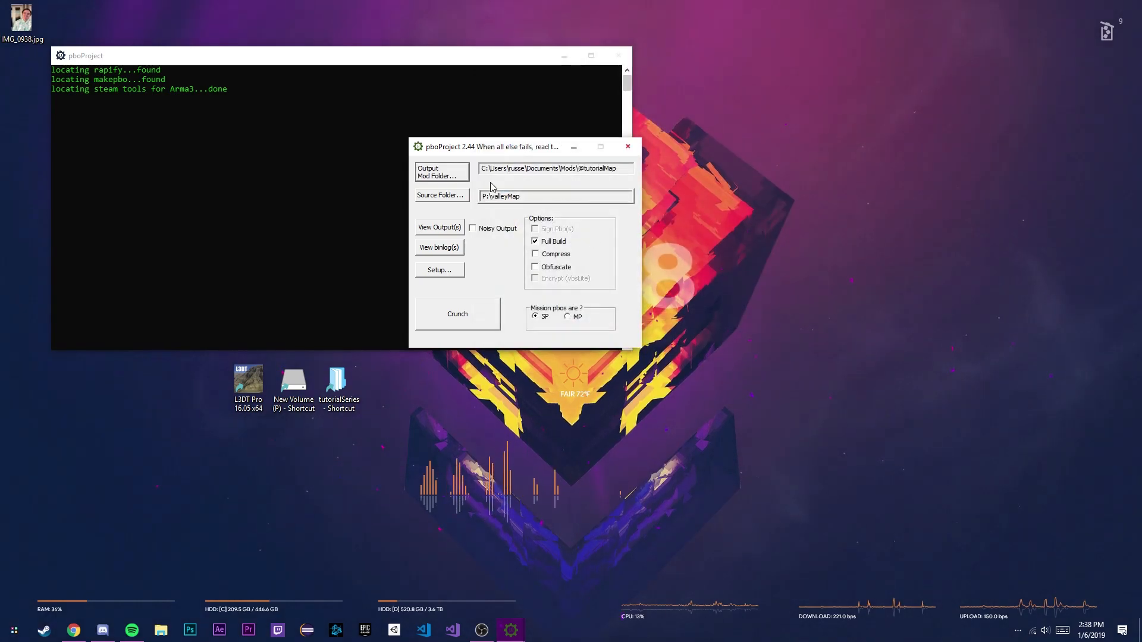
Step: Set the source folder to P:\tutorialMap
{"action": "left_click", "coordinate": [432, 198]}
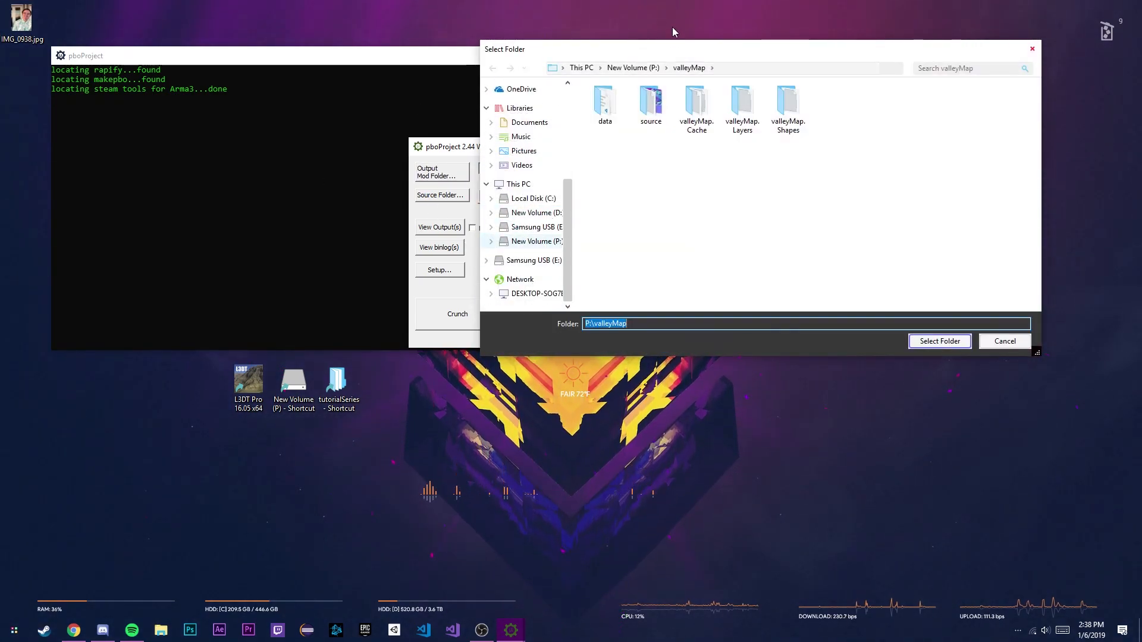
{"action": "left_click", "coordinate": [633, 68]}
{"action": "scroll", "coordinate": [628, 246], "scroll_direction": "down", "scroll_amount": 2}
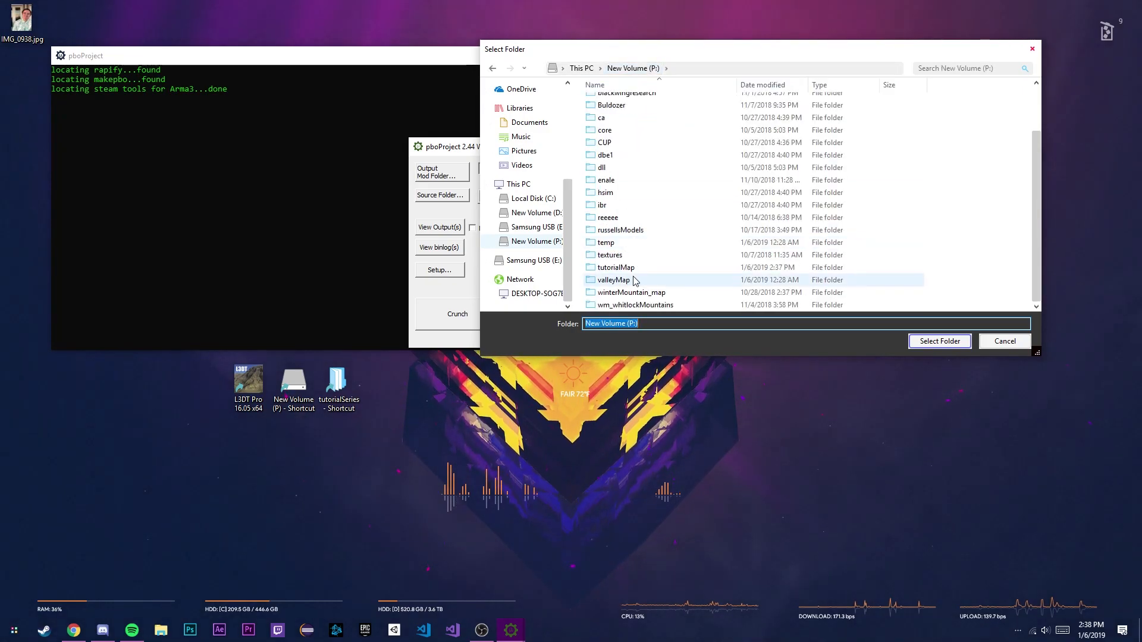
{"action": "double_click", "coordinate": [621, 264]}
{"action": "left_click", "coordinate": [937, 343]}
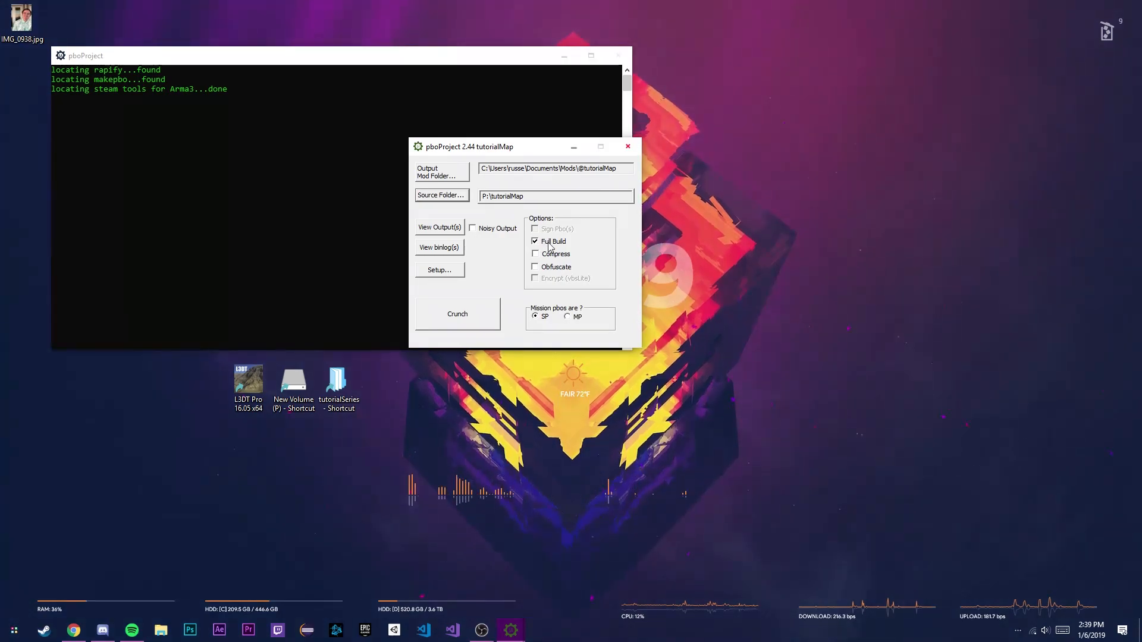
Step: Check the pboProject setup, then crunch the tutorialMap source with Full Build enabled
{"action": "left_click", "coordinate": [440, 269]}
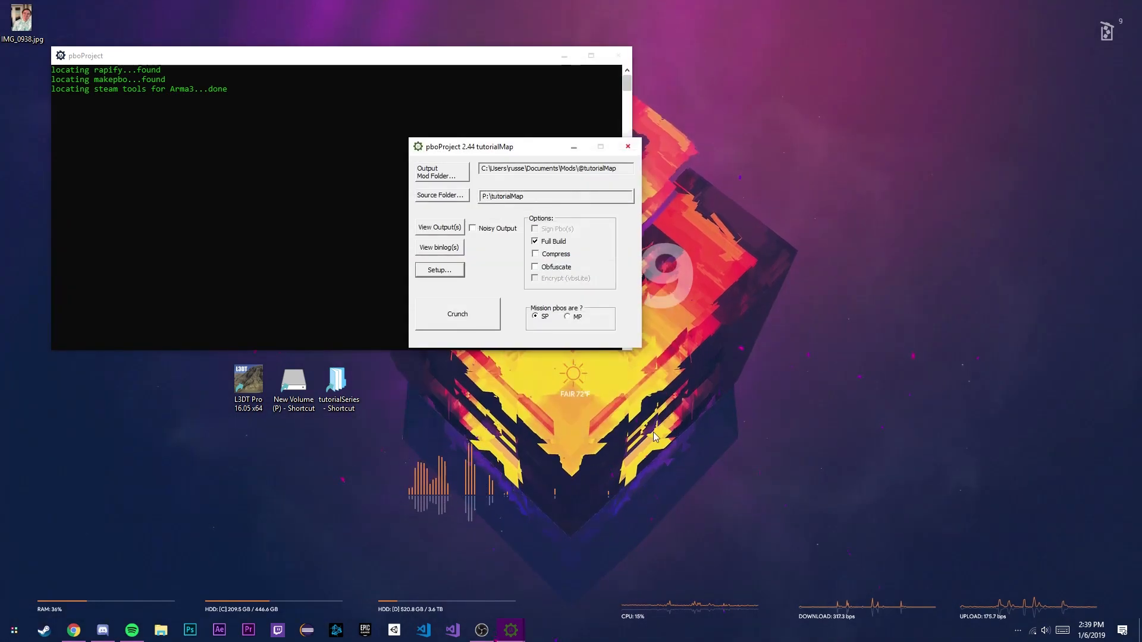
{"action": "left_click", "coordinate": [479, 321]}
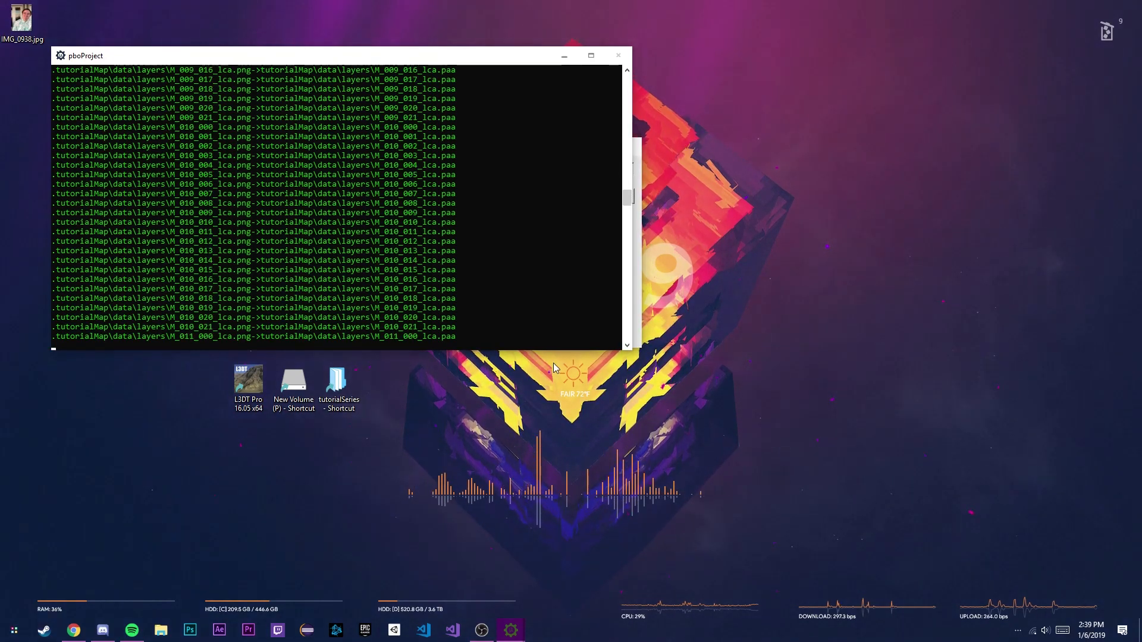
{"action": "left_click", "coordinate": [584, 523]}
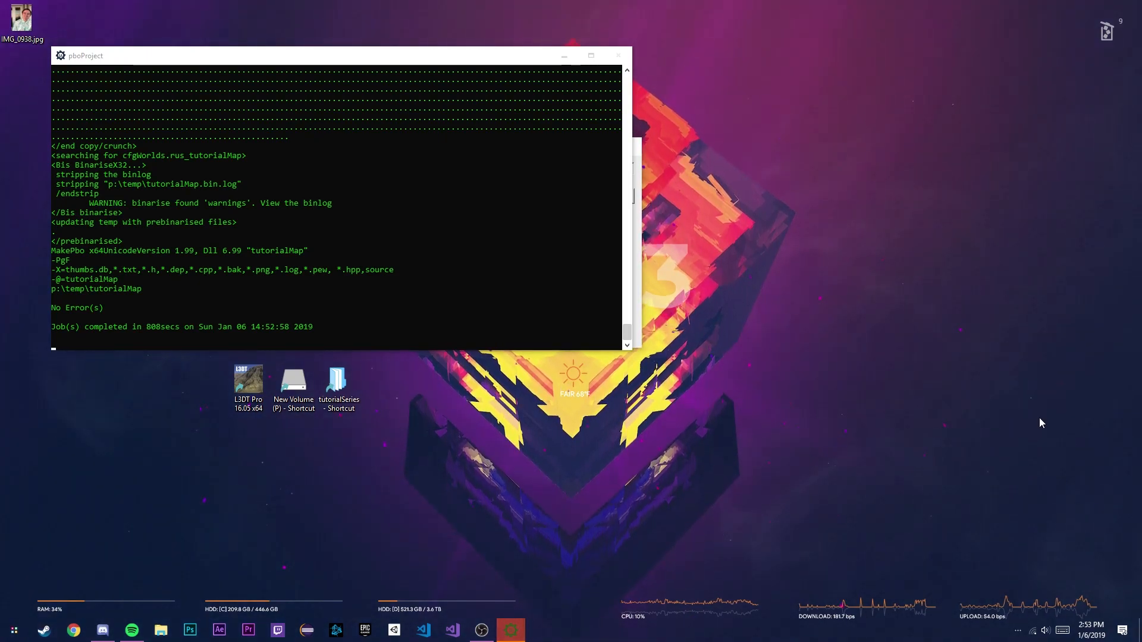
Step: Switch to Steam, start the Arma 3 launcher from the library, and show its mods list
{"action": "left_click", "coordinate": [44, 630]}
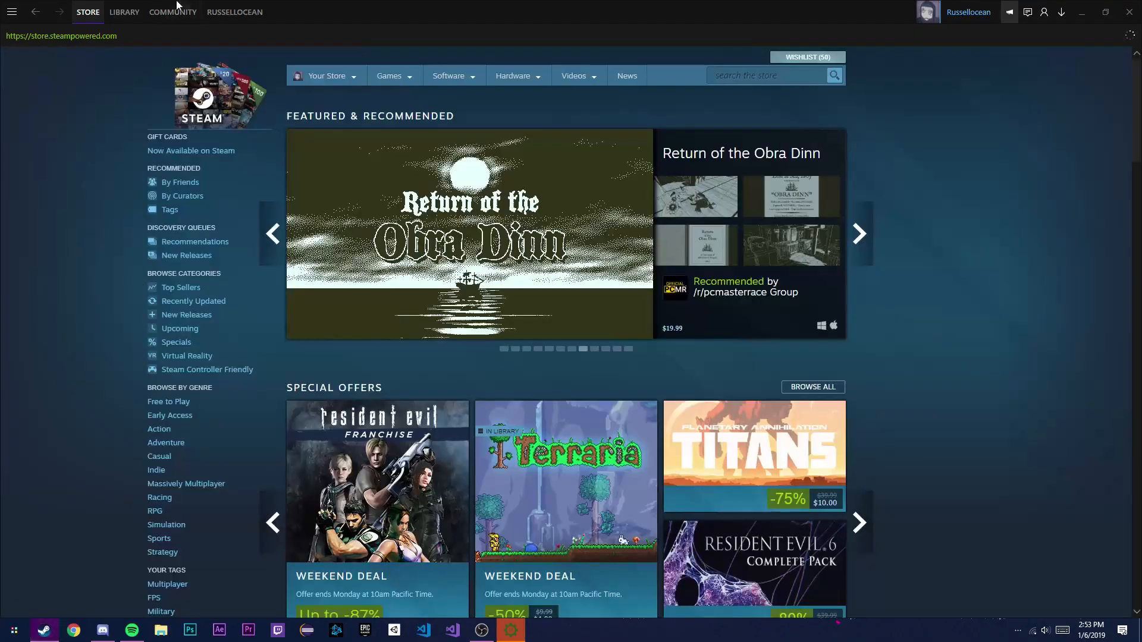
{"action": "left_click", "coordinate": [127, 12]}
{"action": "scroll", "coordinate": [95, 70], "scroll_direction": "up", "scroll_amount": 3}
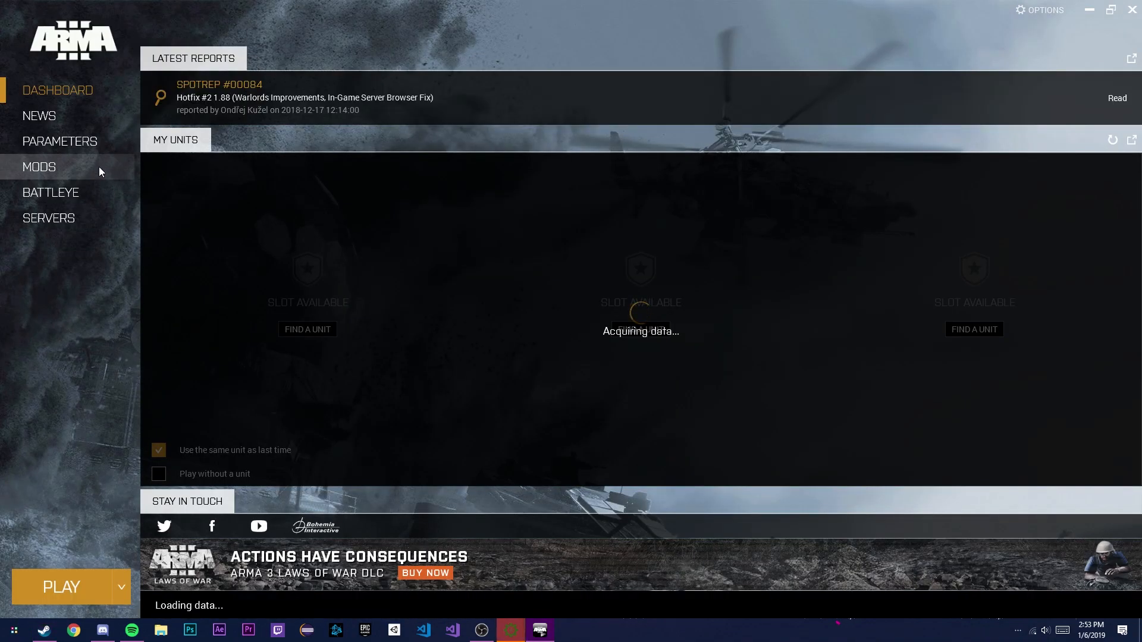
{"action": "left_click", "coordinate": [98, 168]}
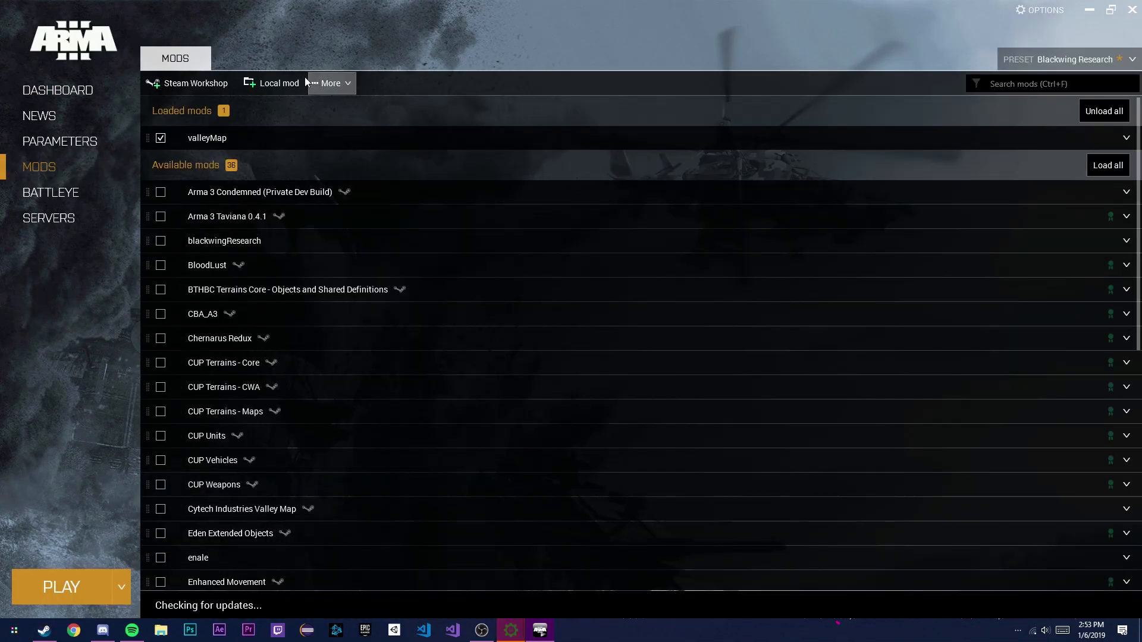
{"action": "left_click", "coordinate": [260, 83]}
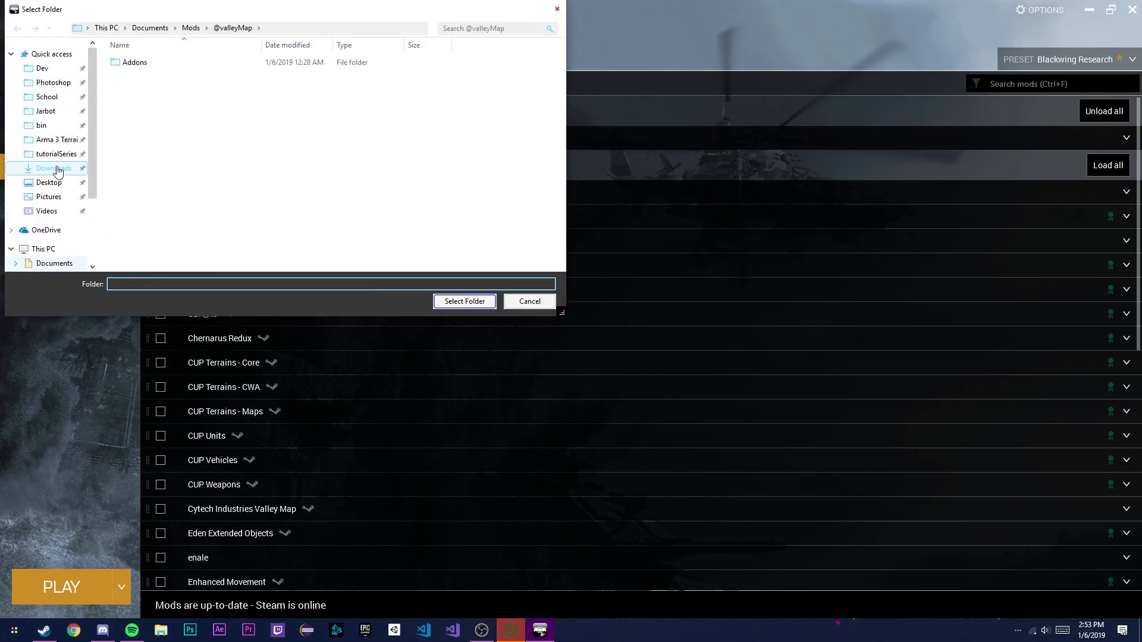
{"action": "scroll", "coordinate": [55, 173], "scroll_direction": "down", "scroll_amount": 3}
{"action": "left_click", "coordinate": [65, 155]}
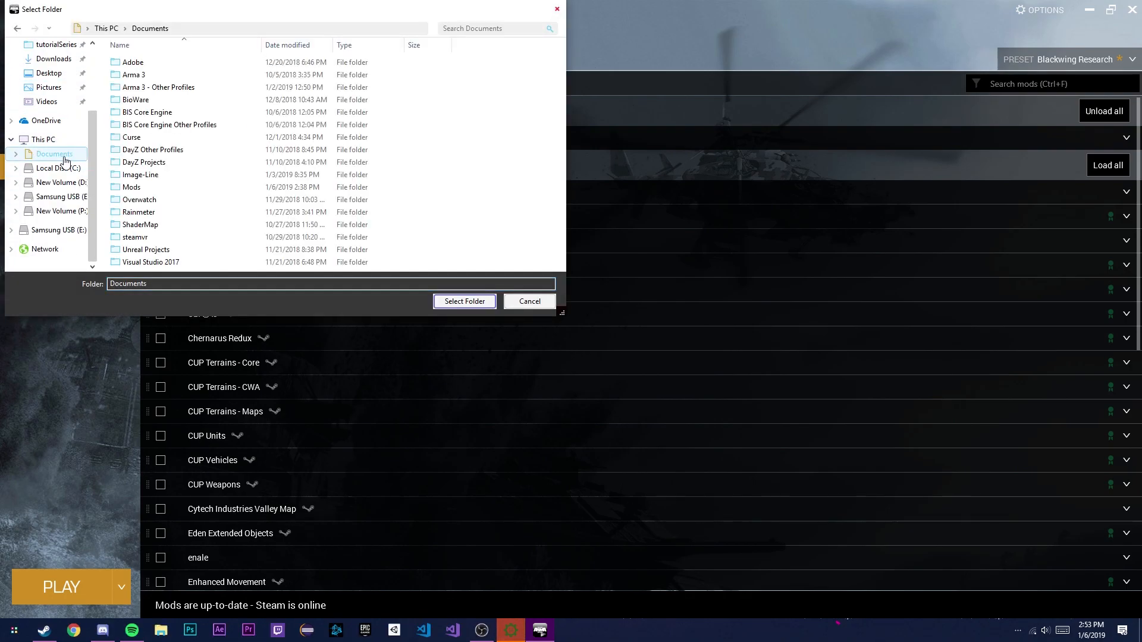
{"action": "double_click", "coordinate": [176, 185]}
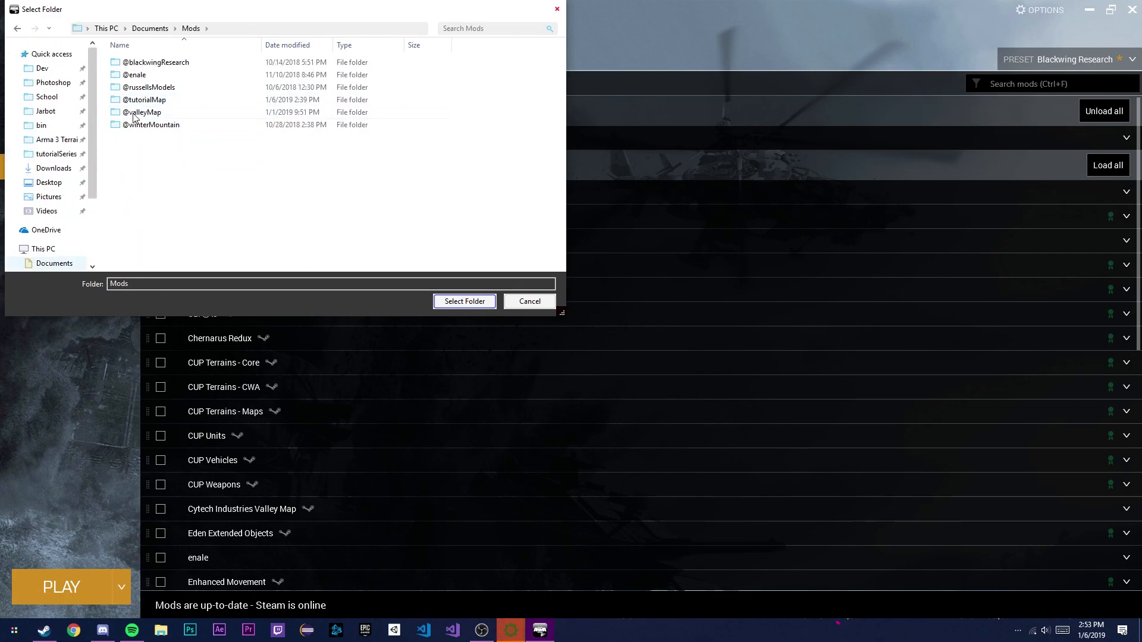
{"action": "left_click", "coordinate": [159, 113]}
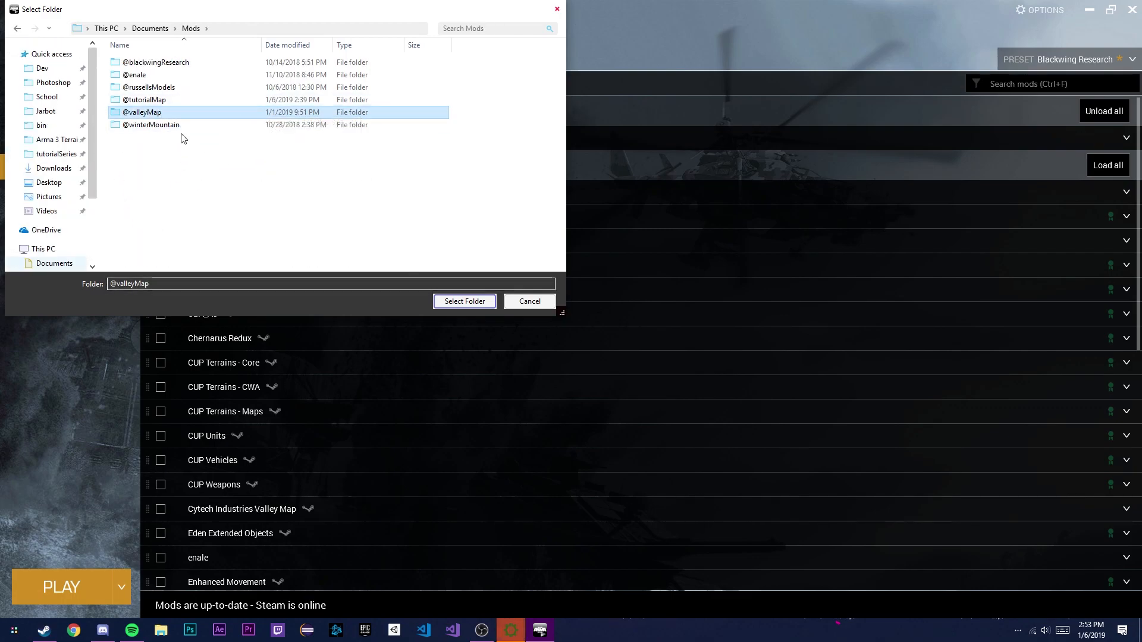
{"action": "left_click", "coordinate": [188, 101]}
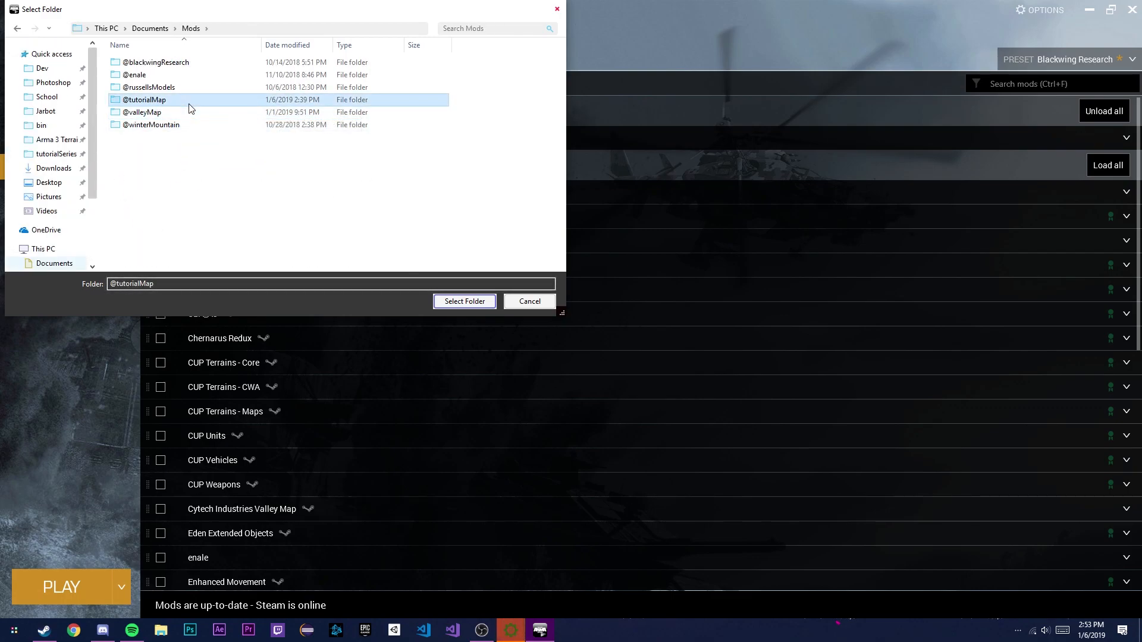
{"action": "left_click", "coordinate": [464, 301]}
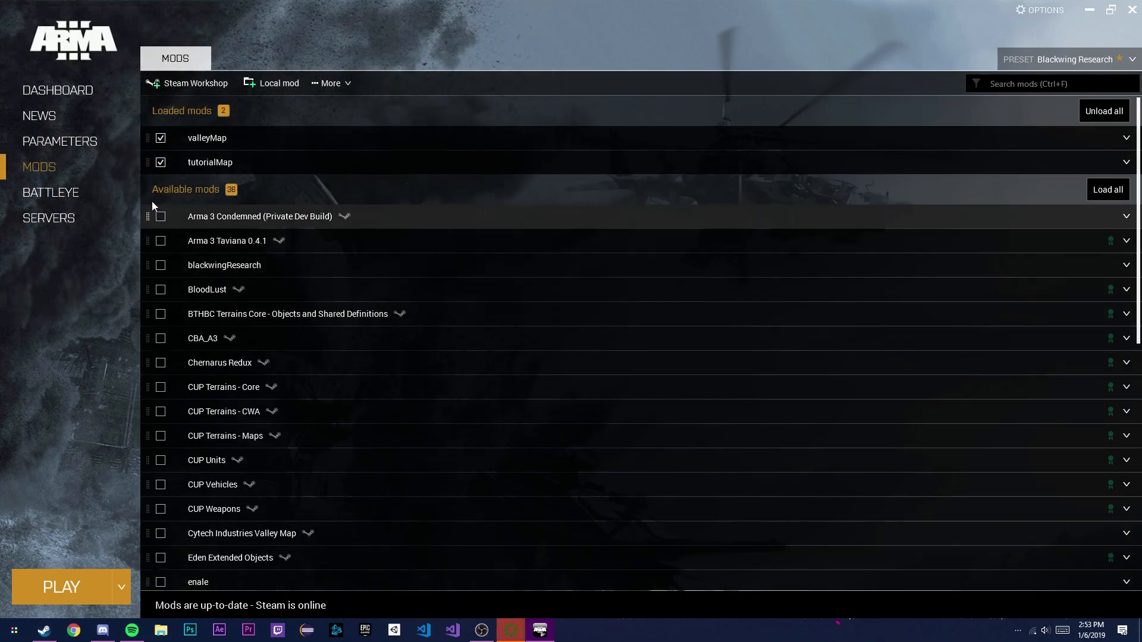
Step: Unload the valleyMap mod so only tutorialMap is loaded, and close pboProject
{"action": "left_click", "coordinate": [161, 138]}
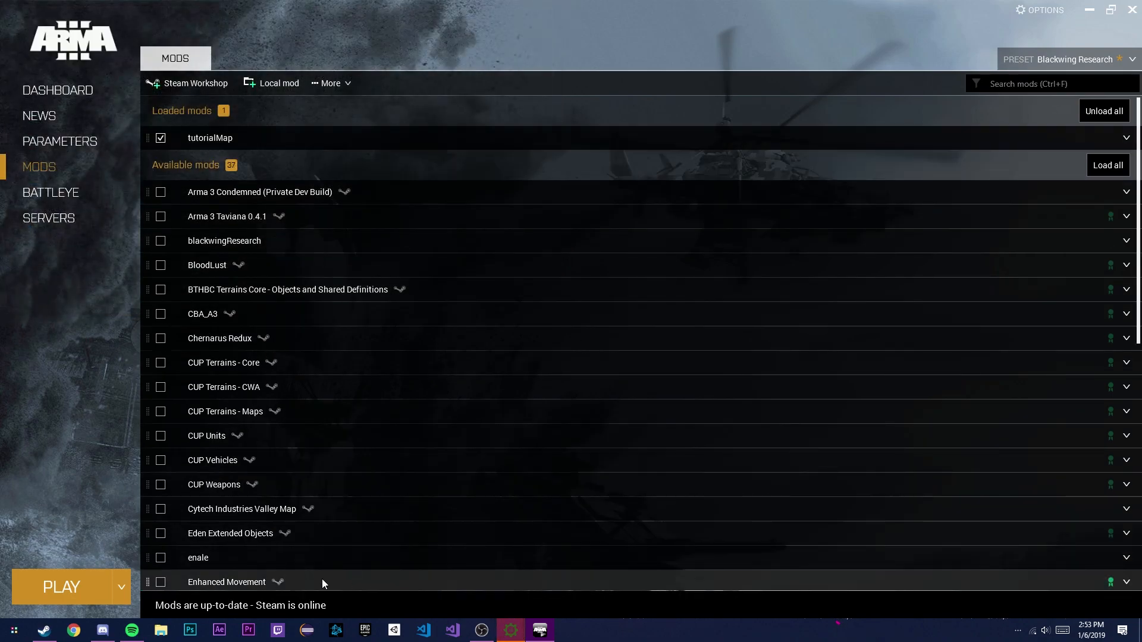
{"action": "left_click", "coordinate": [510, 631]}
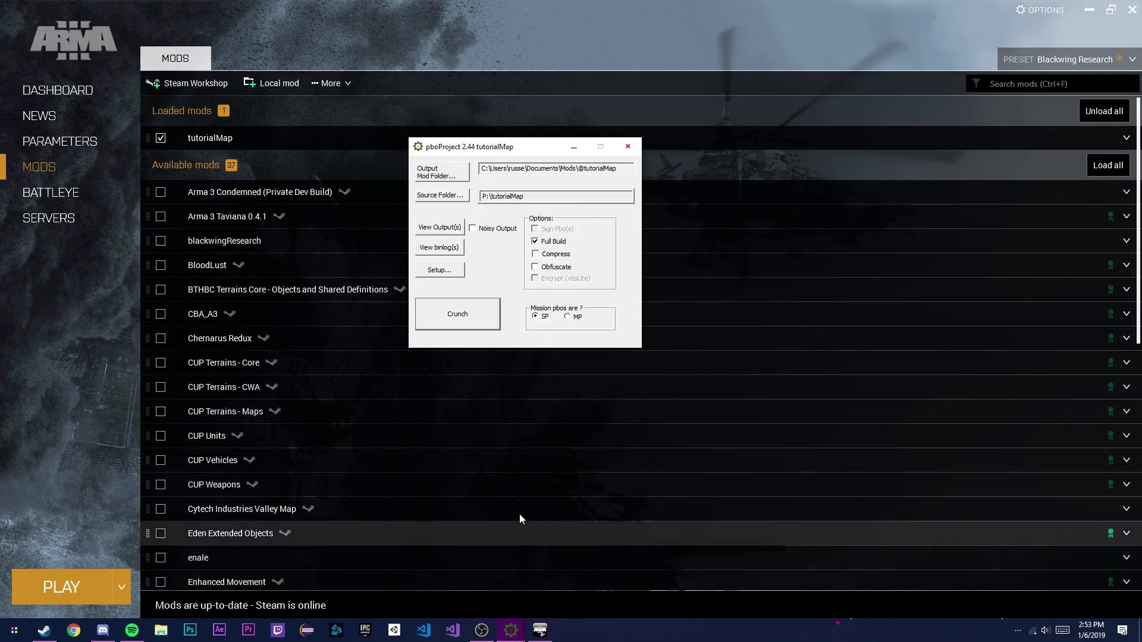
{"action": "left_click", "coordinate": [627, 146]}
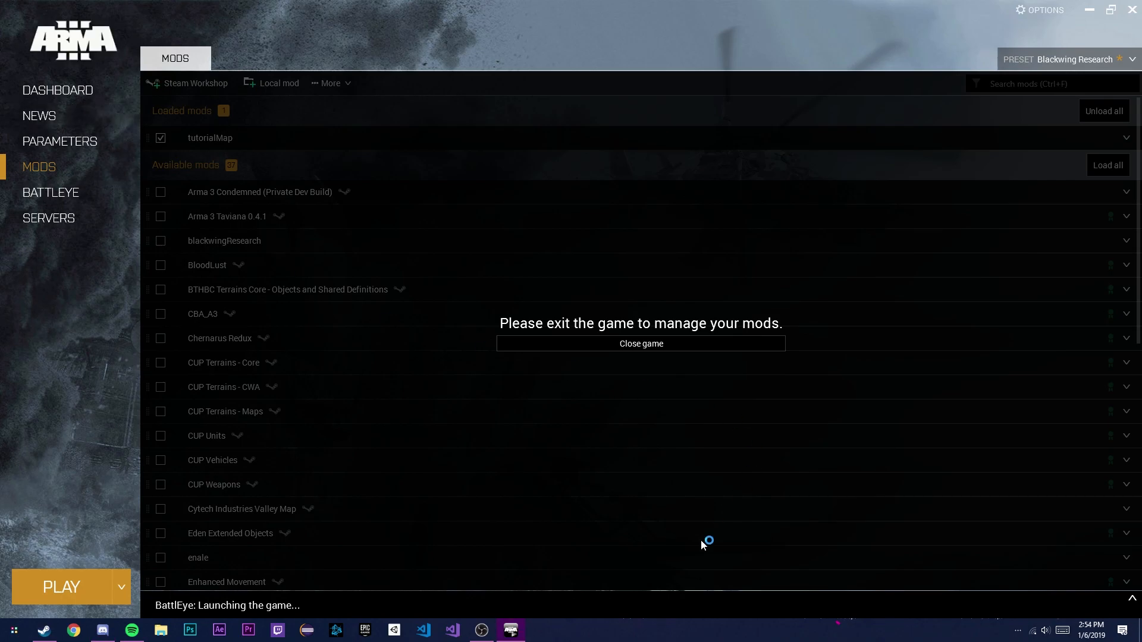
Step: Start Arma 3 with the tutorialMap mod and open the custom tutorial map in the Editor
{"action": "mouse_move", "coordinate": [550, 629]}
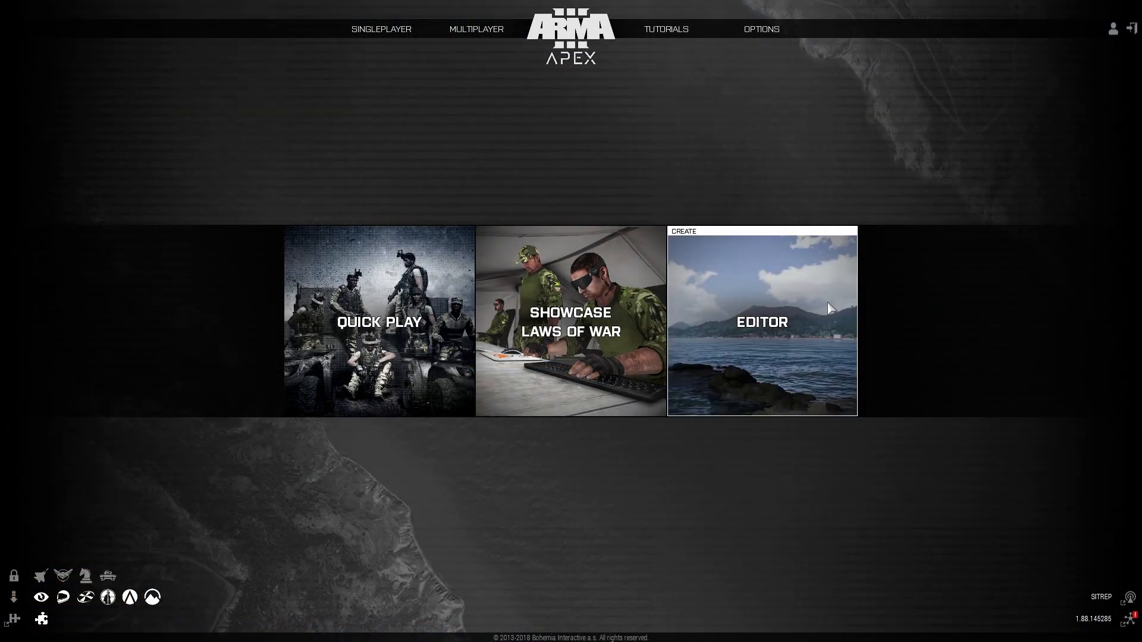
{"action": "left_click", "coordinate": [791, 316]}
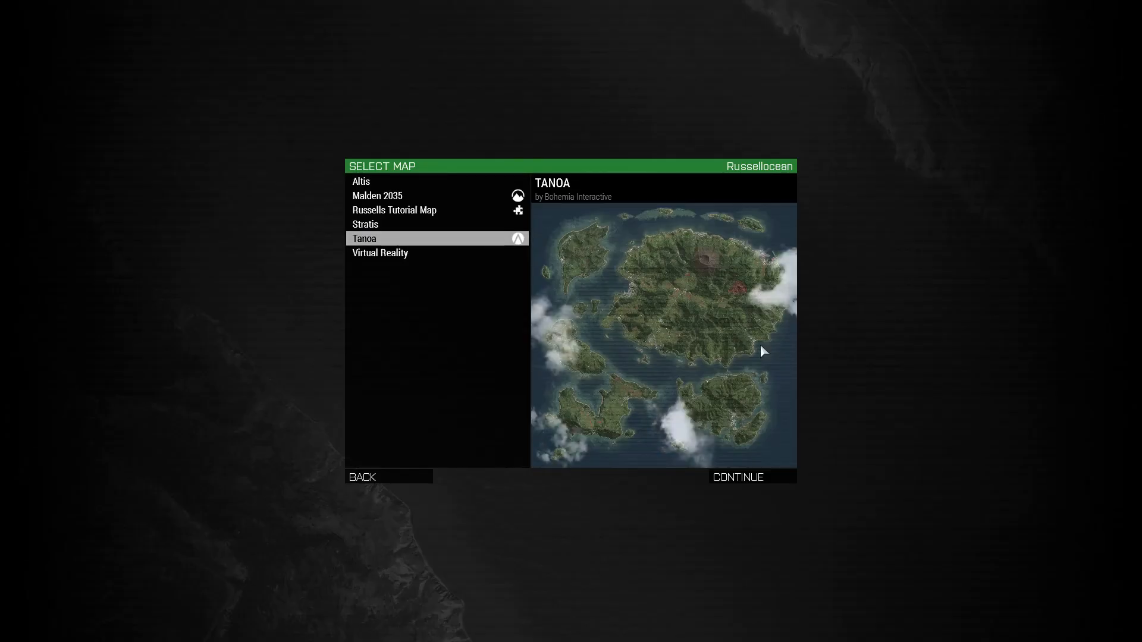
{"action": "left_click", "coordinate": [420, 213]}
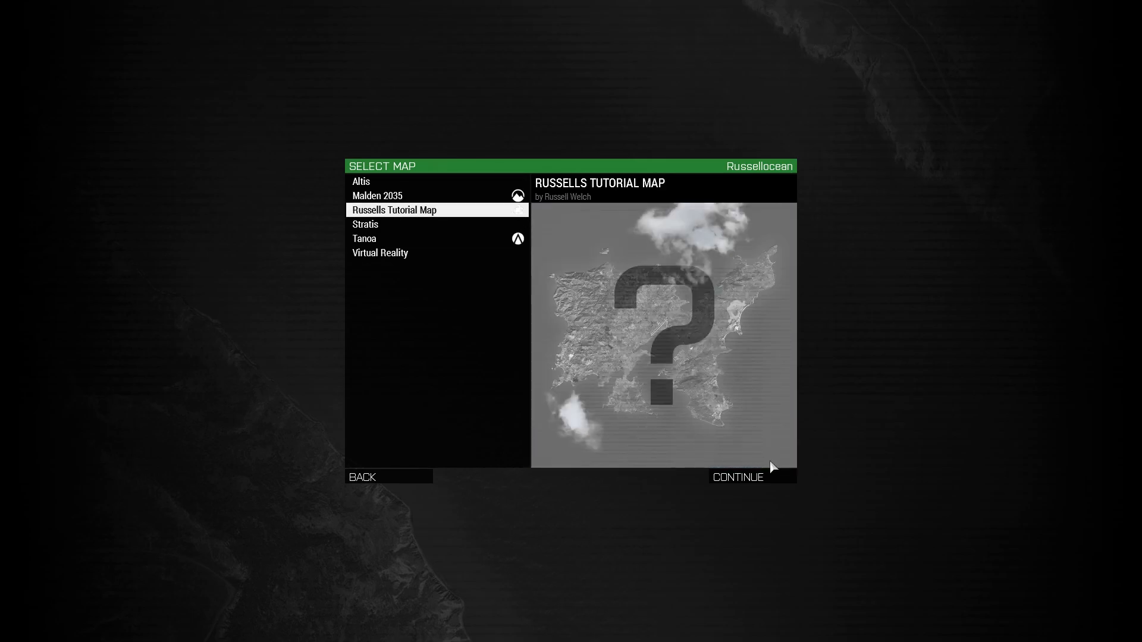
{"action": "left_click", "coordinate": [768, 476]}
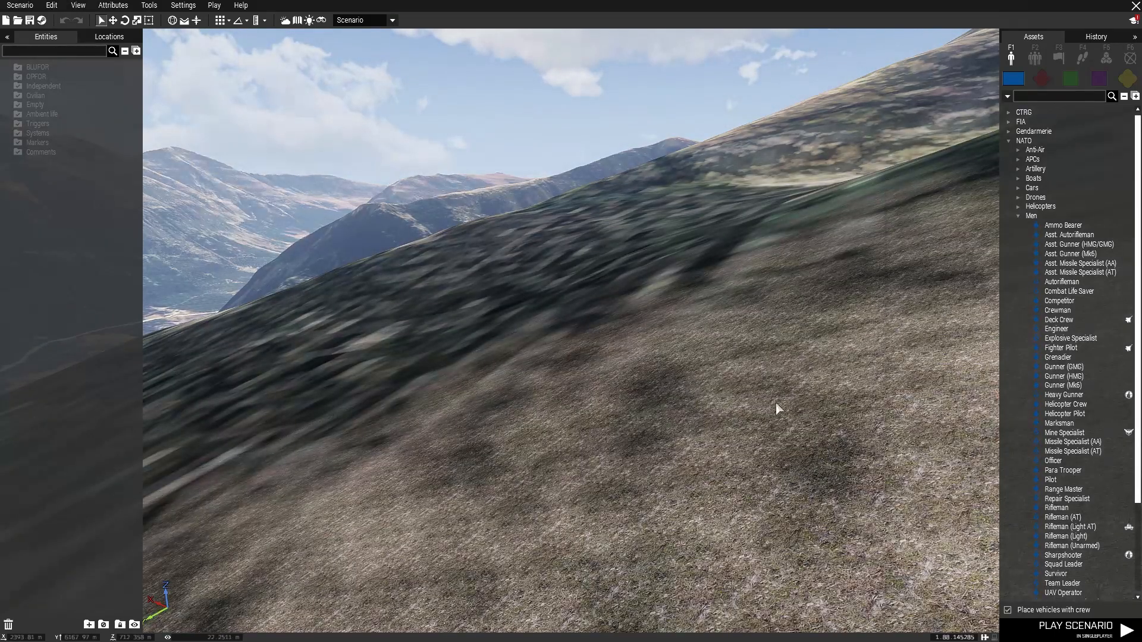
Step: Fly the editor camera up from the hillside and over the terrain to inspect the mountains and valley
{"action": "key", "text": "e"}
{"action": "right_click_drag", "start_coordinate": [776, 403], "coordinate": [715, 424]}
{"action": "key", "text": "e"}
{"action": "key", "text": "w"}
{"action": "key", "text": "q"}
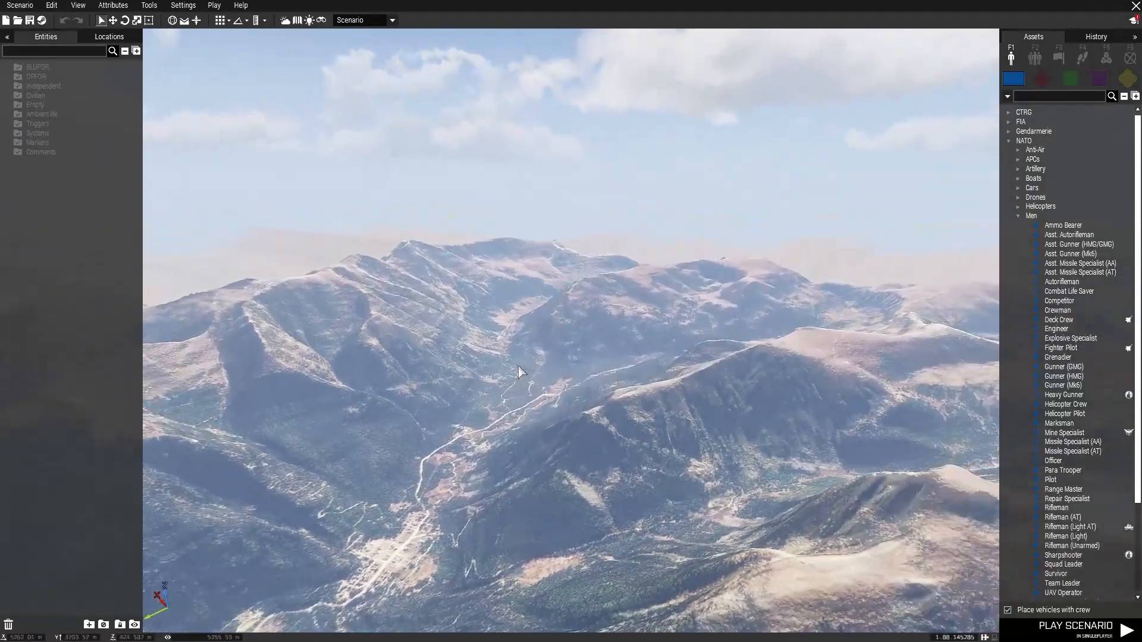
Step: Hide the editor interface and fly the camera around the terrain to examine the satellite texture and relief
{"action": "key", "text": "s"}
{"action": "right_click_drag", "start_coordinate": [518, 366], "coordinate": [1093, 486]}
{"action": "key", "text": "BackSpace"}
{"action": "key", "text": "a"}
{"action": "key", "text": "w"}
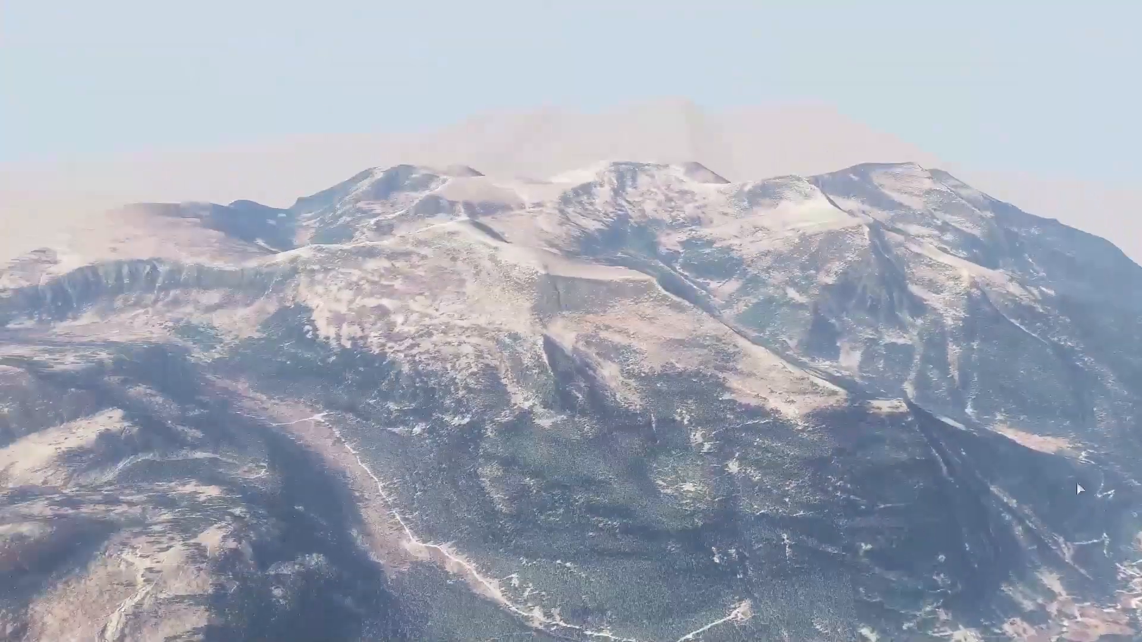
Step: Restore the editor interface and bring the camera over the road along the valley floor
{"action": "right_click_drag", "start_coordinate": [535, 393], "coordinate": [658, 474]}
{"action": "key", "text": "BackSpace"}
{"action": "key", "text": "w"}
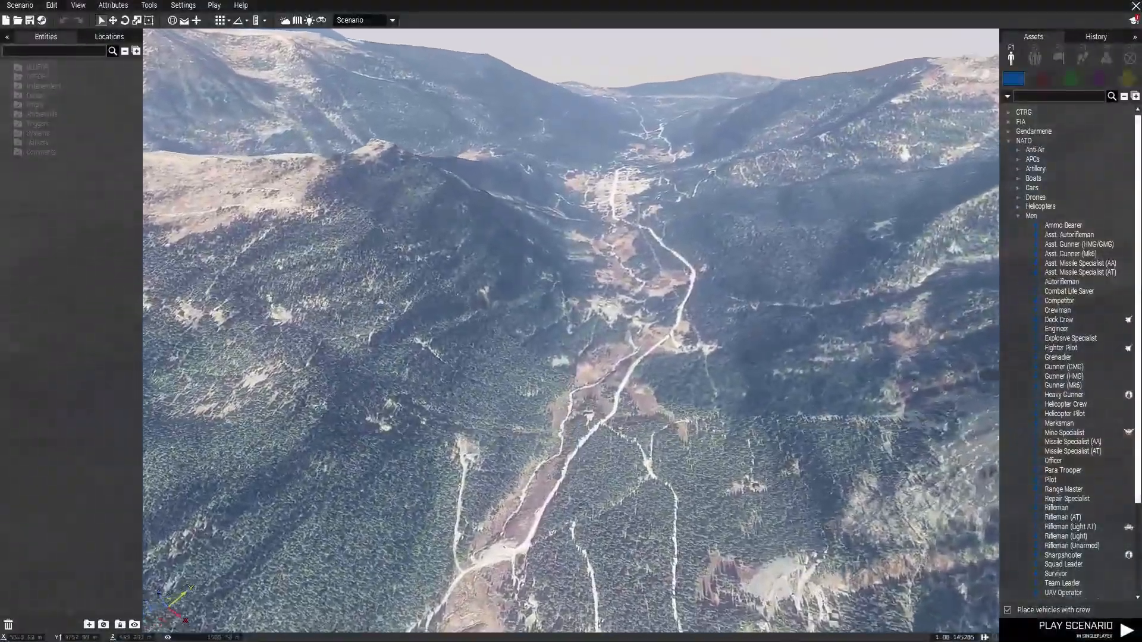
Step: Place a NATO Helicopter Pilot on the valley floor, view the ground up close, and delete the unit
{"action": "left_click", "coordinate": [1064, 413]}
{"action": "right_click_drag", "start_coordinate": [562, 473], "coordinate": [423, 370]}
{"action": "left_click", "coordinate": [568, 464]}
{"action": "key", "text": "w"}
{"action": "key", "text": "d"}
{"action": "key", "text": "s"}
{"action": "right_click_drag", "start_coordinate": [833, 357], "coordinate": [684, 506]}
{"action": "key", "text": "Delete"}
Step: Place a NATO Prowler (Unarmed) with crew on the valley floor and play the scenario
{"action": "left_click", "coordinate": [1018, 188]}
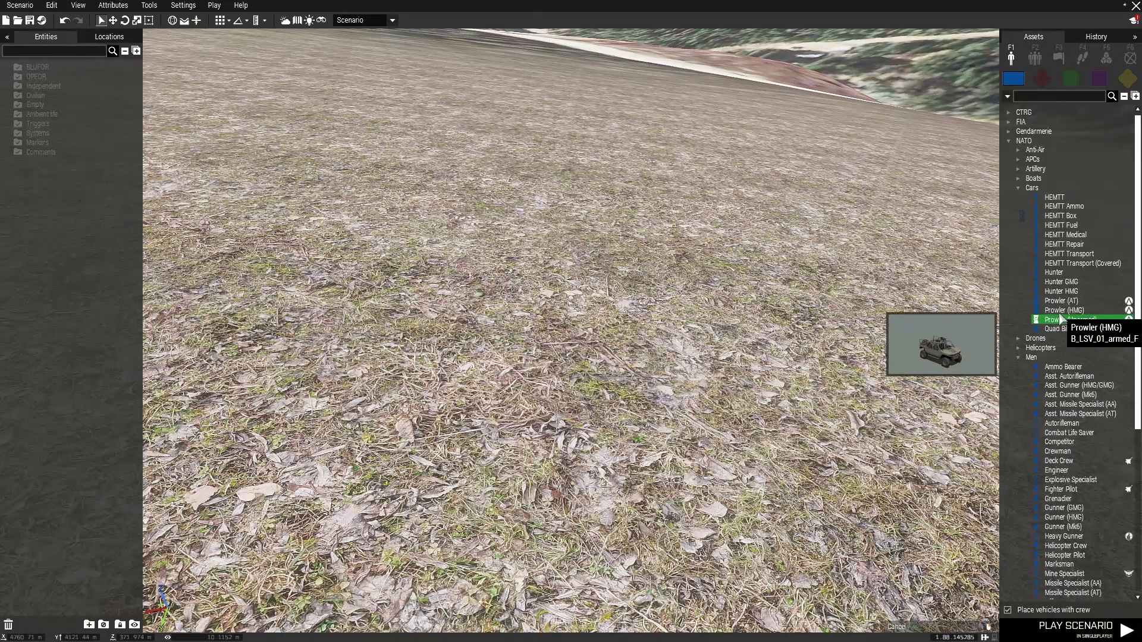
{"action": "left_click", "coordinate": [1065, 319]}
{"action": "left_click", "coordinate": [417, 262]}
{"action": "key", "text": "ctrl+p"}
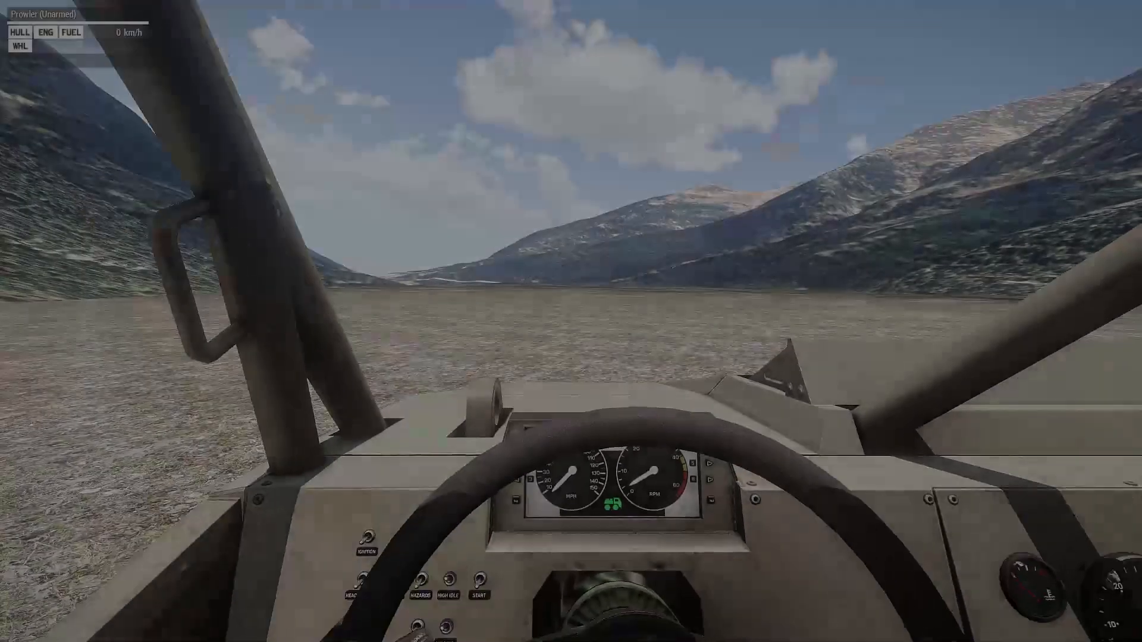
Step: Drive the Prowler across the valley and check its position on the map to inspect the terrain from ground level
{"action": "key", "text": "w"}
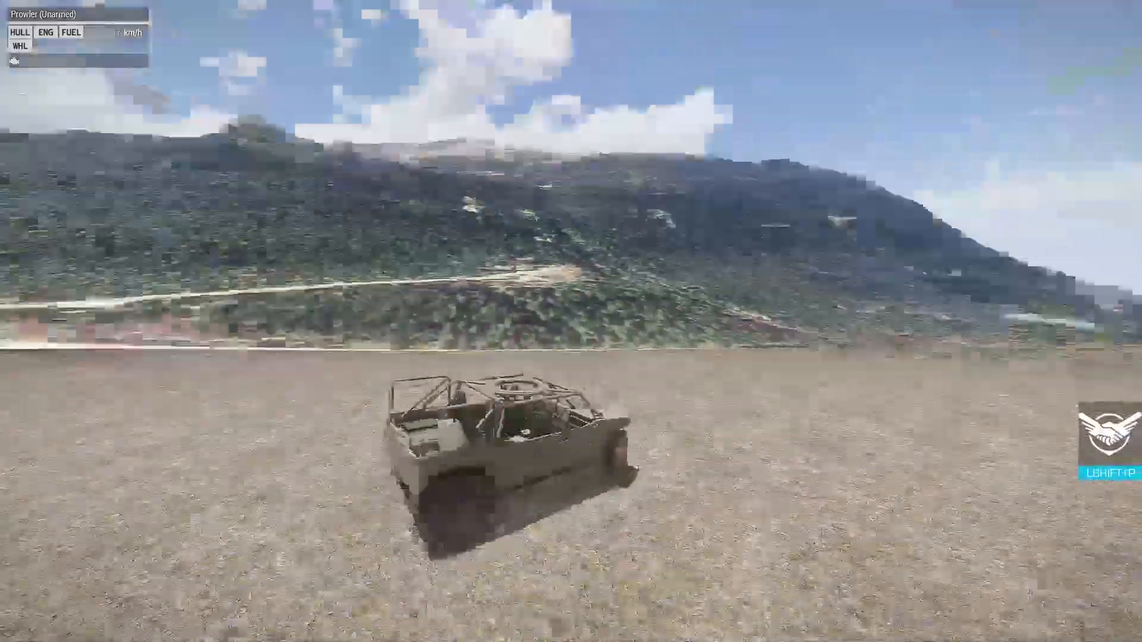
{"action": "key", "text": "a"}
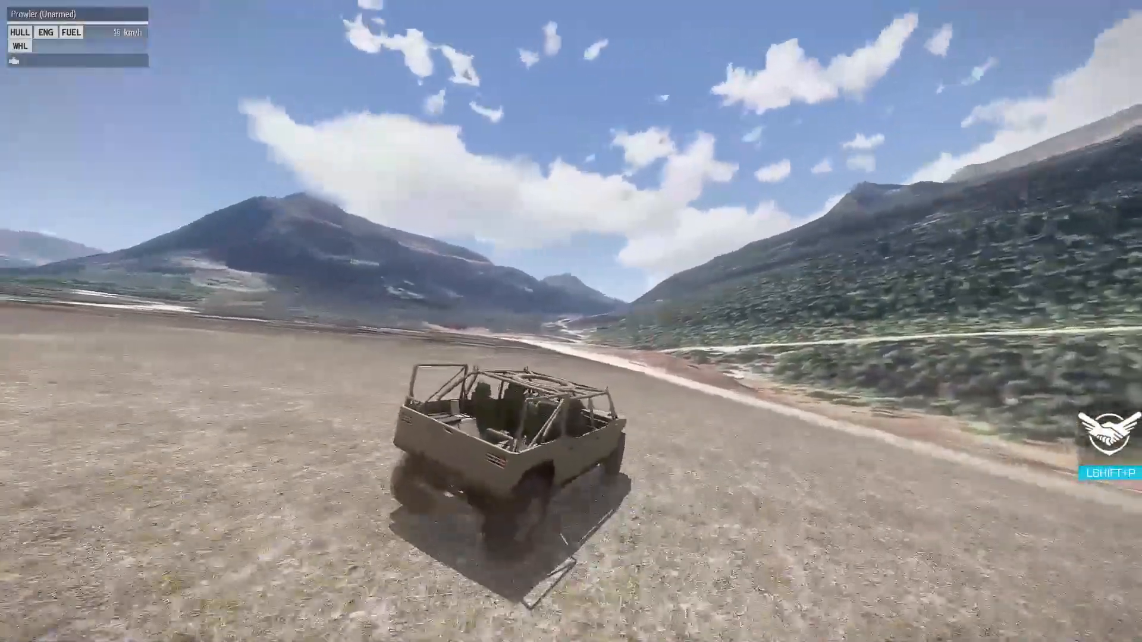
{"action": "key", "text": "m"}
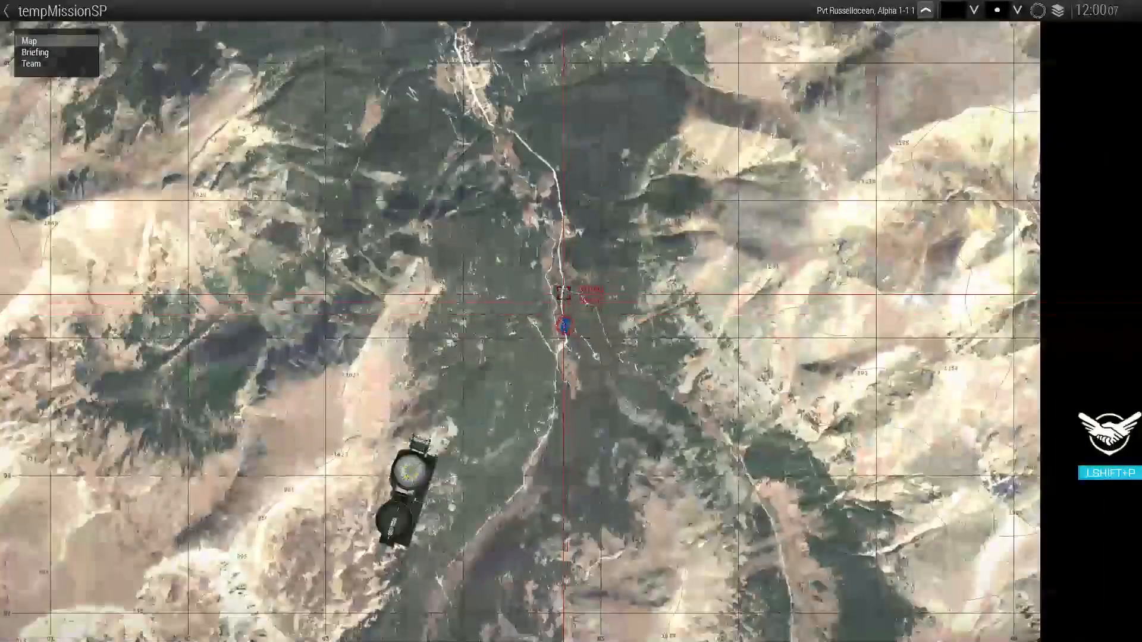
{"action": "key", "text": "m"}
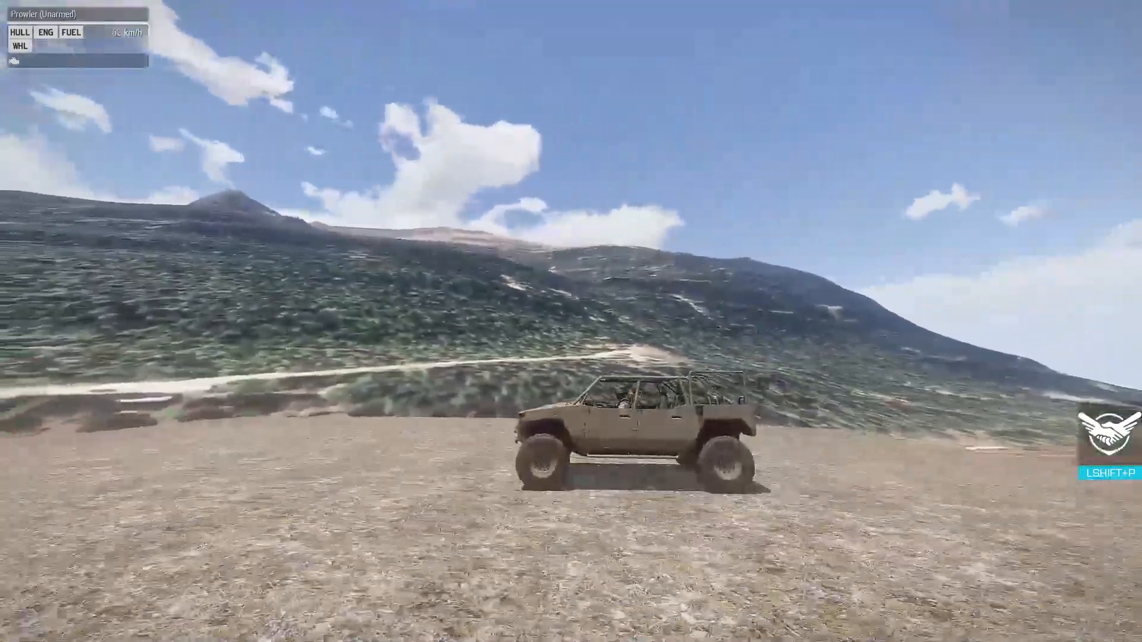
{"action": "key", "text": "s"}
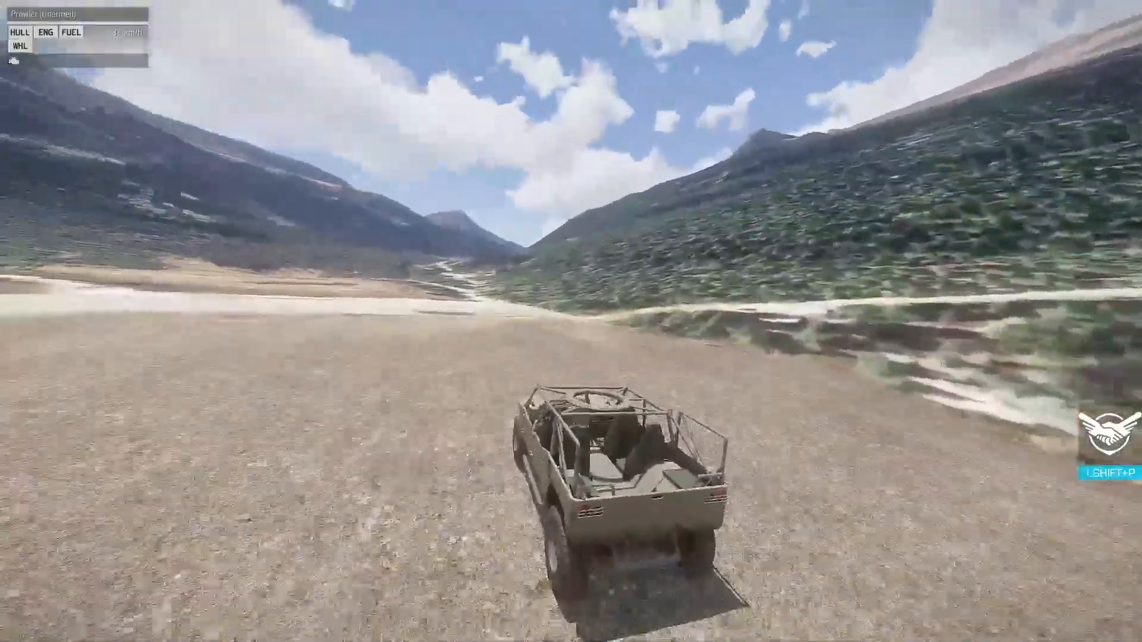